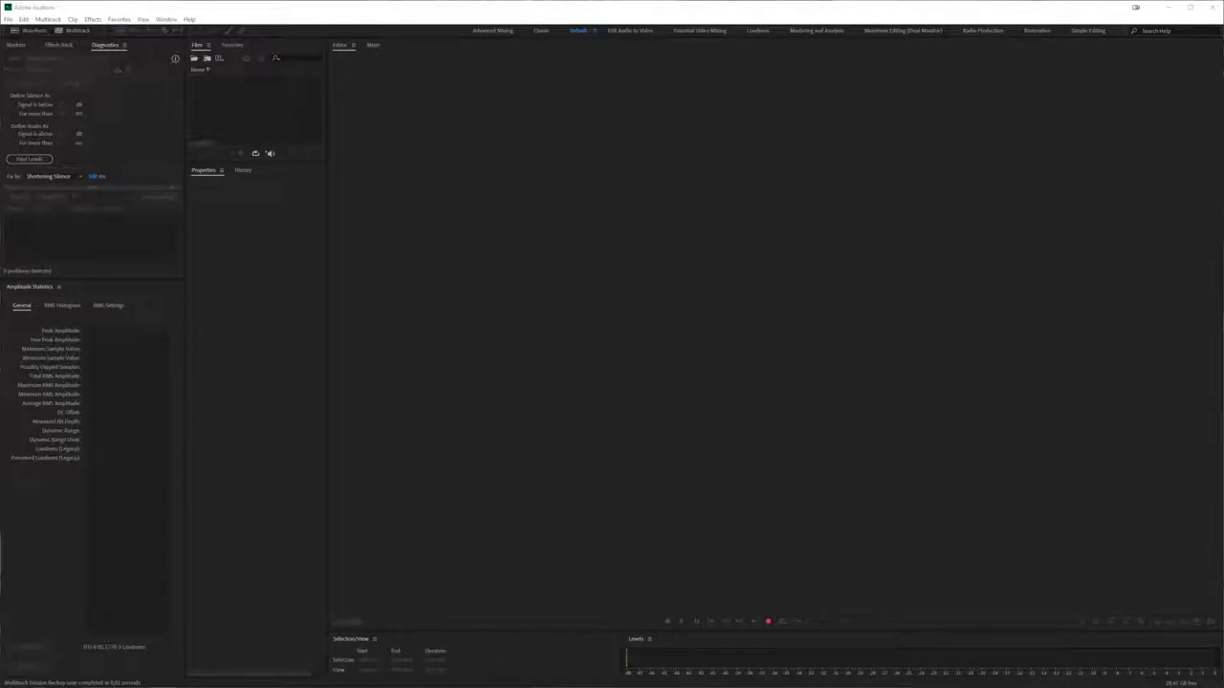
# - Open the audio file revelations(1).wav from the parent projects folder and hide its spectral frequency display
pyautogui.click(8, 19)
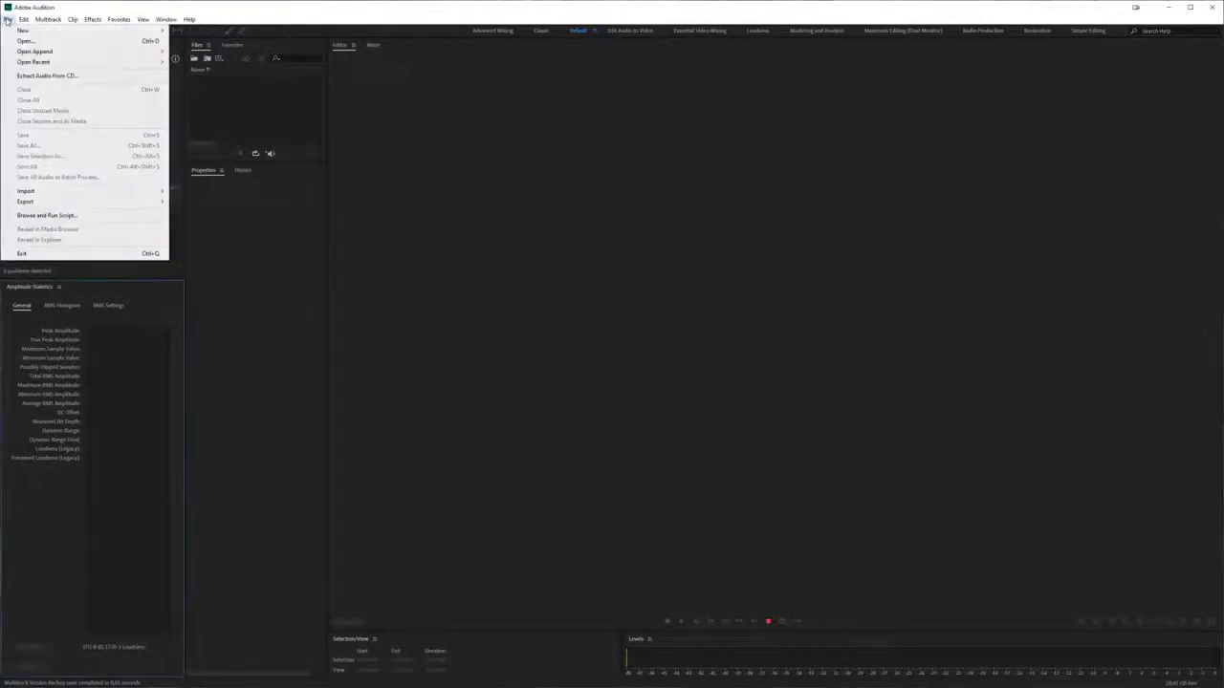
pyautogui.click(21, 41)
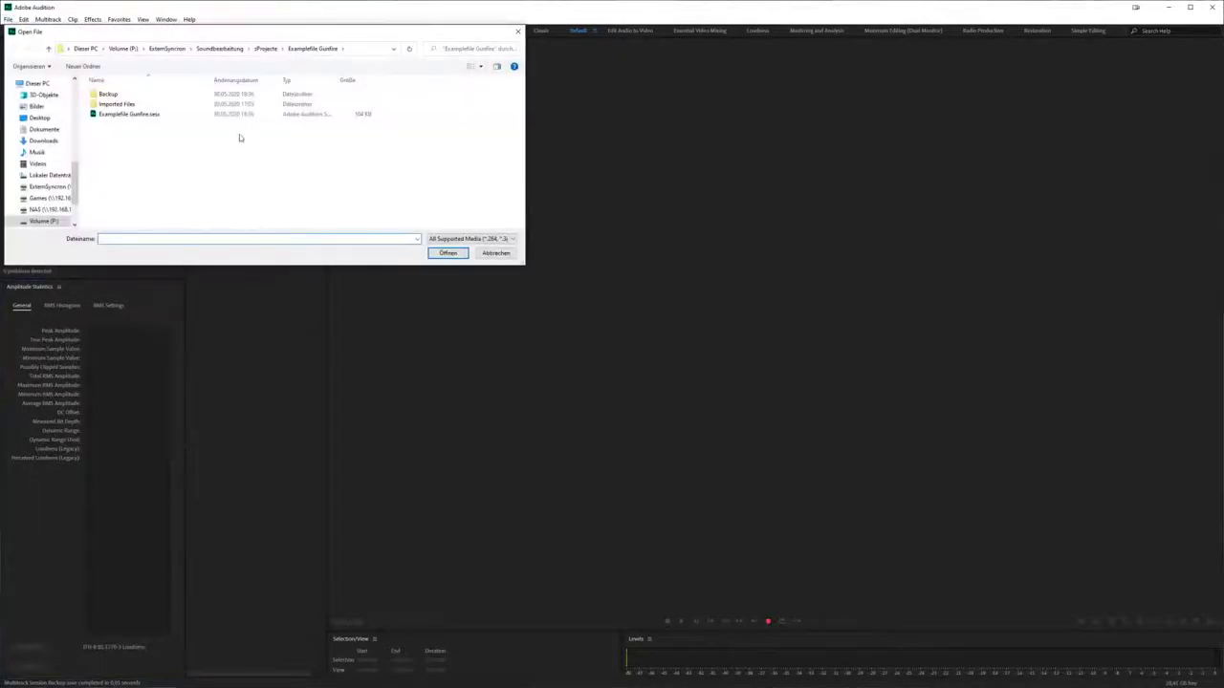
pyautogui.moveTo(283, 32); pyautogui.dragTo(450, 206)
pyautogui.click(434, 221)
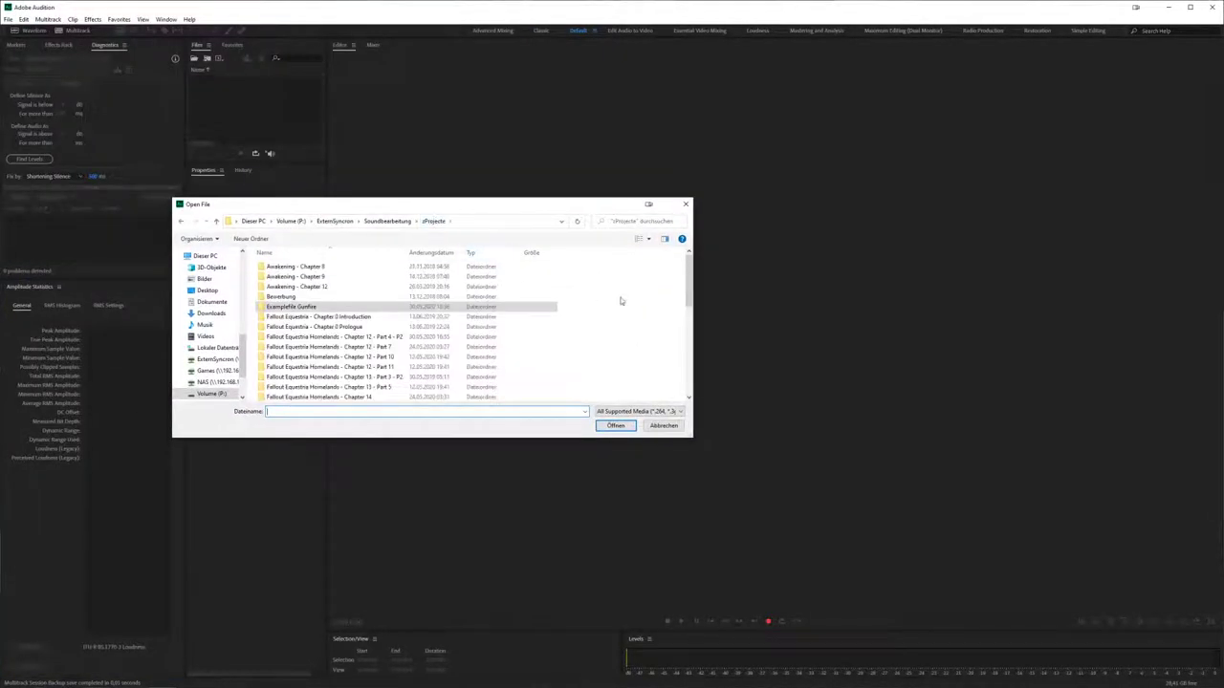
pyautogui.moveTo(689, 282); pyautogui.dragTo(695, 395)
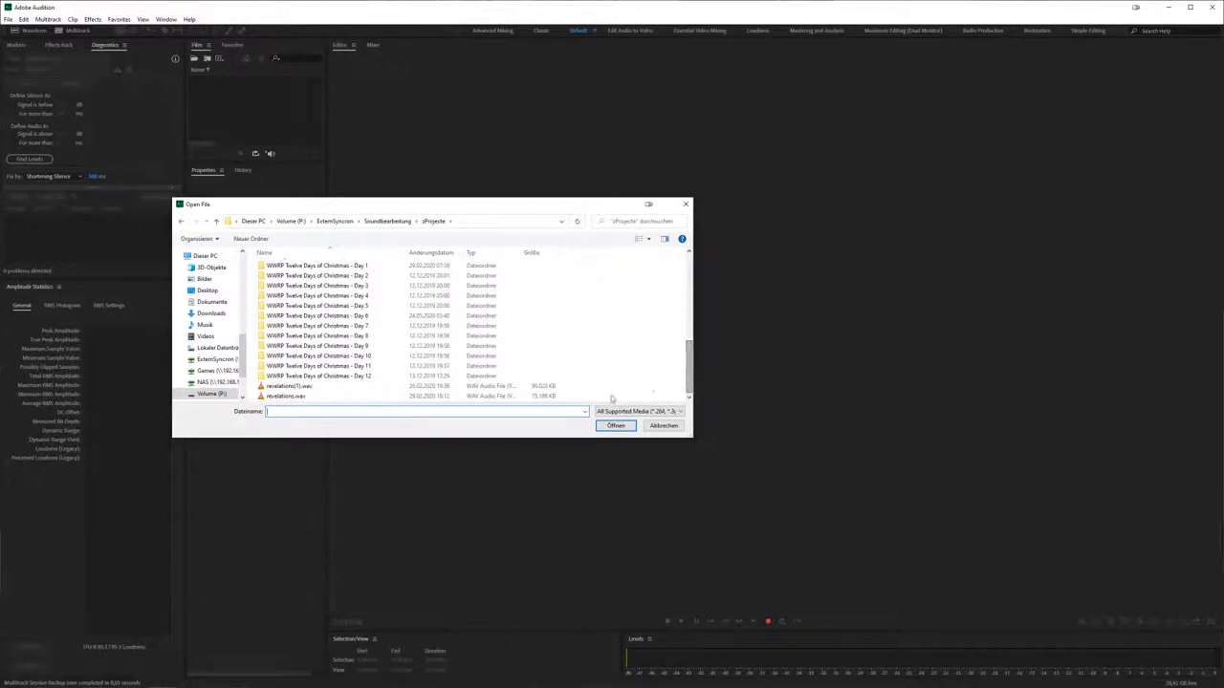
pyautogui.click(543, 387)
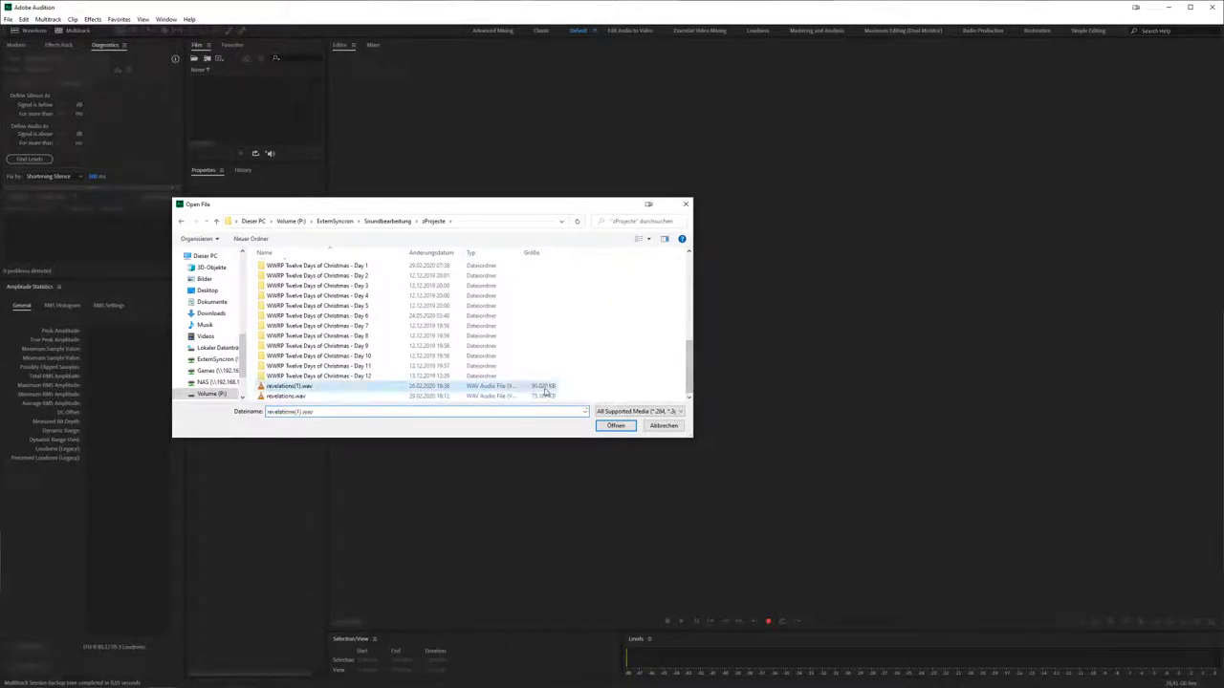
pyautogui.click(616, 426)
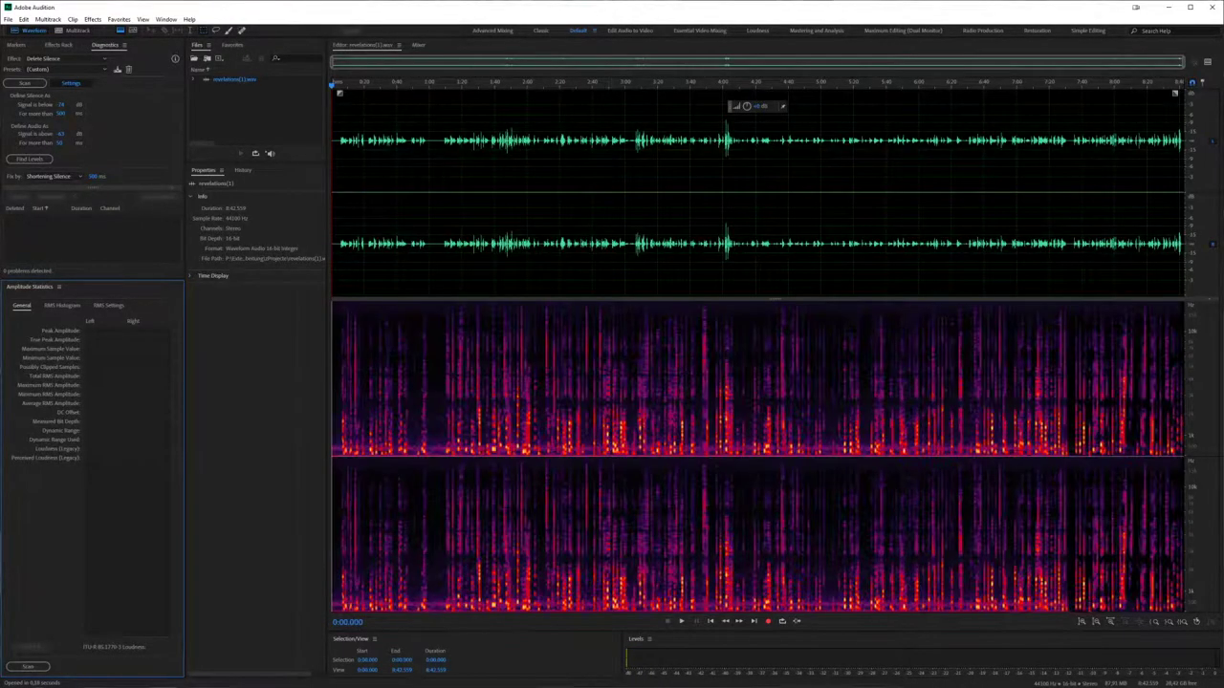
pyautogui.hotkey('shift', 'd')
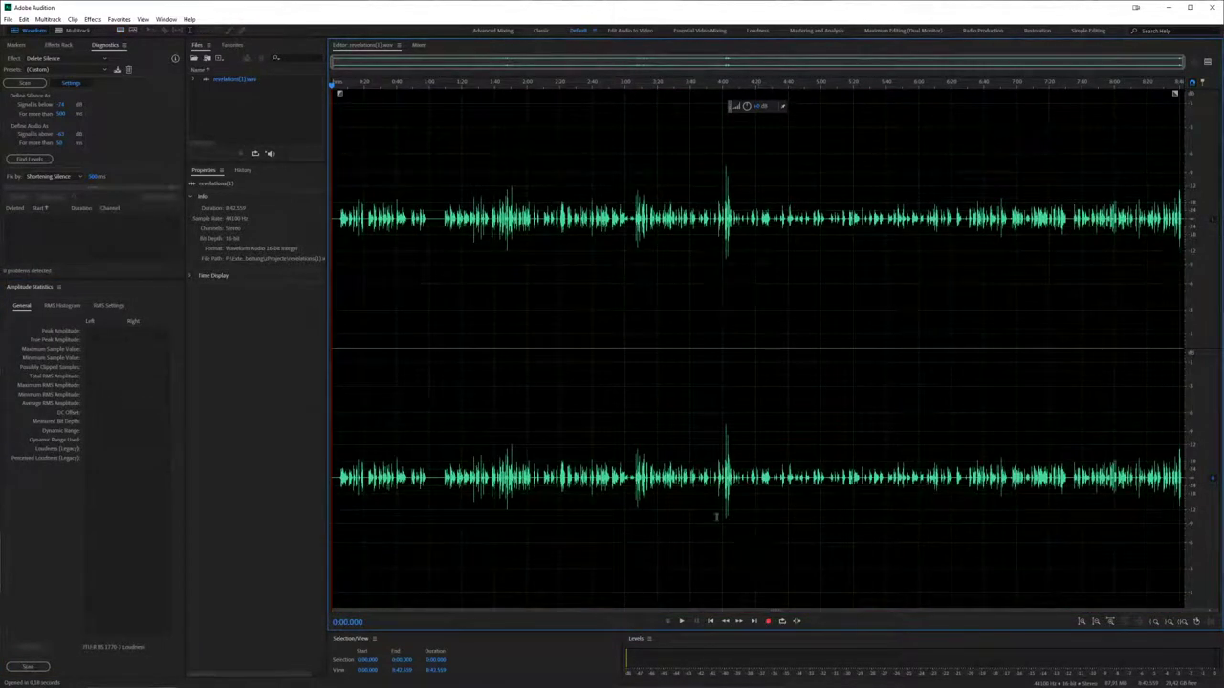
# - Try raising the recording's volume, and return the gain adjustment to its original level
pyautogui.moveTo(1156, 75); pyautogui.dragTo(454, 92)
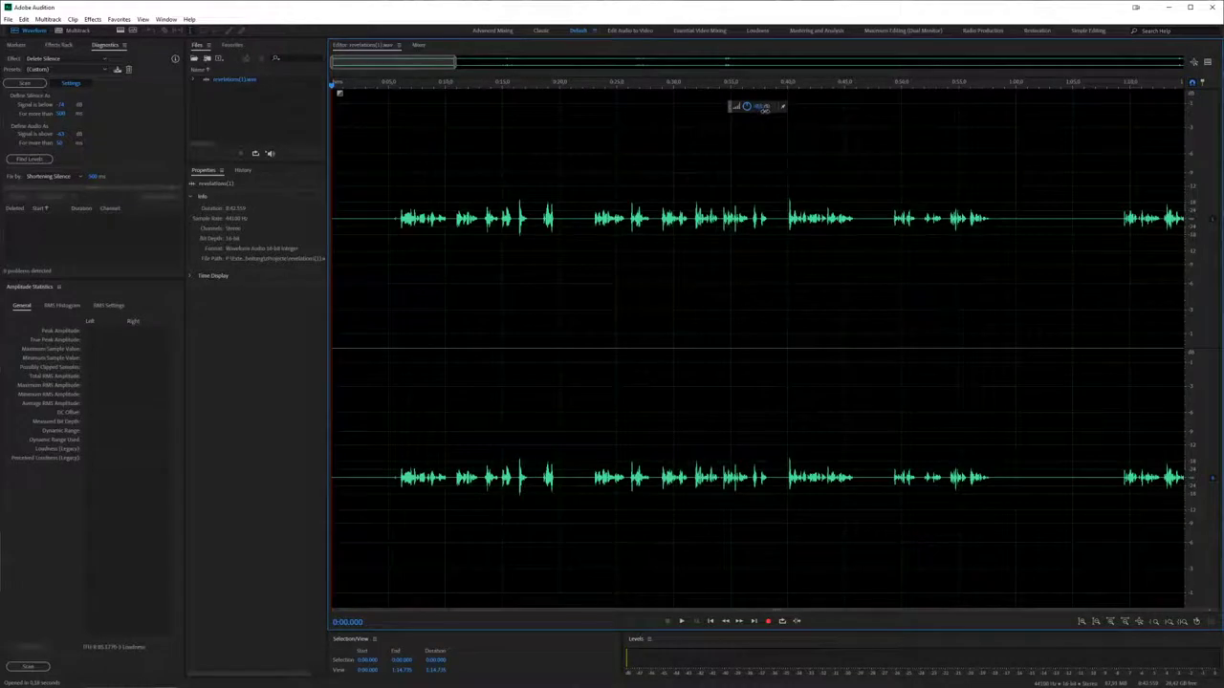
pyautogui.moveTo(763, 109); pyautogui.dragTo(799, 107)
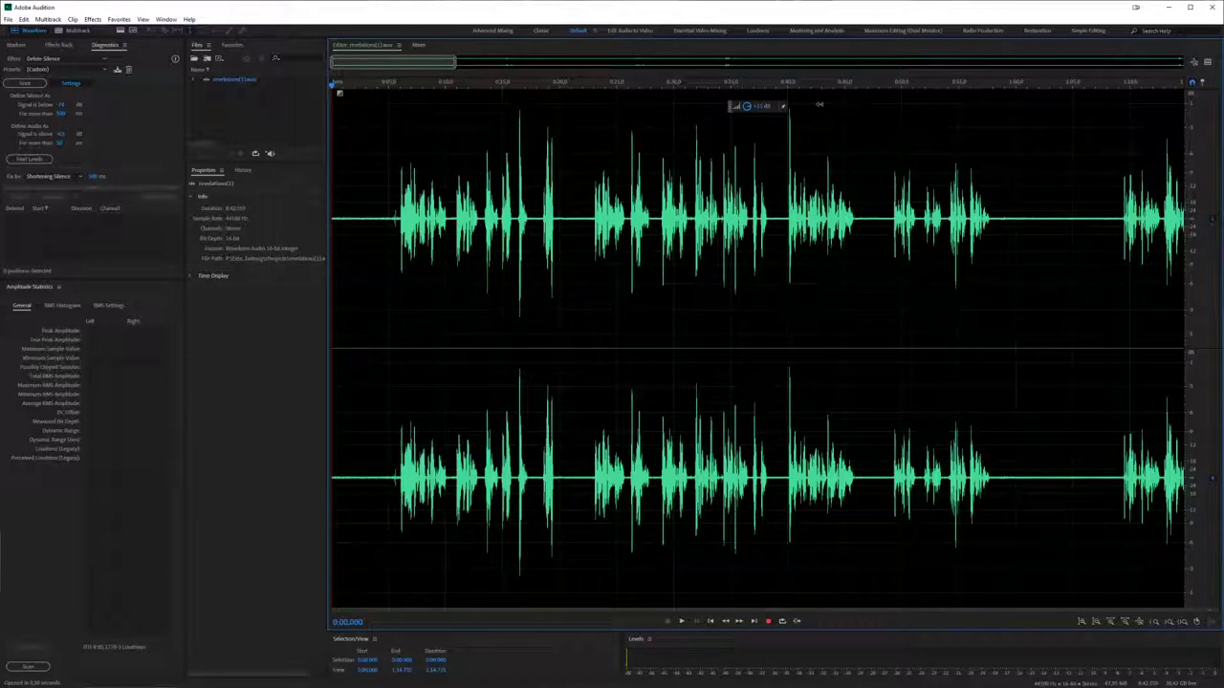
pyautogui.moveTo(819, 103); pyautogui.dragTo(793, 103)
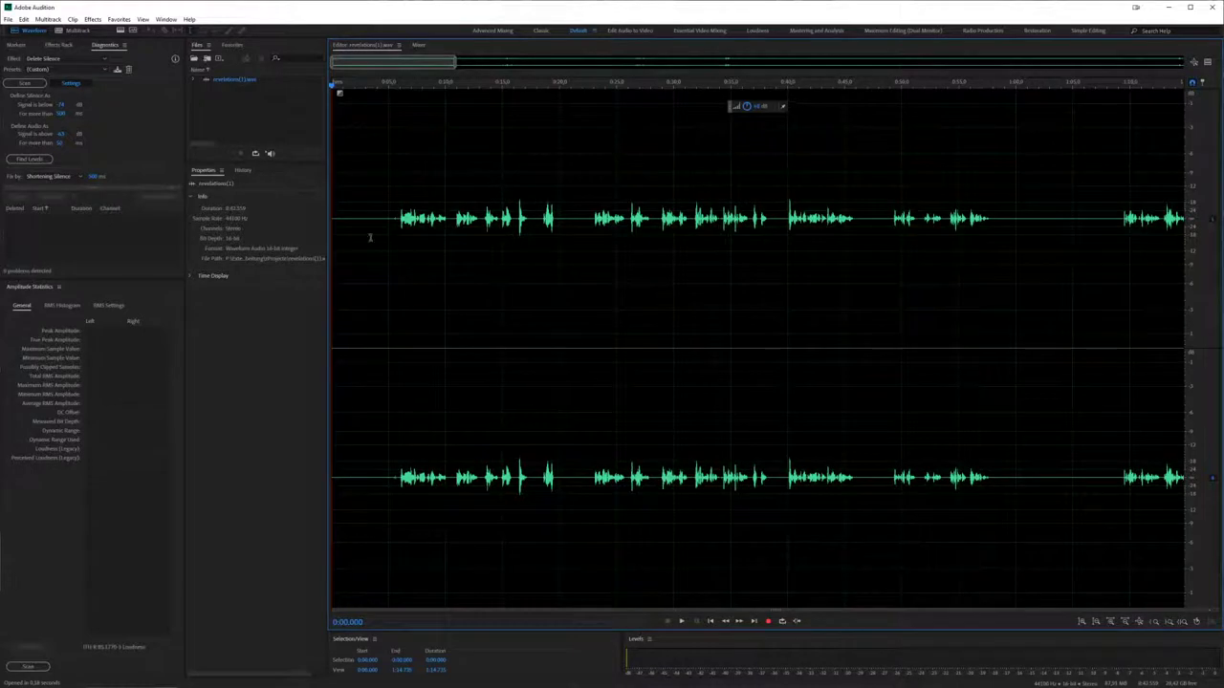
# - Select the quiet section from 0:02 to 0:04 before the speech starts and capture it as the noise print
pyautogui.moveTo(456, 62); pyautogui.dragTo(403, 62)
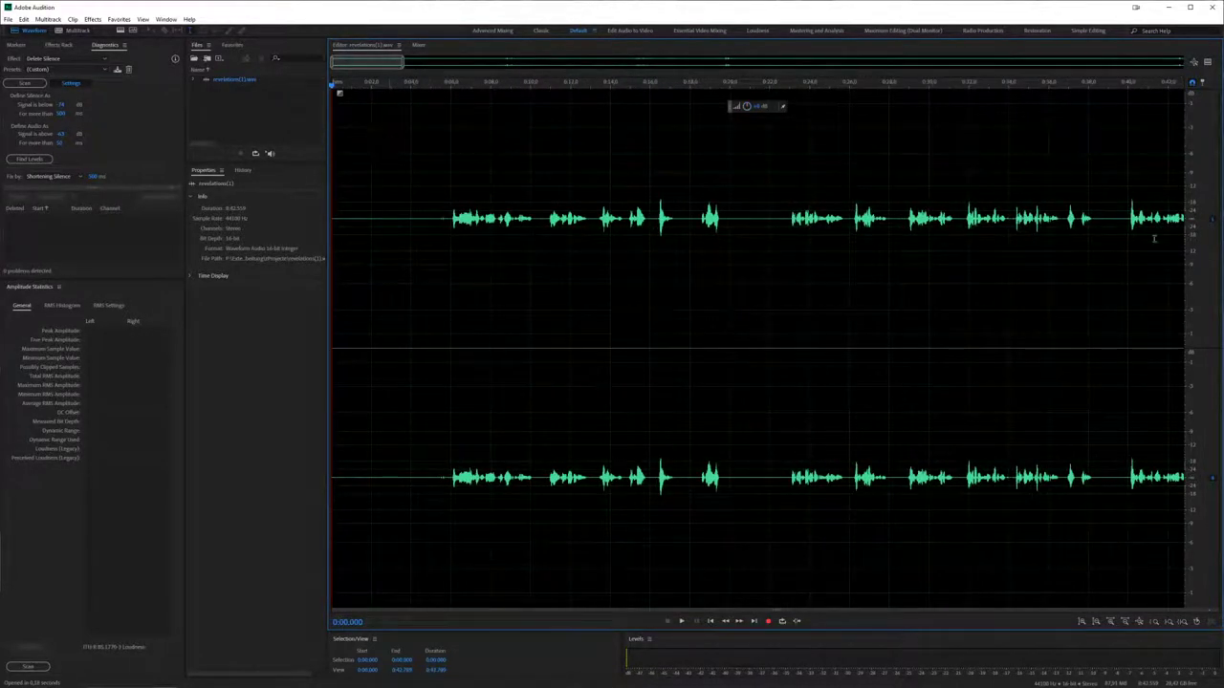
pyautogui.scroll(5, 1198, 238)
pyautogui.scroll(2, 1198, 237)
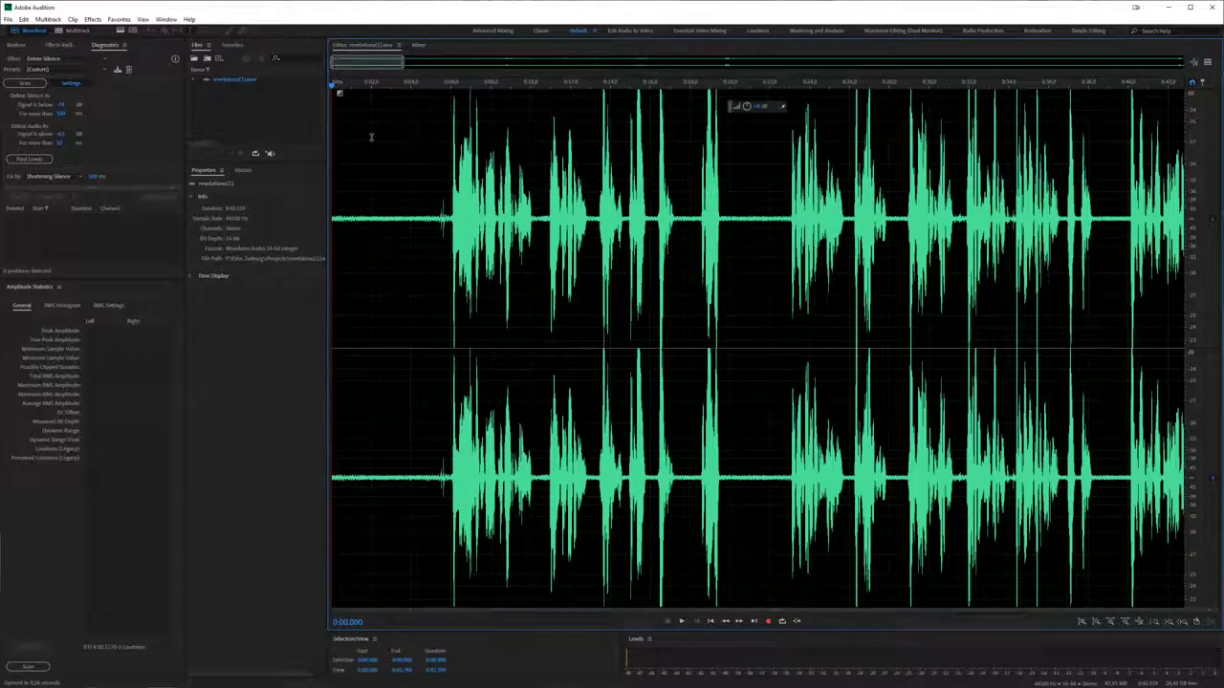
pyautogui.moveTo(372, 137); pyautogui.dragTo(410, 133)
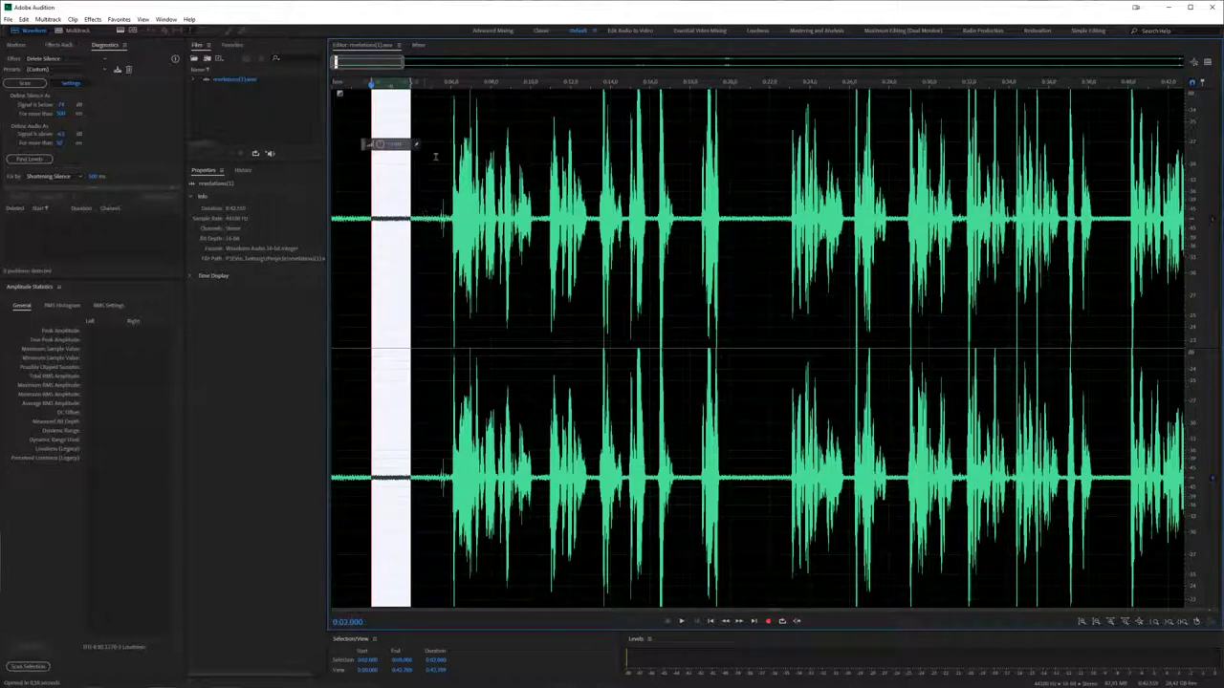
pyautogui.click(381, 183)
pyautogui.moveTo(371, 185); pyautogui.dragTo(411, 210)
pyautogui.click(93, 19)
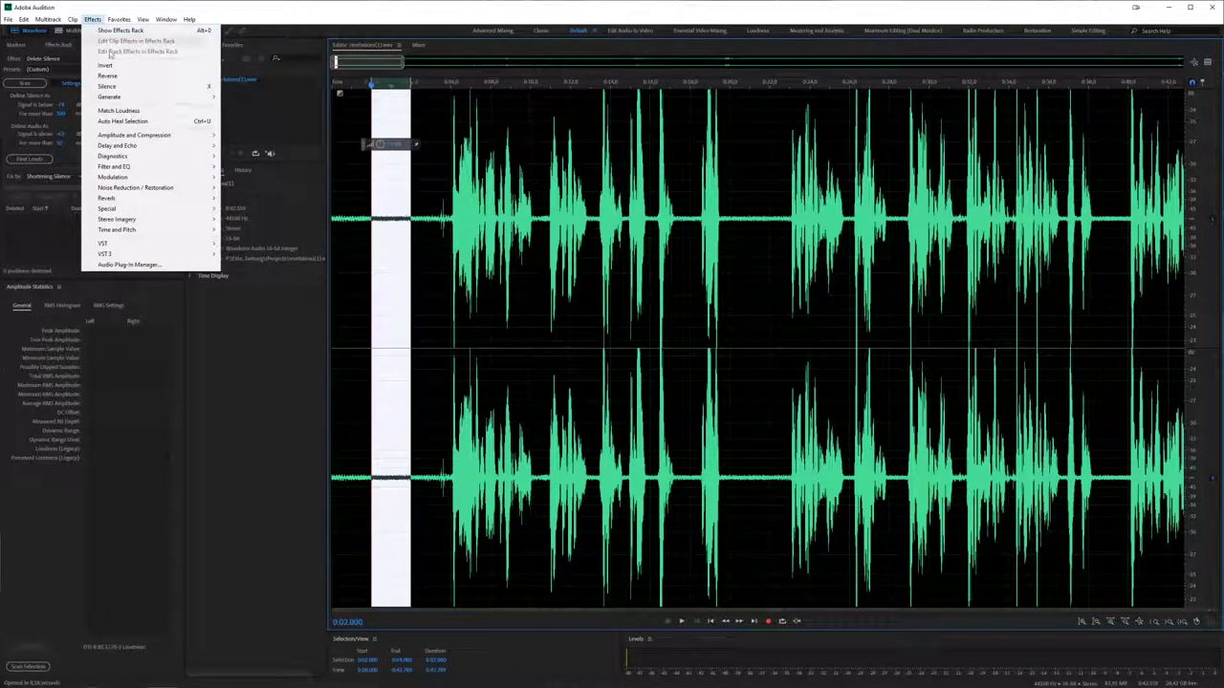
pyautogui.moveTo(186, 188)
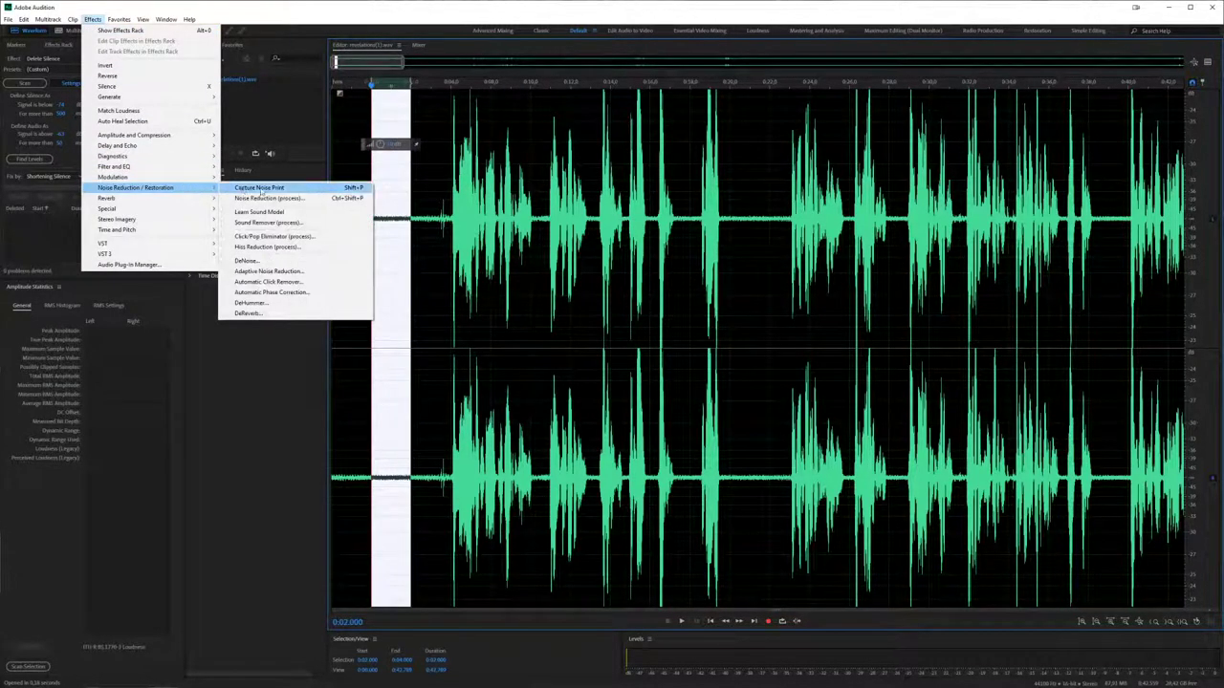
pyautogui.click(294, 190)
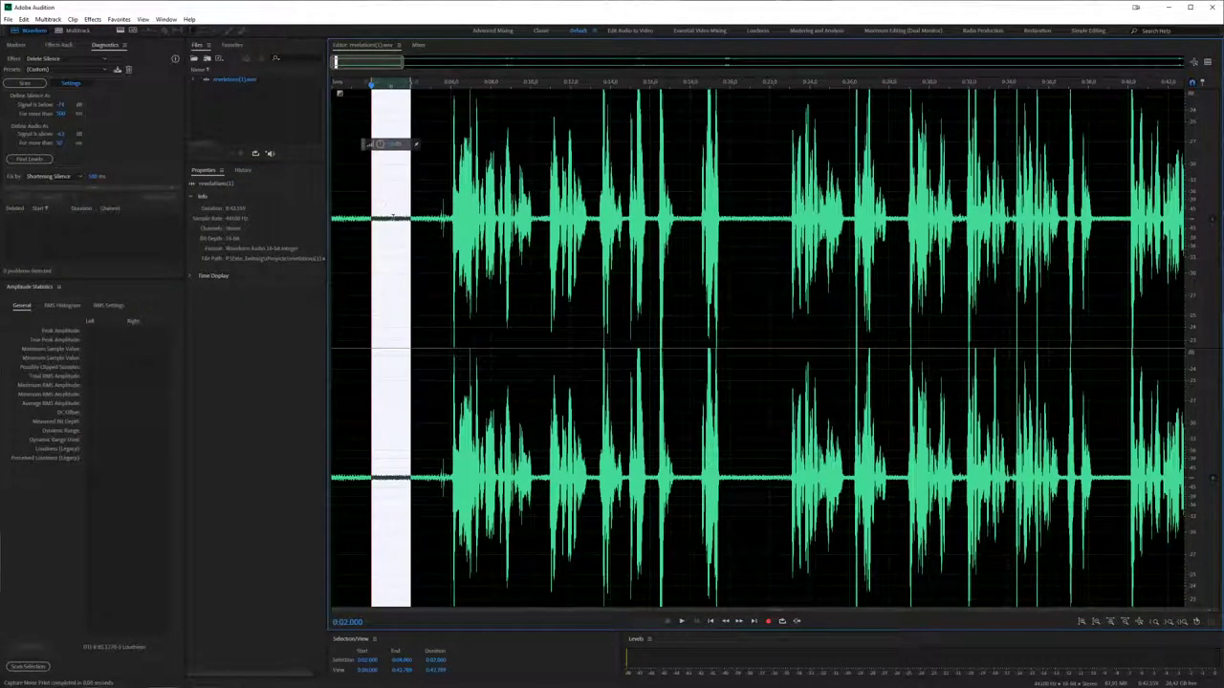
# - Apply Noise Reduction to the entire recording using the captured noise print
pyautogui.hotkey('ctrl', 'a')
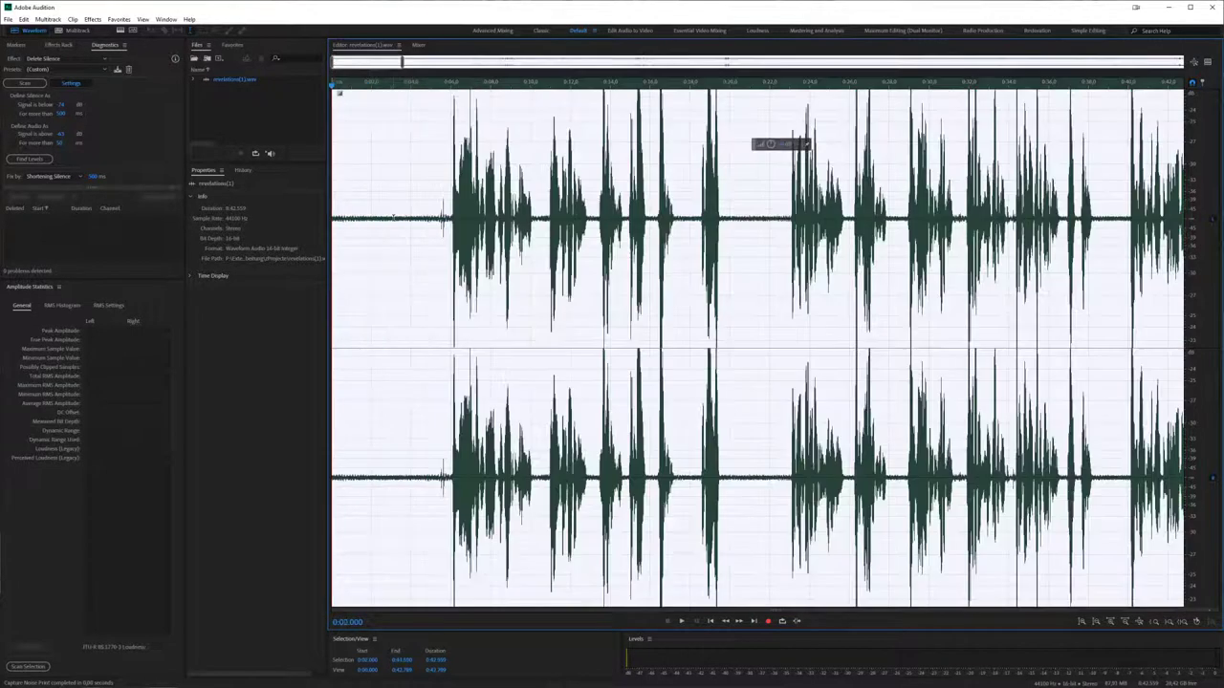
pyautogui.click(93, 20)
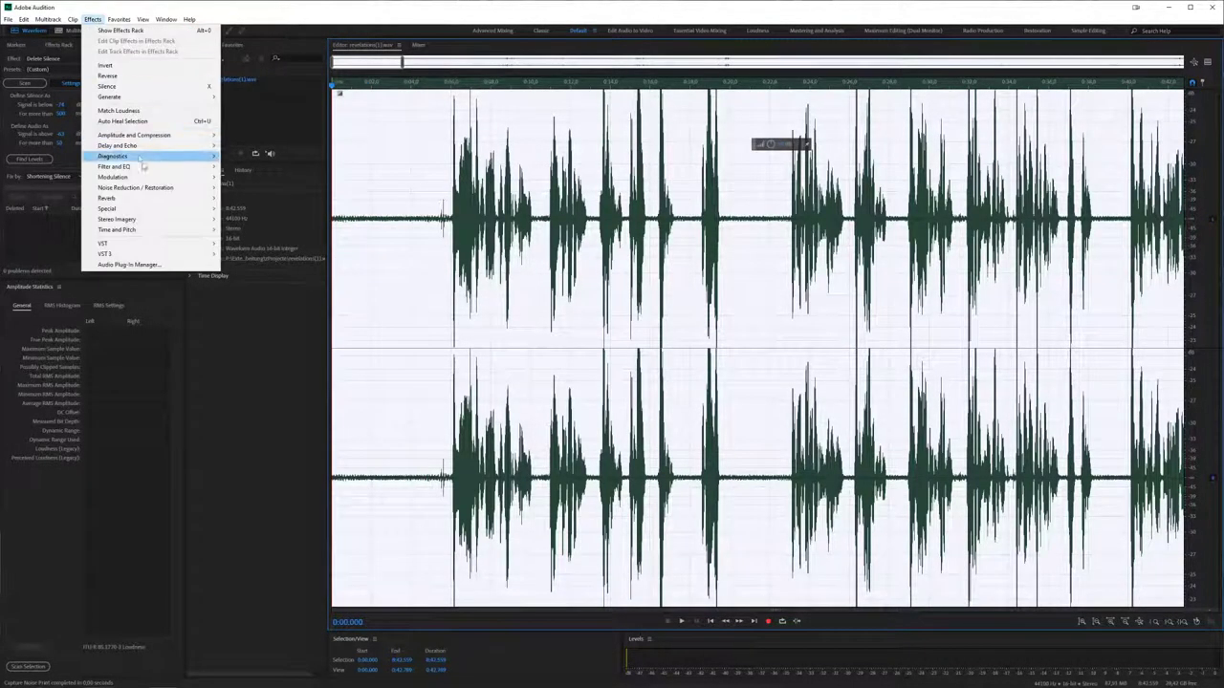
pyautogui.moveTo(141, 188)
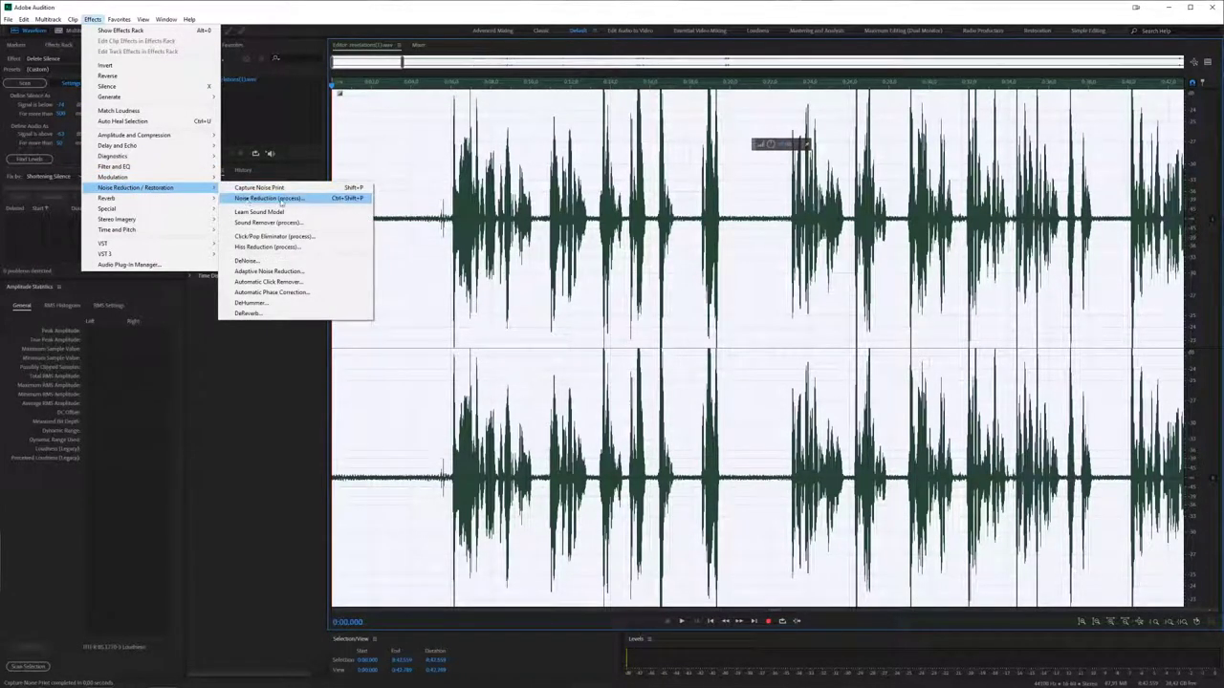
pyautogui.click(282, 200)
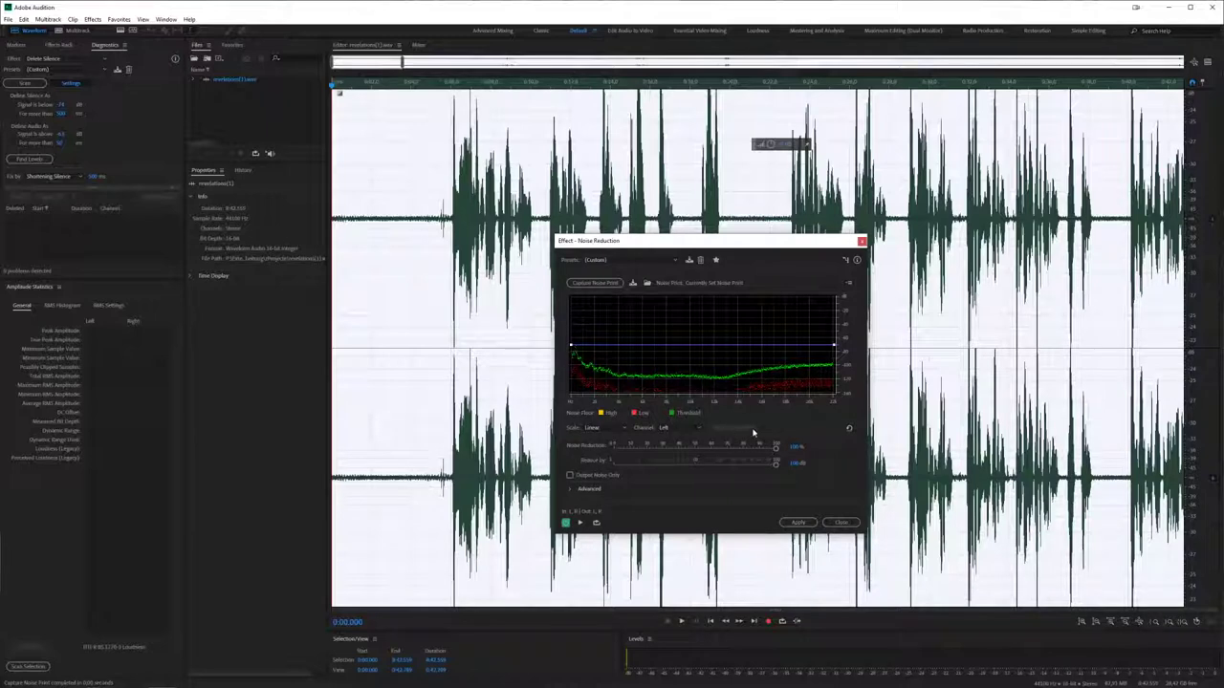
pyautogui.click(802, 524)
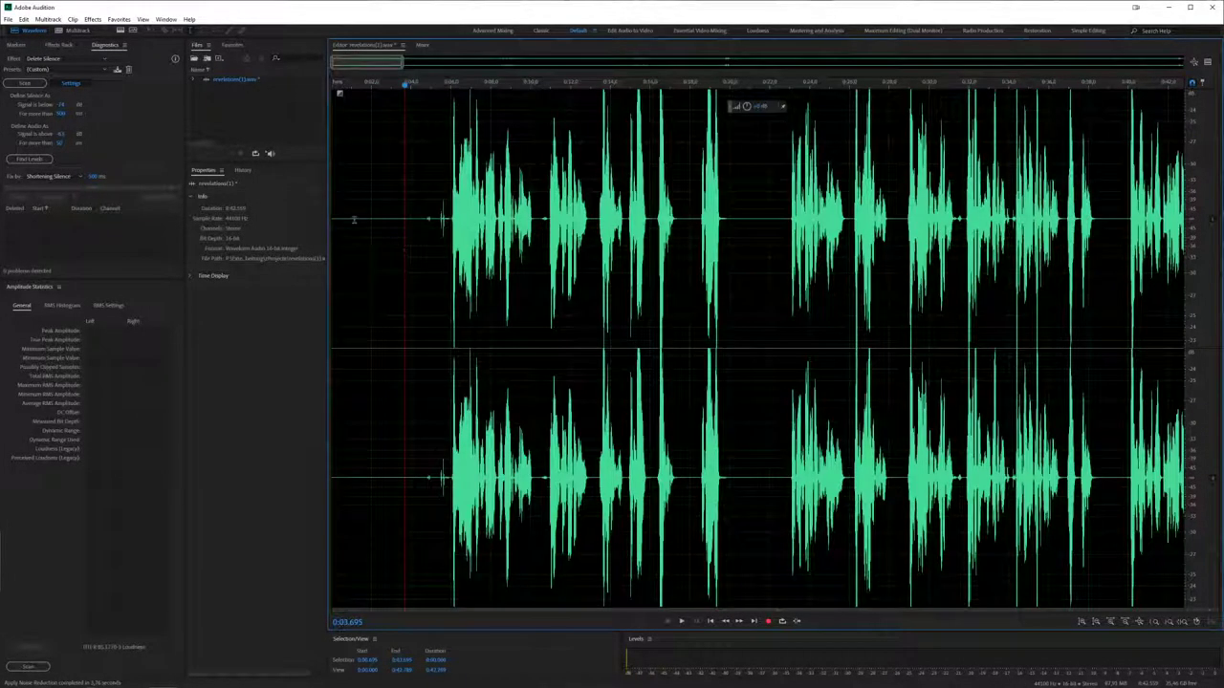
# - Inspect the denoised quiet section between 0:02 and 0:04 and show the spectral frequency display below the waveform
pyautogui.click(353, 220)
pyautogui.moveTo(358, 219); pyautogui.dragTo(410, 238)
pyautogui.click(403, 240)
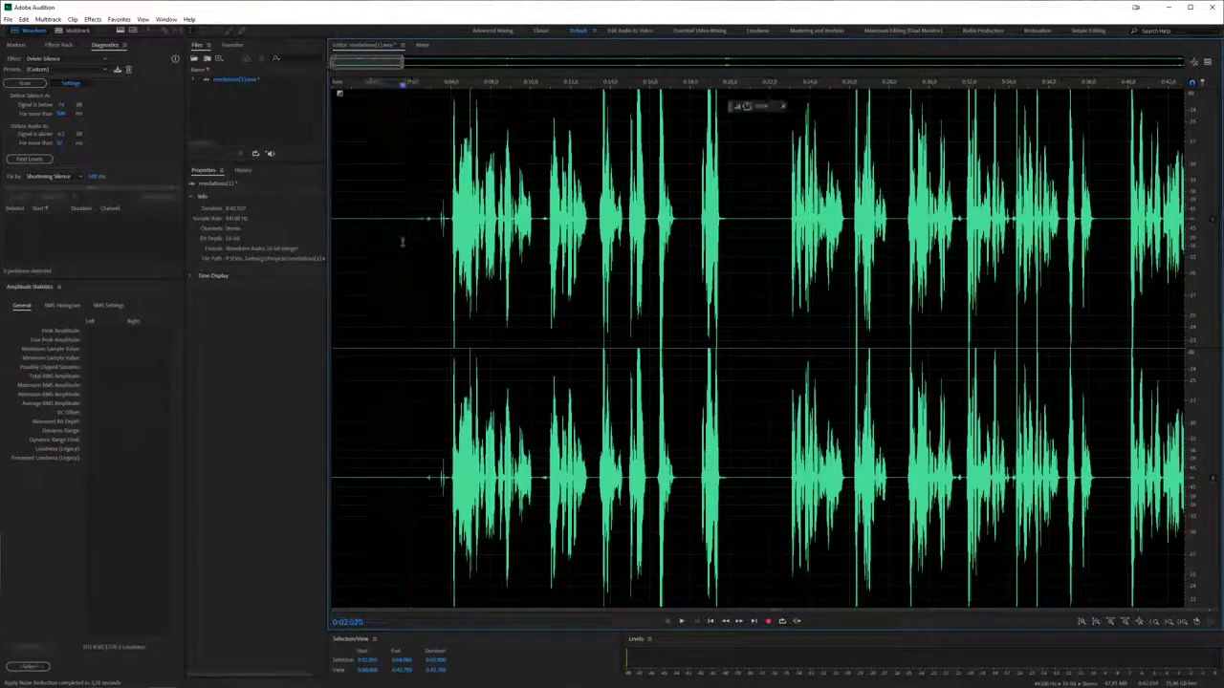
pyautogui.click(402, 247)
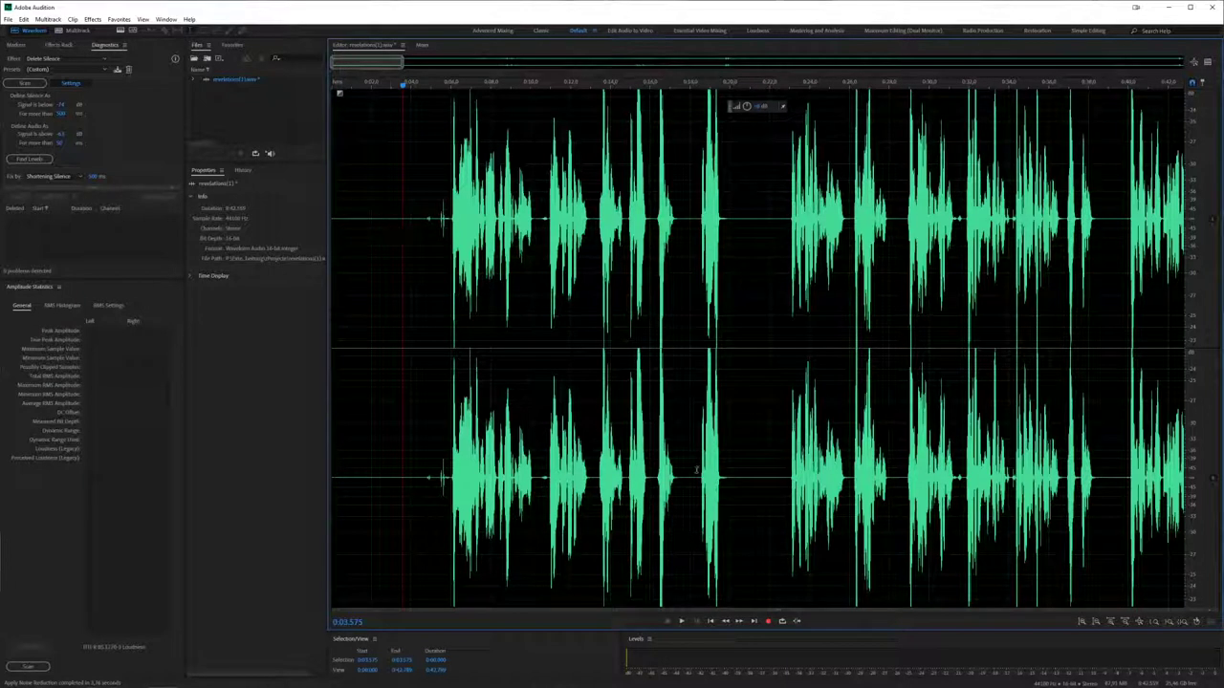
pyautogui.moveTo(371, 258); pyautogui.dragTo(407, 258)
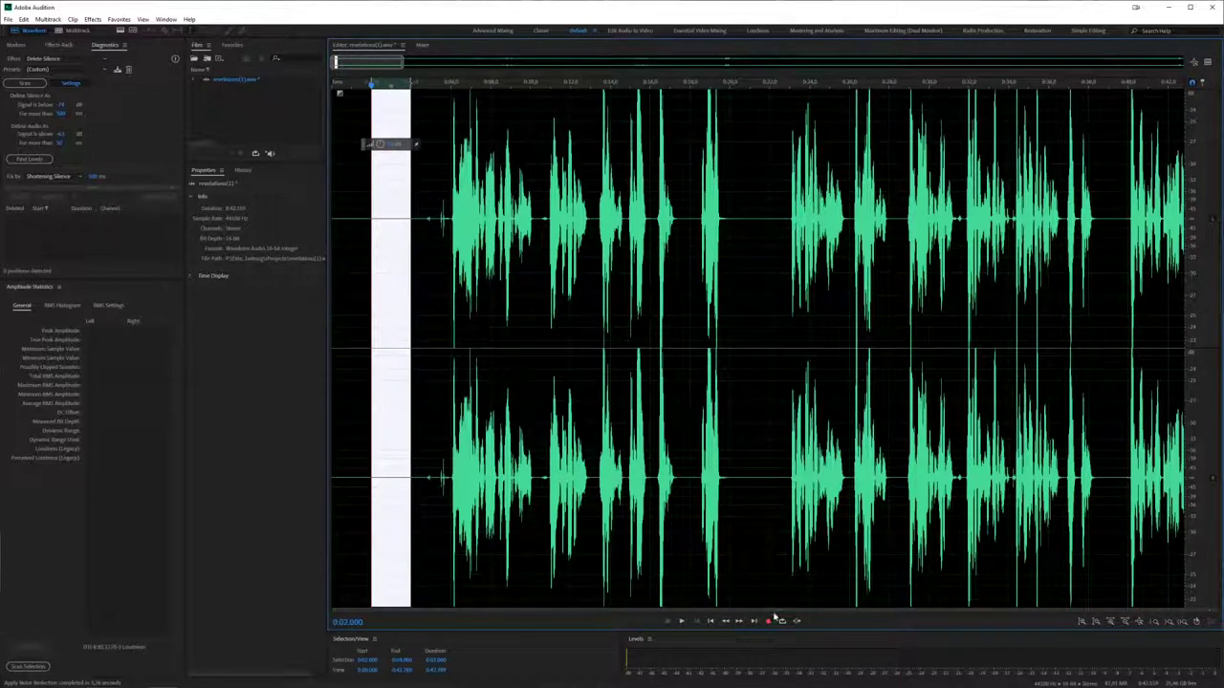
pyautogui.moveTo(776, 609); pyautogui.dragTo(750, 349)
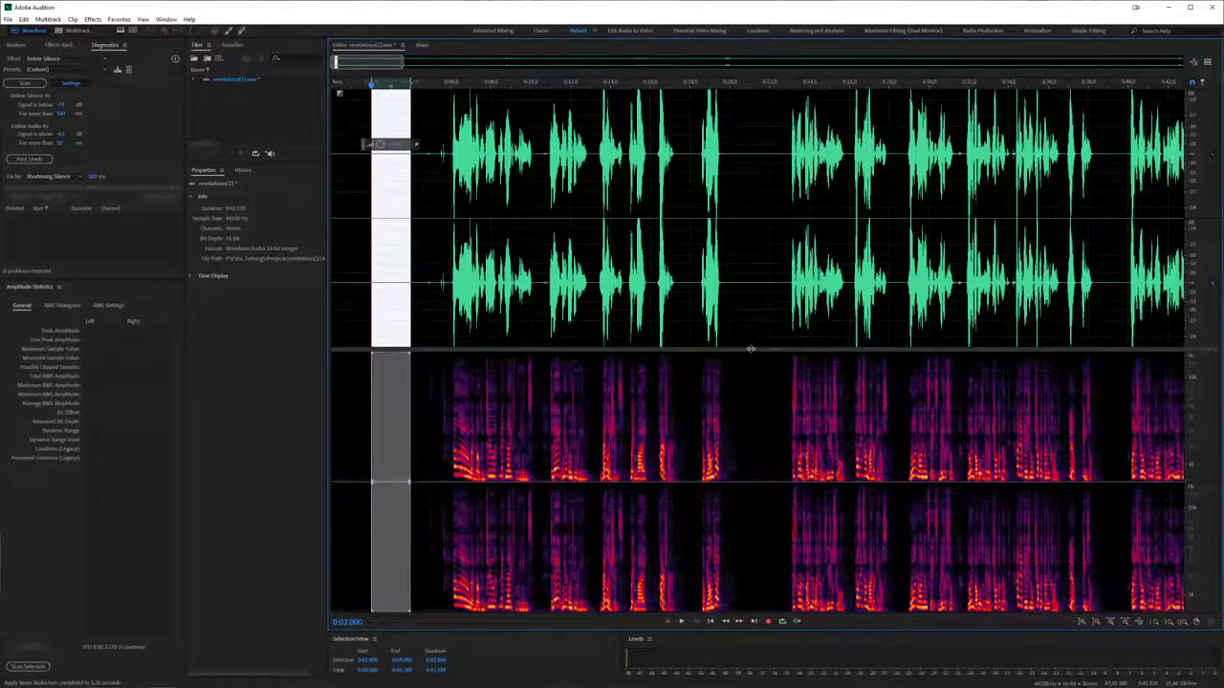
pyautogui.click(396, 249)
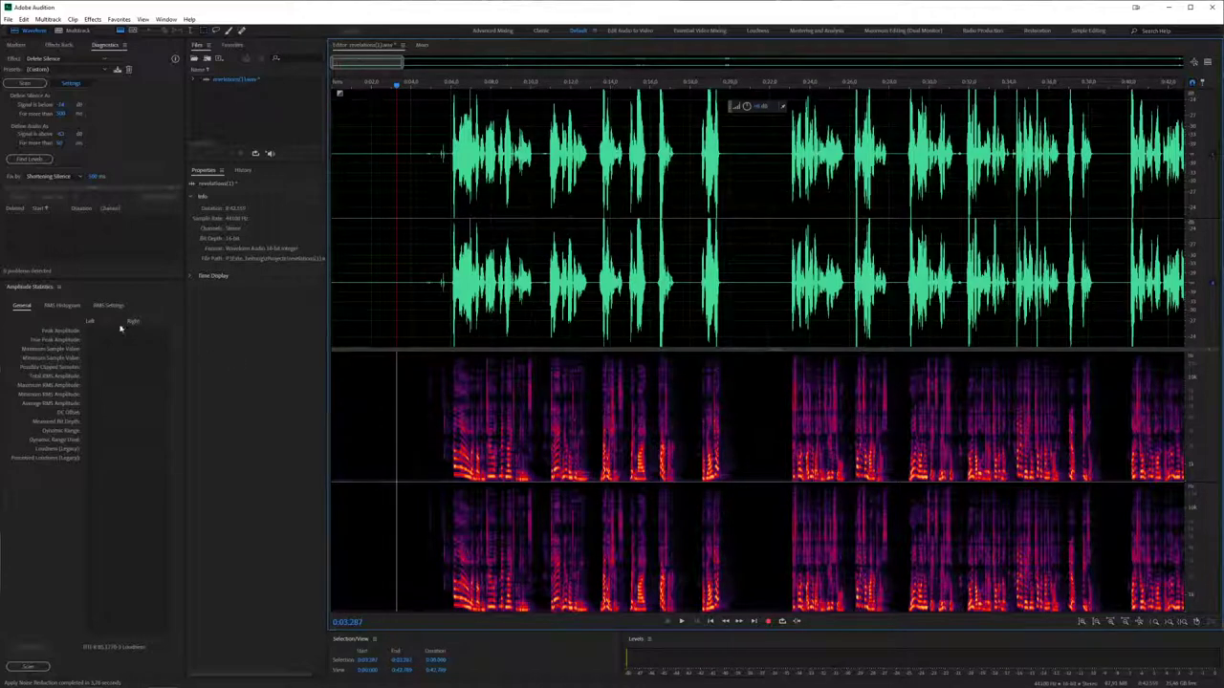
# - Scan the amplitude statistics for the whole visible portion of the recording
pyautogui.click(166, 19)
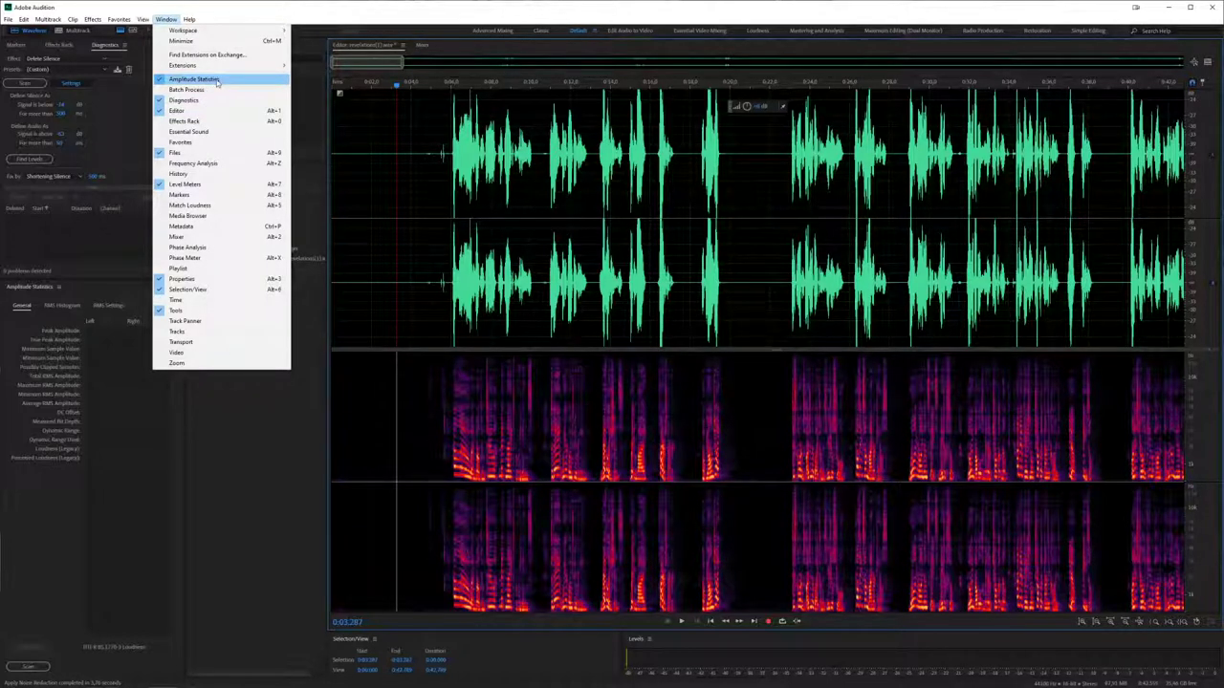
pyautogui.click(116, 301)
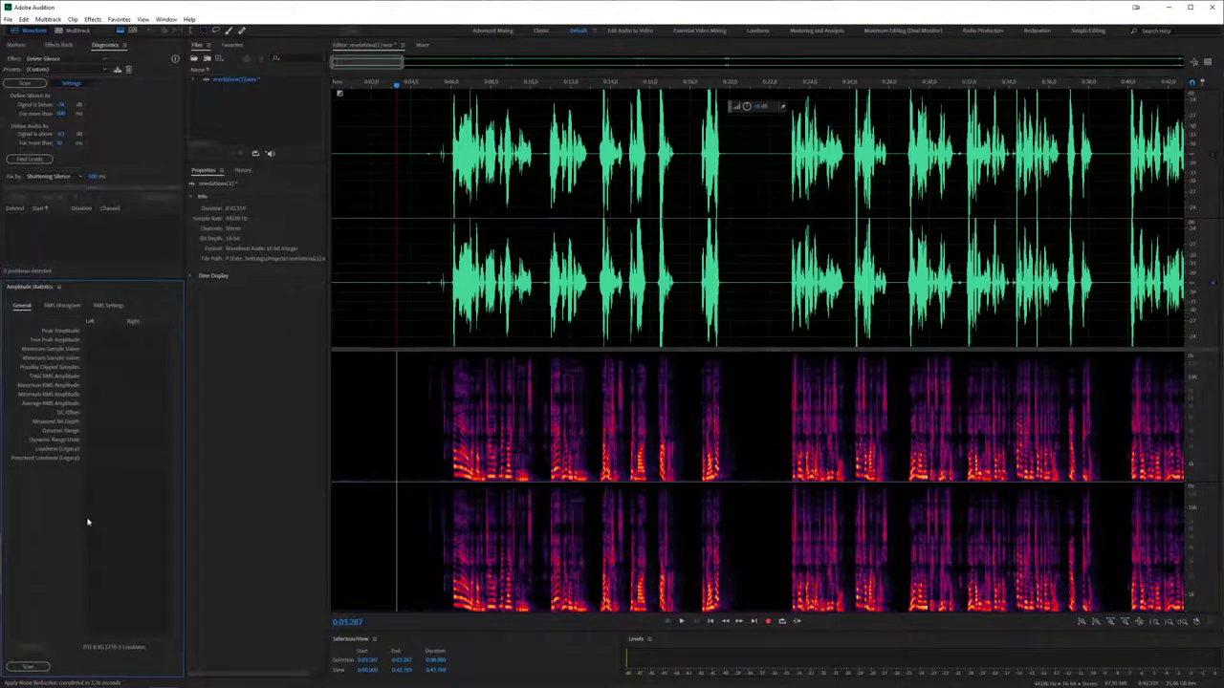
pyautogui.doubleClick(369, 388)
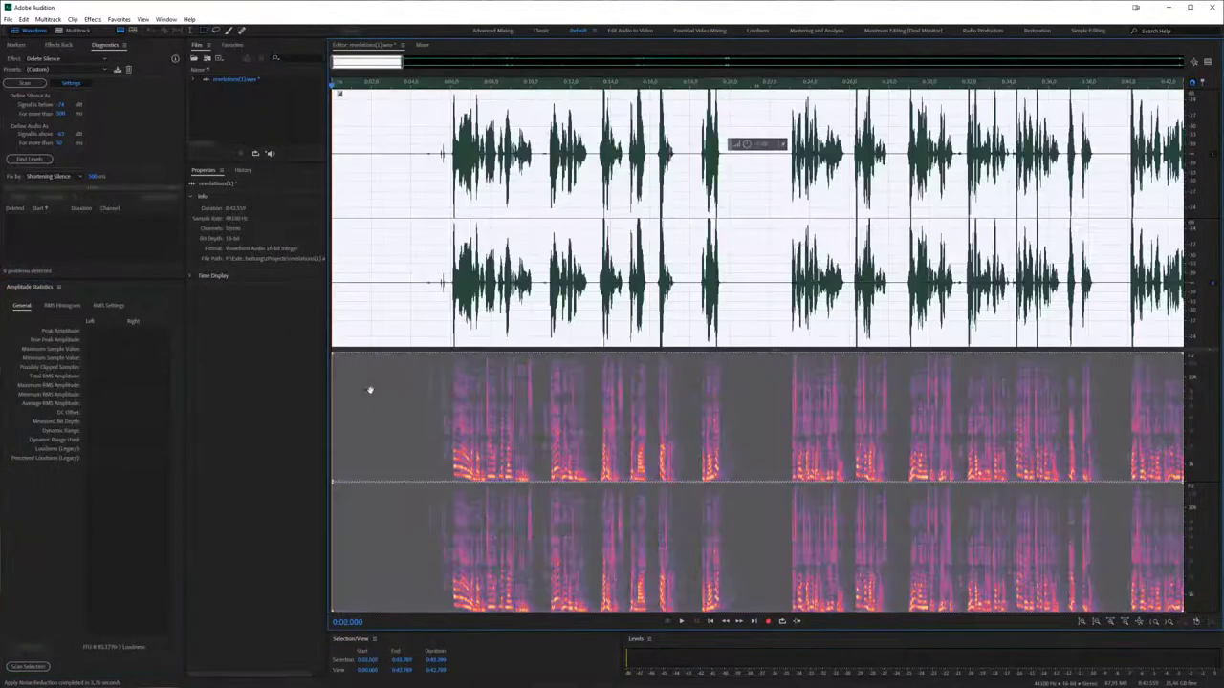
pyautogui.click(40, 668)
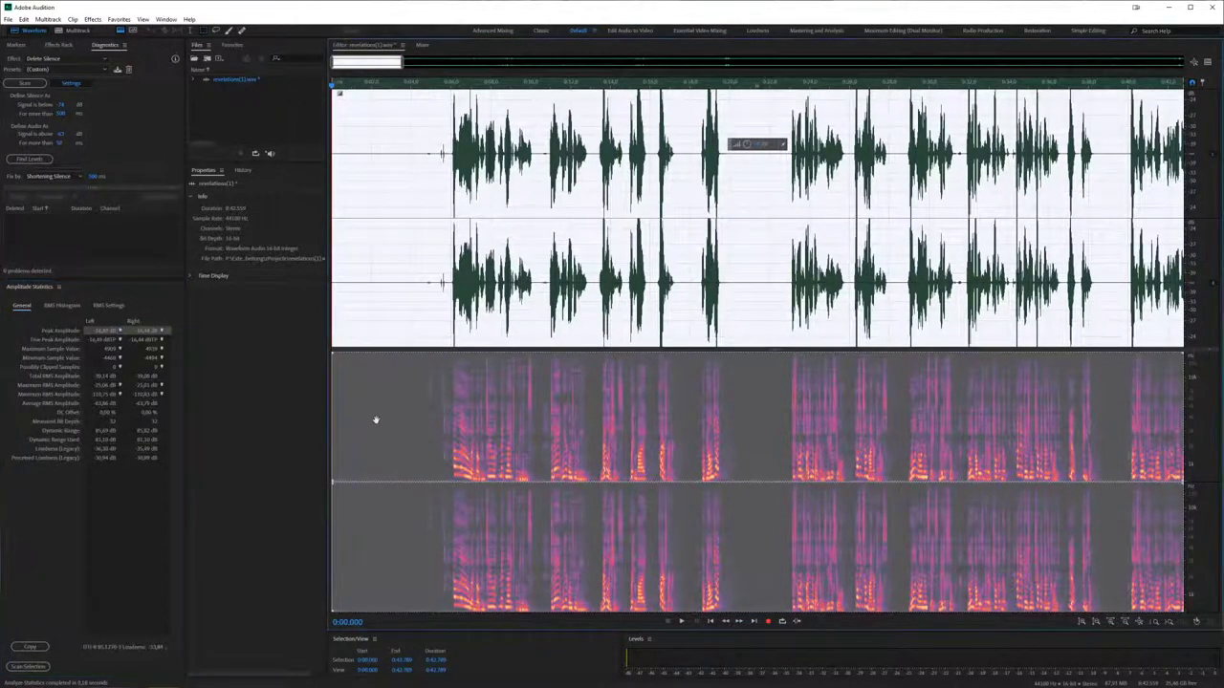
# - Scan the amplitude statistics for only the quiet section from 0:02 to 0:04
pyautogui.click(411, 251)
pyautogui.moveTo(371, 243); pyautogui.dragTo(408, 241)
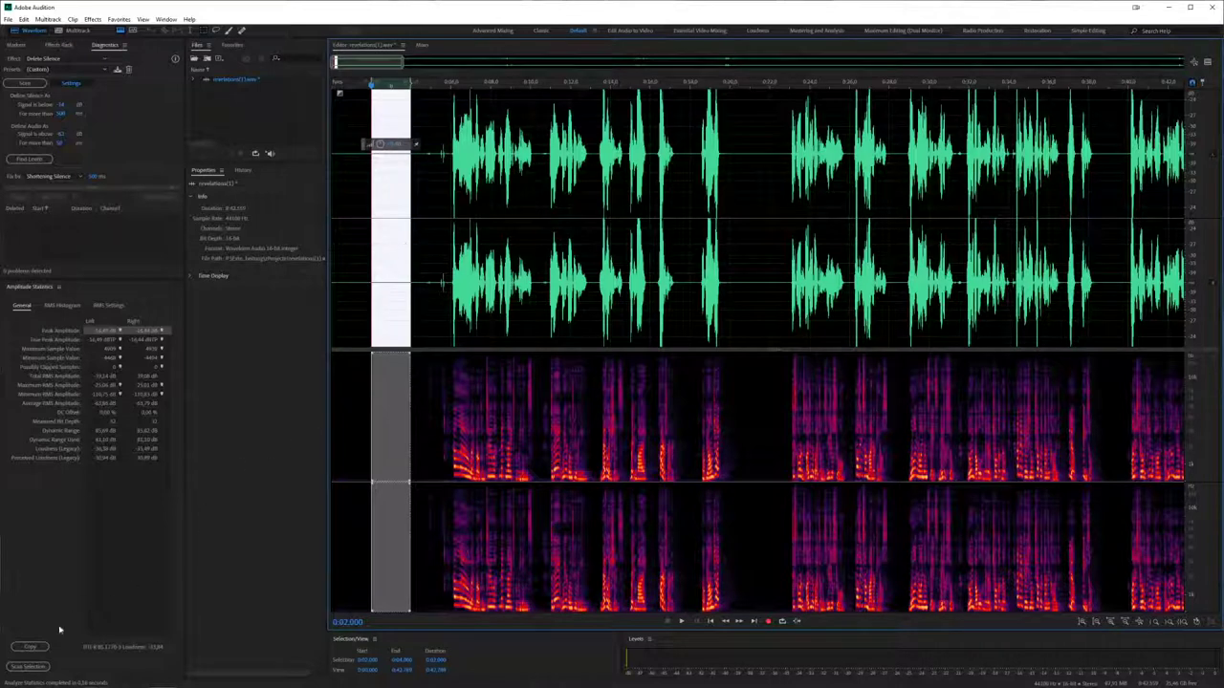
pyautogui.click(29, 666)
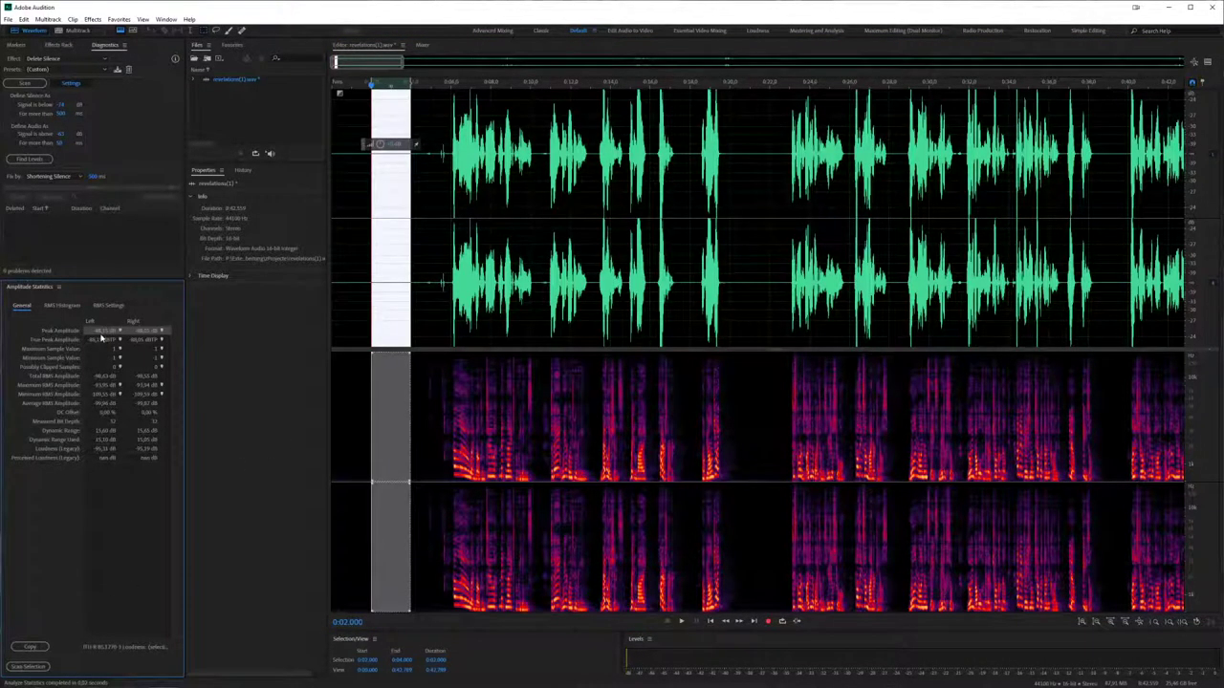
# - Apply Dynamics to the entire recording with the Compressor off, AutoGate on, and the AutoGate threshold adjusted
pyautogui.click(380, 239)
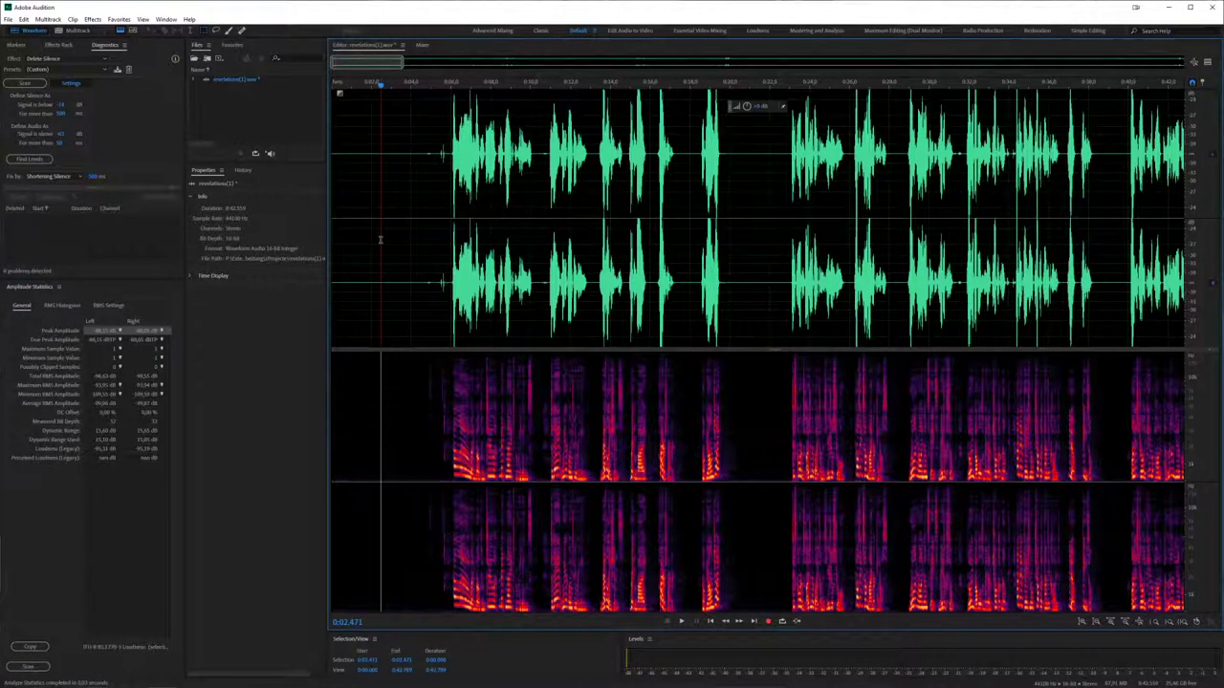
pyautogui.hotkey('ctrl', 'a')
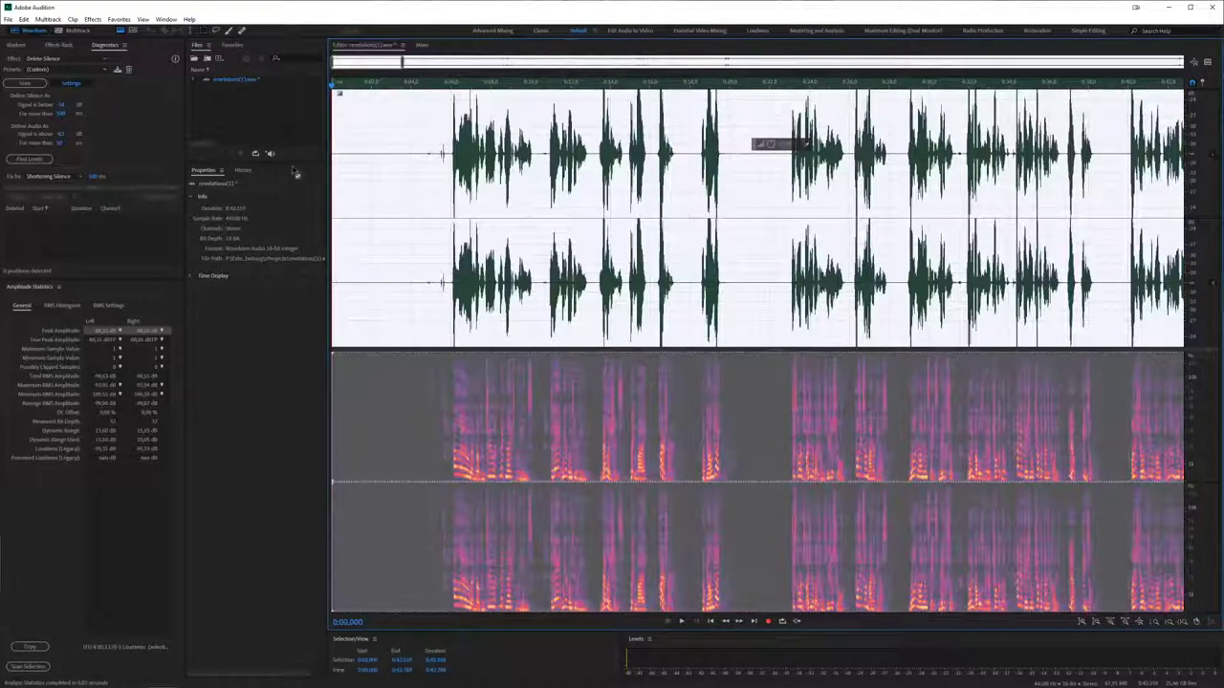
pyautogui.click(93, 19)
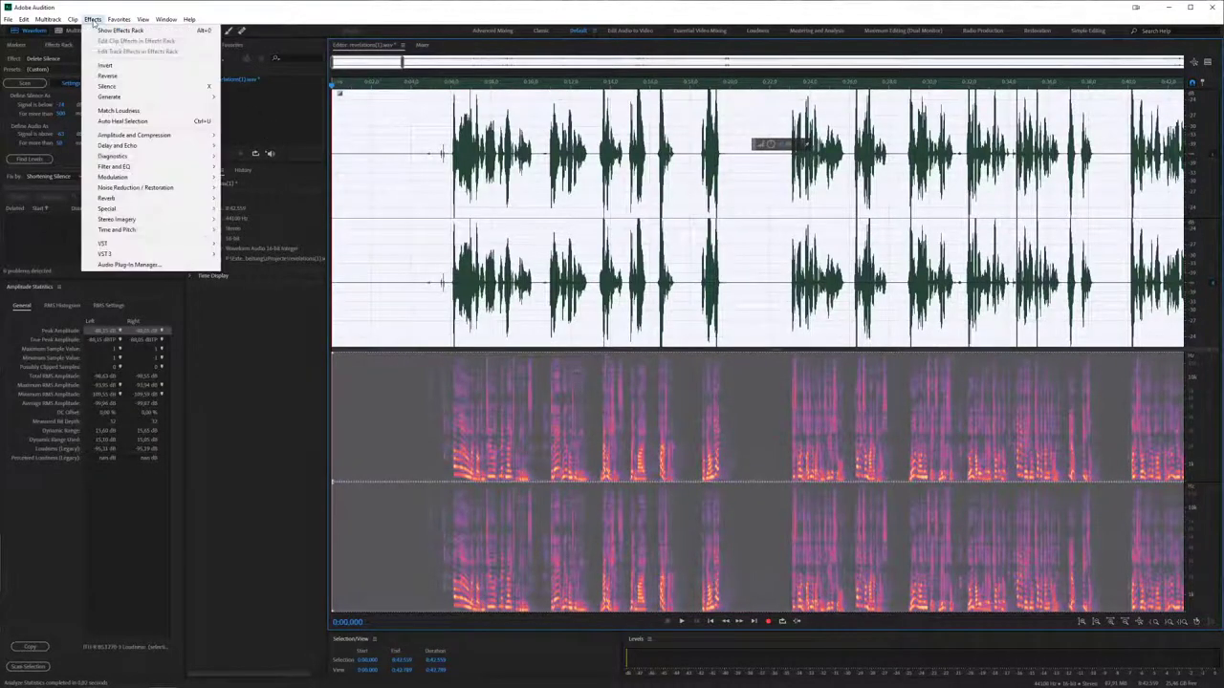
pyautogui.moveTo(156, 140)
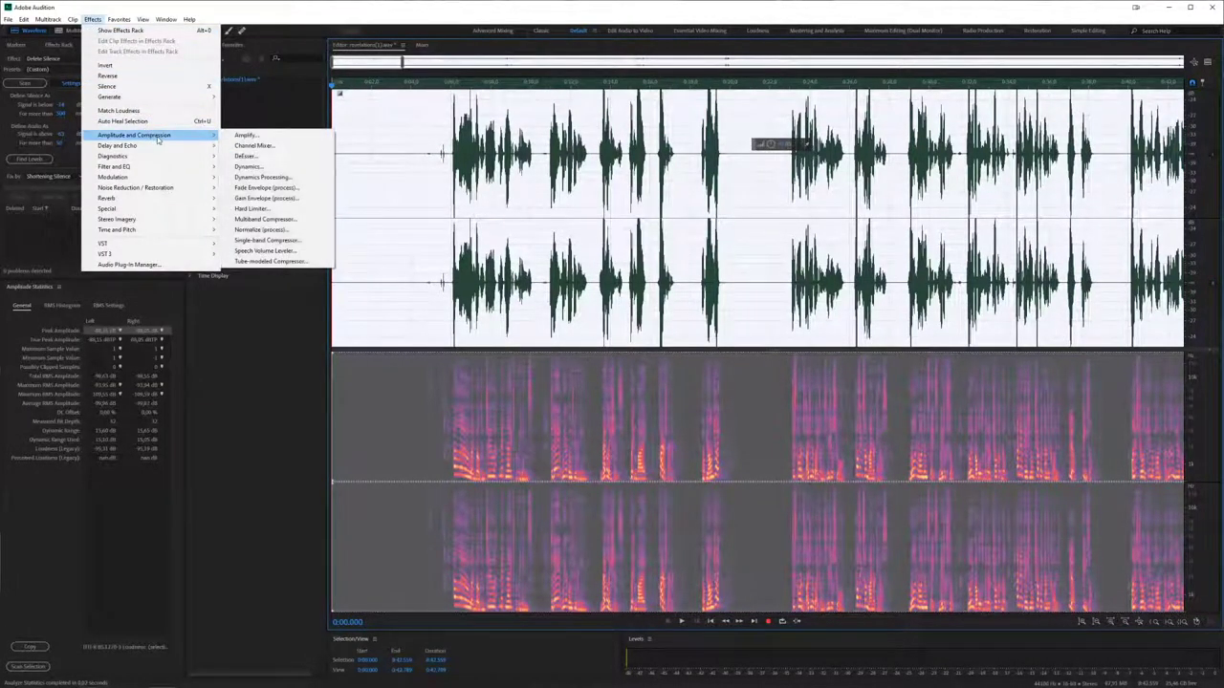
pyautogui.click(302, 170)
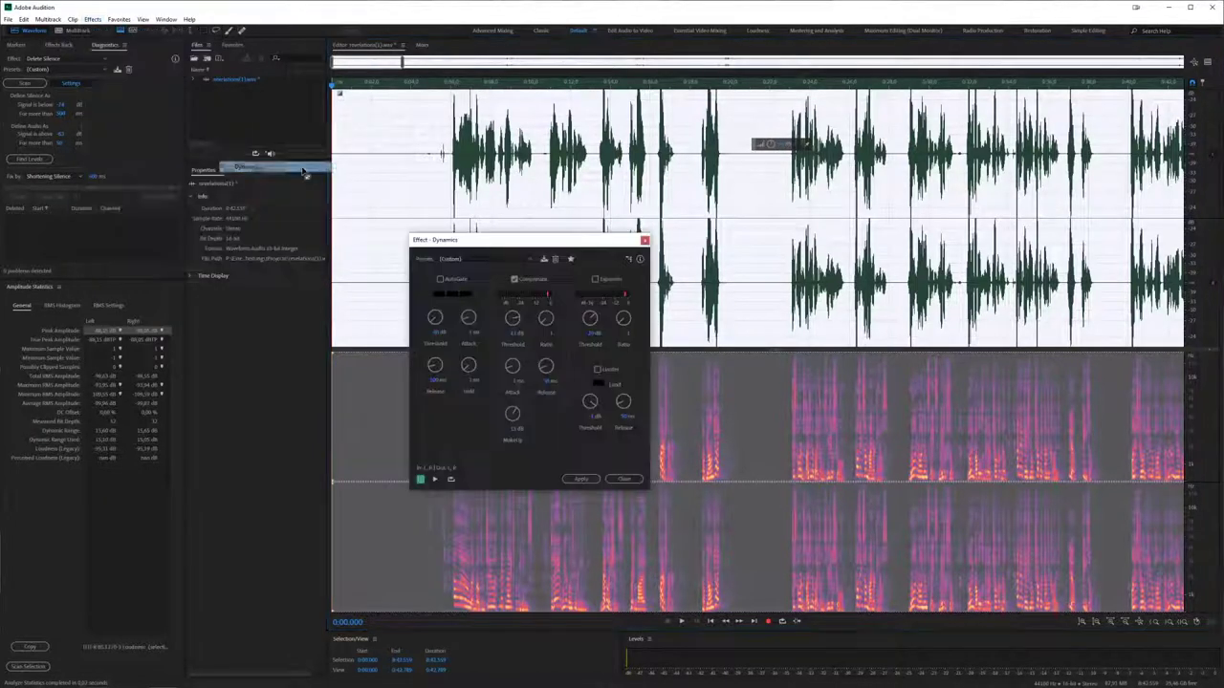
pyautogui.click(516, 279)
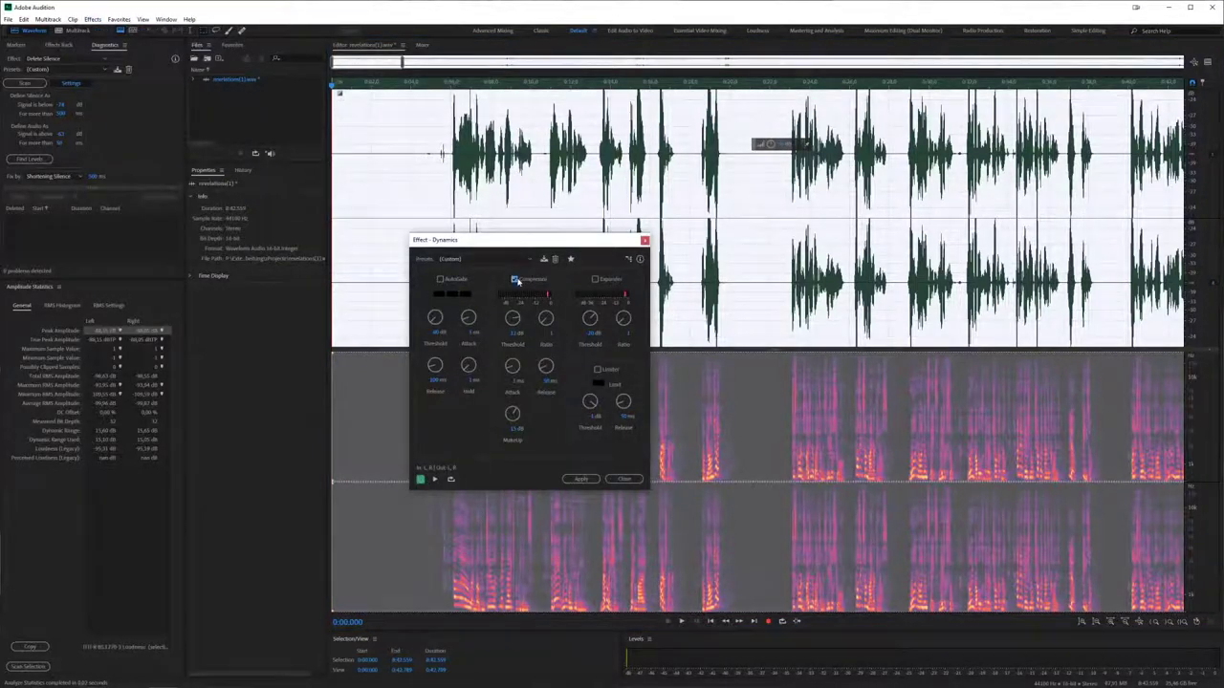
pyautogui.click(452, 281)
pyautogui.moveTo(440, 339); pyautogui.dragTo(439, 333)
pyautogui.click(585, 477)
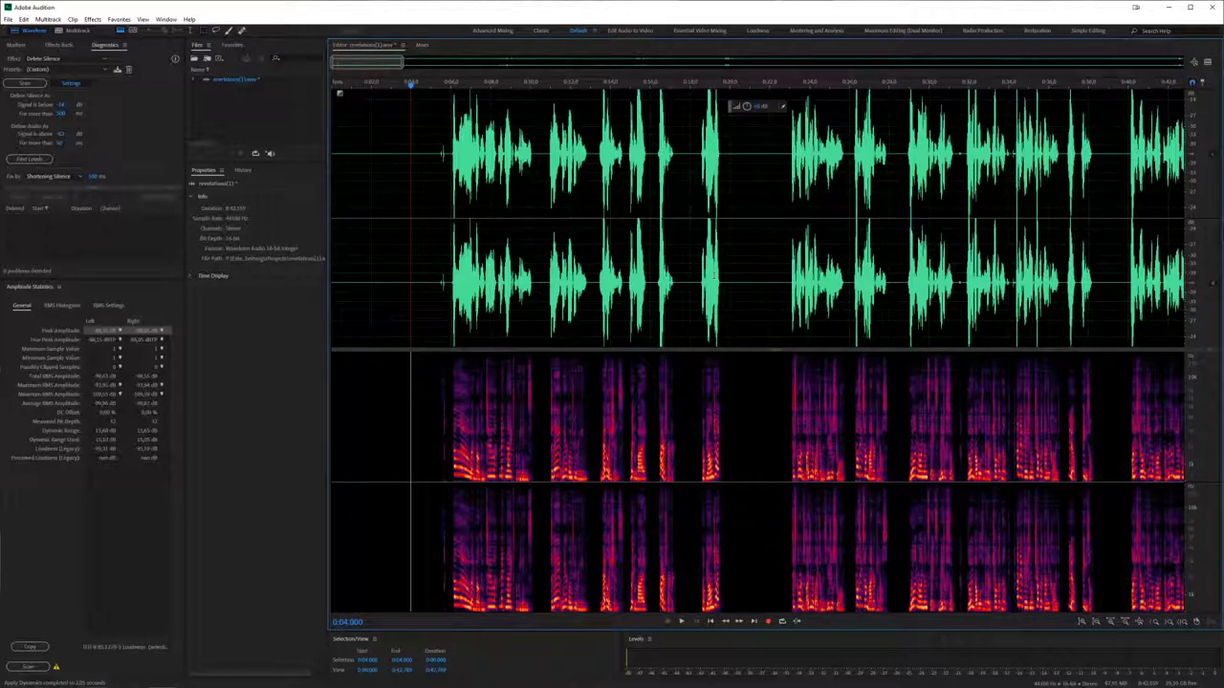
# - Inspect the gated pause from about 0:20.4 to 0:22.0 and play the recording from 0:04 to check the speech start
pyautogui.moveTo(747, 262)
pyautogui.mouseDown()
pyautogui.moveTo(763, 260)
pyautogui.moveTo(740, 254)
pyautogui.moveTo(769, 255)
pyautogui.mouseUp()
pyautogui.click(756, 255)
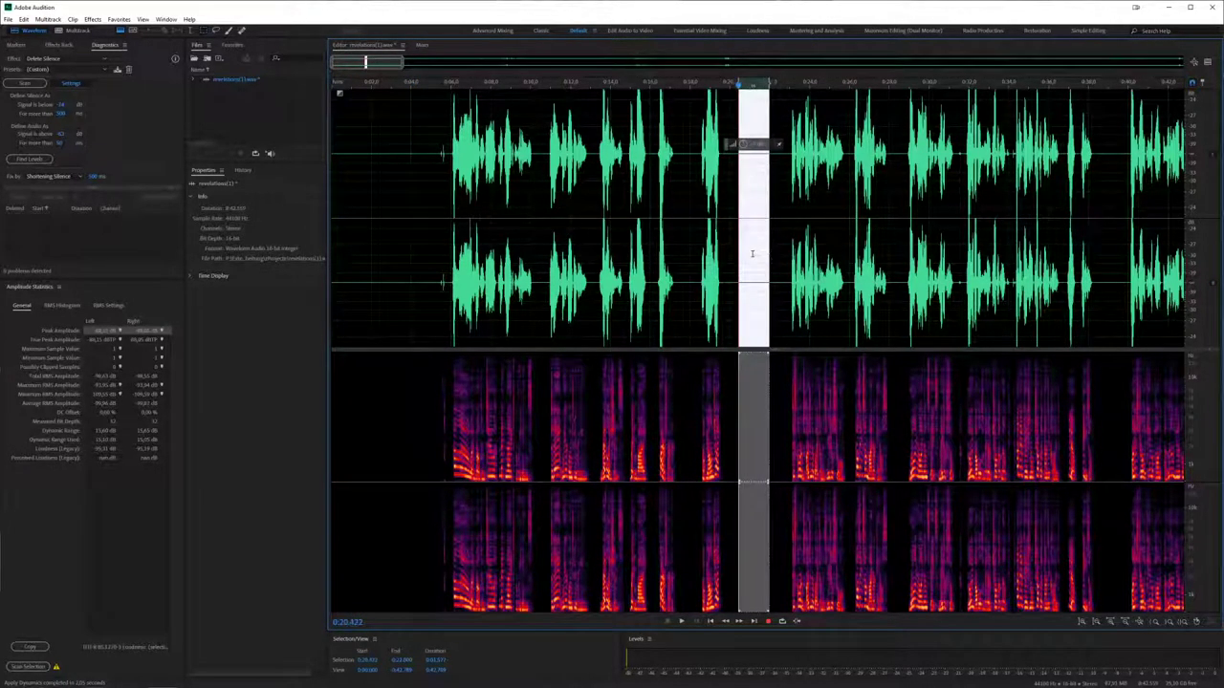
pyautogui.click(751, 254)
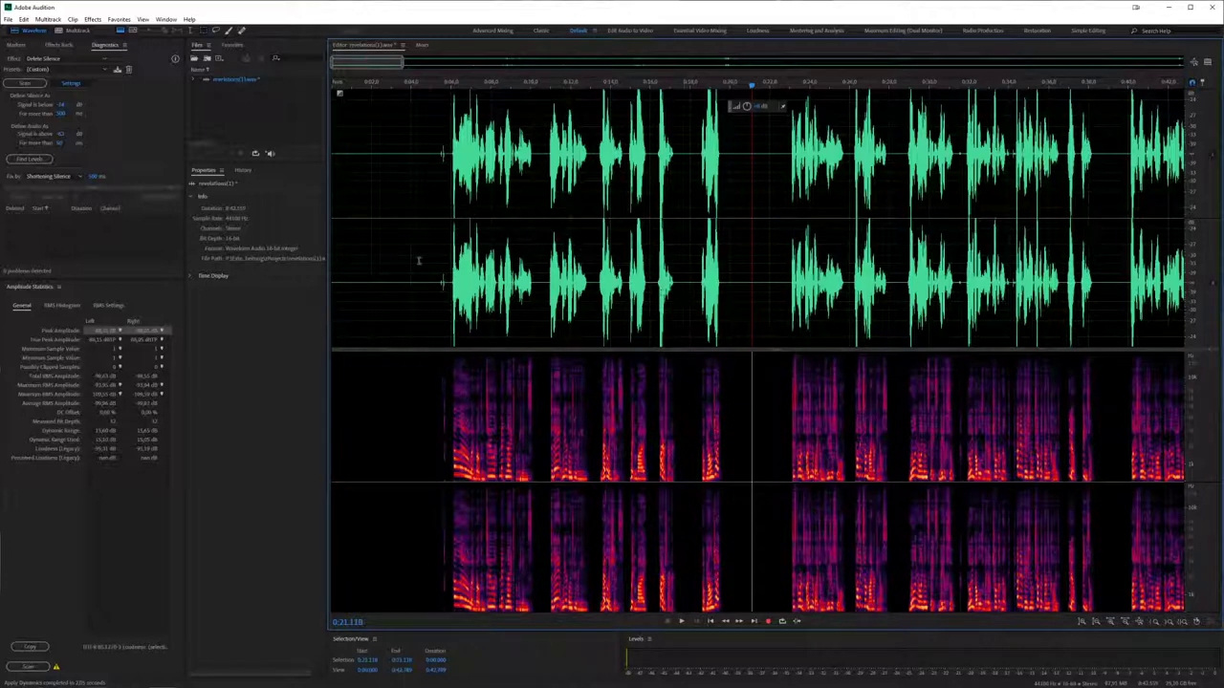
pyautogui.click(376, 244)
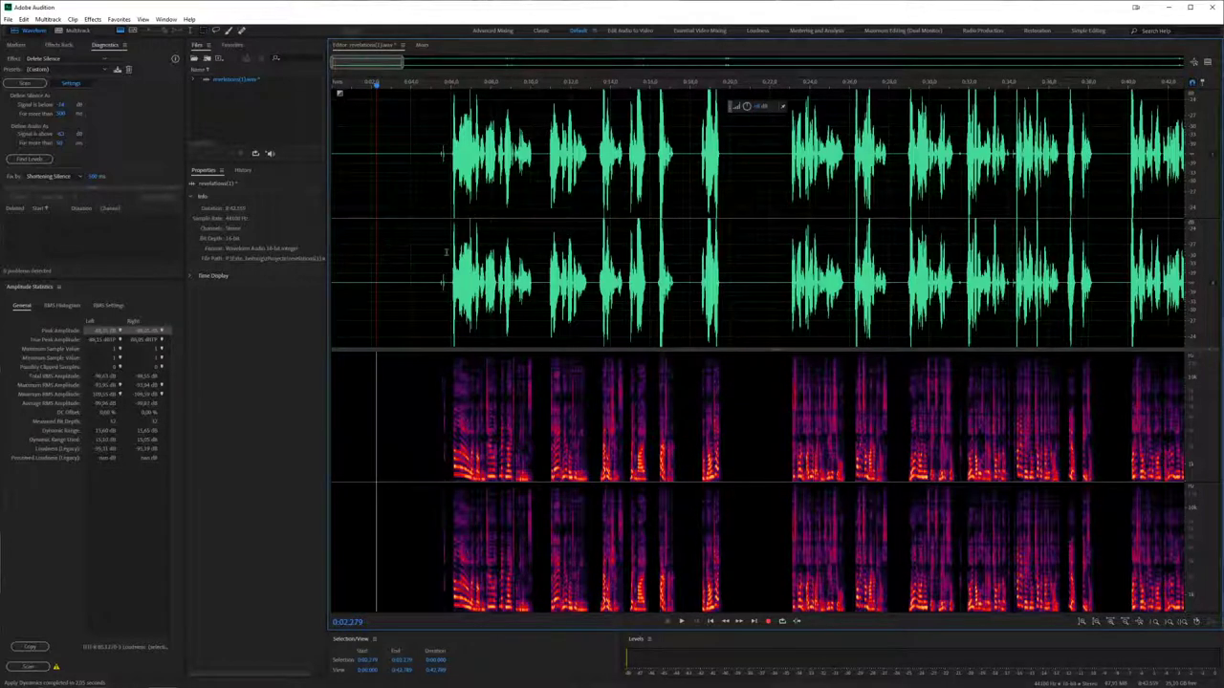
pyautogui.click(411, 251)
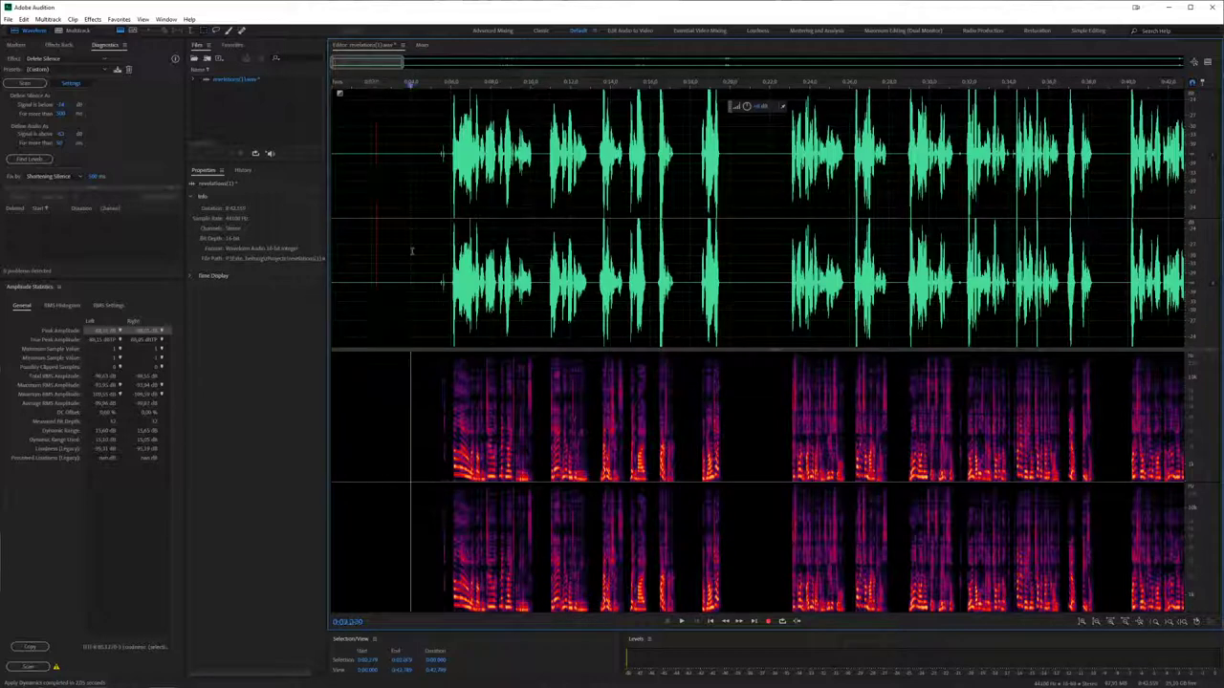
pyautogui.click(414, 254)
pyautogui.press('space')
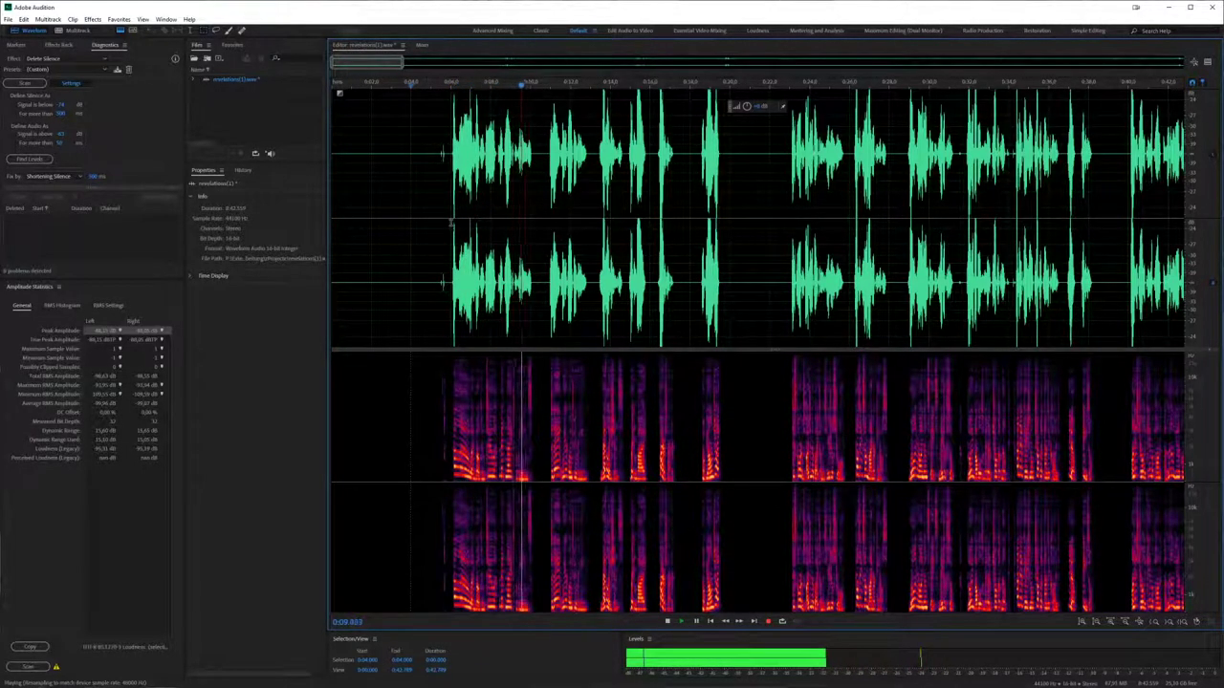
pyautogui.press('space')
pyautogui.click(394, 196)
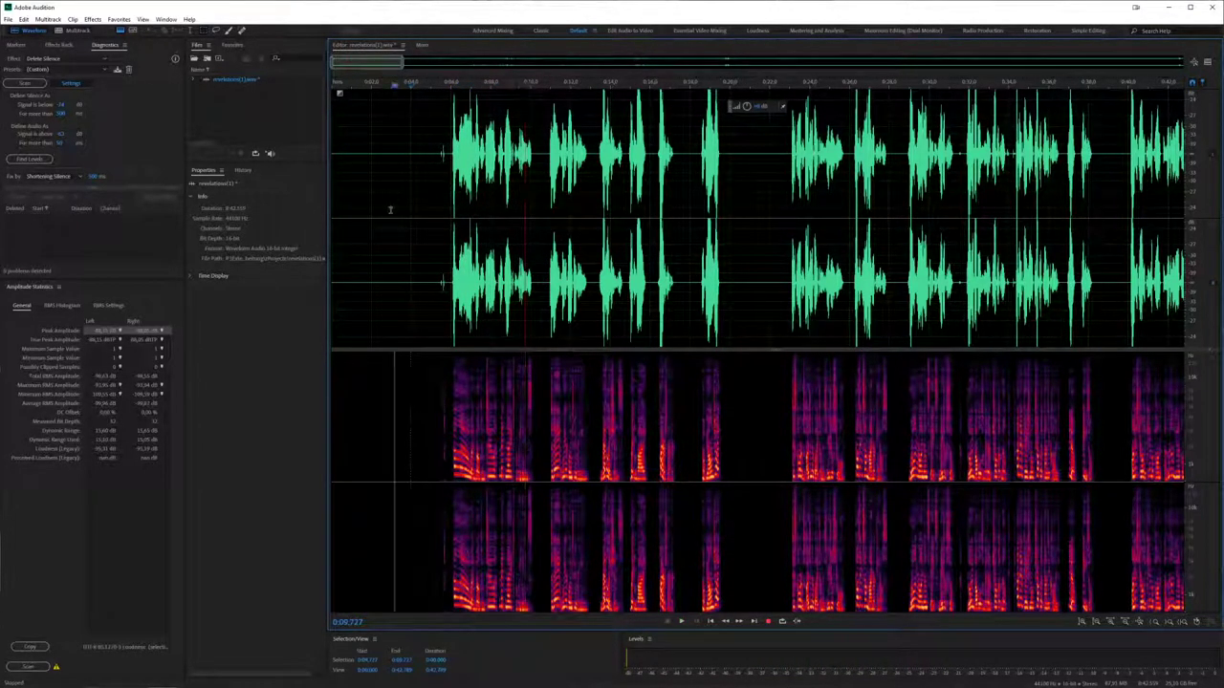
# - Apply Dynamics to the entire recording with the Compressor on and AutoGate off
pyautogui.hotkey('ctrl', 'a')
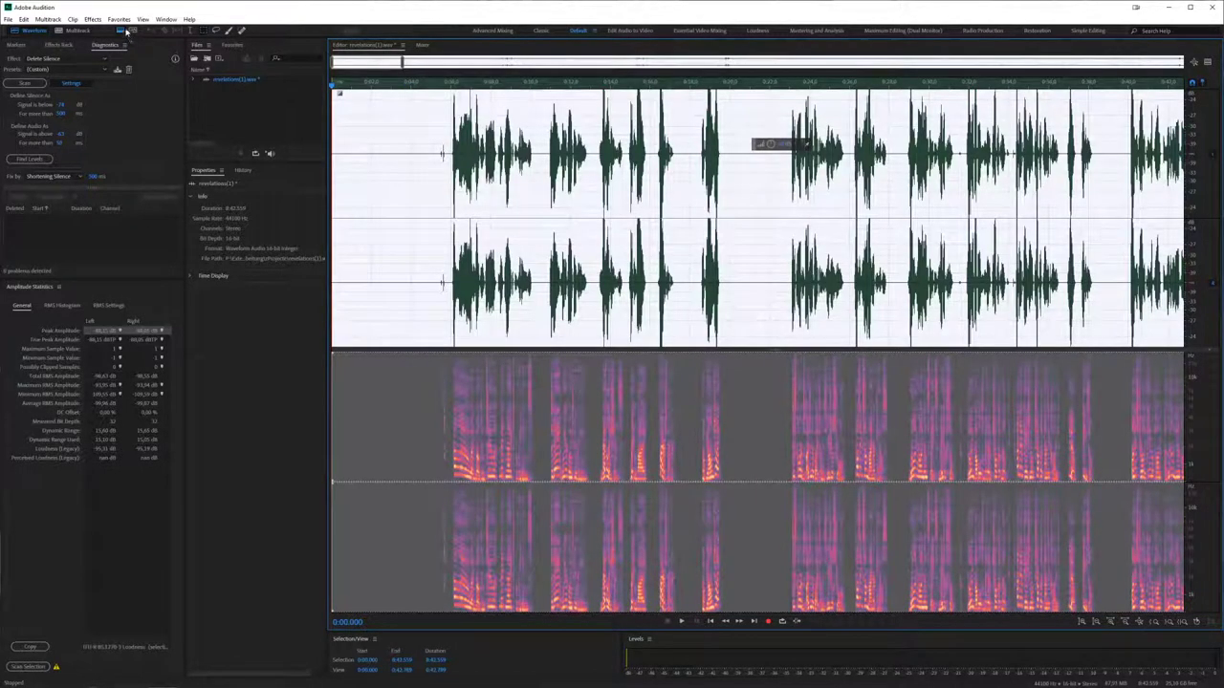
pyautogui.click(93, 19)
pyautogui.moveTo(141, 138)
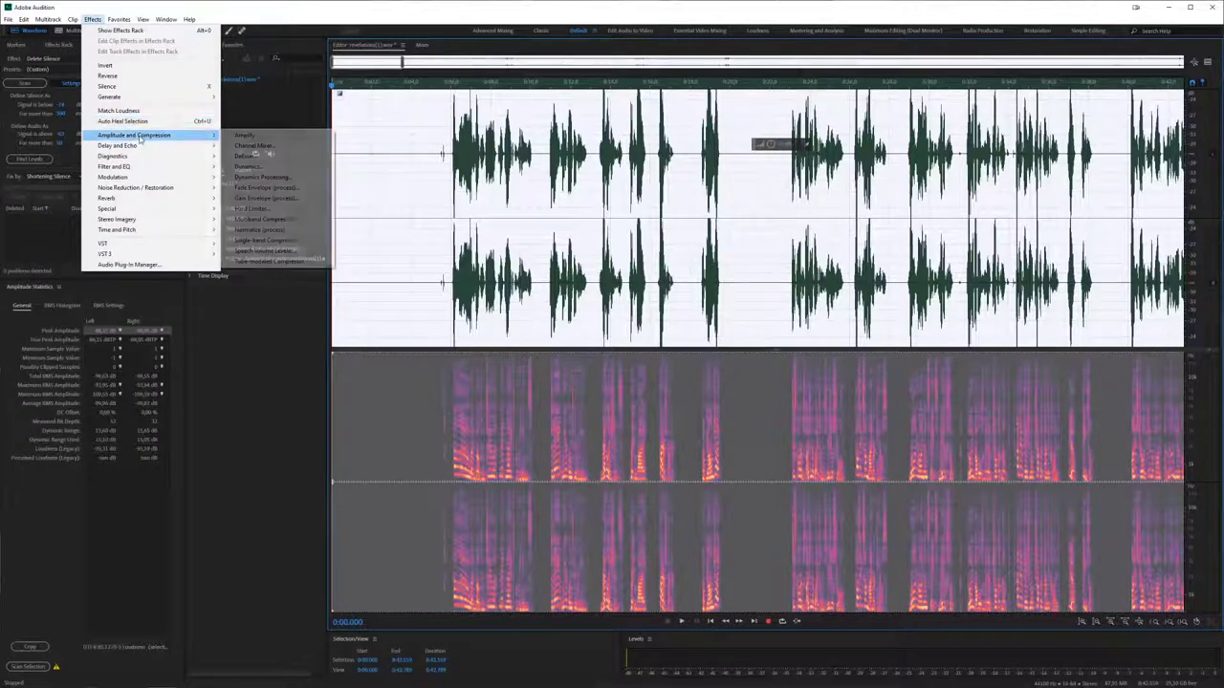
pyautogui.click(250, 167)
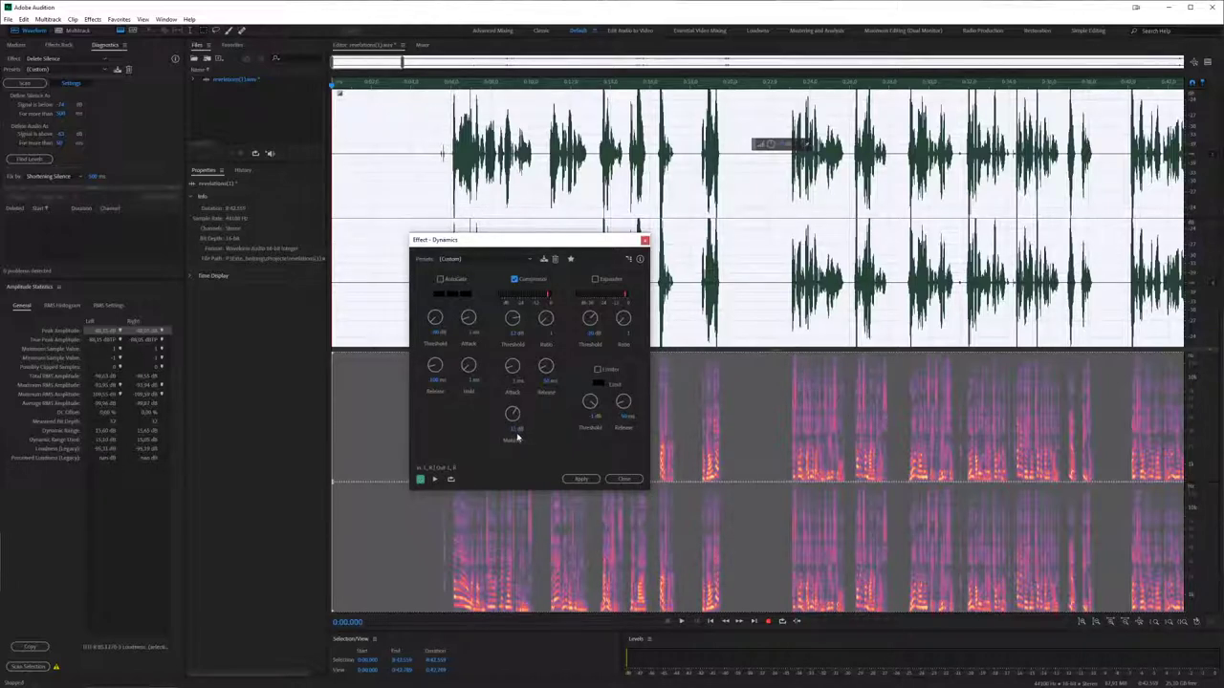
pyautogui.click(578, 480)
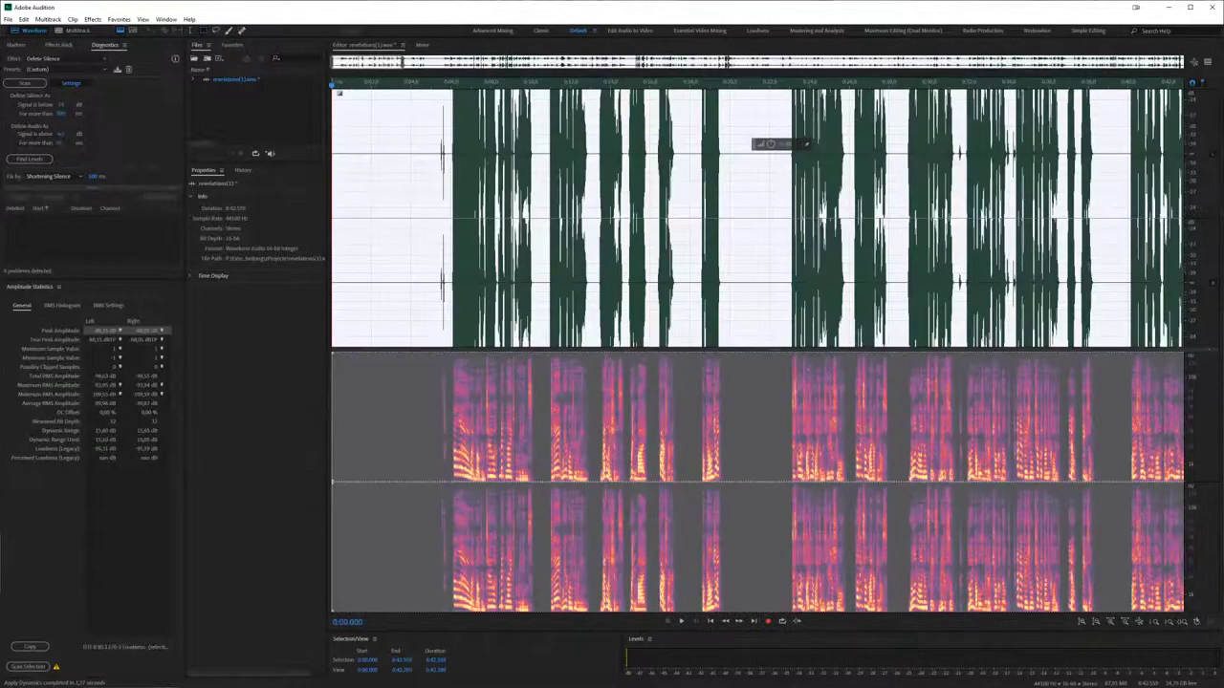
# - Examine the compressed waveform's full amplitude range and play the recording from about 0:04.8
pyautogui.hotkey('ctrl', 'z')
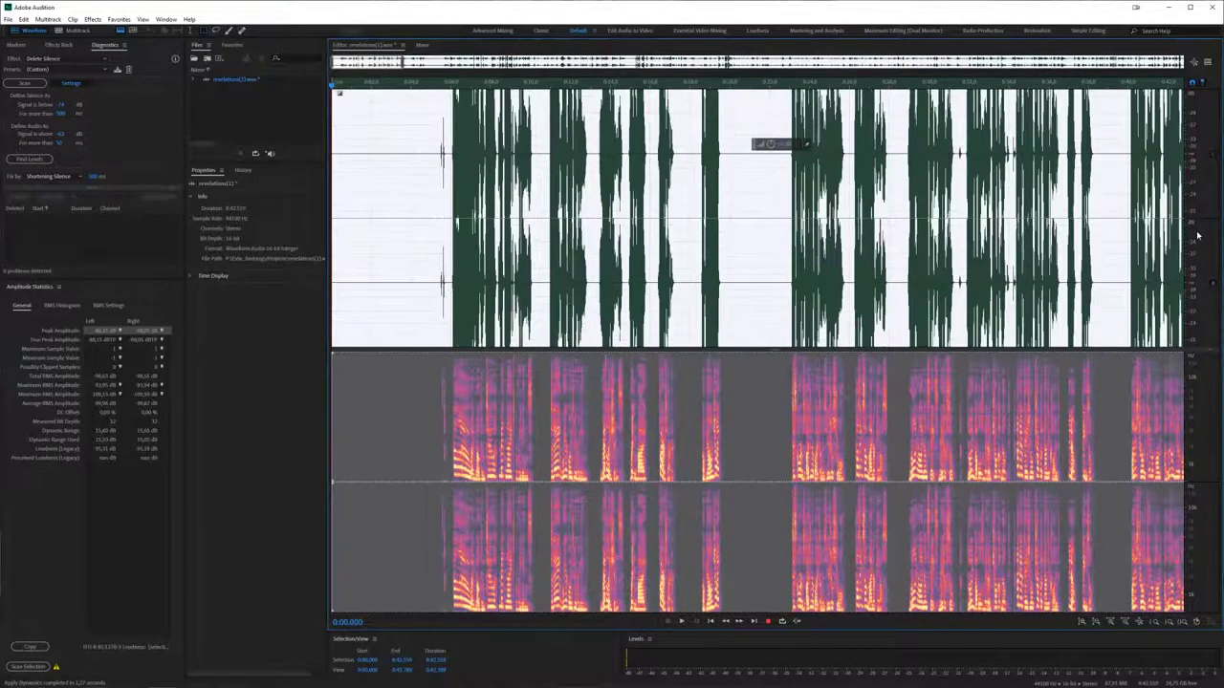
pyautogui.hotkey('ctrl', 'z')
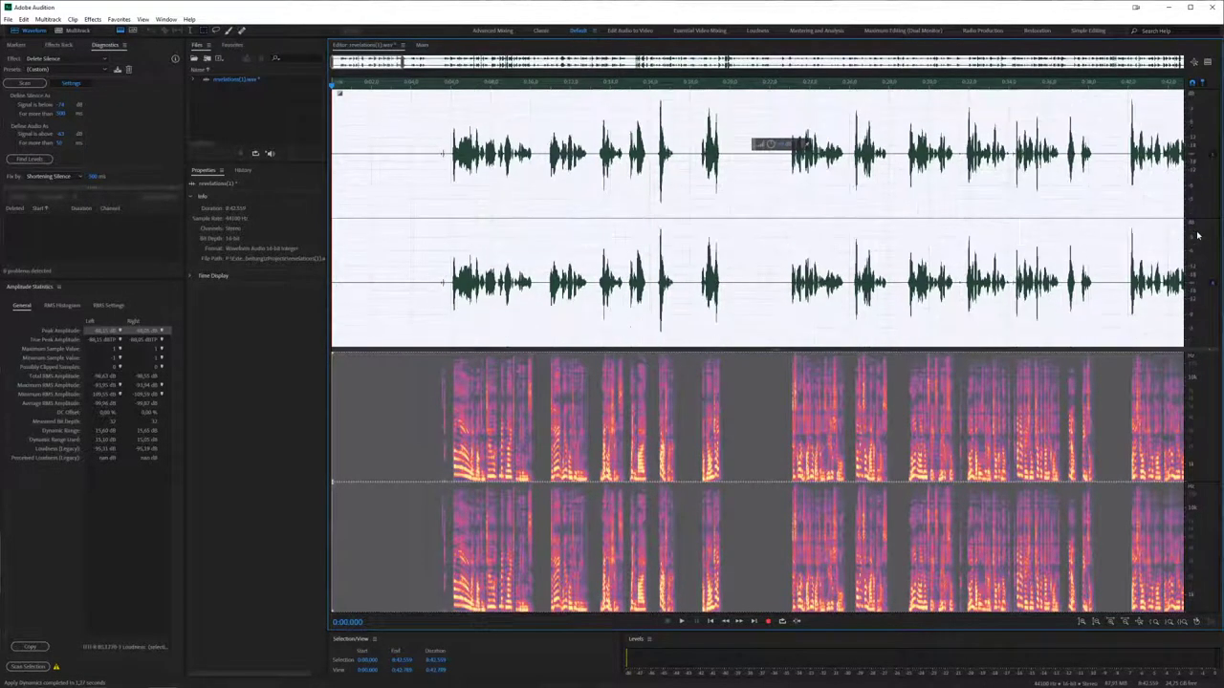
pyautogui.click(427, 122)
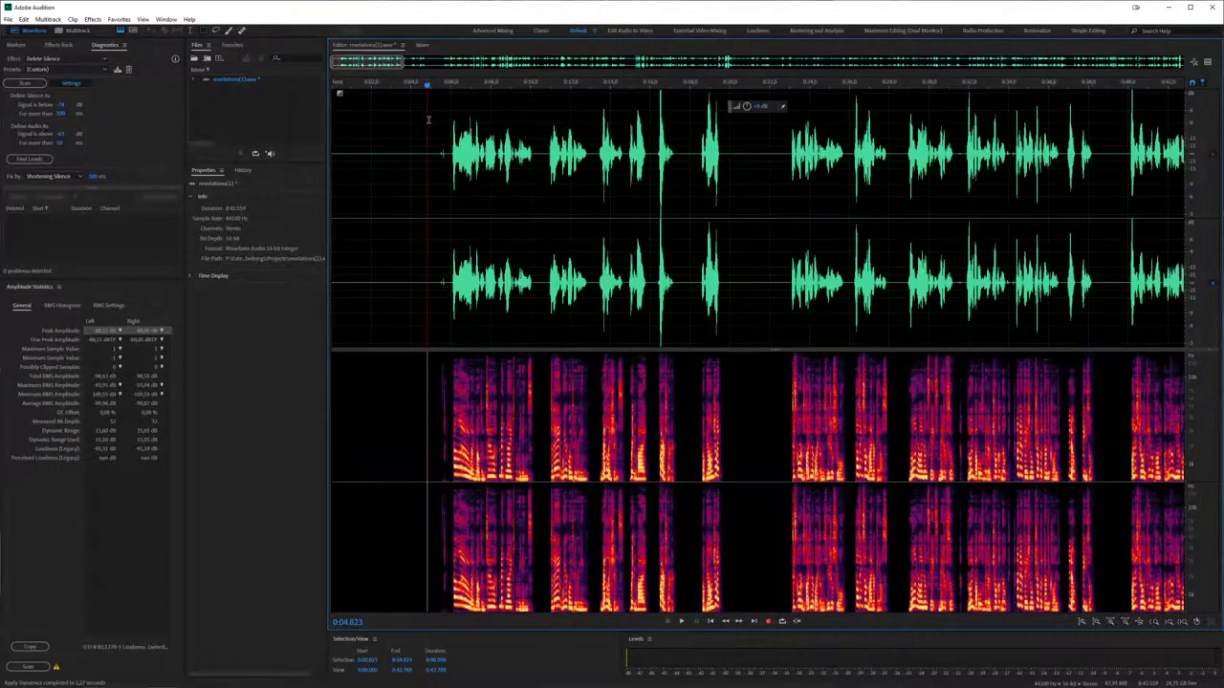
pyautogui.press('space')
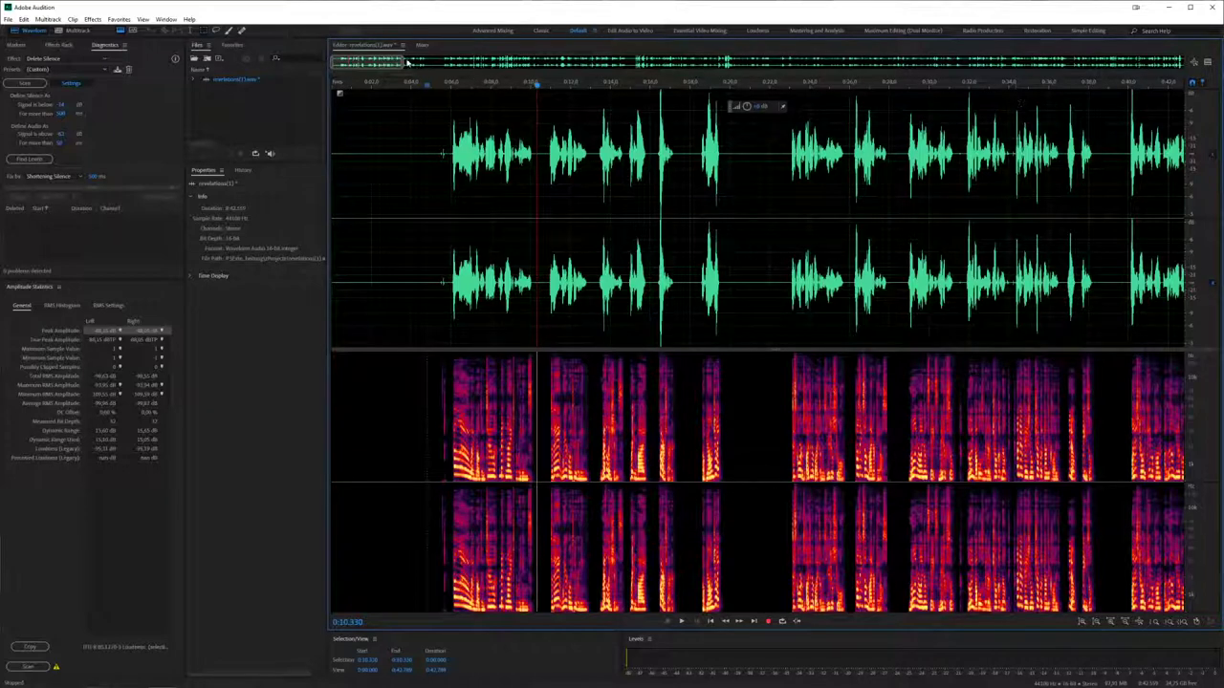
# - Select the short pause between phrases from about 0:31.38 to 0:31.70
pyautogui.moveTo(403, 62)
pyautogui.mouseDown()
pyautogui.moveTo(382, 61)
pyautogui.moveTo(396, 60)
pyautogui.mouseUp()
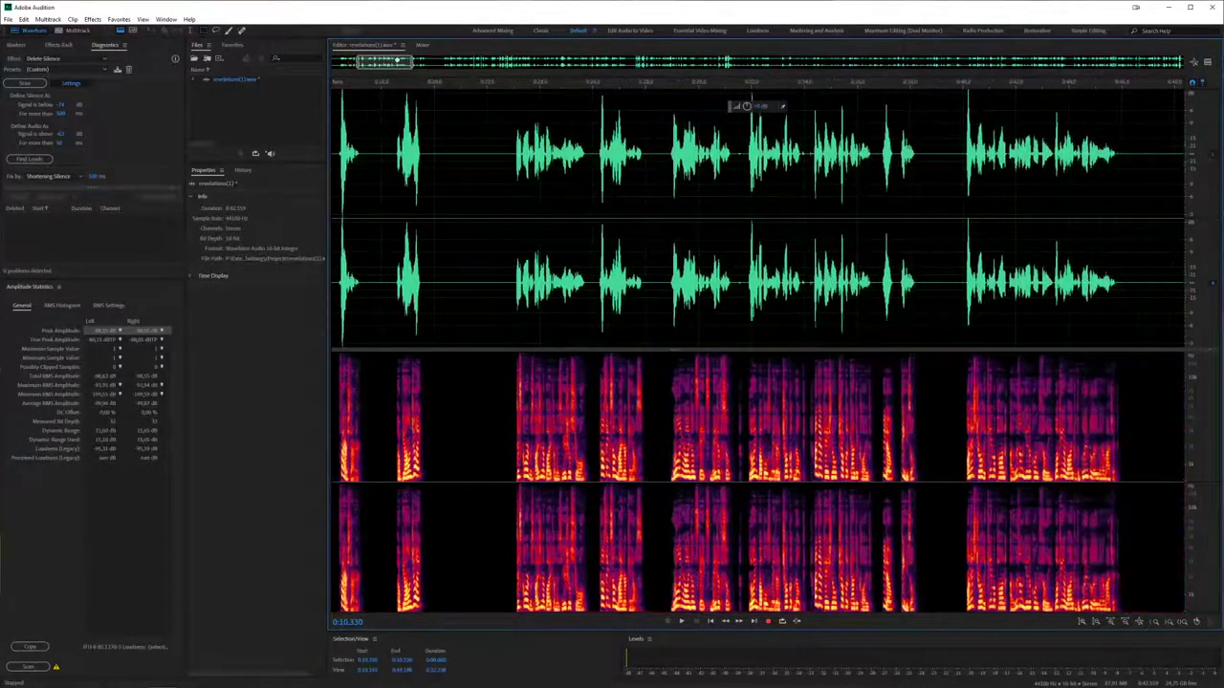
pyautogui.moveTo(734, 141); pyautogui.dragTo(744, 146)
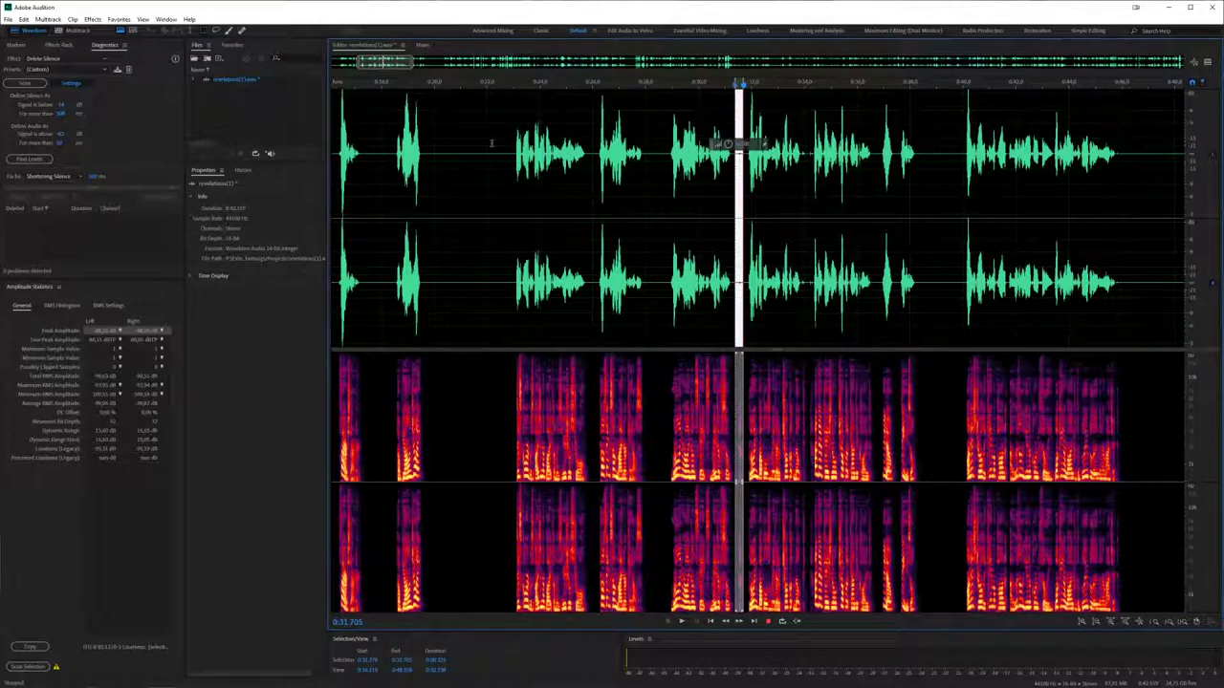
# - Look up the Silence command's keyboard shortcut by searching the shortcut list for "silence", and leave the assignments as they are
pyautogui.click(23, 19)
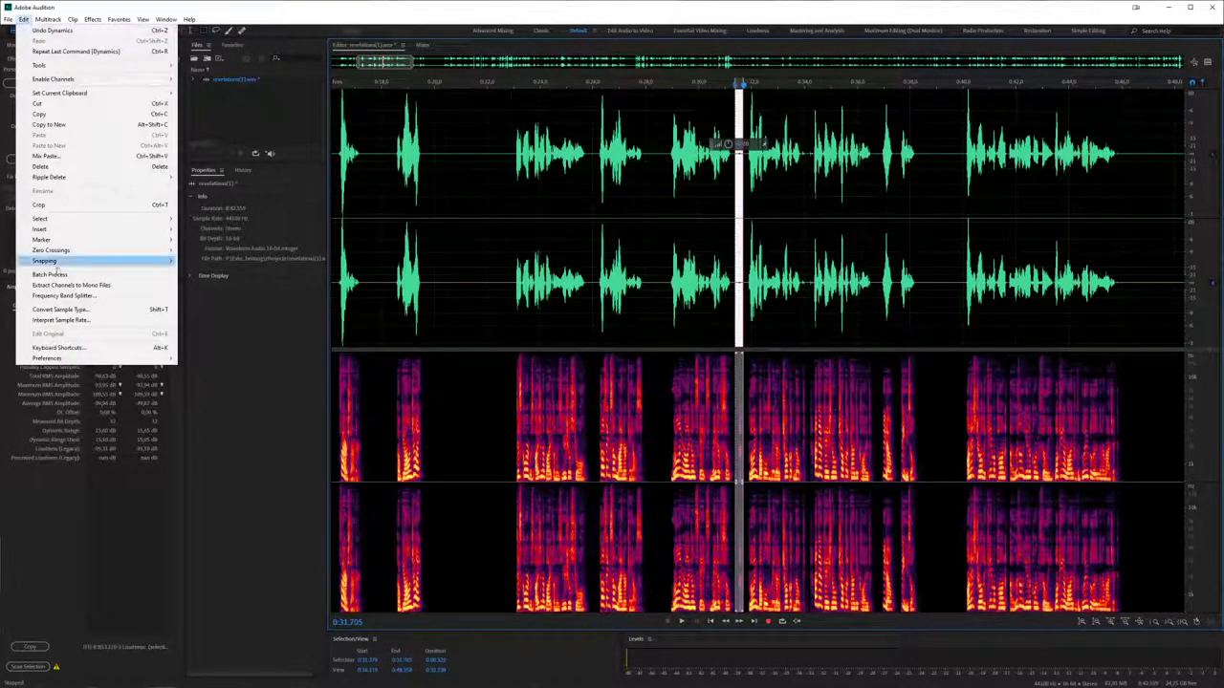
pyautogui.click(74, 350)
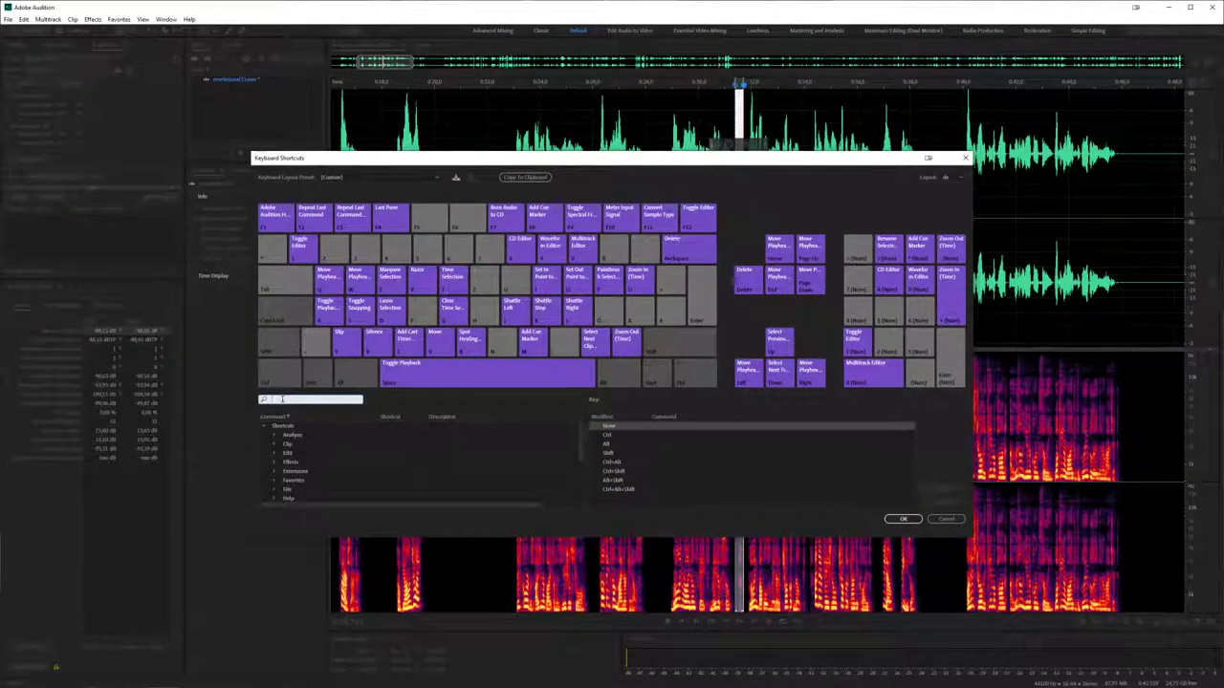
pyautogui.click(963, 158)
pyautogui.click(23, 19)
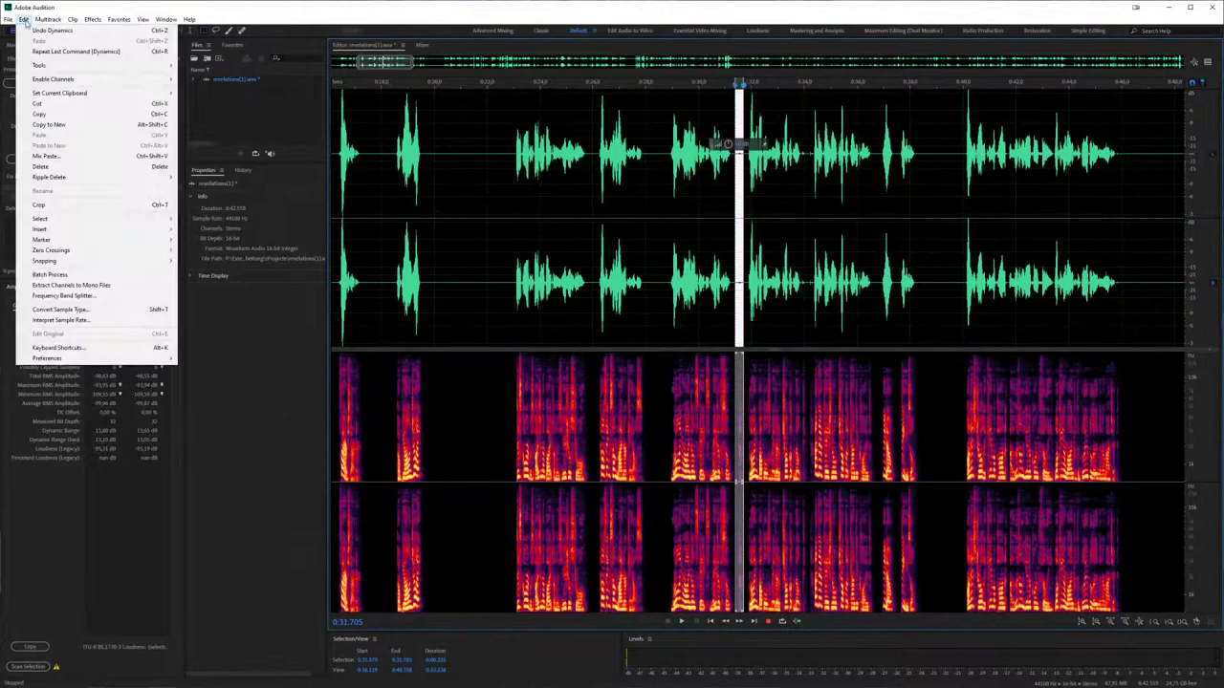
pyautogui.click(80, 349)
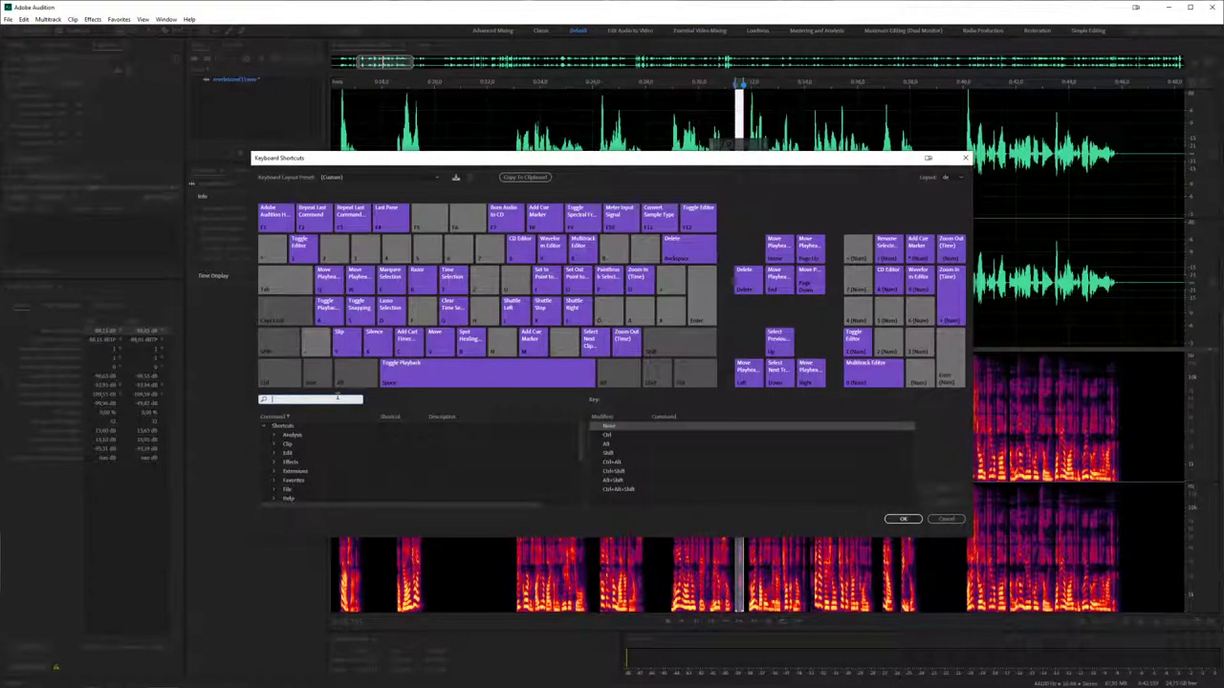
pyautogui.write('si')
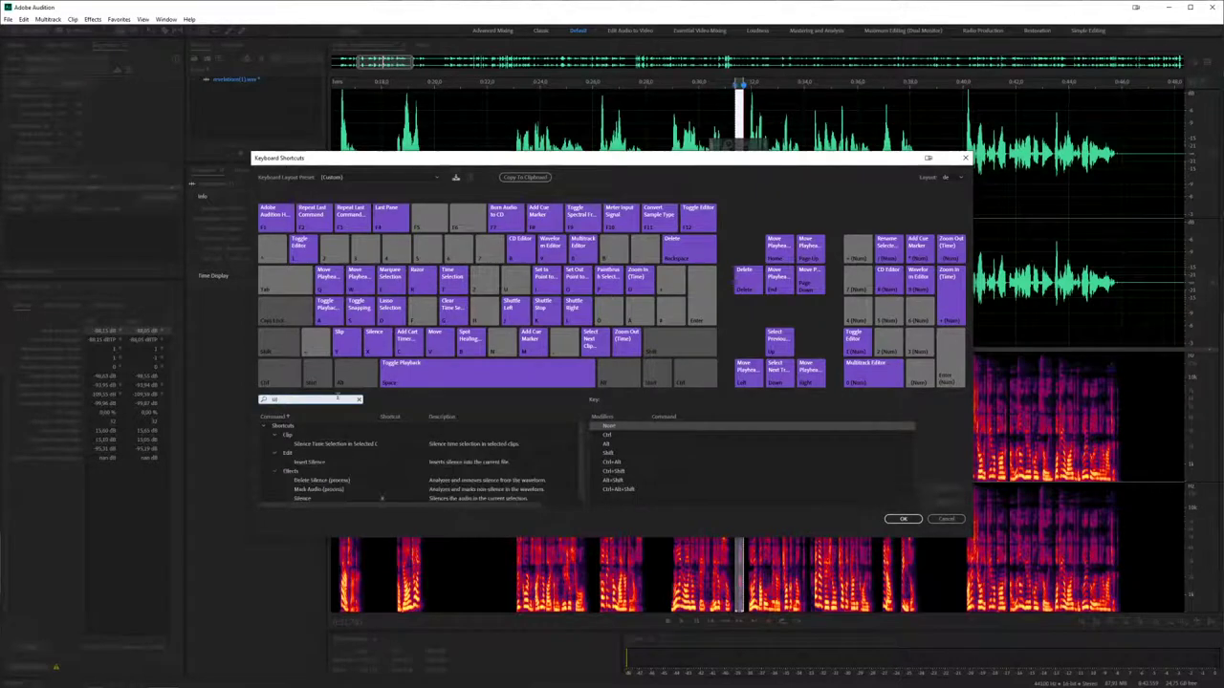
pyautogui.write('l')
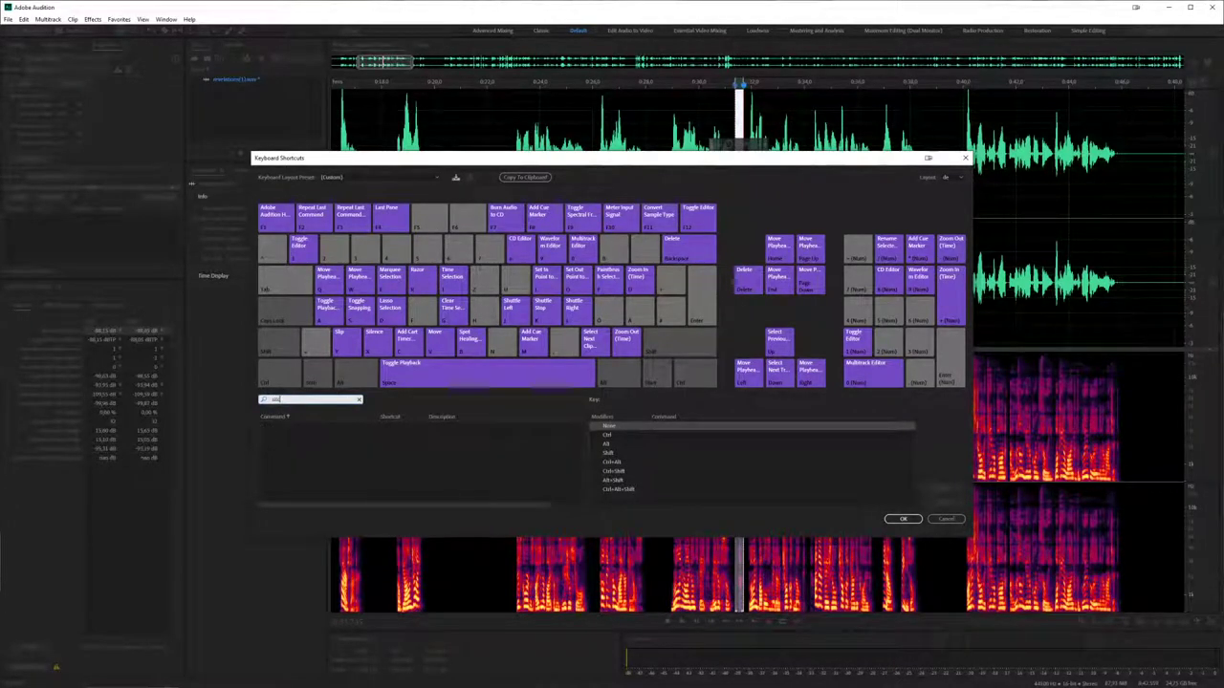
pyautogui.write('e')
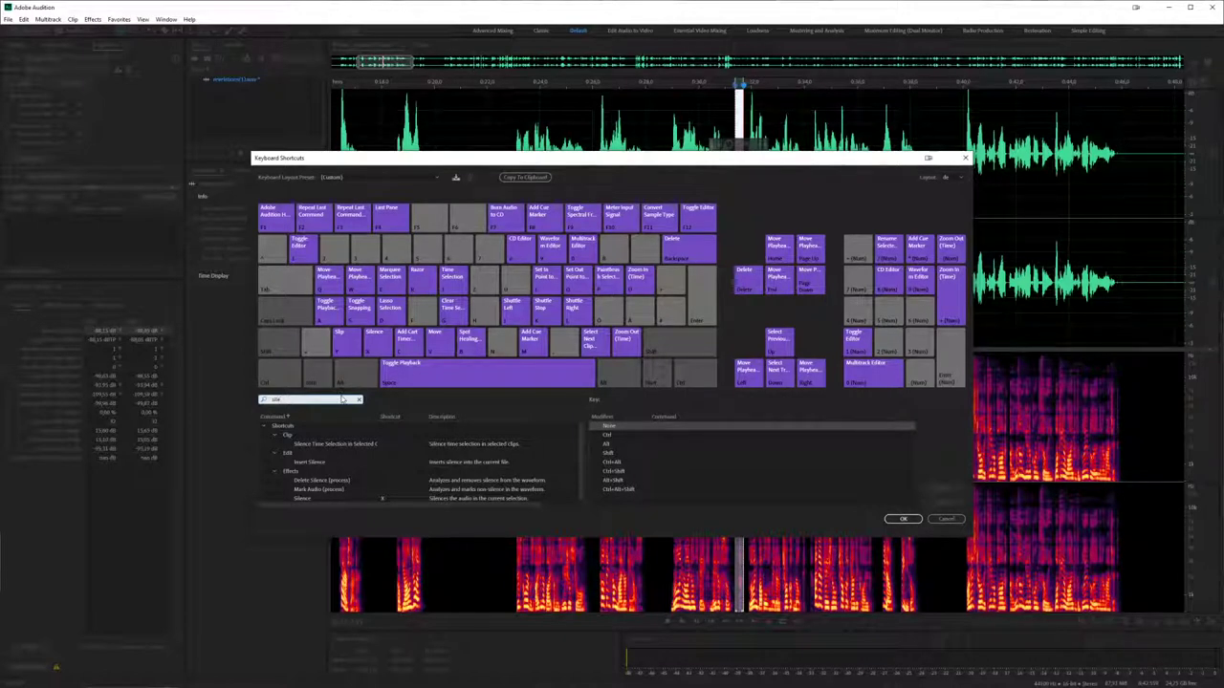
pyautogui.write('nce')
pyautogui.click(393, 501)
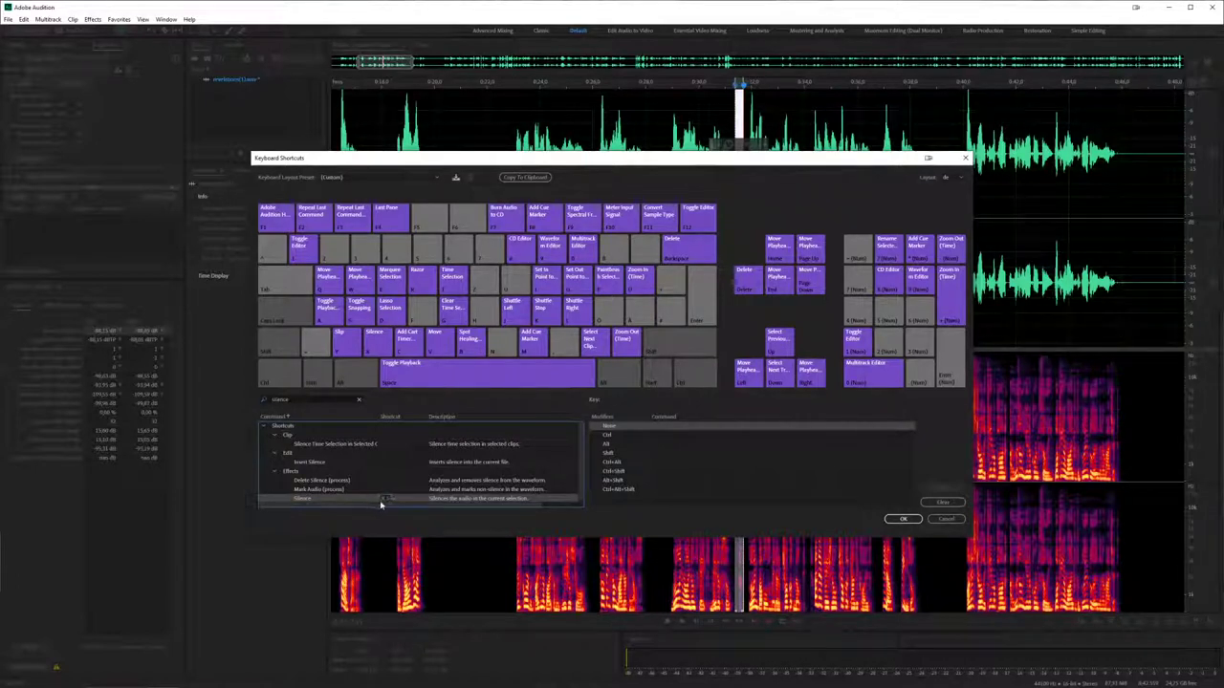
pyautogui.click(944, 521)
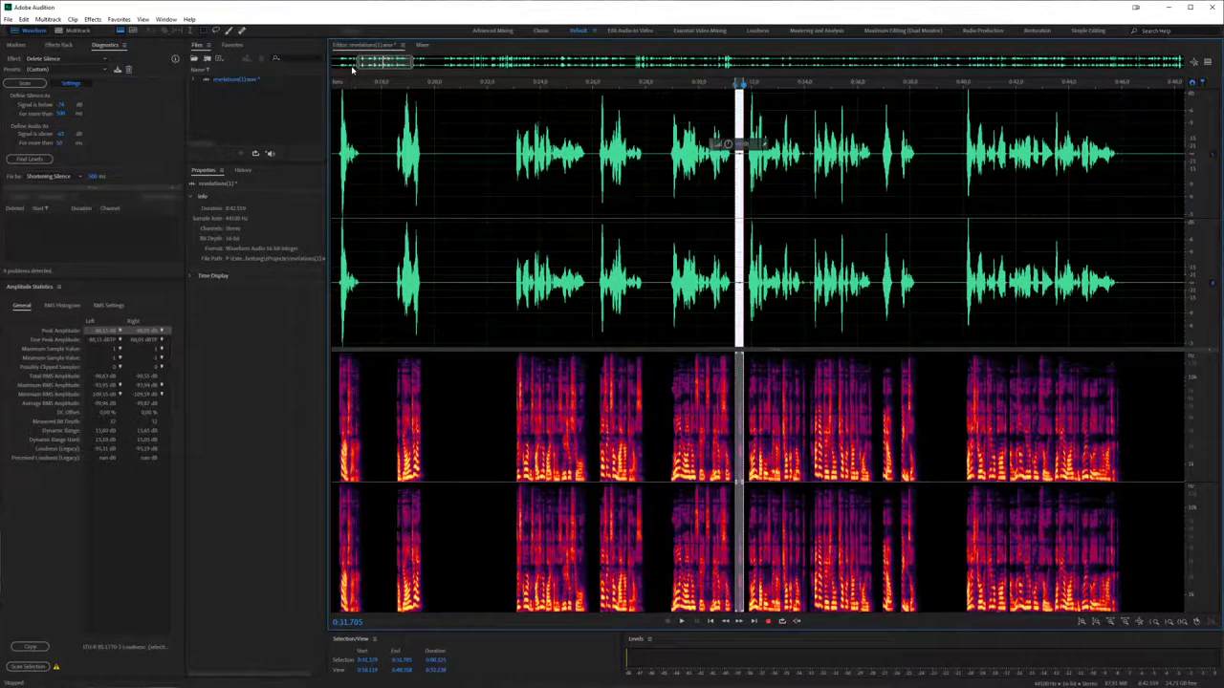
# - Hide the spectral frequency display and reselect the short pause of about 0.3 s near 0:31.4
pyautogui.moveTo(359, 61); pyautogui.dragTo(404, 61)
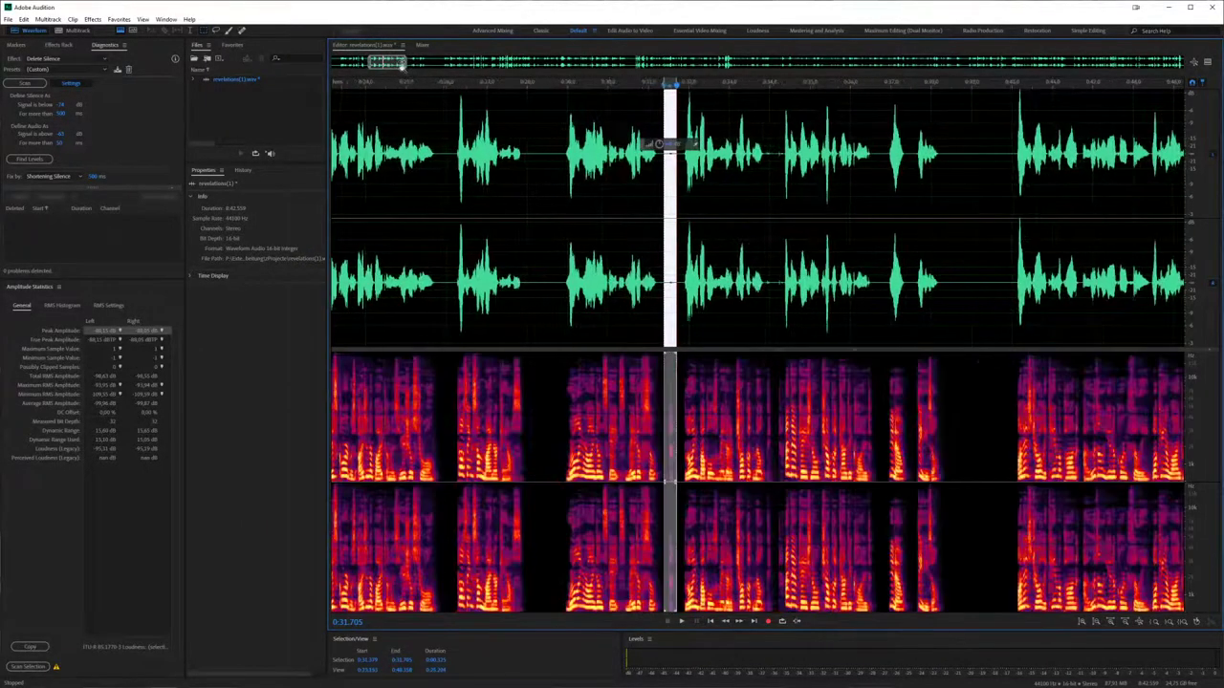
pyautogui.hotkey('shift', 'd')
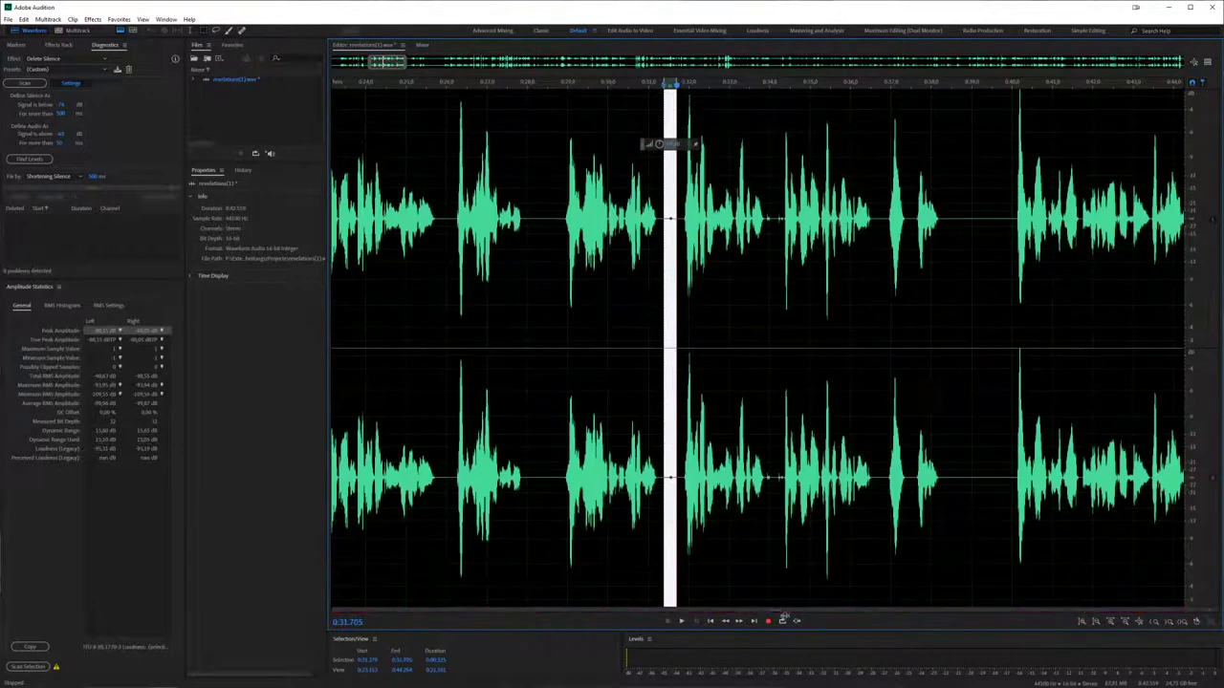
pyautogui.click(669, 197)
pyautogui.moveTo(664, 186); pyautogui.dragTo(676, 185)
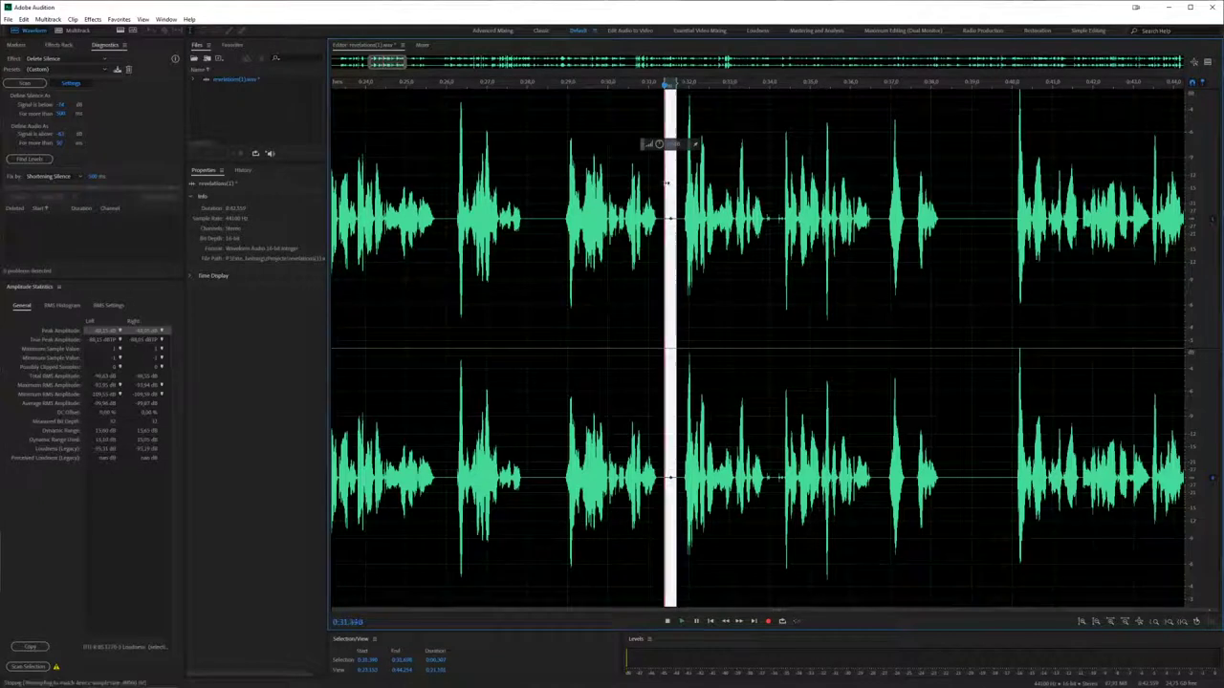
# - Silence the selected pause near 0:31.4 and the small noise between phrases from about 0:34.10 to 0:34.31
pyautogui.press('space')
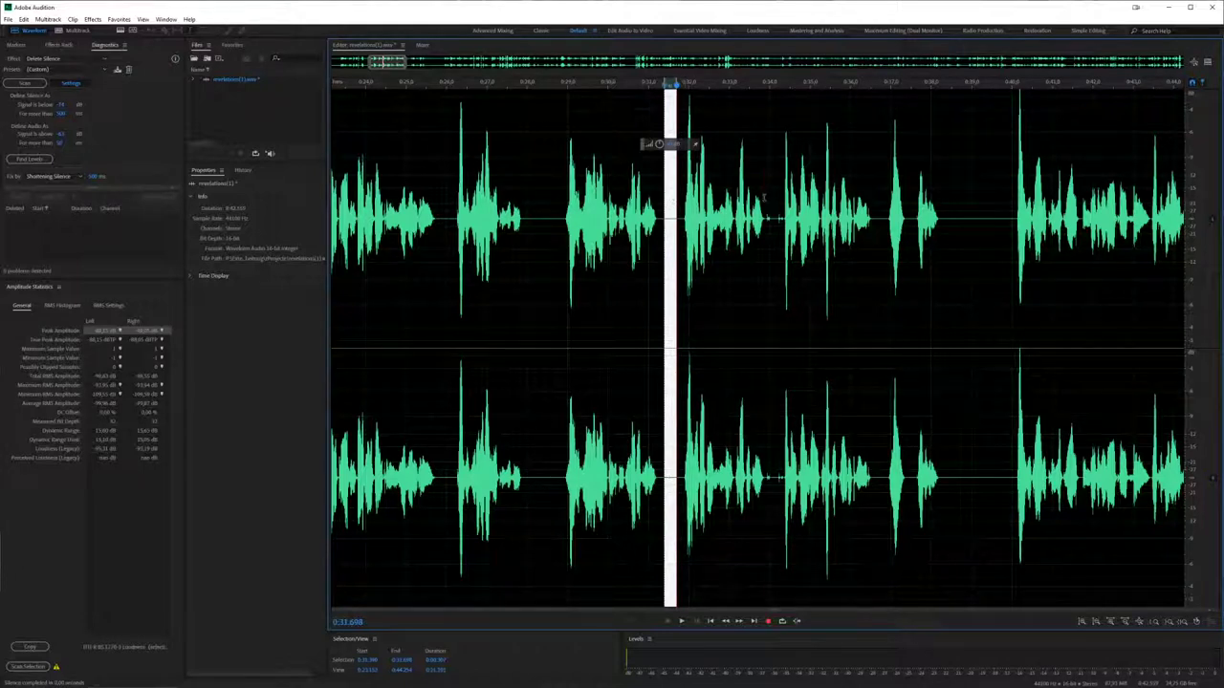
pyautogui.moveTo(764, 201); pyautogui.dragTo(773, 194)
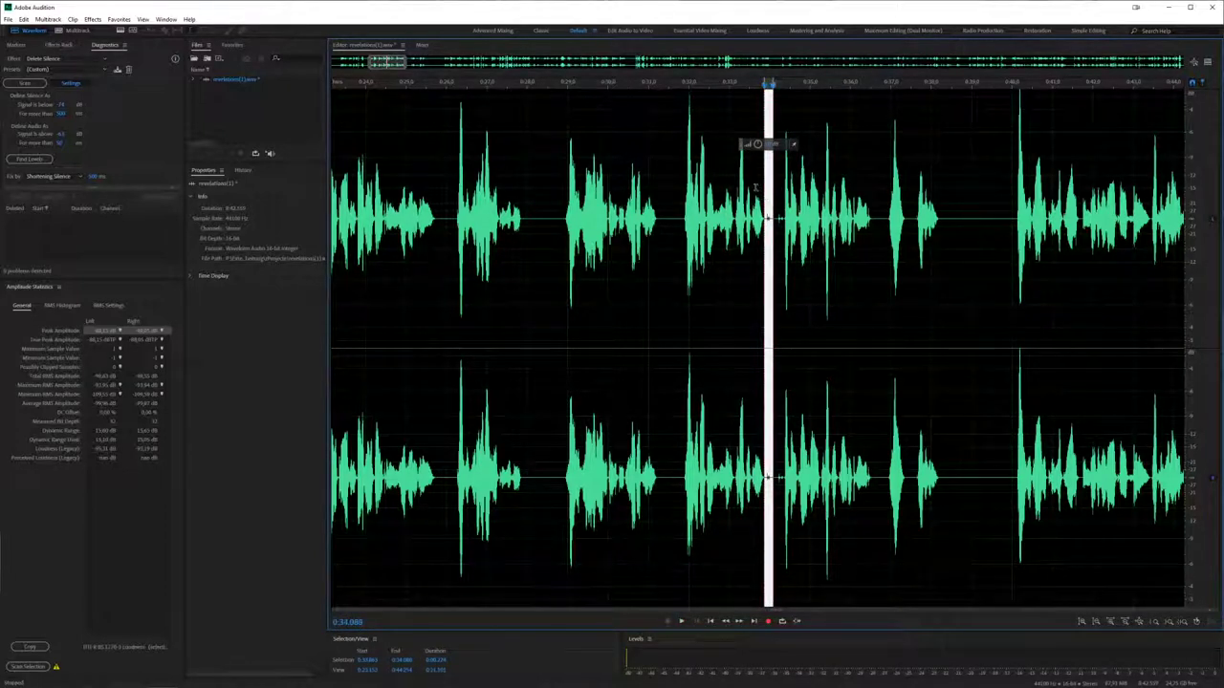
pyautogui.moveTo(754, 188); pyautogui.dragTo(774, 182)
pyautogui.press('space')
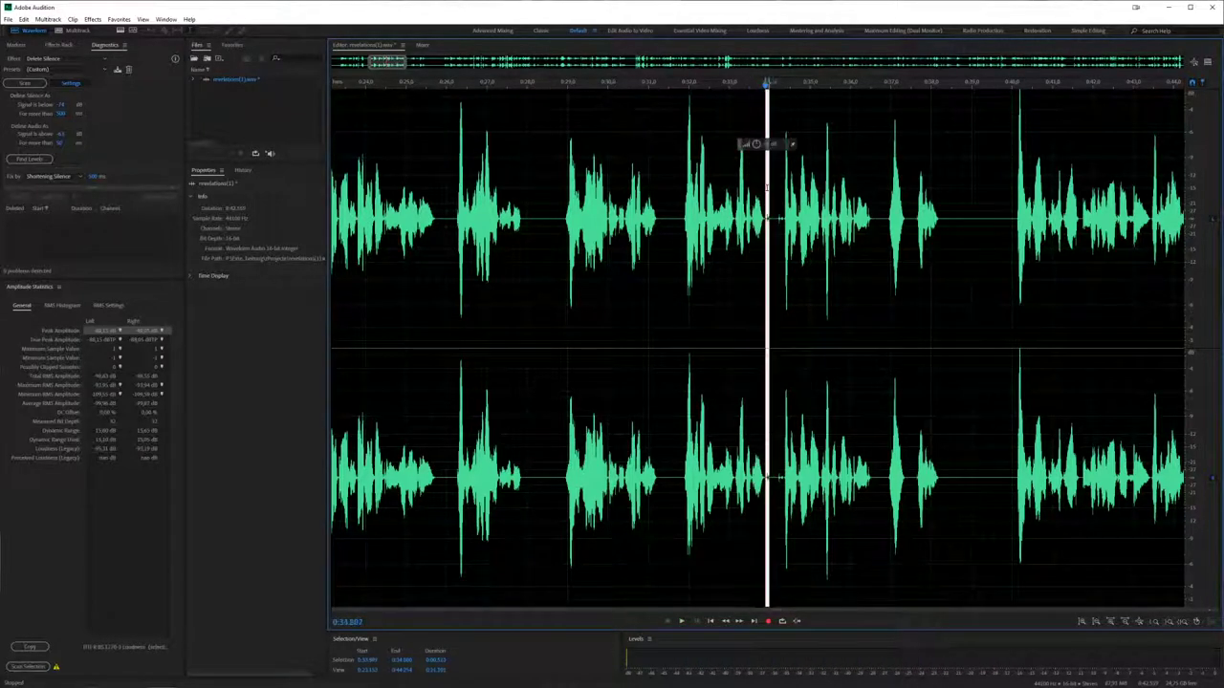
pyautogui.moveTo(774, 189); pyautogui.dragTo(781, 188)
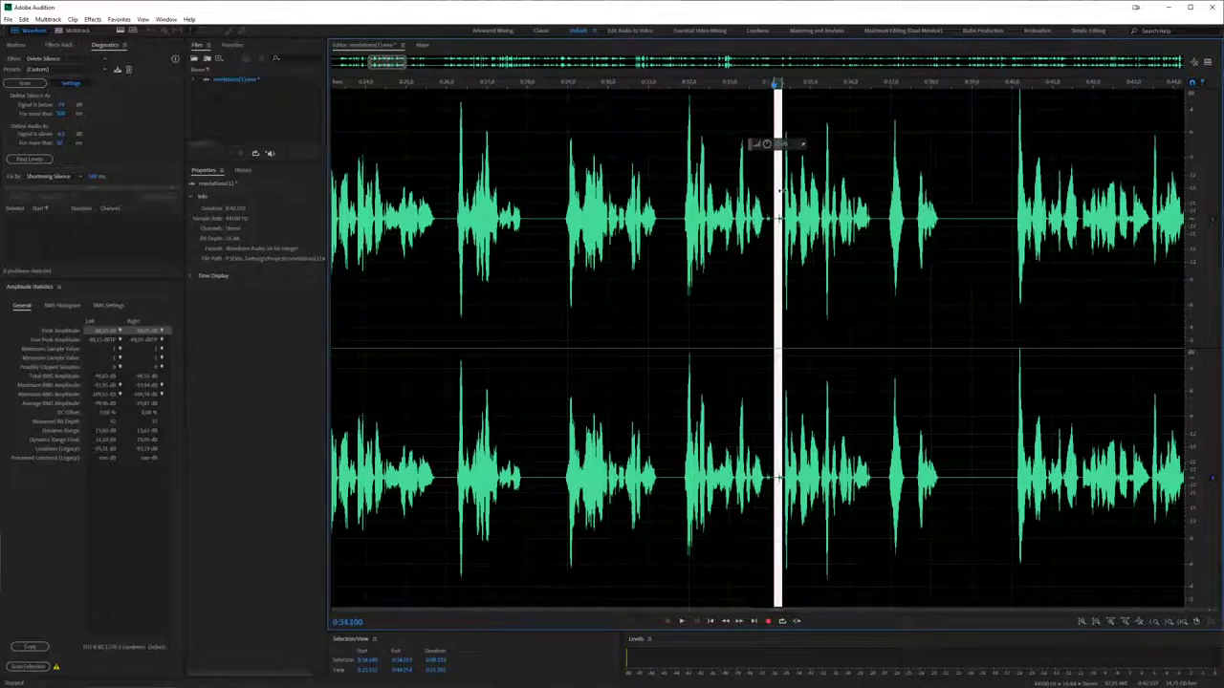
pyautogui.press('space')
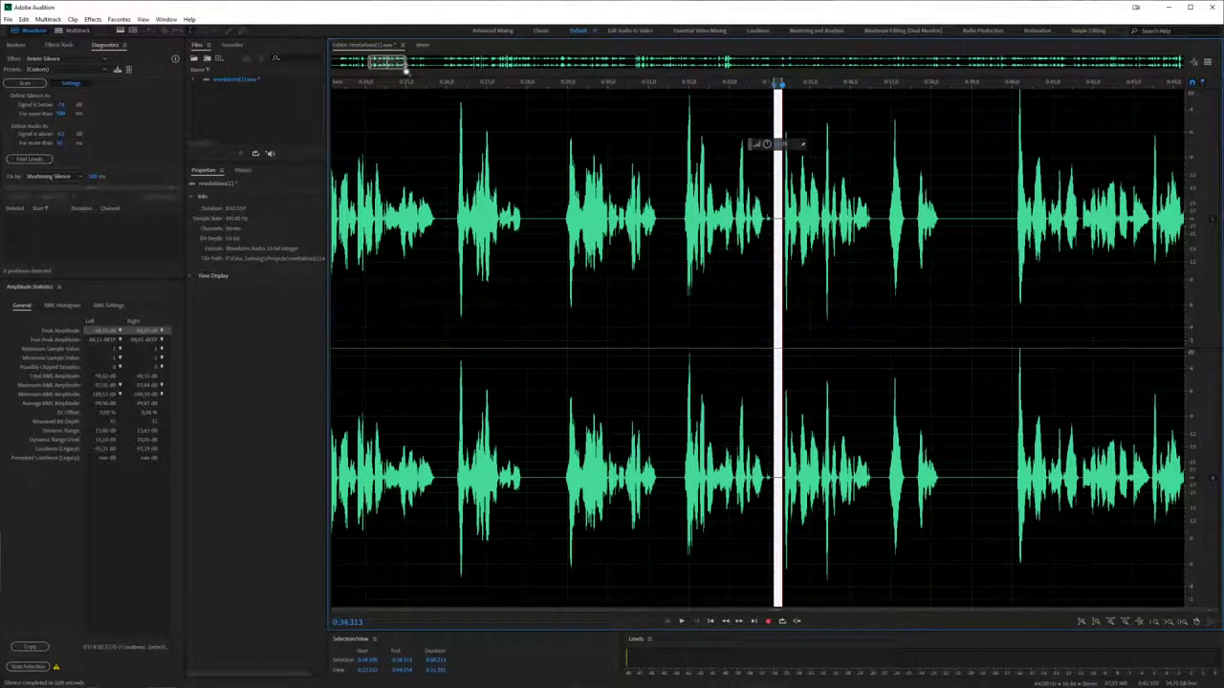
# - Select the long pause between phrases from about 0:38.64 to 0:40.07
pyautogui.moveTo(403, 65); pyautogui.dragTo(1200, 67)
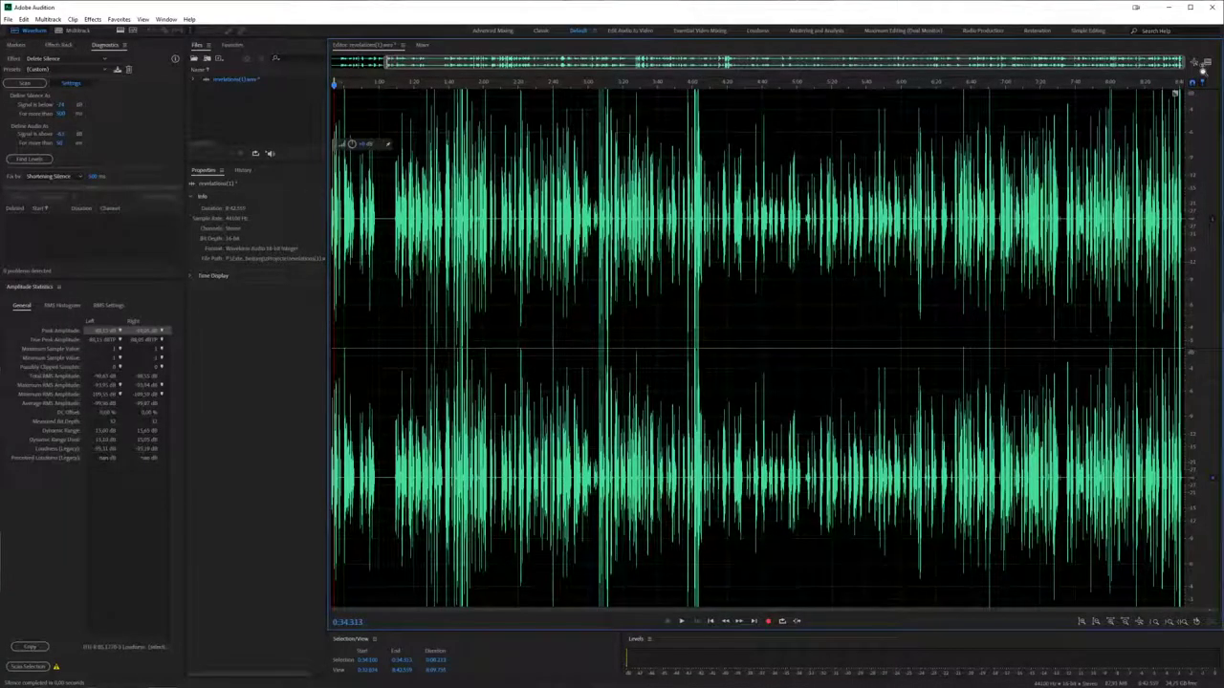
pyautogui.moveTo(1201, 67); pyautogui.dragTo(612, 81)
pyautogui.scroll(10, 483, 89)
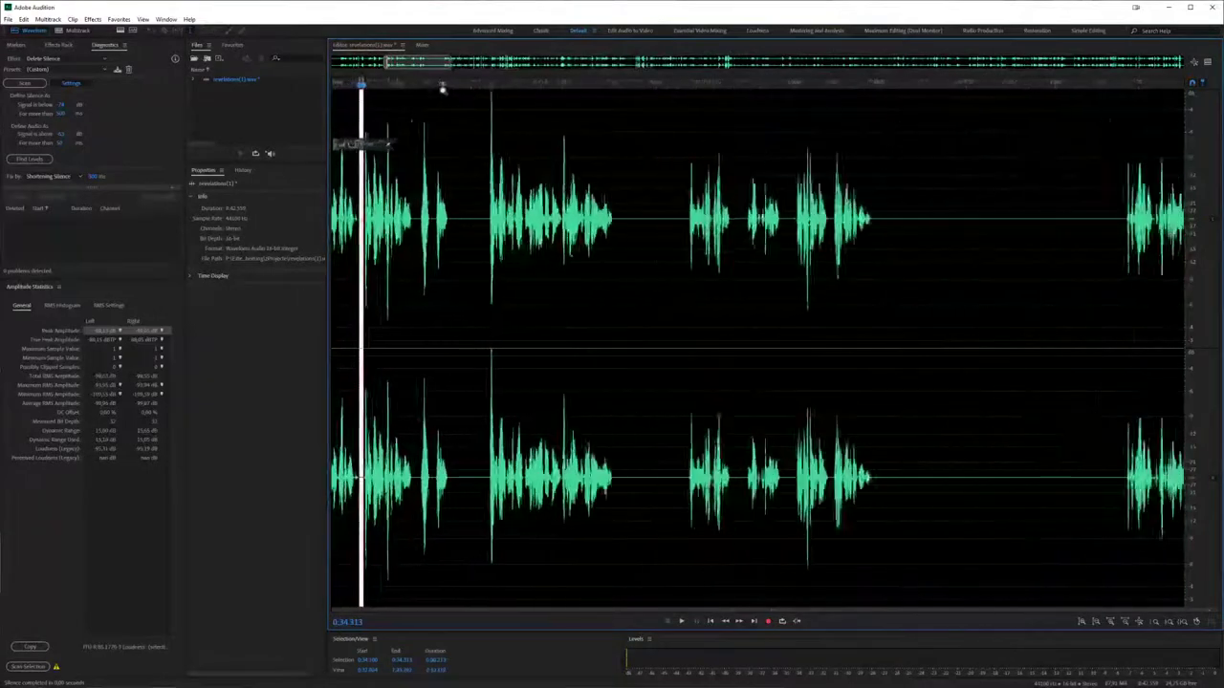
pyautogui.scroll(1, 400, 86)
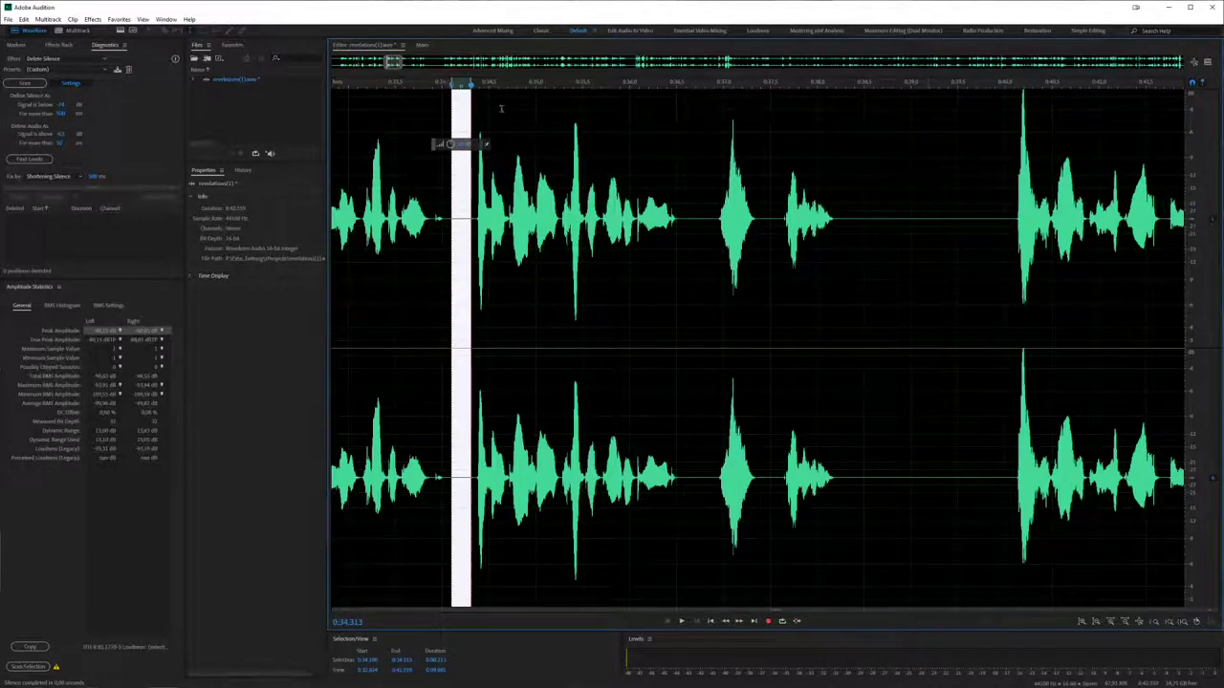
pyautogui.moveTo(877, 181); pyautogui.dragTo(1011, 190)
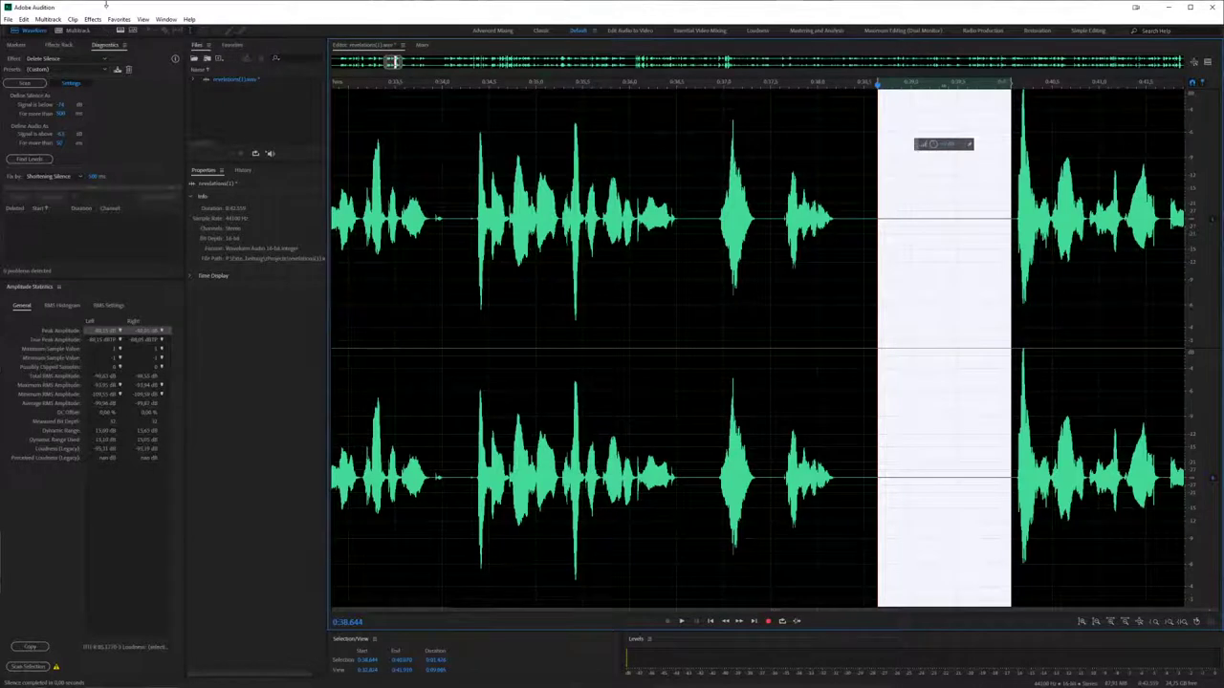
# - Start the Delete Silence diagnostic and load its "Lange Pausen beschneiden" preset
pyautogui.click(95, 20)
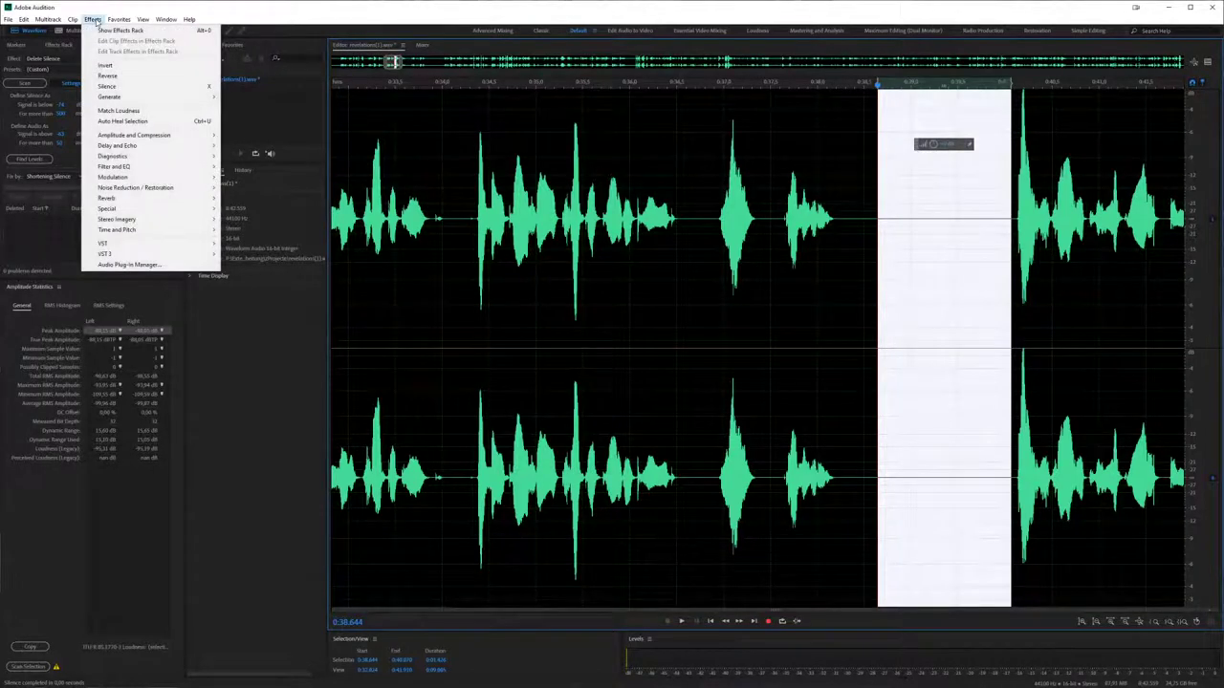
pyautogui.moveTo(155, 157)
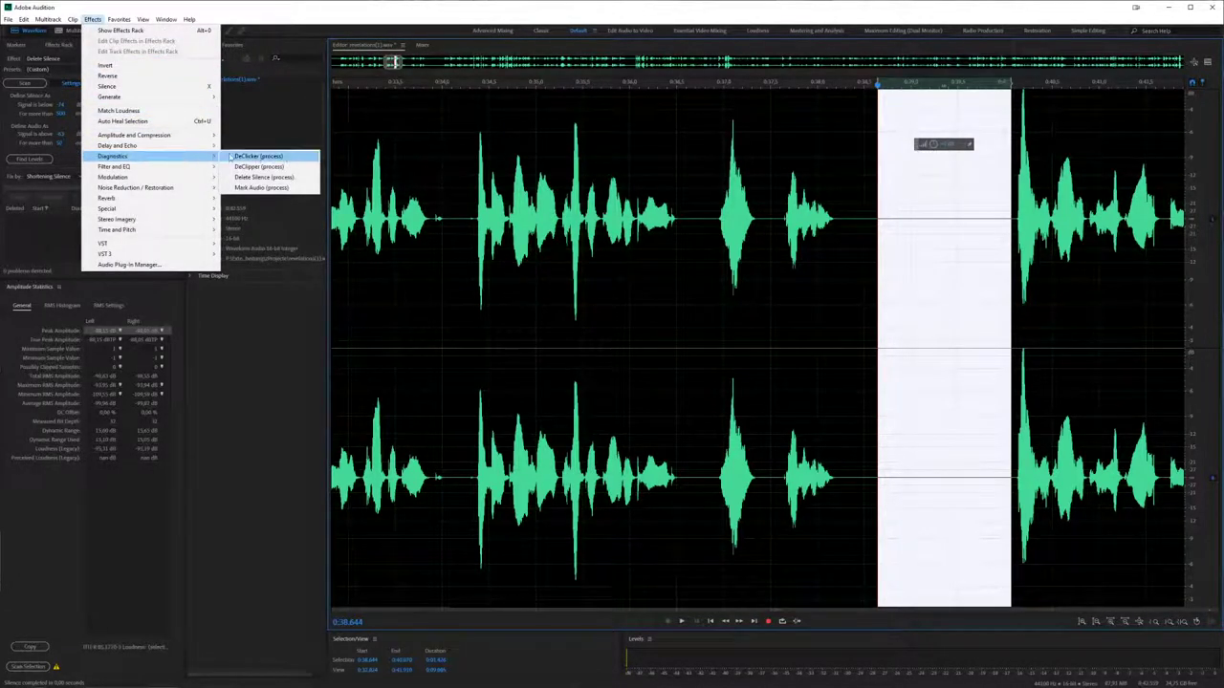
pyautogui.click(297, 180)
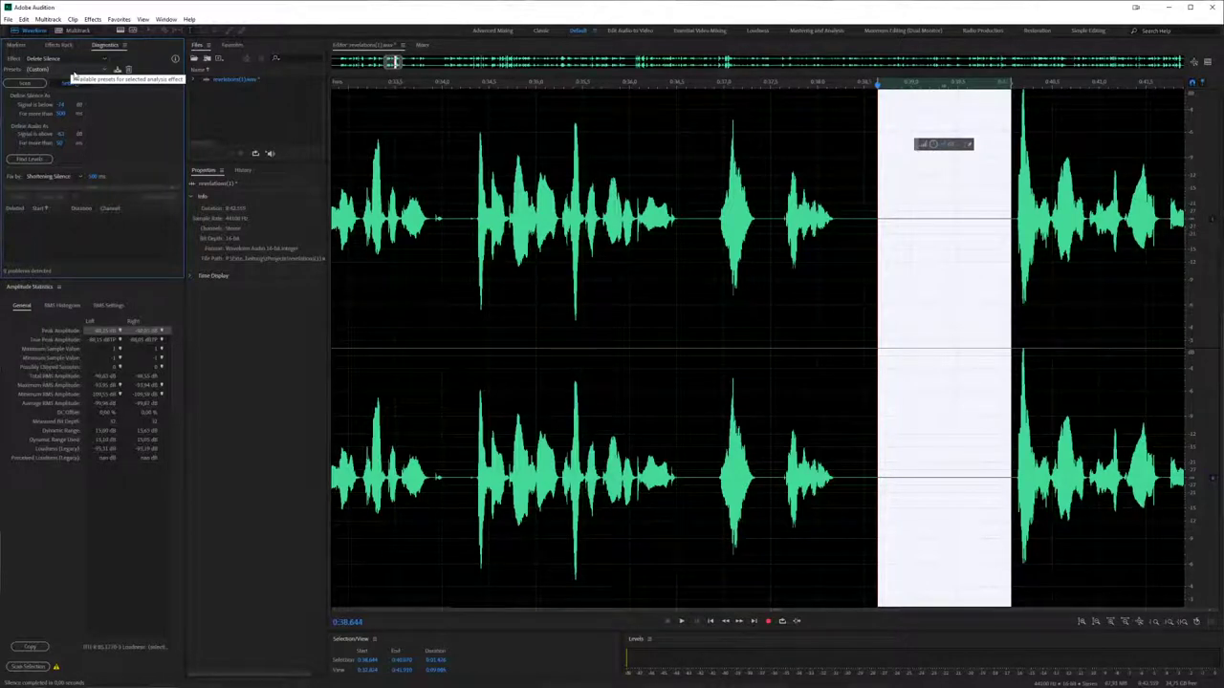
pyautogui.click(74, 69)
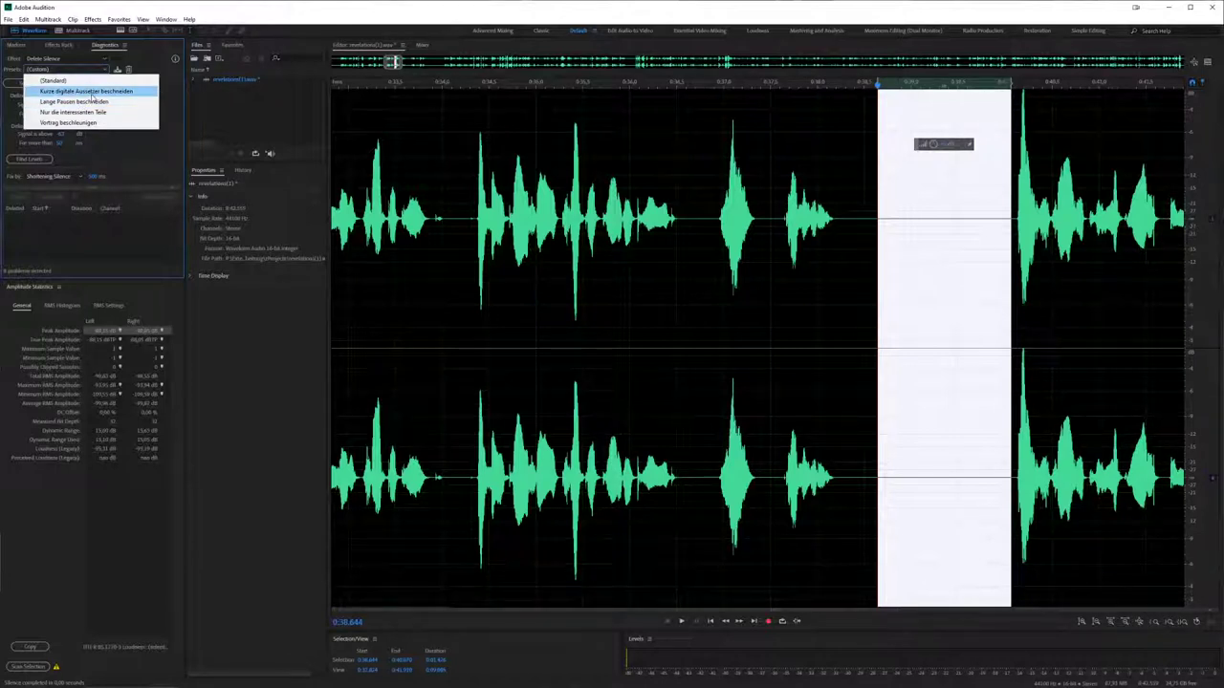
pyautogui.click(94, 101)
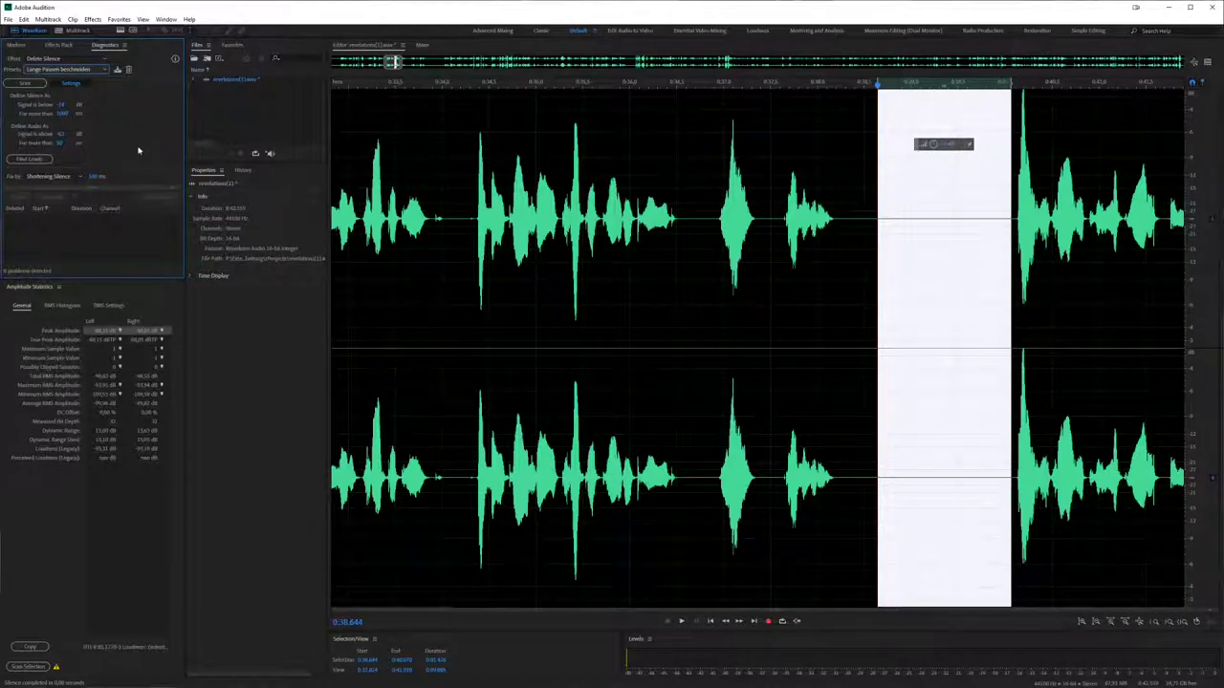
# - Set the diagnostic to detect silence lasting more than 700 ms and shorten it to 700 ms
pyautogui.click(63, 113)
pyautogui.write('350')
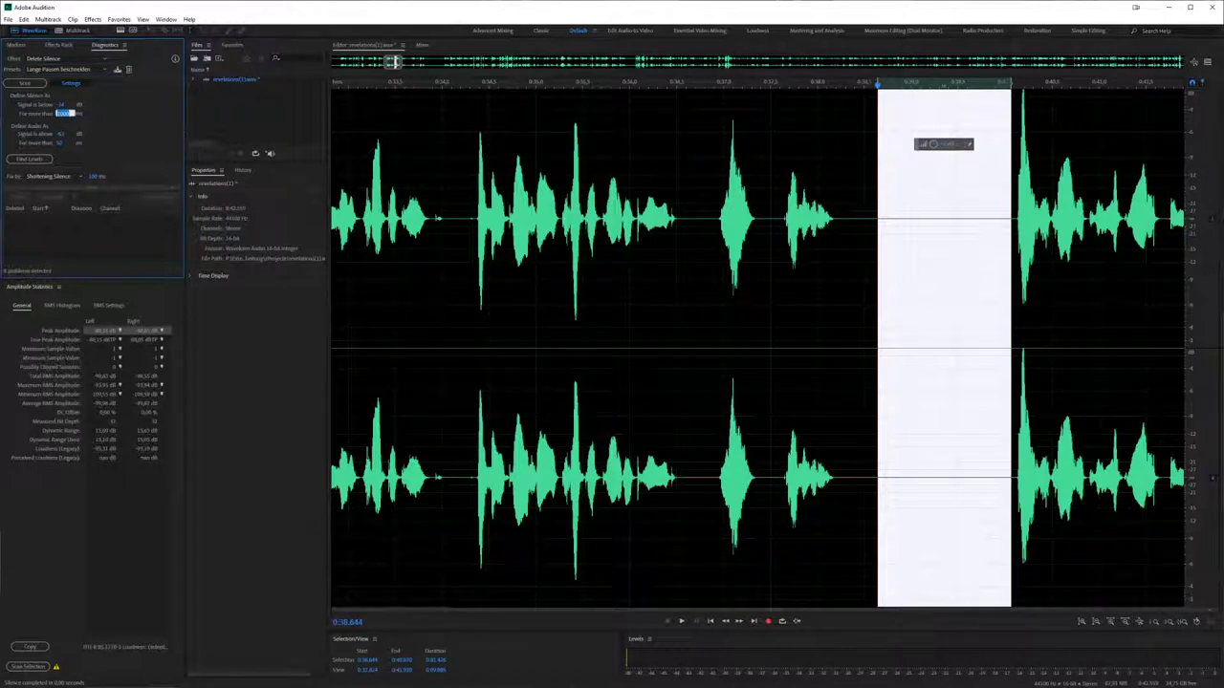
pyautogui.press('Return')
pyautogui.click(95, 178)
pyautogui.write('700')
pyautogui.press('Return')
# - Scan the entire recording for long silences and shorten all the detected pauses
pyautogui.click(428, 148)
pyautogui.hotkey('ctrl', 'a')
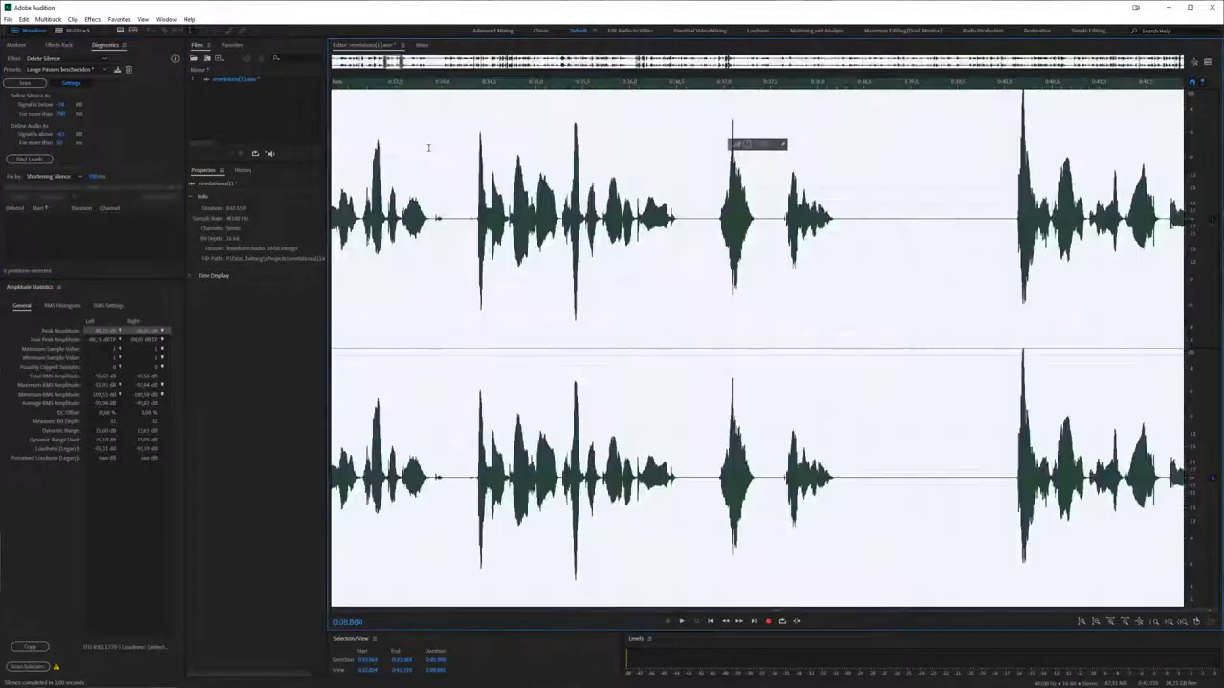
pyautogui.click(26, 84)
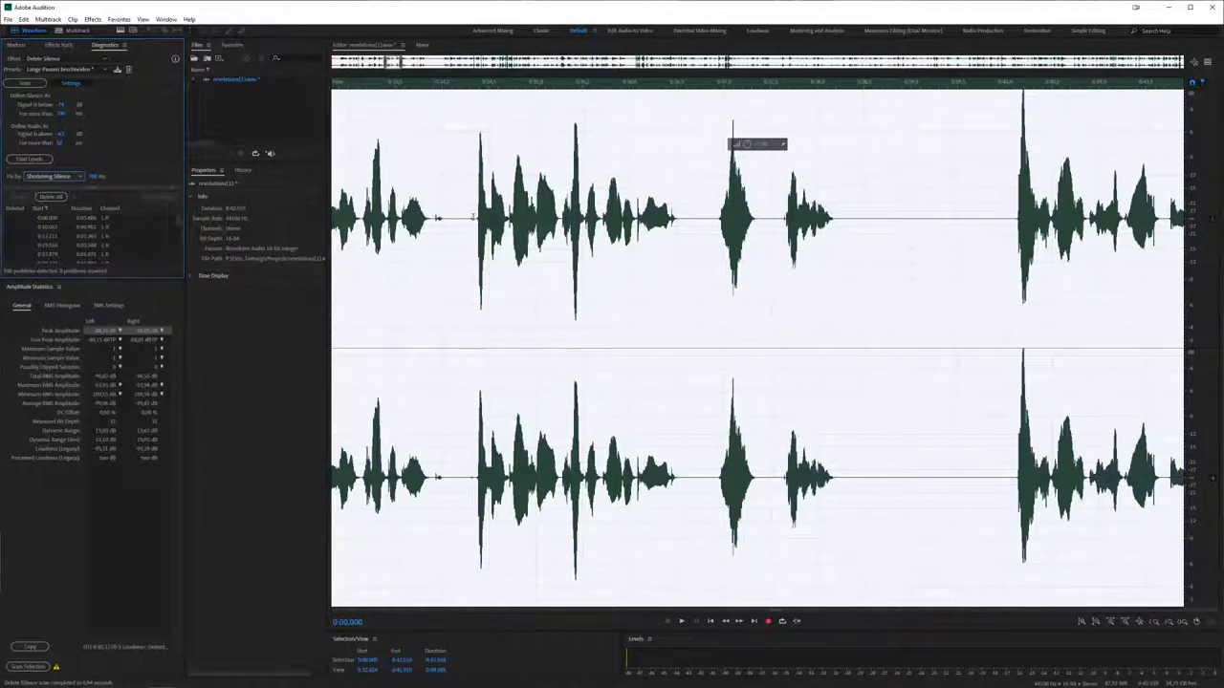
pyautogui.click(44, 163)
pyautogui.click(61, 198)
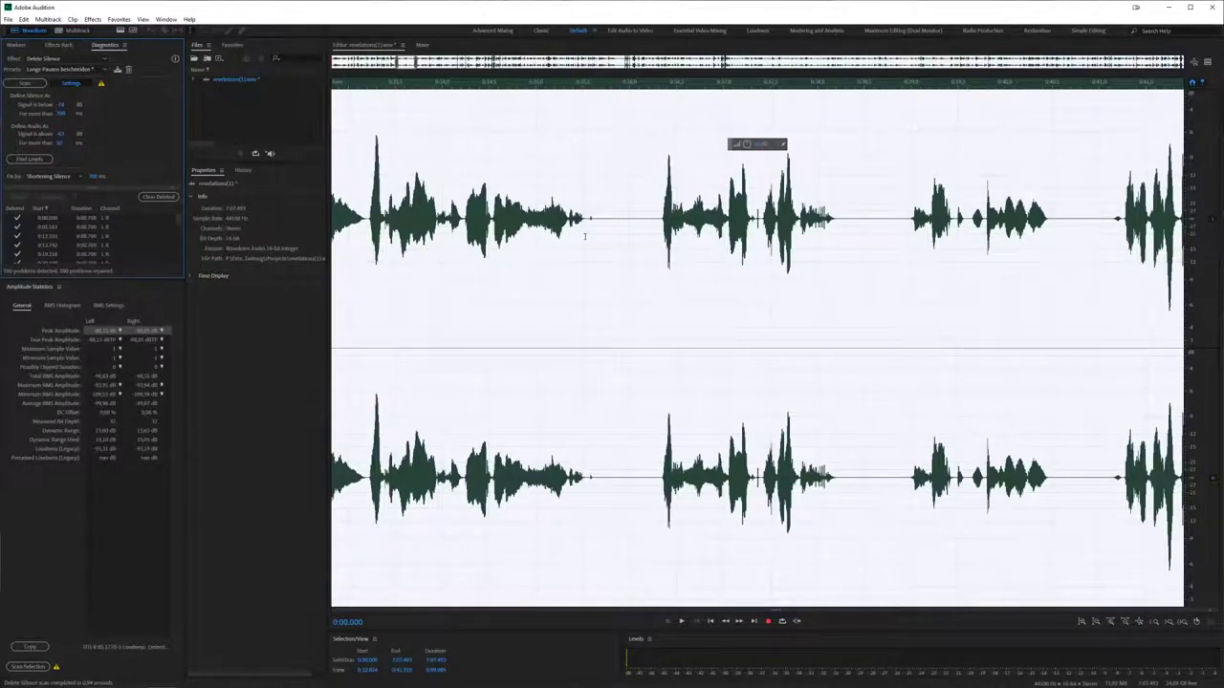
# - Examine the shortened pauses along the waveform and select the gap from about 0:56.38 to 0:56.66
pyautogui.click(583, 153)
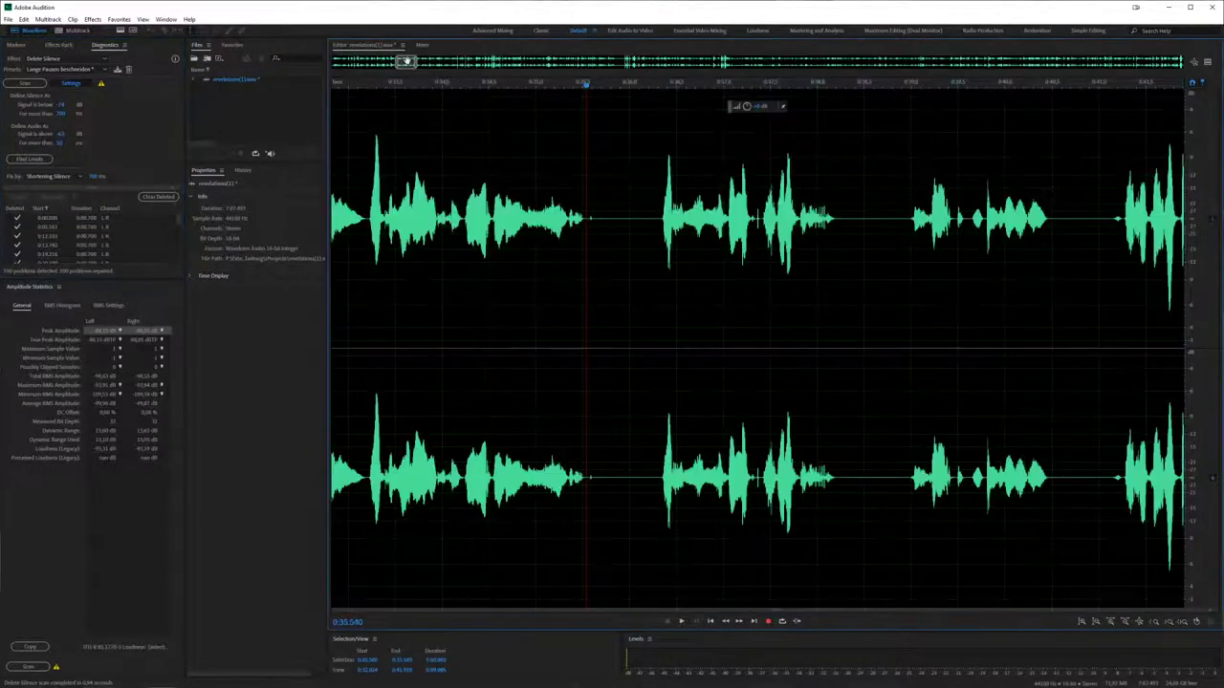
pyautogui.scroll(5, 406, 61)
pyautogui.moveTo(402, 61); pyautogui.dragTo(428, 65)
pyautogui.moveTo(880, 208); pyautogui.dragTo(899, 210)
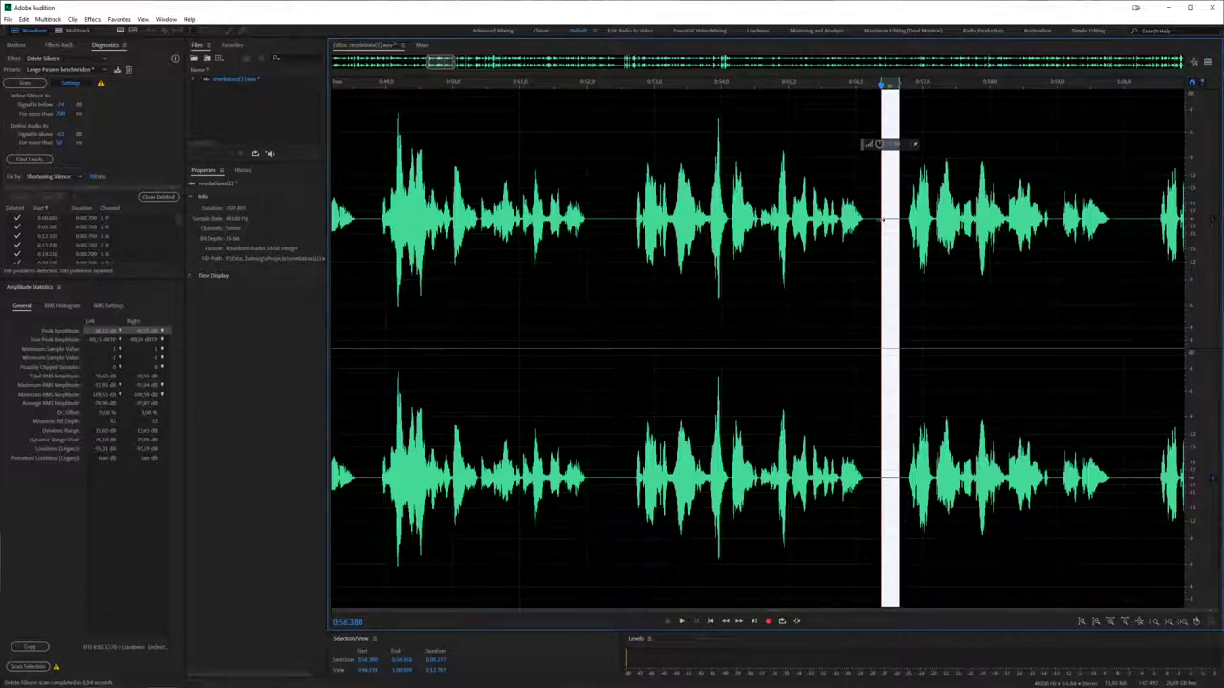
# - Select the opening phrase from about 0:01.00 to 0:05.39 and play it back
pyautogui.moveTo(435, 60); pyautogui.dragTo(388, 64)
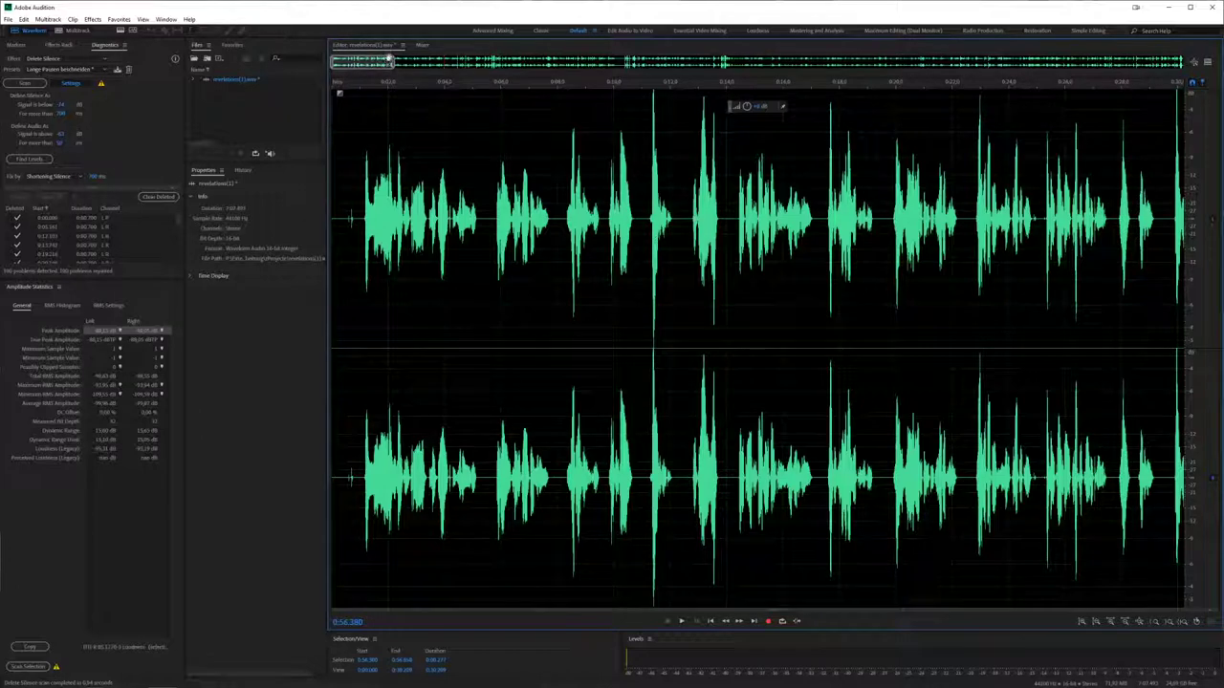
pyautogui.moveTo(388, 61); pyautogui.dragTo(346, 63)
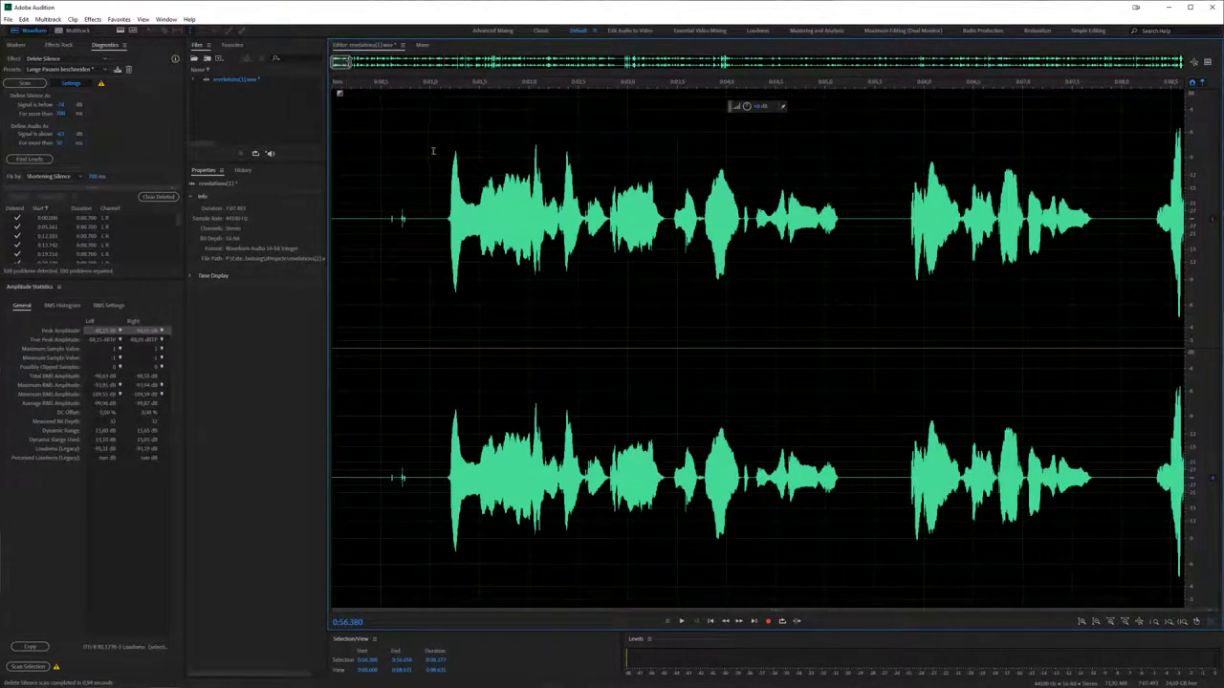
pyautogui.moveTo(430, 148); pyautogui.dragTo(864, 172)
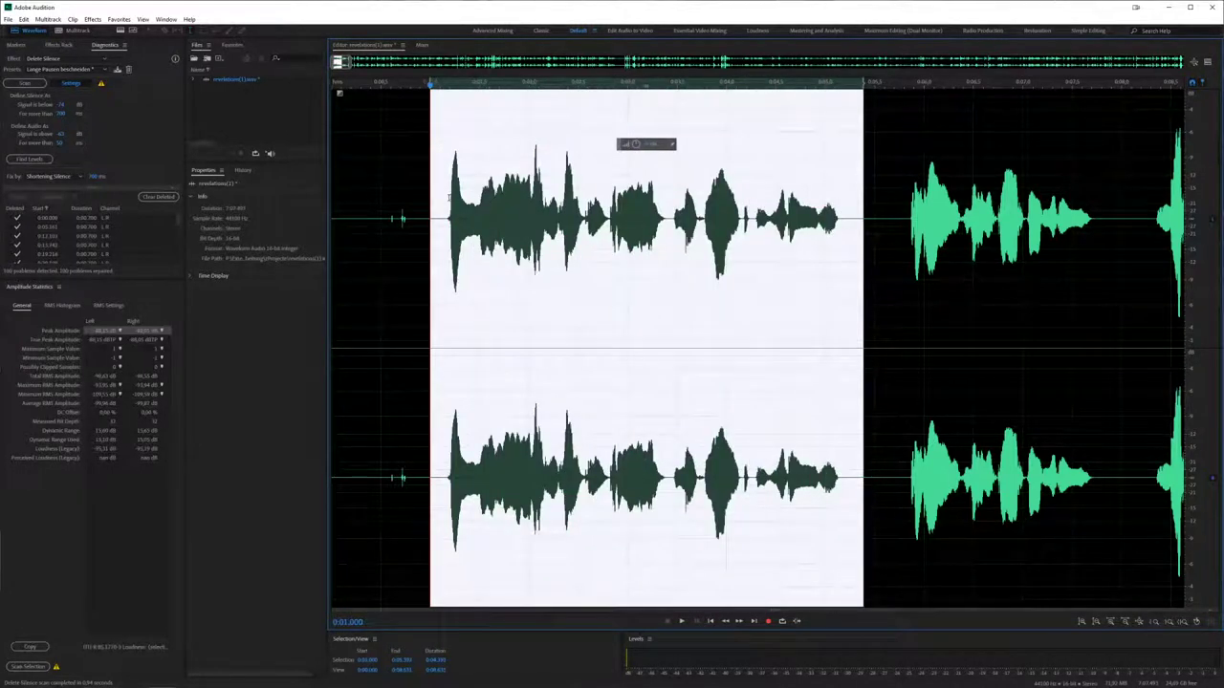
pyautogui.press('space')
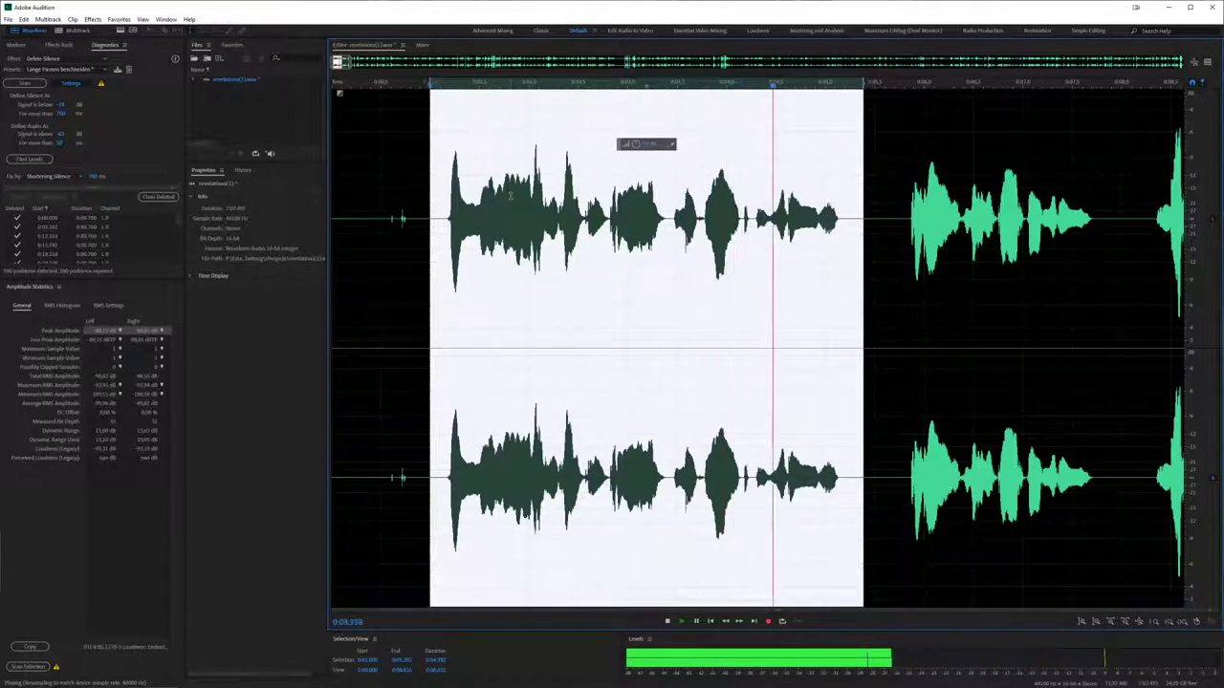
pyautogui.press('space')
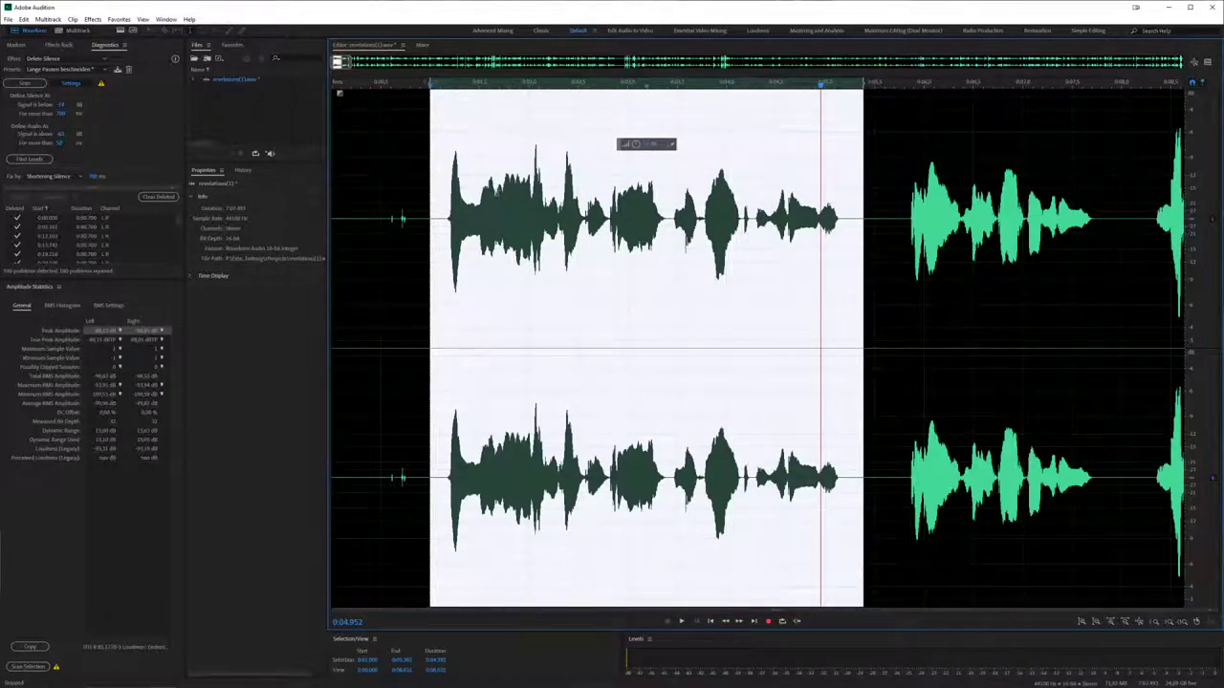
# - Apply the "Höllenchor" preset in a Flanger effect for the selected opening phrase, dismissing any alert
pyautogui.click(93, 21)
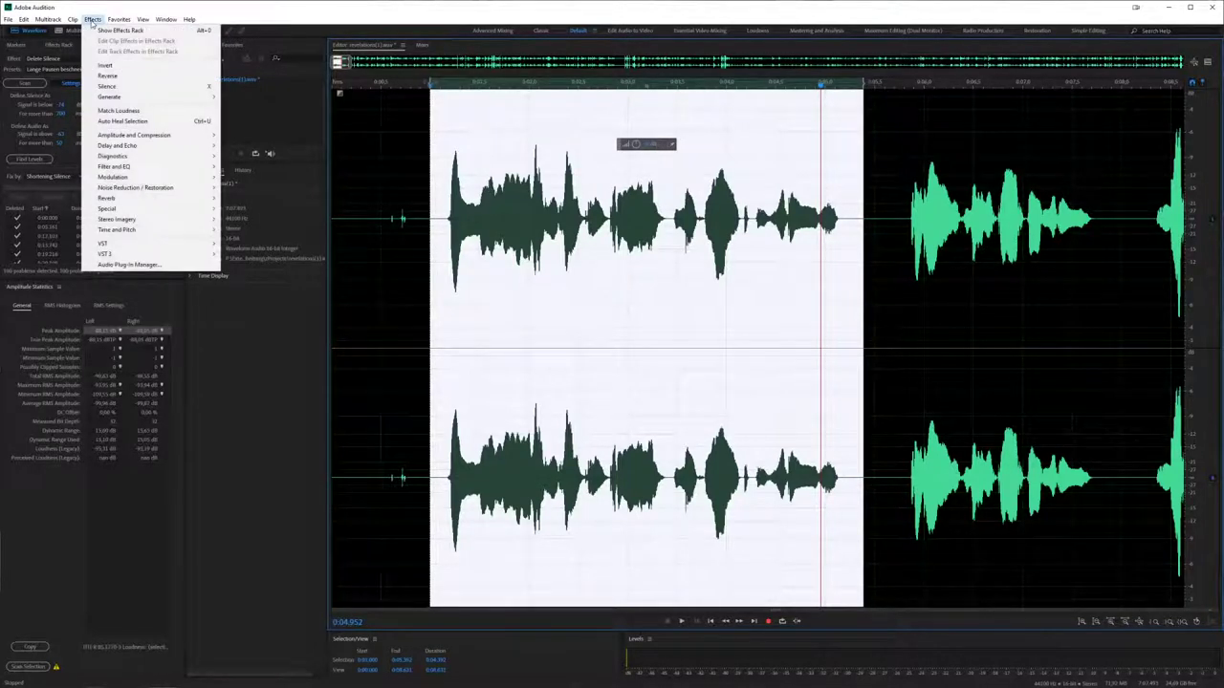
pyautogui.moveTo(150, 178)
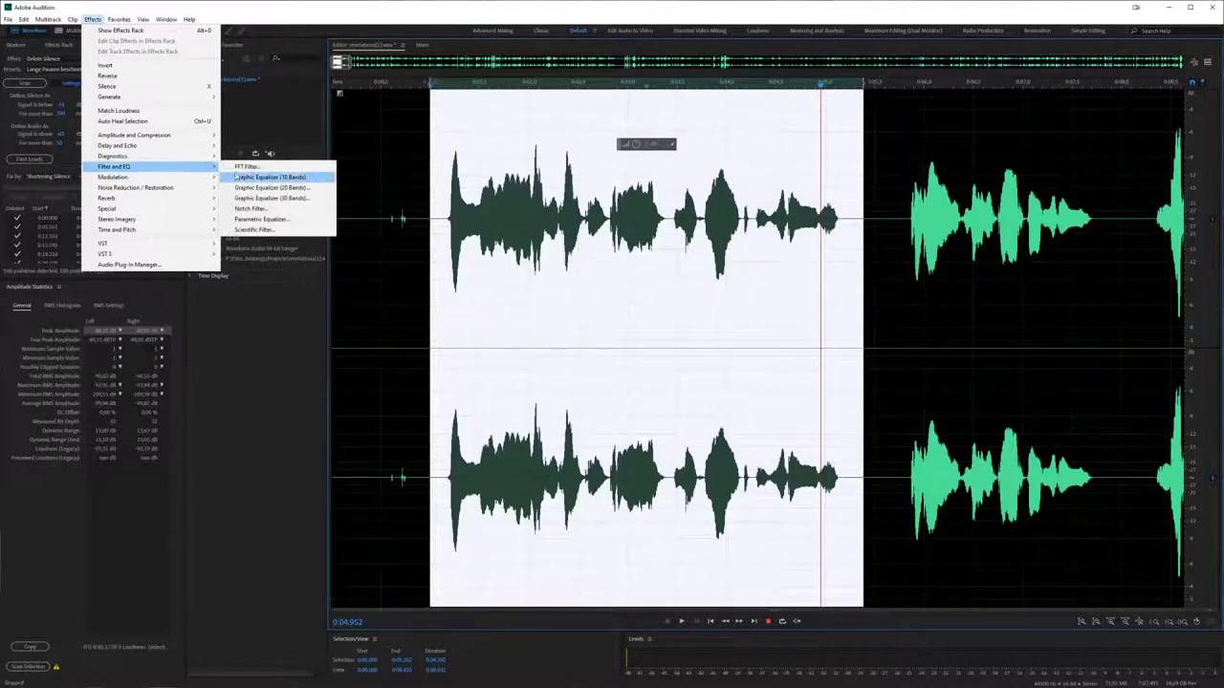
pyautogui.moveTo(202, 178)
pyautogui.click(256, 199)
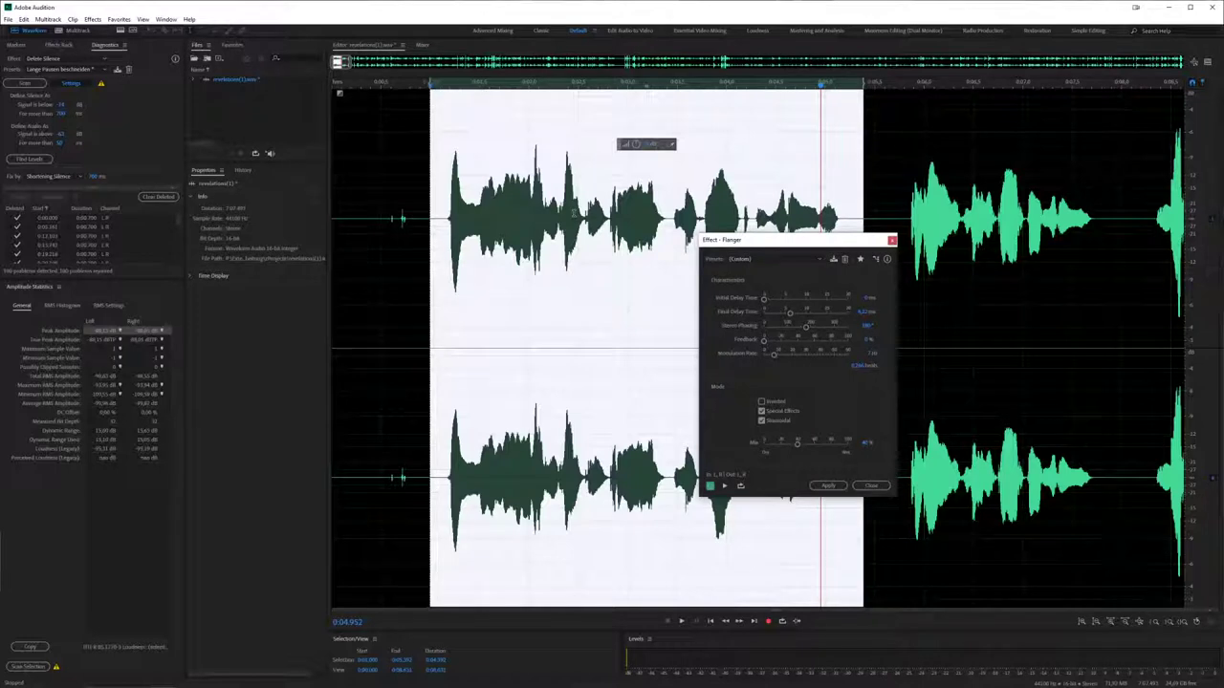
pyautogui.click(818, 261)
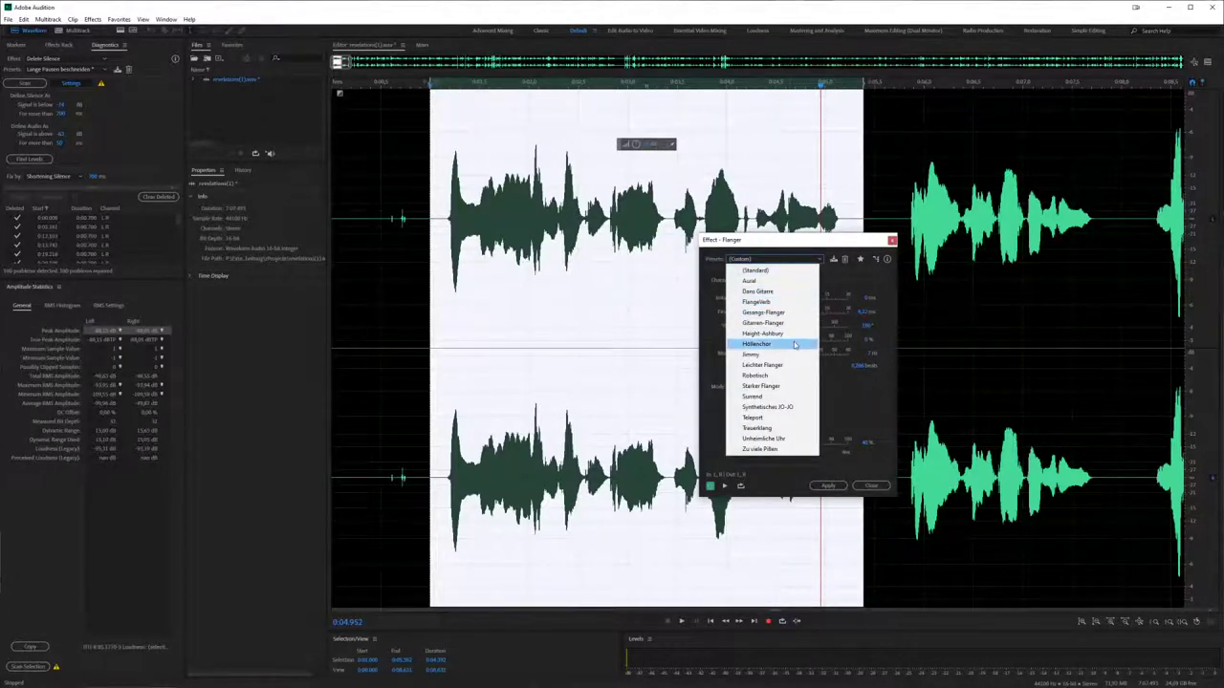
pyautogui.click(756, 343)
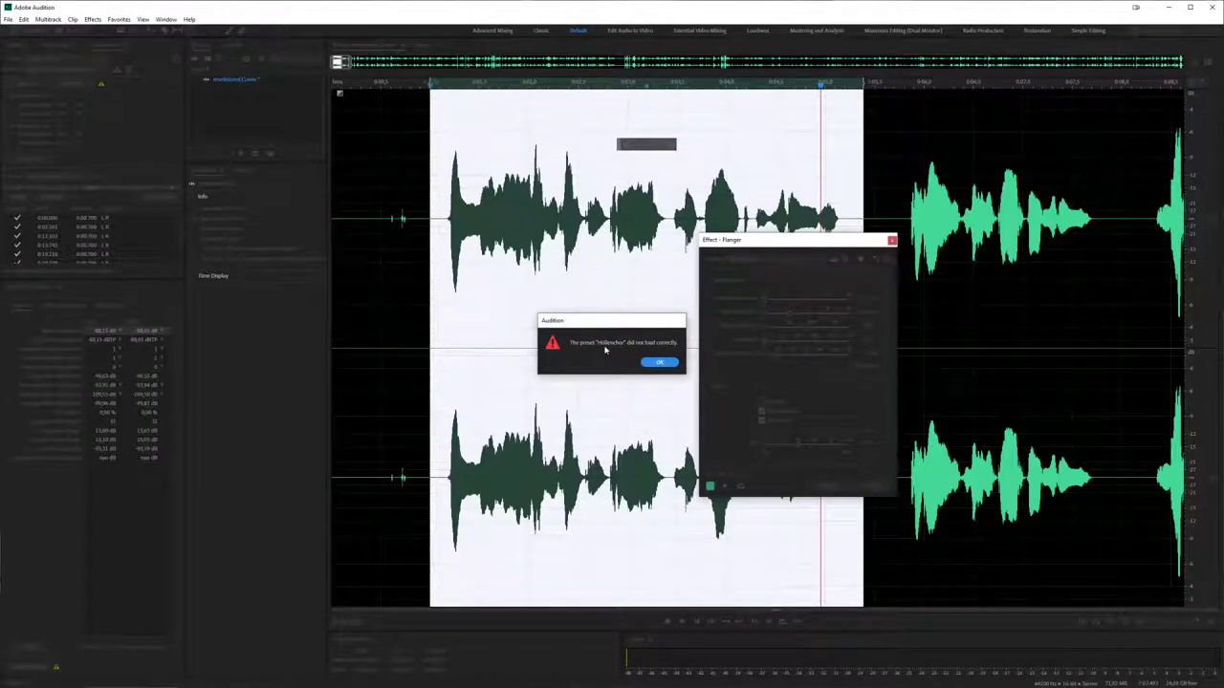
pyautogui.click(648, 362)
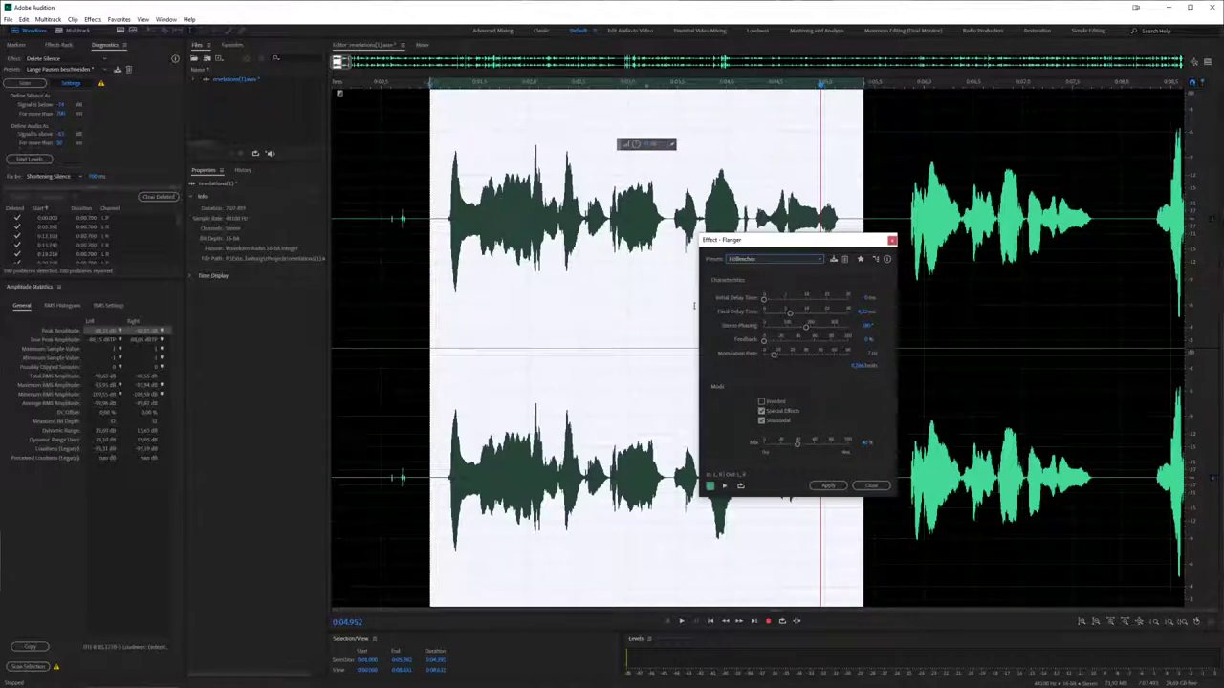
# - Preview the Flanger's "Höllenchor" preset on the opening phrase, reselecting it from about 0:01.09 to 0:05.35
pyautogui.click(724, 486)
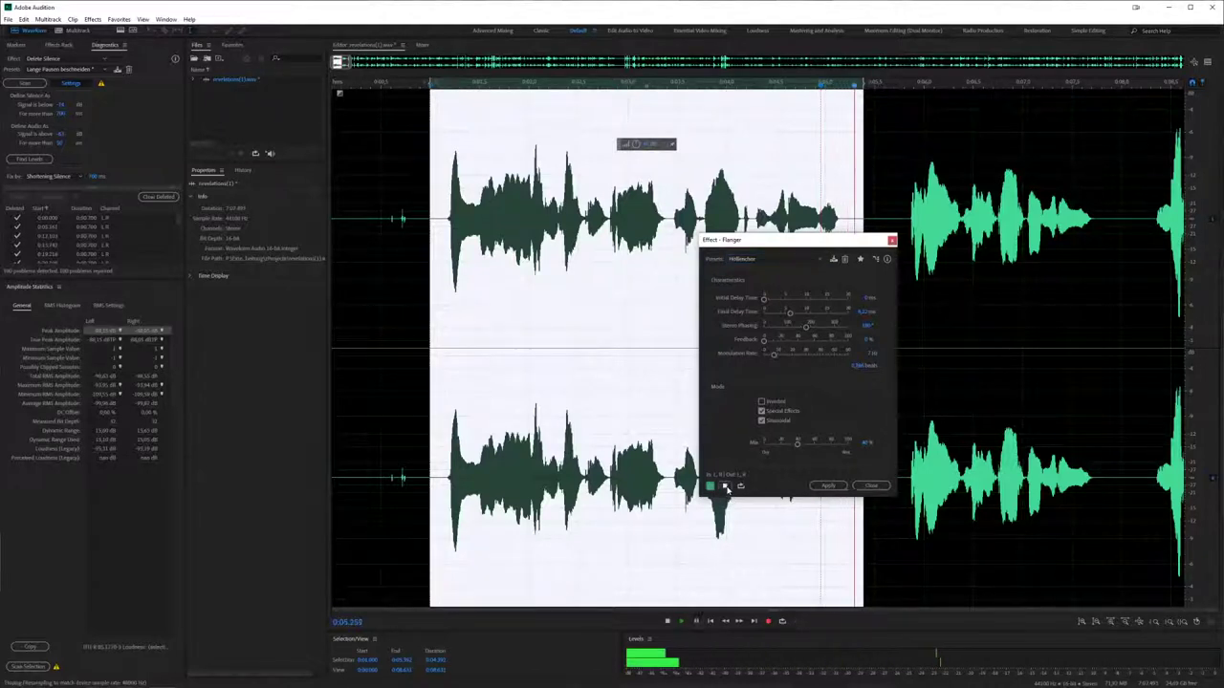
pyautogui.moveTo(438, 129); pyautogui.dragTo(858, 133)
pyautogui.click(725, 486)
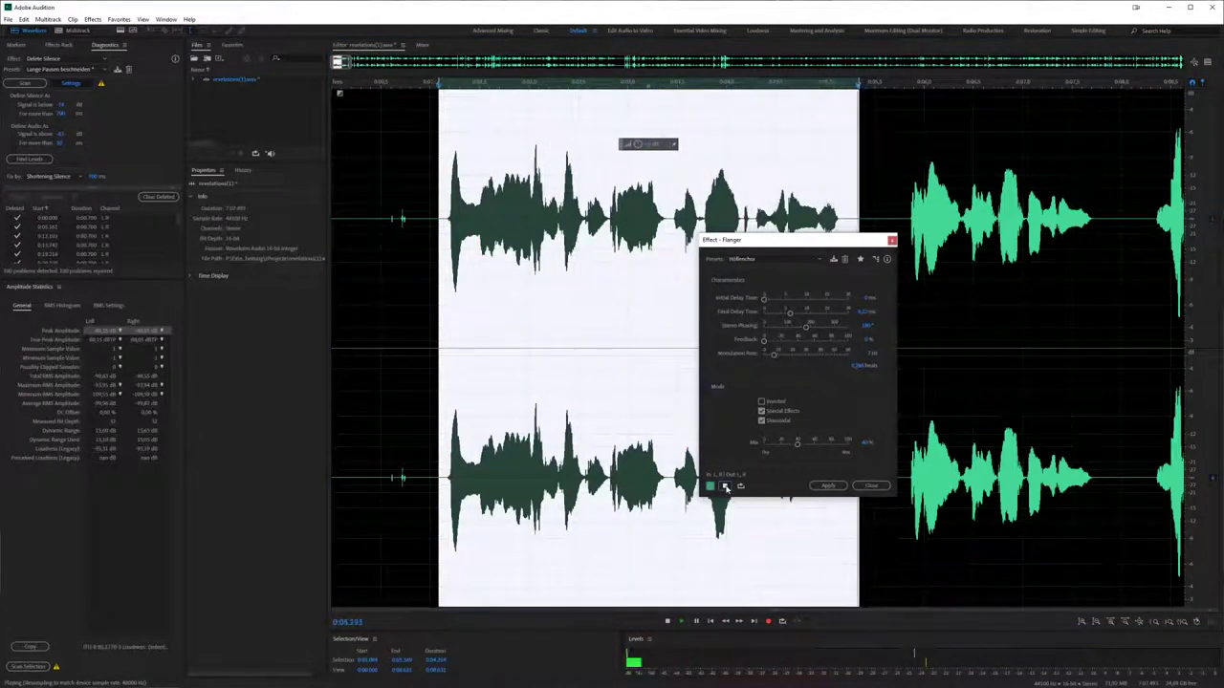
pyautogui.click(723, 486)
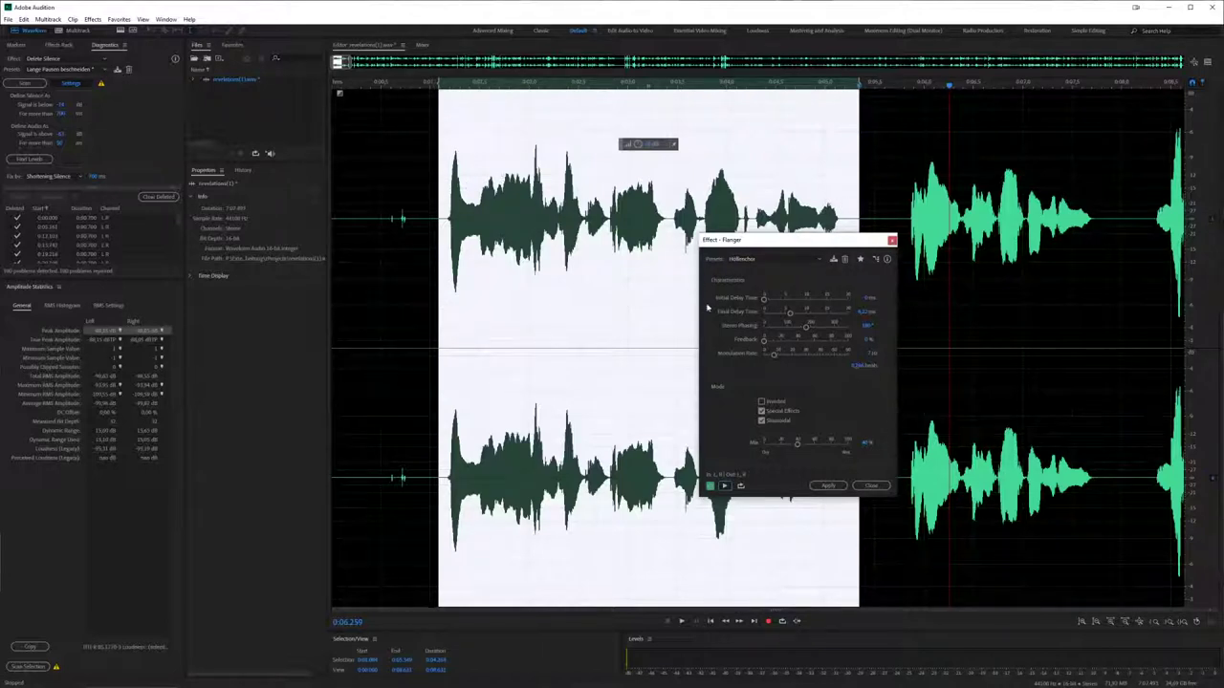
# - Look through the Flanger presets, keep "Höllenchor" chosen, and close the effect without applying it
pyautogui.click(819, 262)
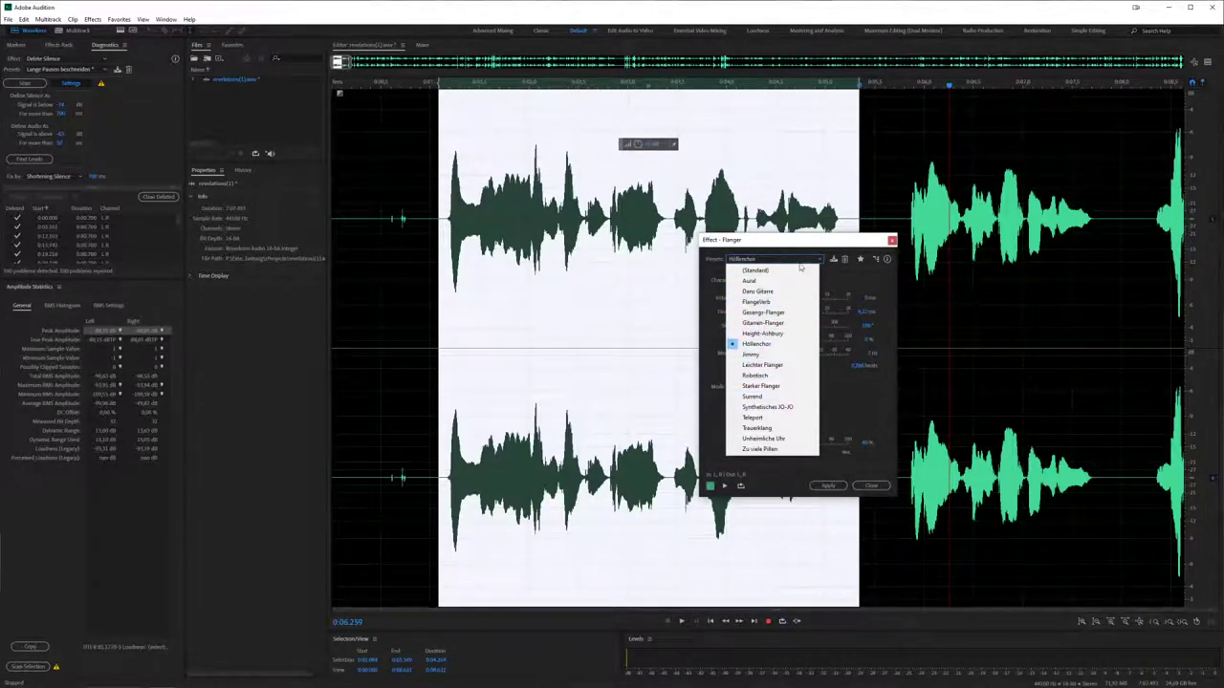
pyautogui.click(776, 342)
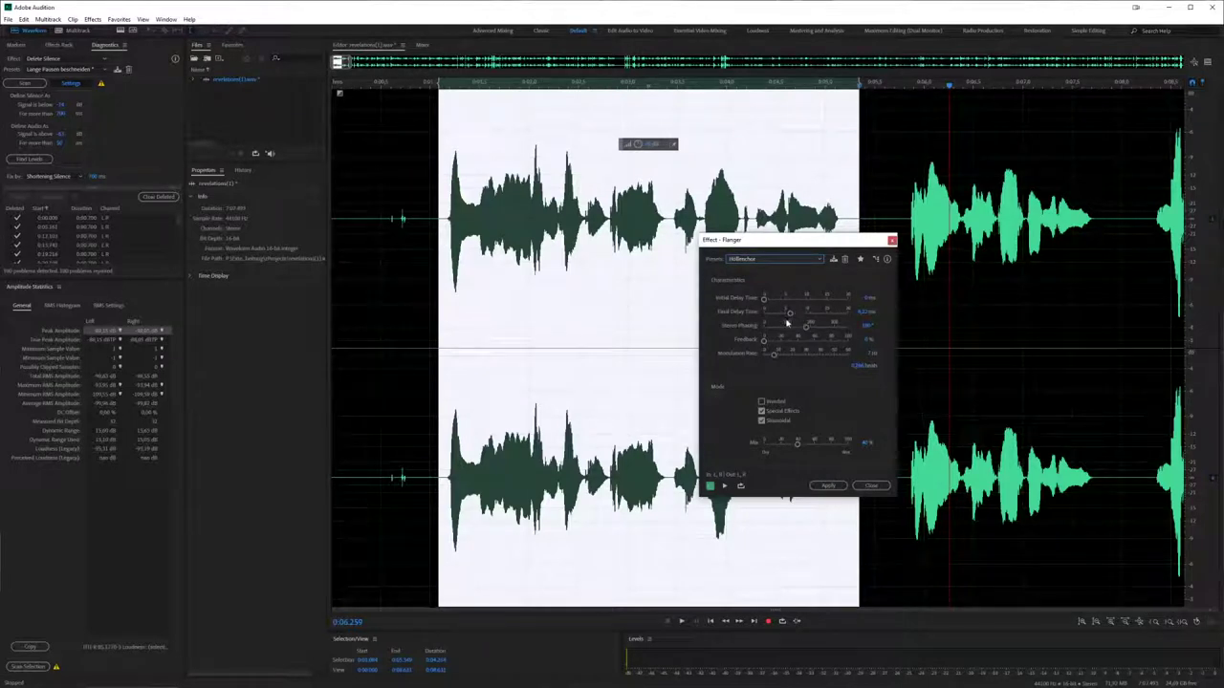
pyautogui.click(821, 262)
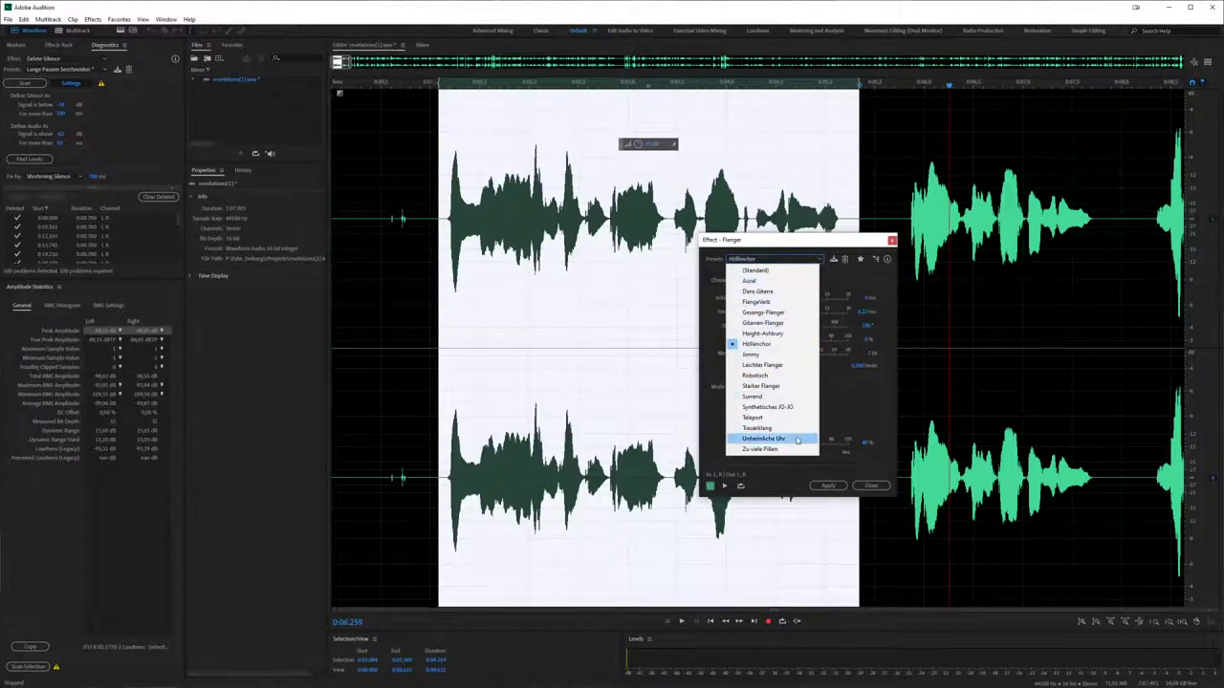
pyautogui.click(793, 260)
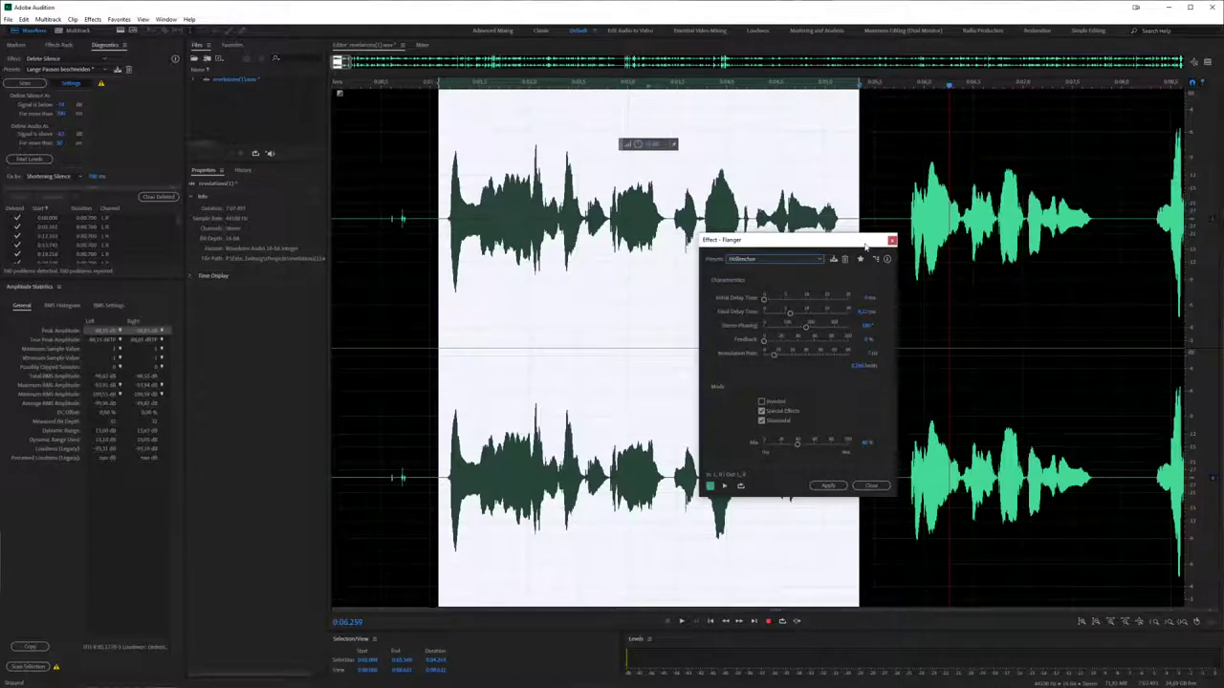
pyautogui.click(891, 240)
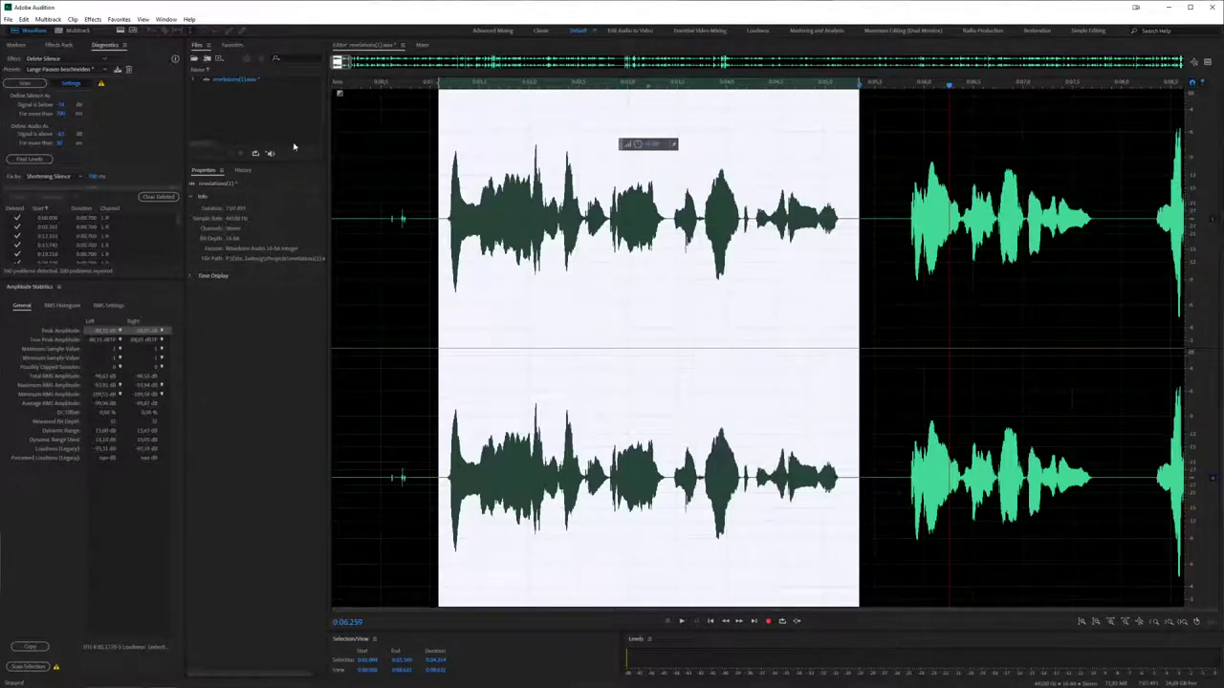
# - Play the opening phrase without any effect and reselect it from about 0:01.05 to 0:05.33
pyautogui.click(425, 146)
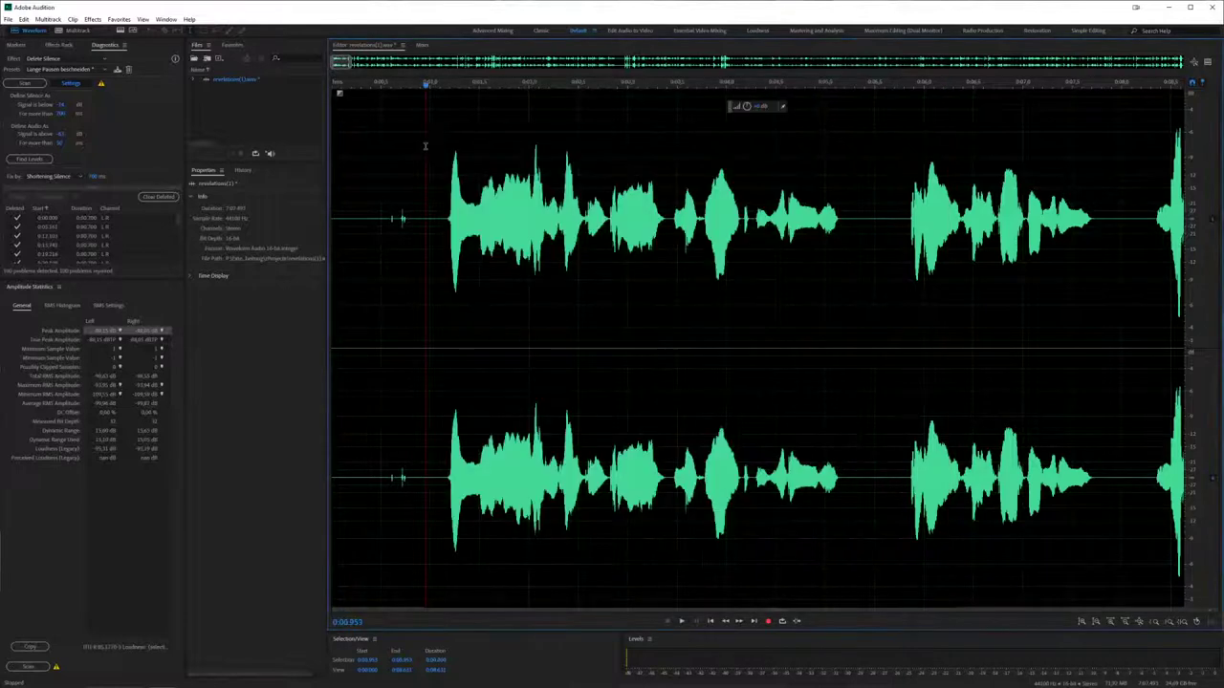
pyautogui.press('space')
pyautogui.press('space')
pyautogui.moveTo(436, 145); pyautogui.dragTo(847, 153)
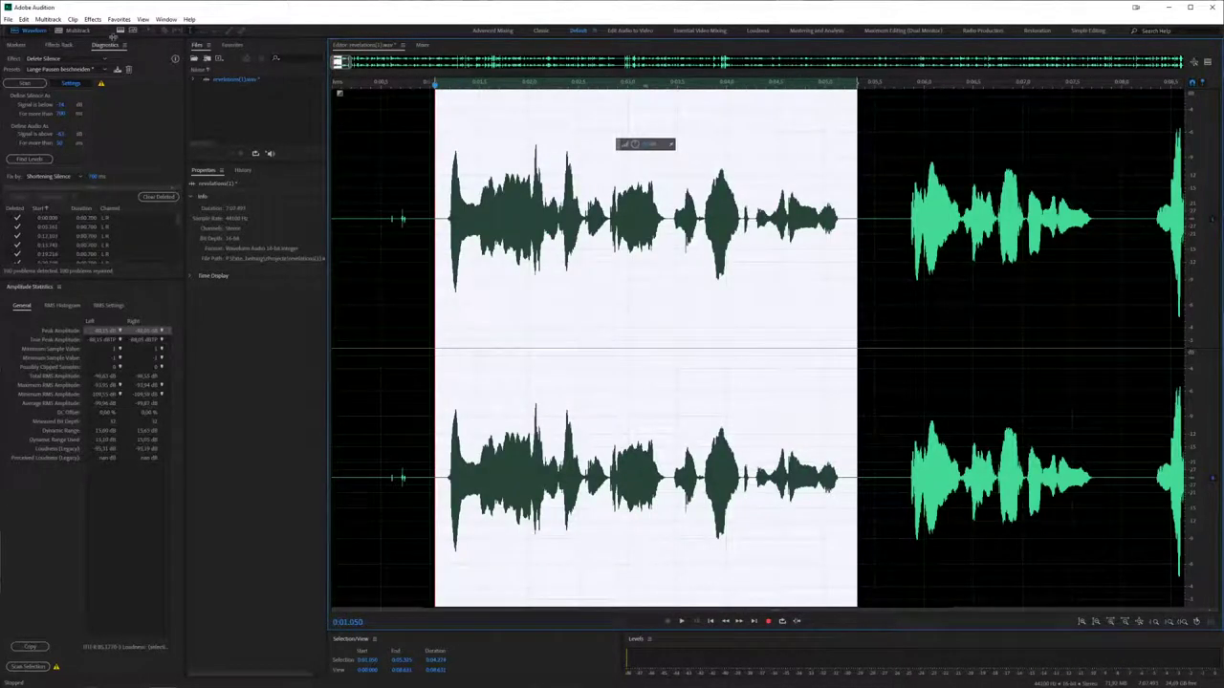
# - Preview the Full Reverb effect with the "Lecture Hall" preset on the selected phrase and close it without applying
pyautogui.click(91, 20)
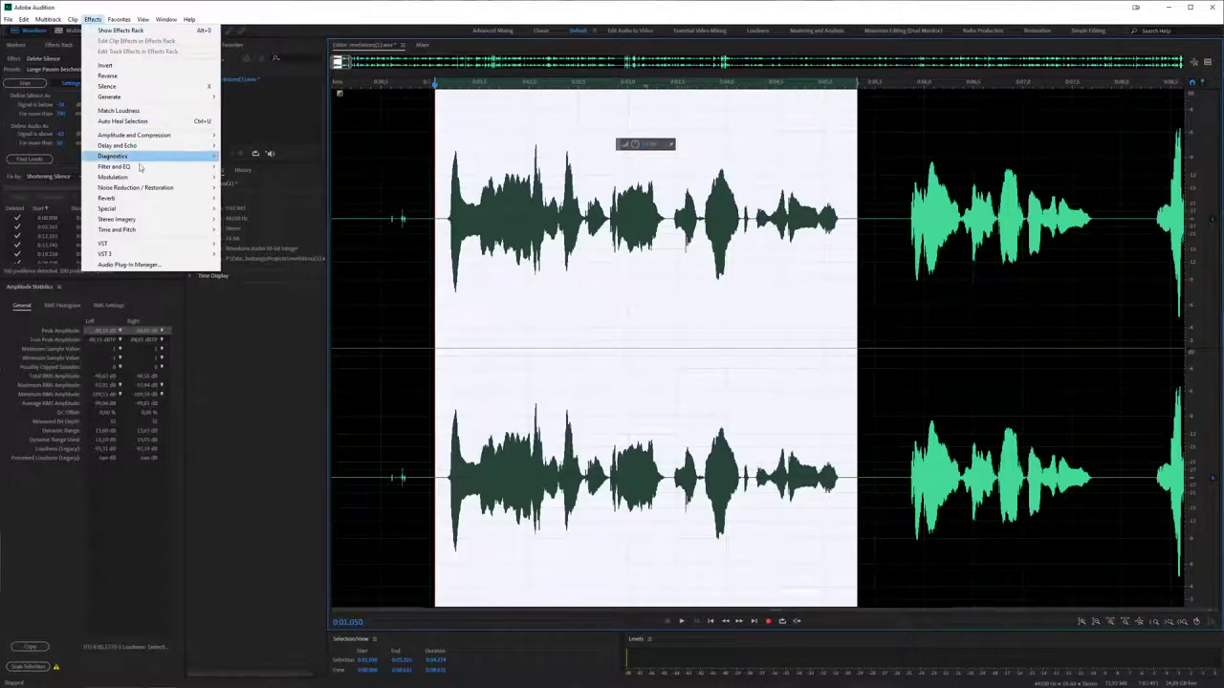
pyautogui.moveTo(149, 198)
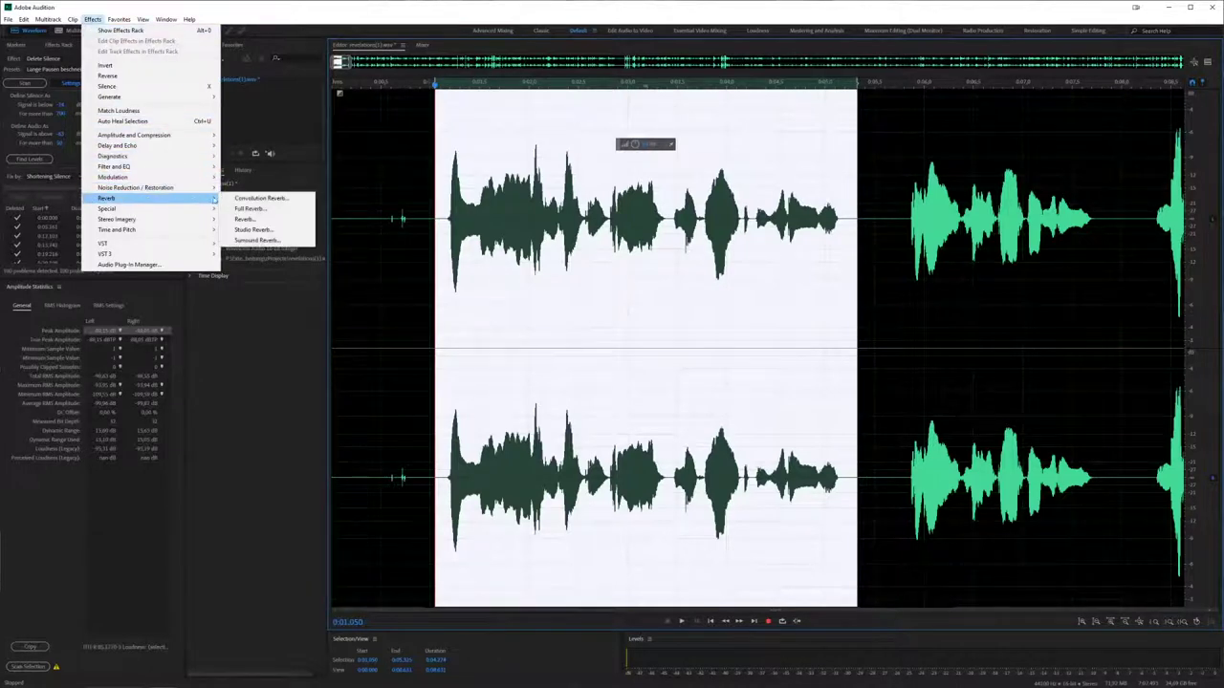
pyautogui.click(276, 212)
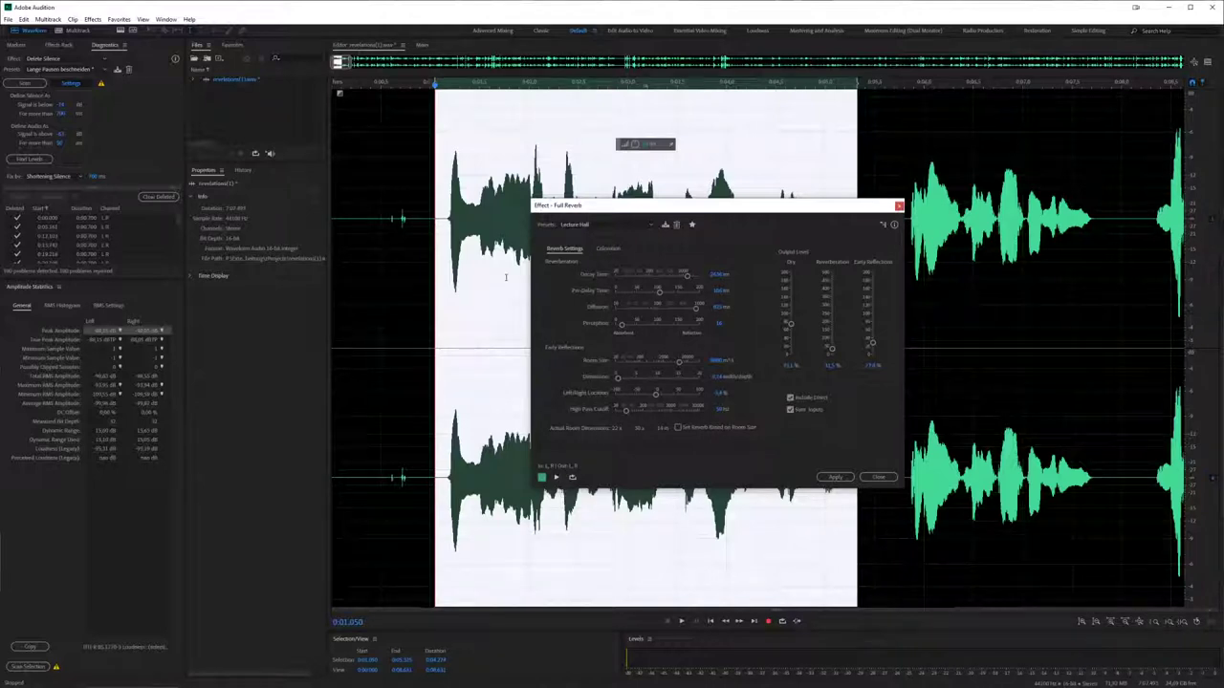
pyautogui.click(556, 477)
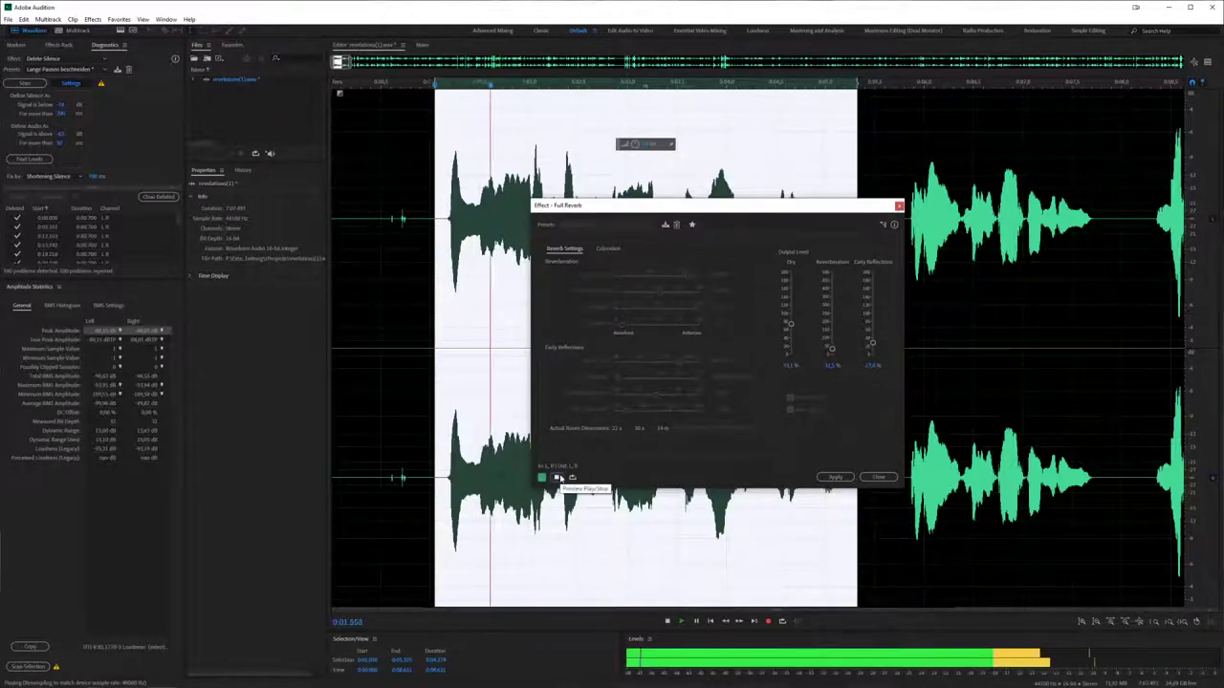
pyautogui.click(556, 477)
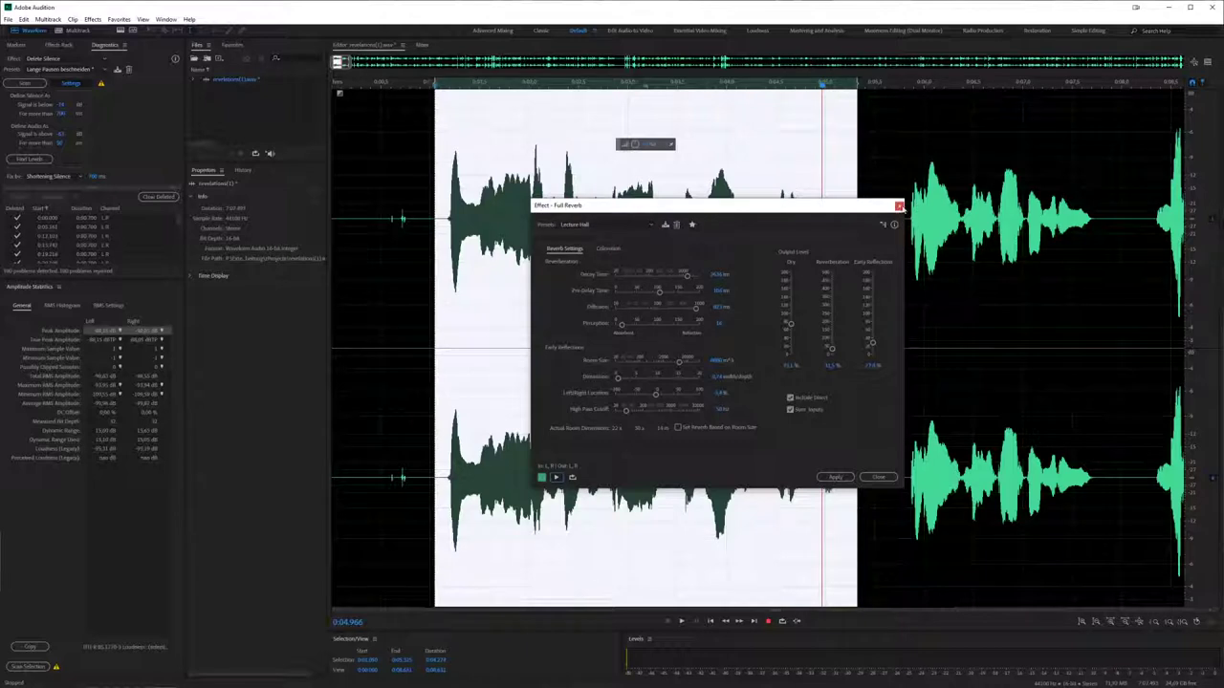
pyautogui.click(898, 205)
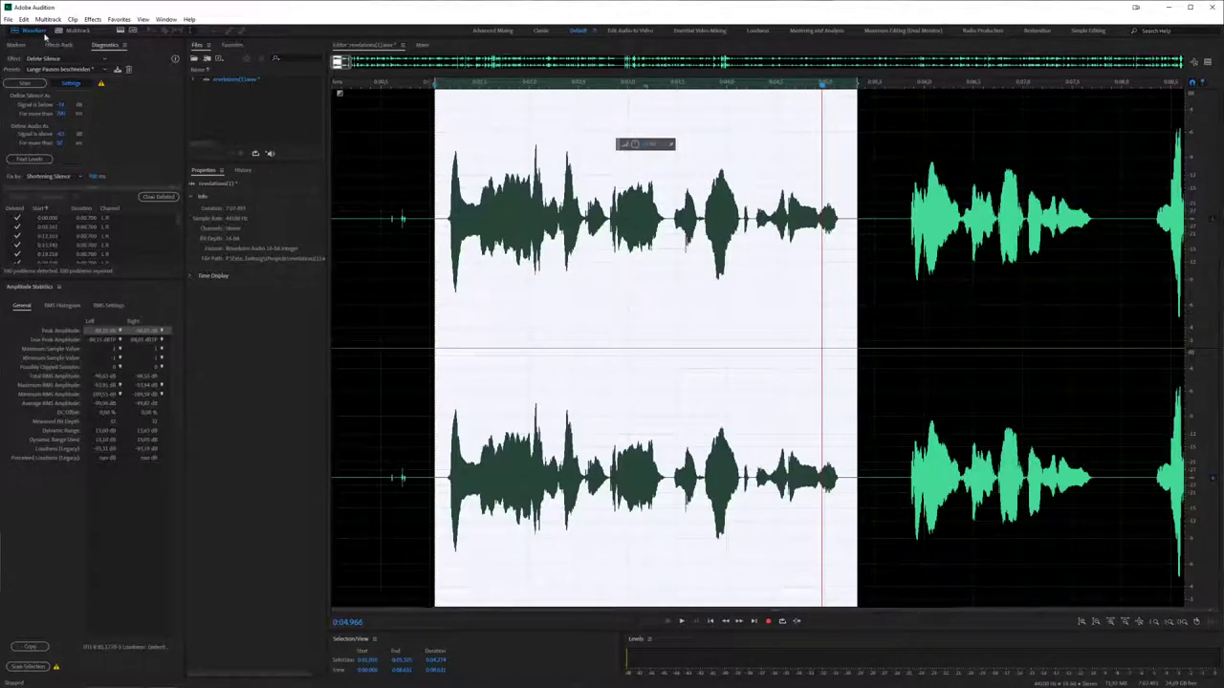
# - Switch to the Freesound website in the browser and search its sound library for "rain"
pyautogui.click(10, 20)
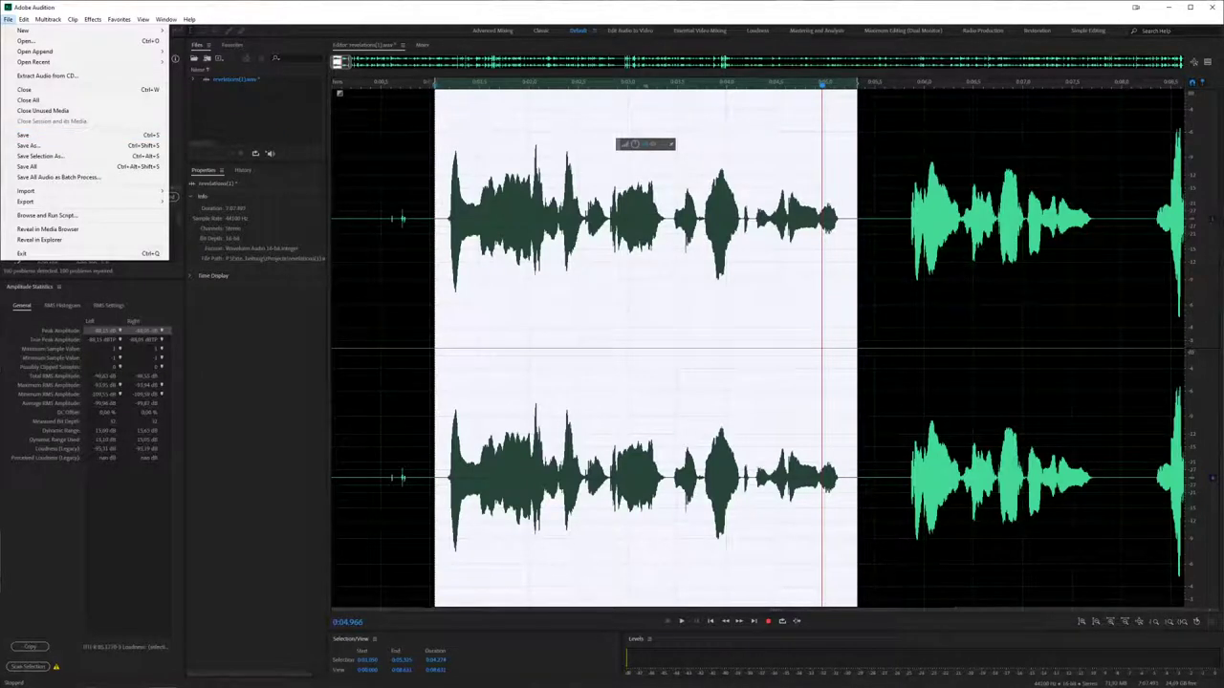
pyautogui.press('Escape')
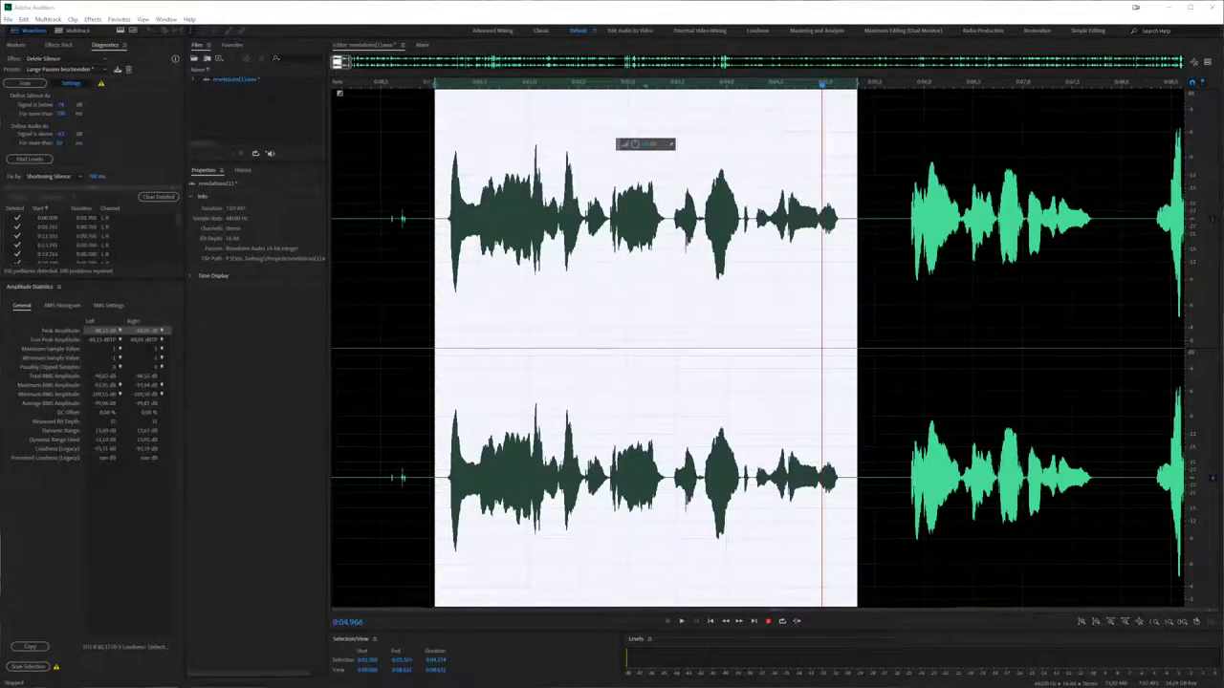
pyautogui.moveTo(590, 445); pyautogui.dragTo(2, 153)
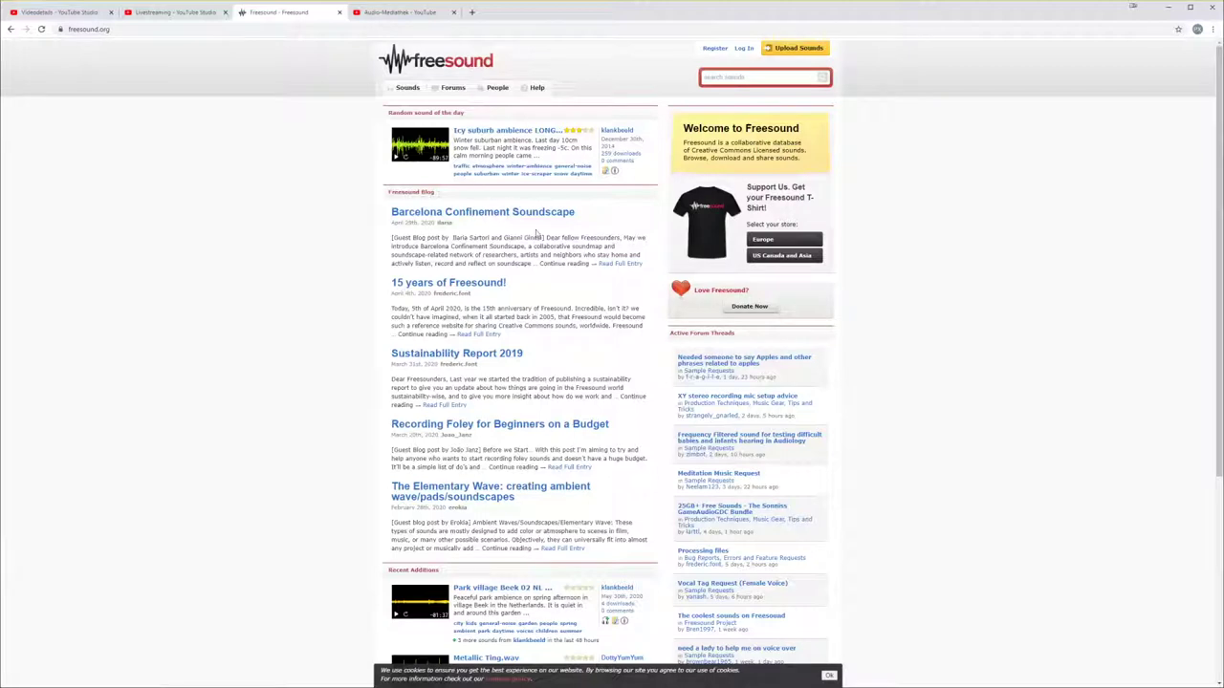
pyautogui.click(726, 79)
pyautogui.write('rain')
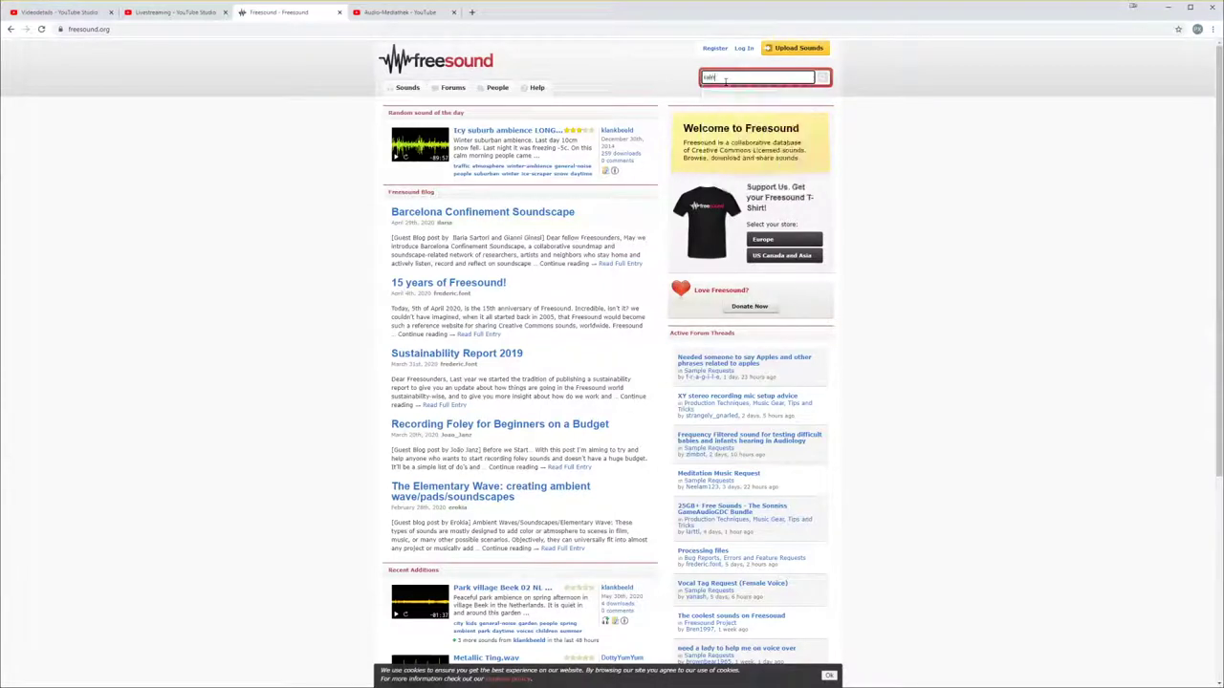
pyautogui.press('Return')
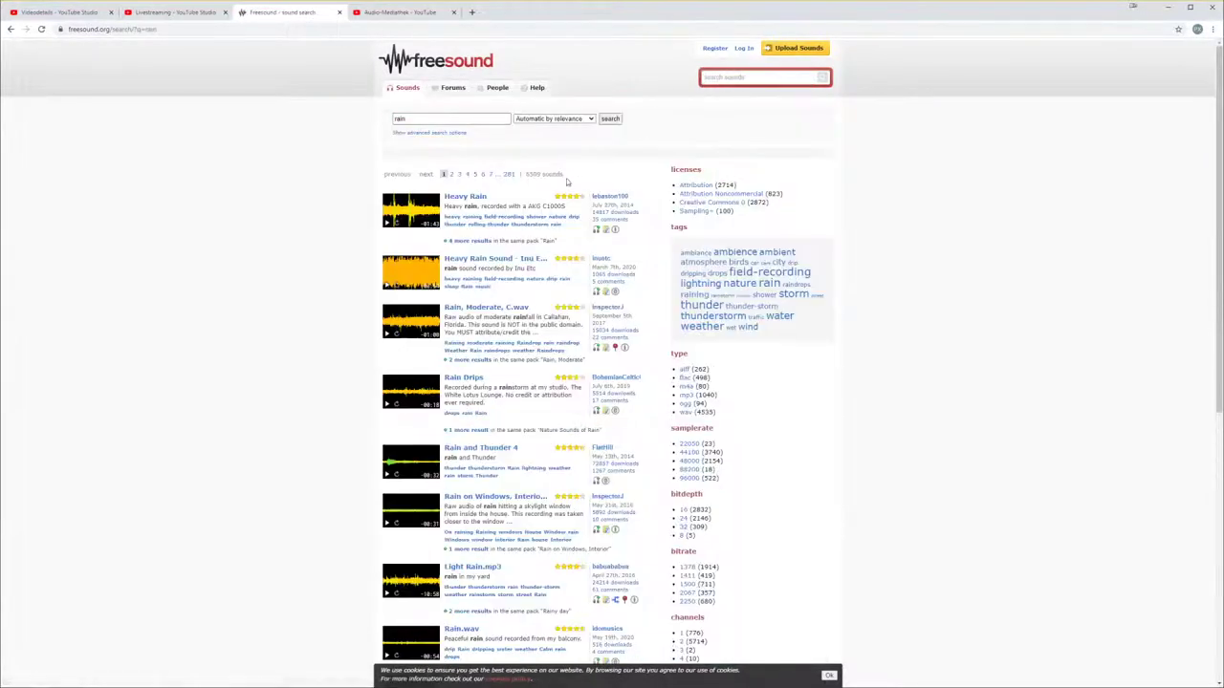
pyautogui.moveTo(526, 174); pyautogui.dragTo(543, 174)
pyautogui.click(542, 174)
# - View the sound effects list in YouTube's Audio-Mediathek and return to Adobe Audition
pyautogui.click(397, 14)
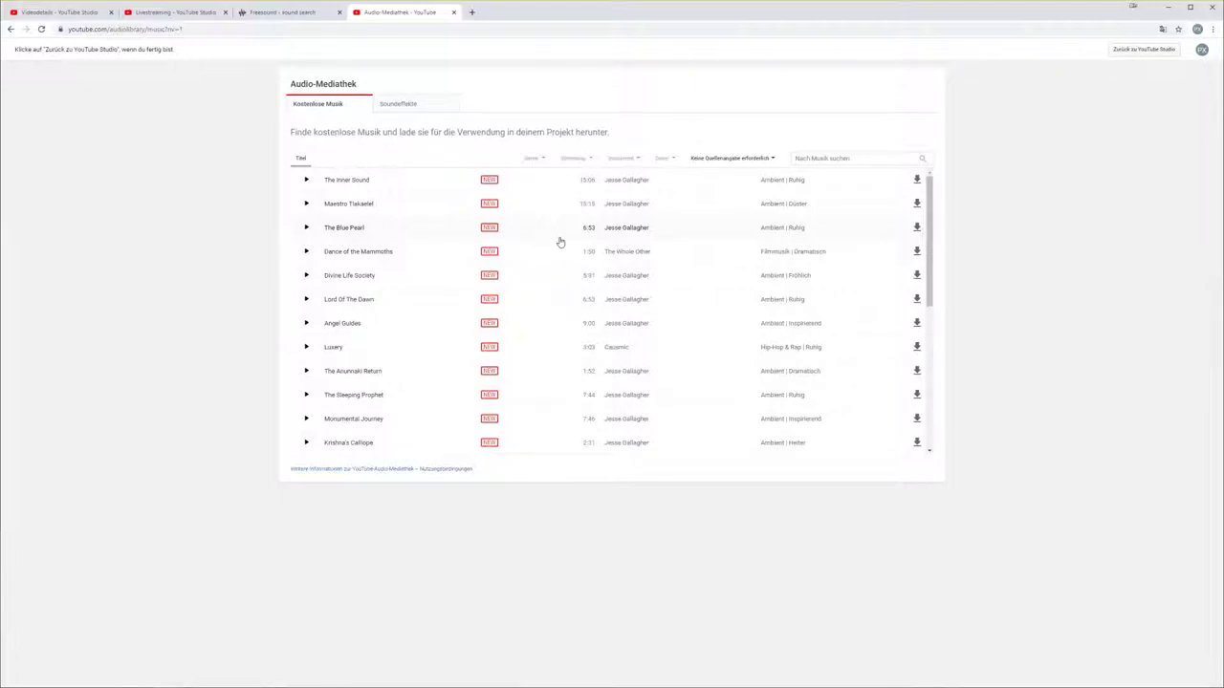
pyautogui.click(424, 111)
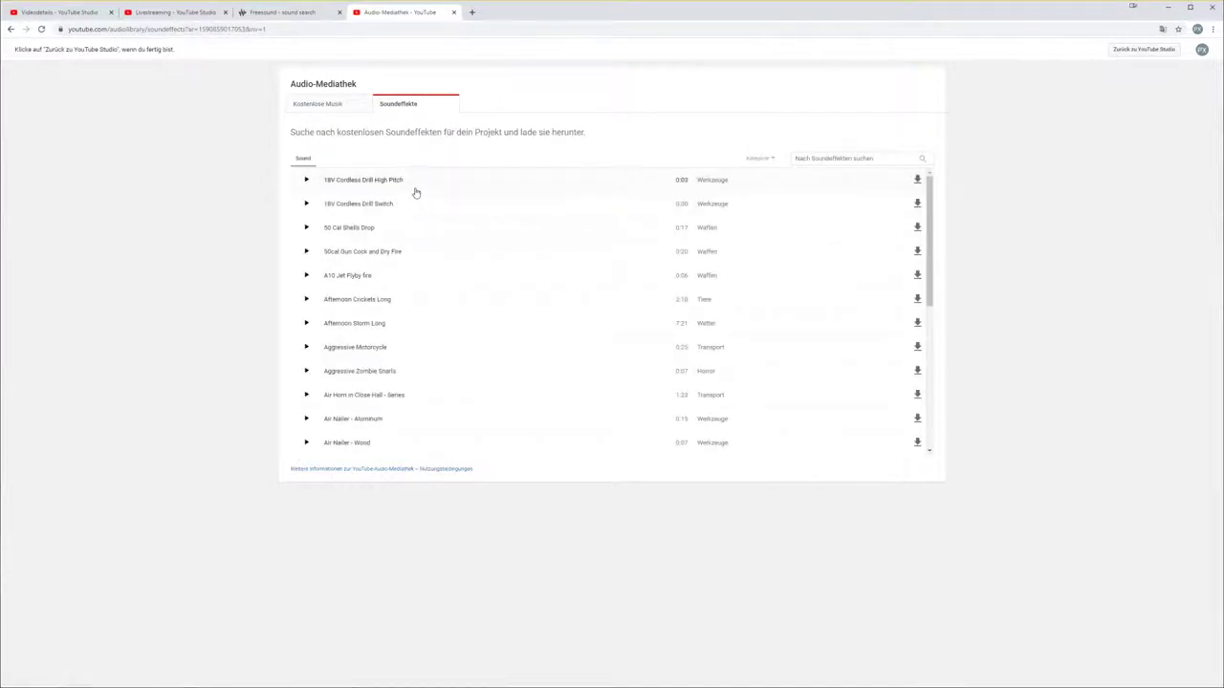
pyautogui.moveTo(522, 21); pyautogui.dragTo(594, 286)
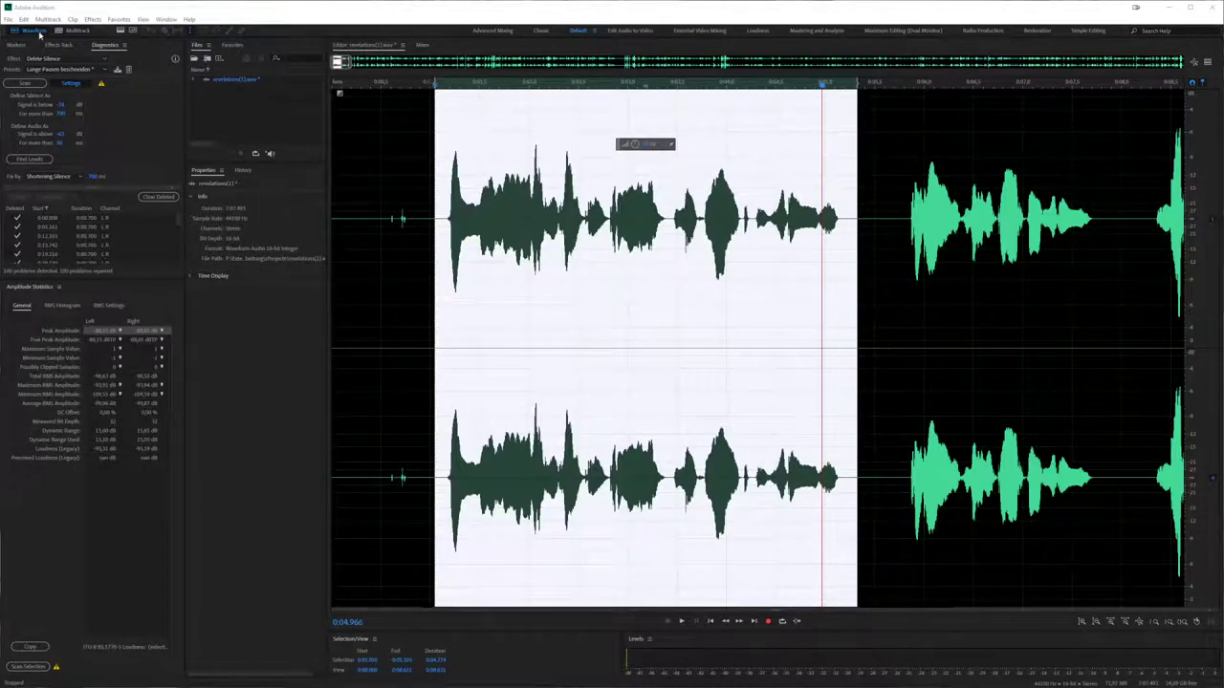
pyautogui.click(8, 19)
pyautogui.press('Escape')
pyautogui.hotkey('ctrl', 'o')
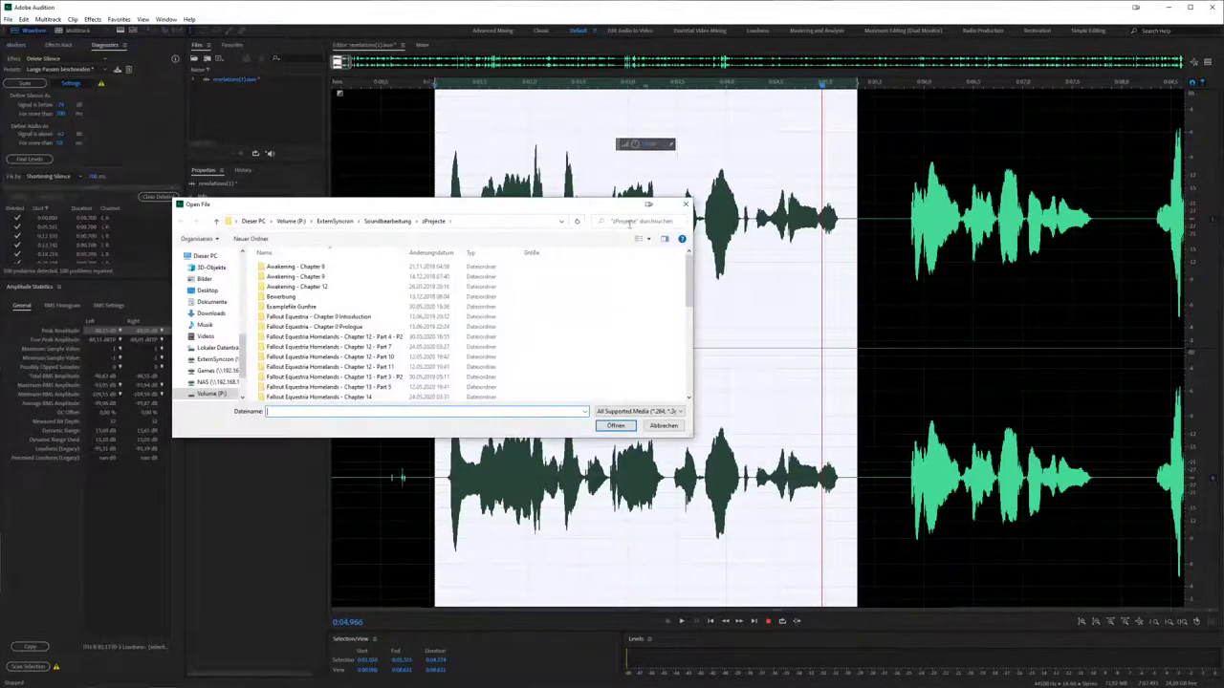
pyautogui.click(693, 203)
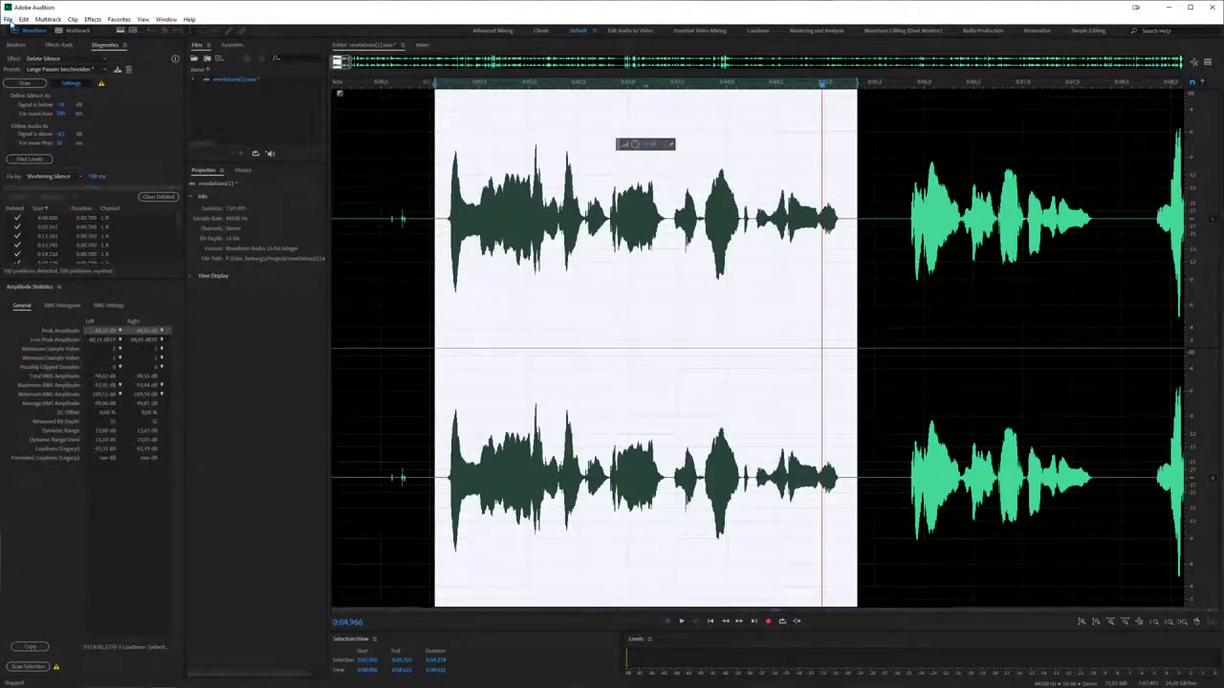
# - Open the multitrack session "Fallout Equestria Homelands - Chapter 12 - Part 7" from its project folder
pyautogui.click(9, 21)
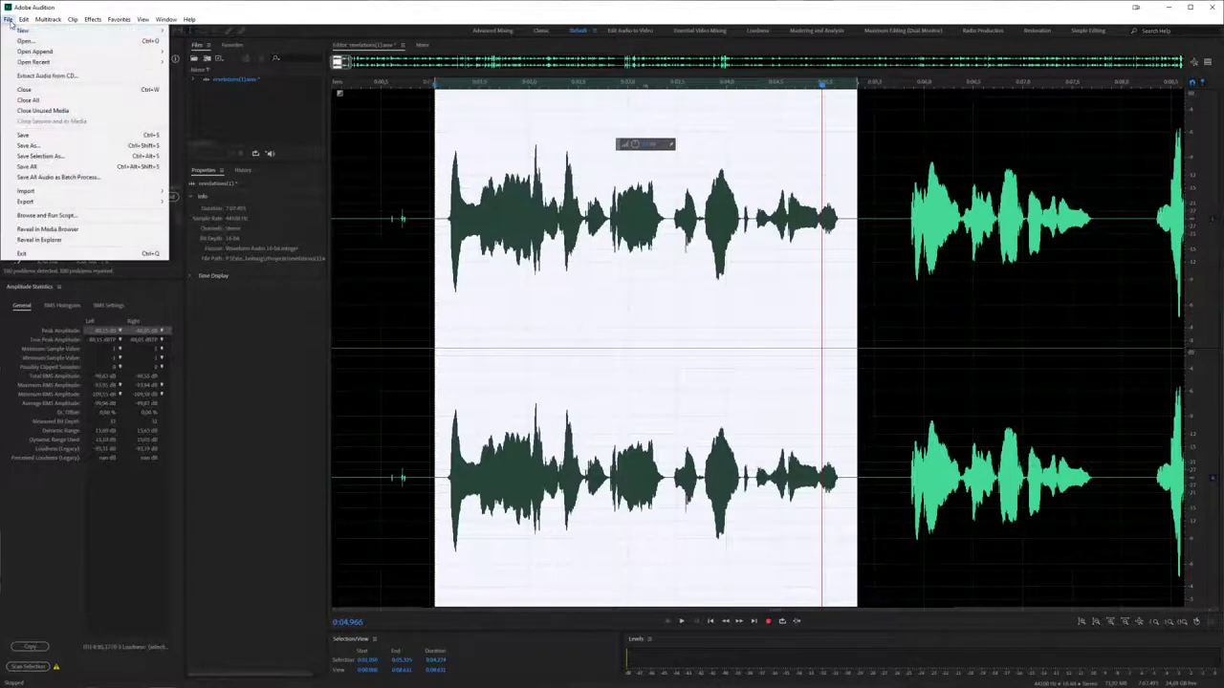
pyautogui.moveTo(167, 31)
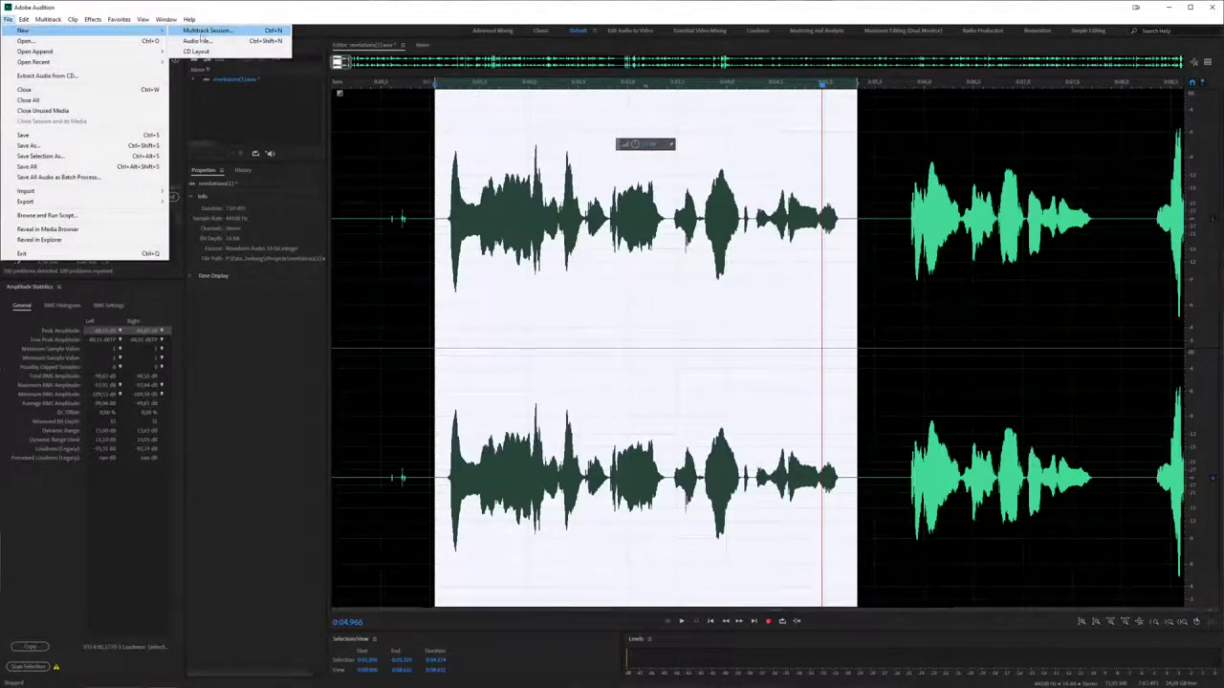
pyautogui.click(34, 42)
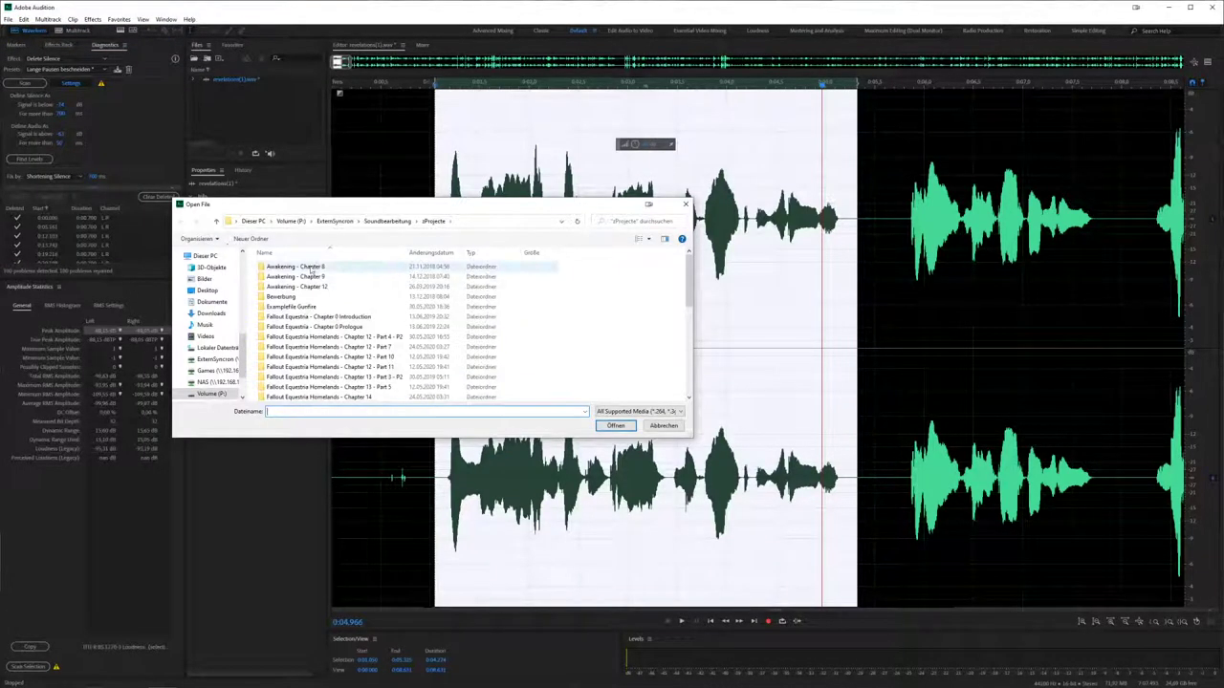
pyautogui.click(408, 349)
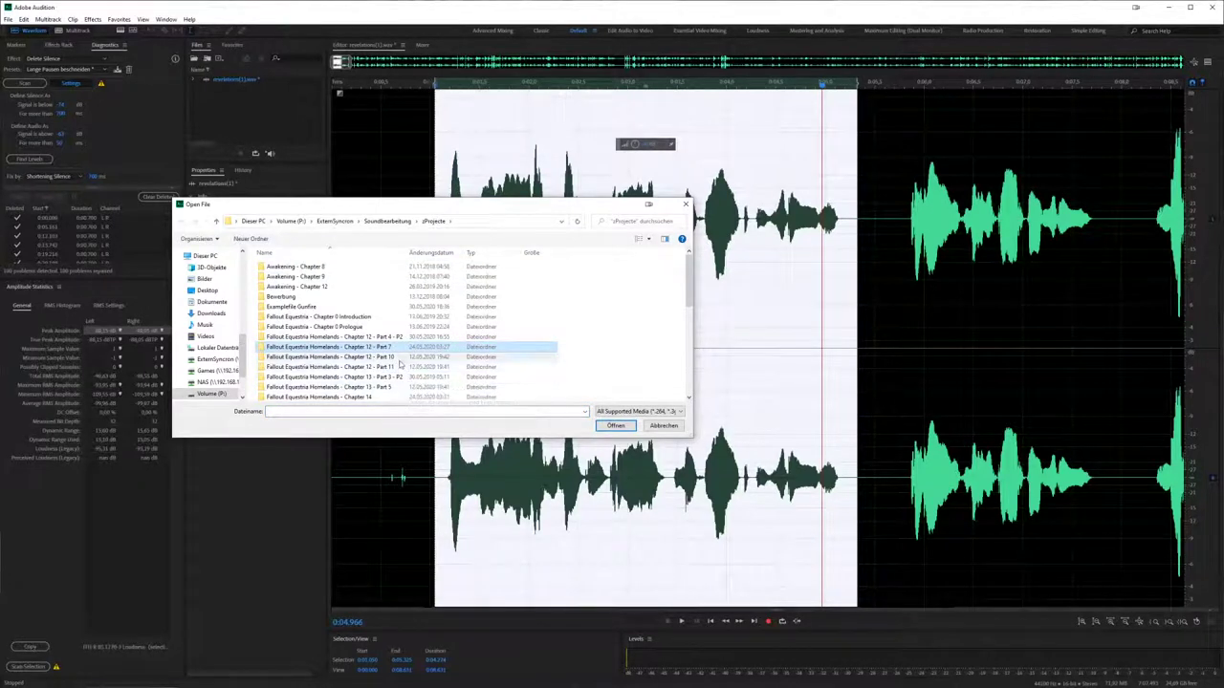
pyautogui.doubleClick(399, 349)
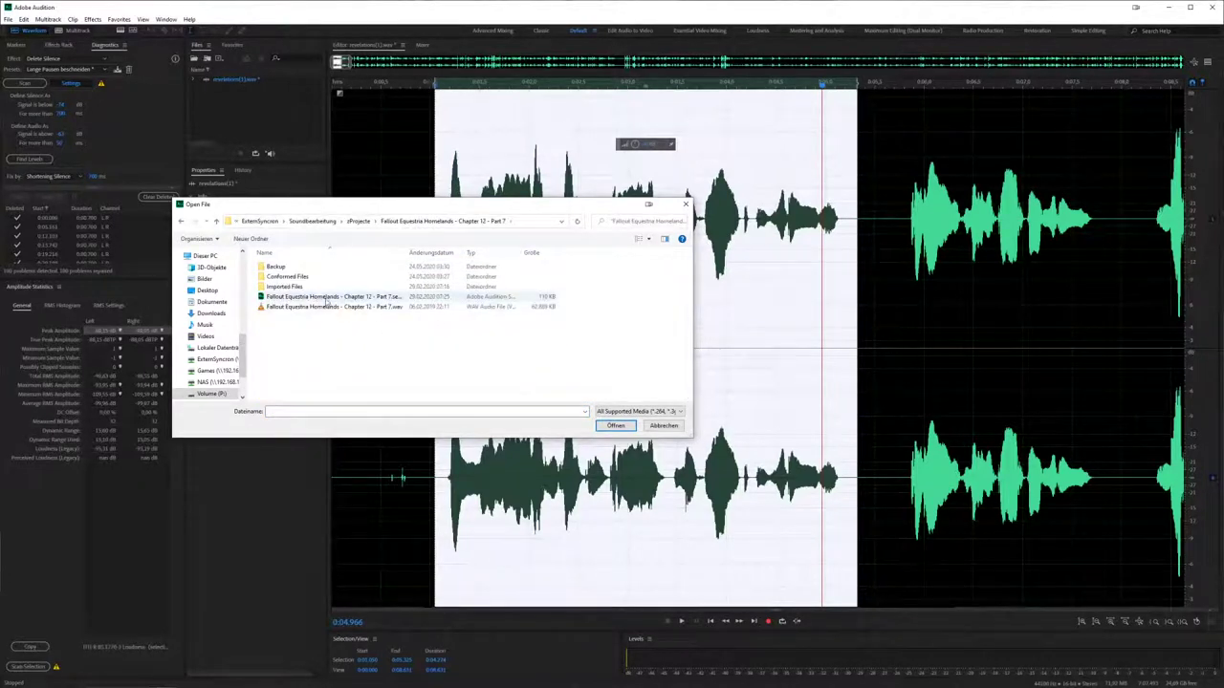
pyautogui.doubleClick(326, 299)
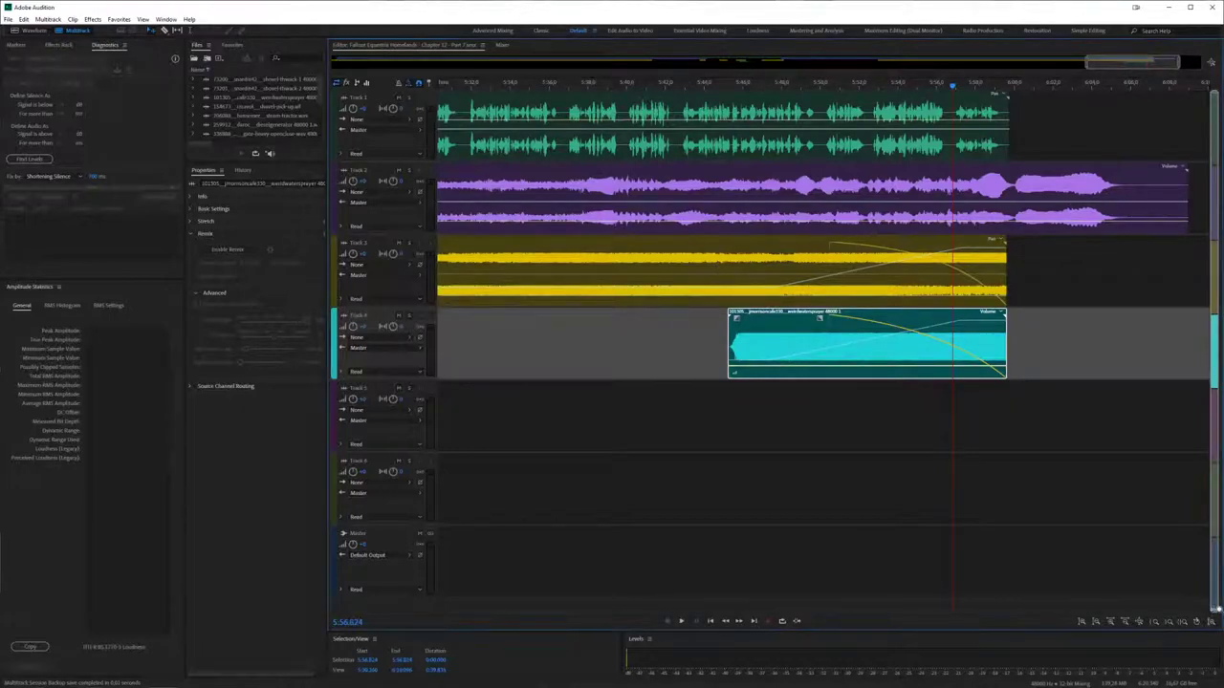
# - Play the session's closing passage from about 5:41, examining the clips and envelopes on Tracks 3 and 4
pyautogui.moveTo(1215, 612); pyautogui.dragTo(1216, 392)
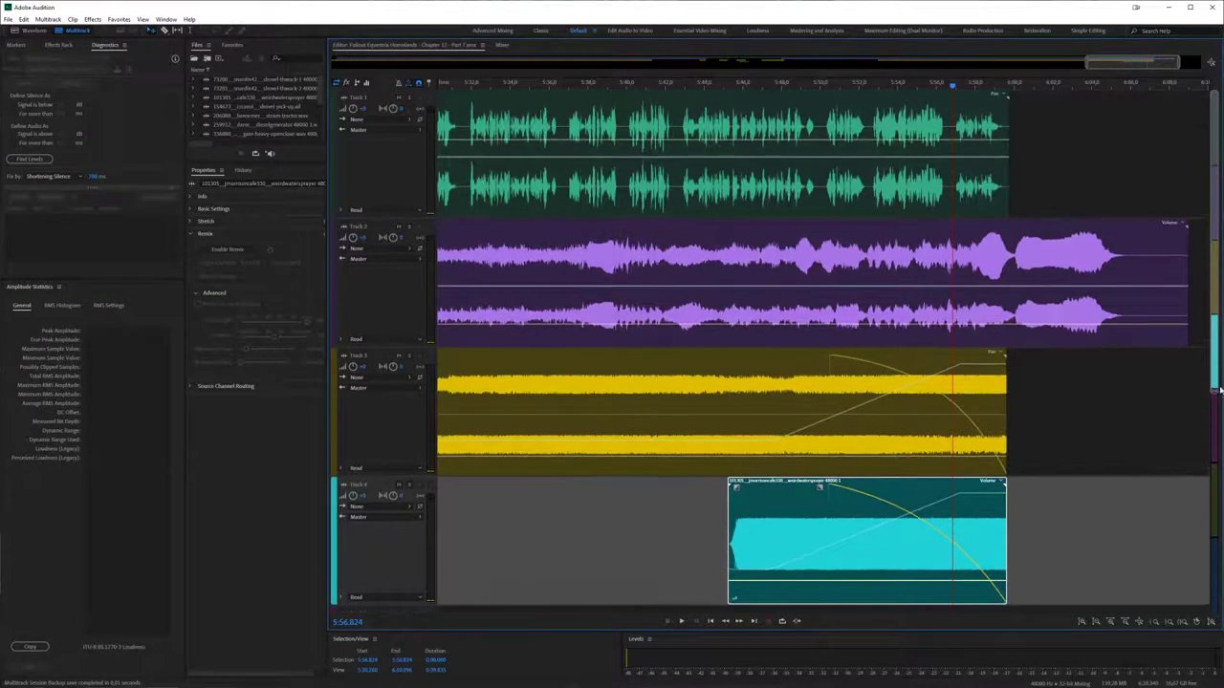
pyautogui.moveTo(1218, 91); pyautogui.dragTo(1215, 240)
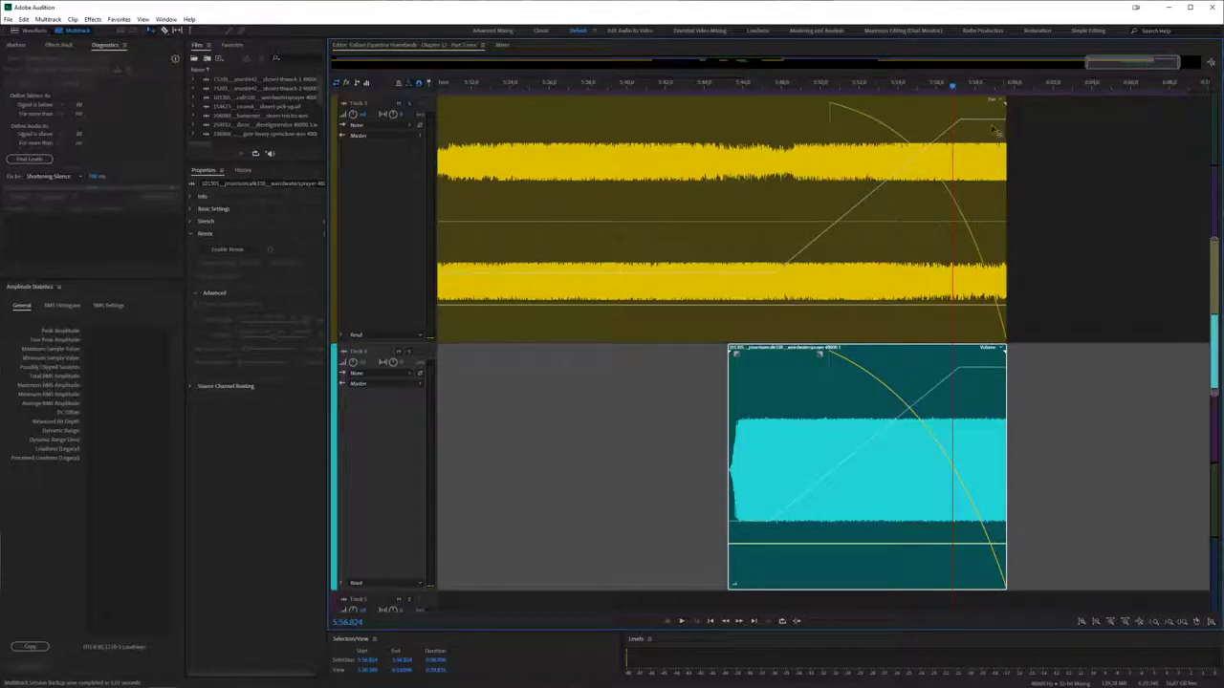
pyautogui.click(652, 84)
pyautogui.press('space')
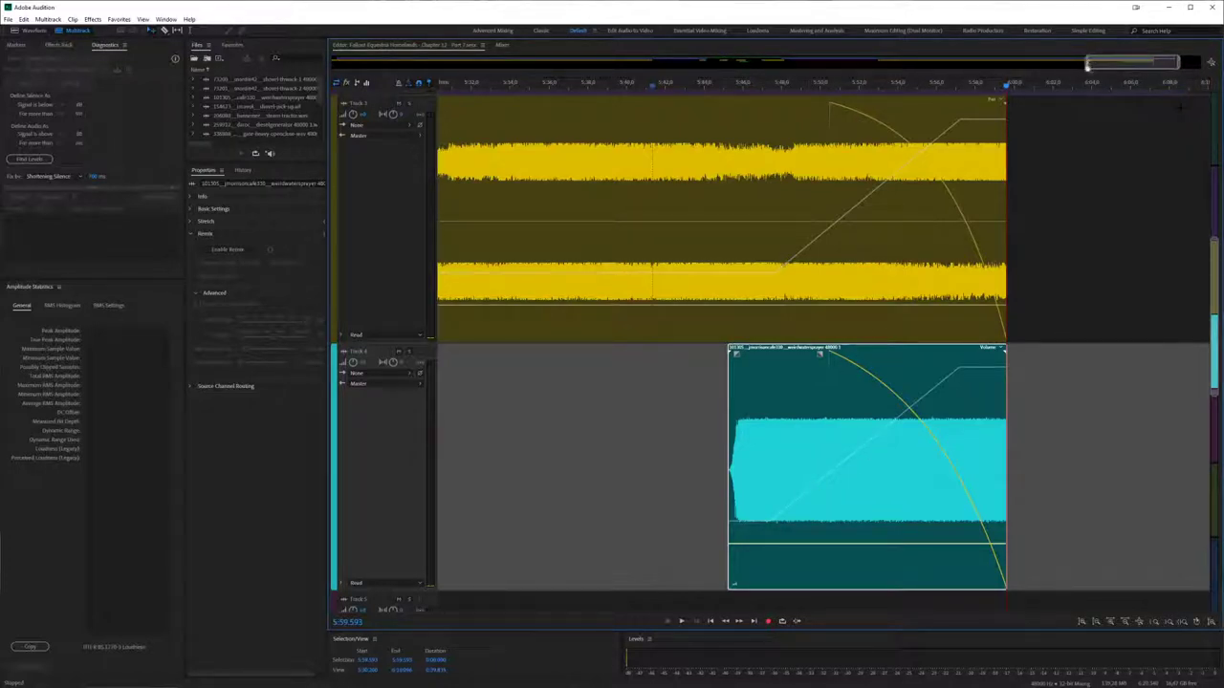
# - Shorten the fade-out at the end of the Track 4 clip and make its curve less steep
pyautogui.moveTo(1086, 67)
pyautogui.mouseDown()
pyautogui.moveTo(1060, 65)
pyautogui.moveTo(1078, 64)
pyautogui.mouseUp()
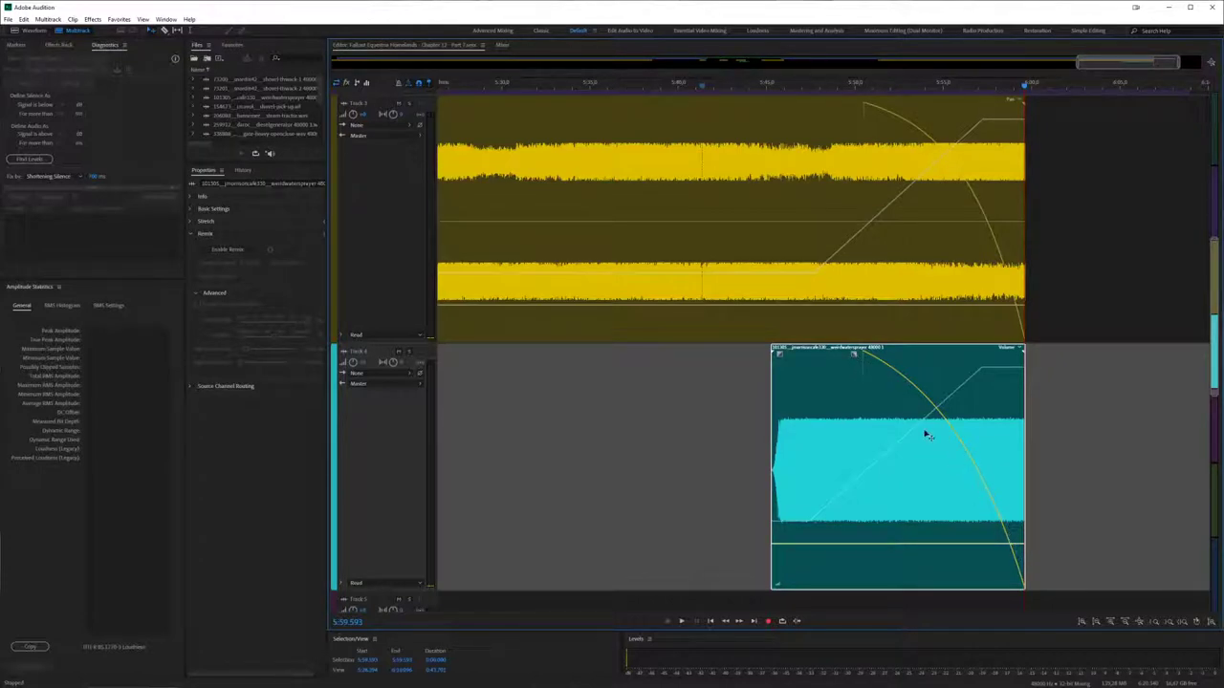
pyautogui.moveTo(853, 355)
pyautogui.mouseDown()
pyautogui.moveTo(1016, 353)
pyautogui.moveTo(866, 358)
pyautogui.mouseUp()
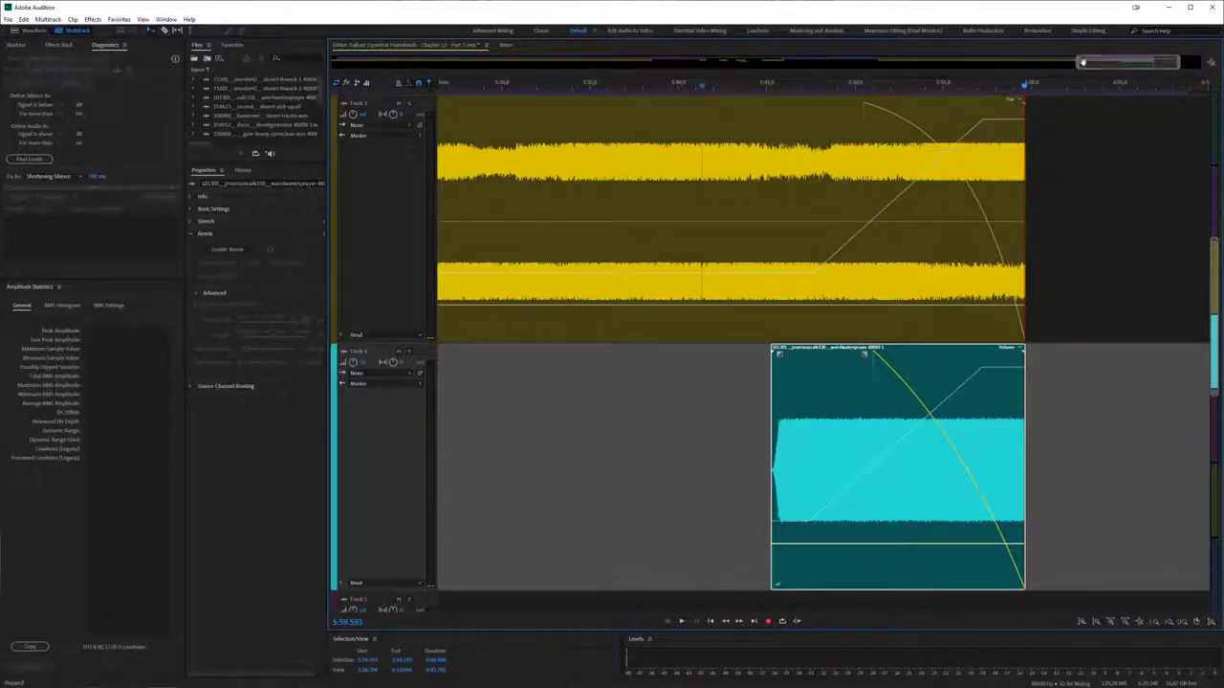
pyautogui.moveTo(1217, 236); pyautogui.dragTo(1215, 91)
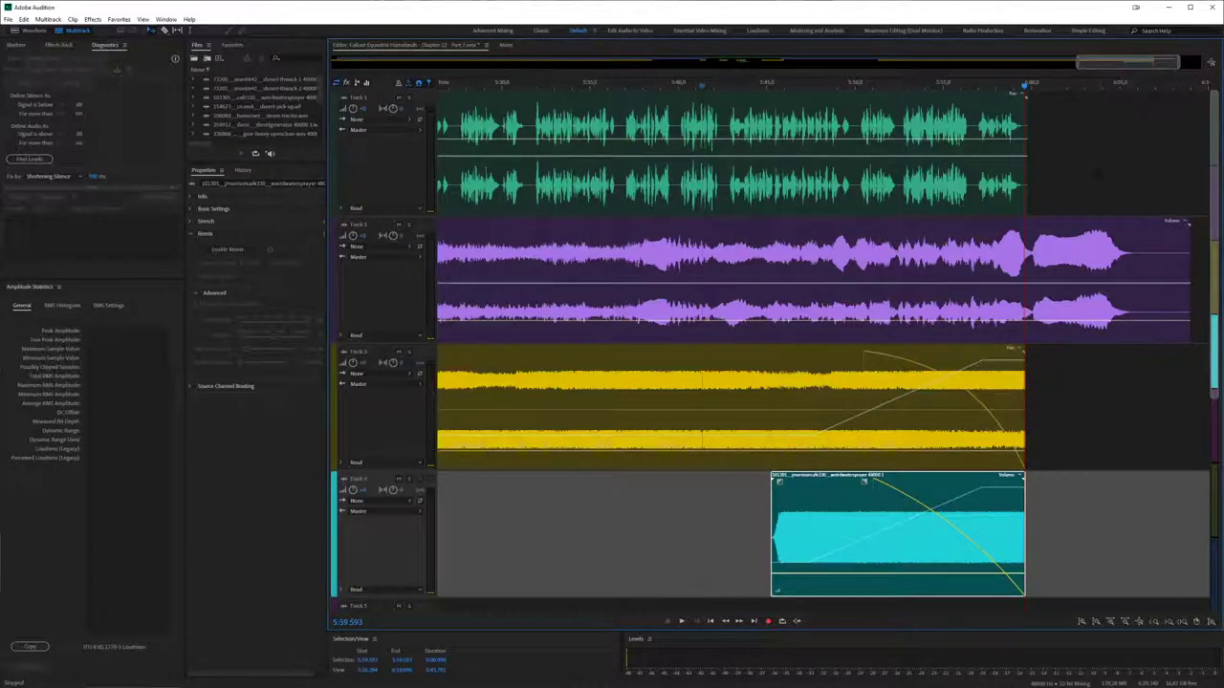
# - Open the multitrack session "Examplefile Gunfire" from its own folder inside zProjecte
pyautogui.click(8, 19)
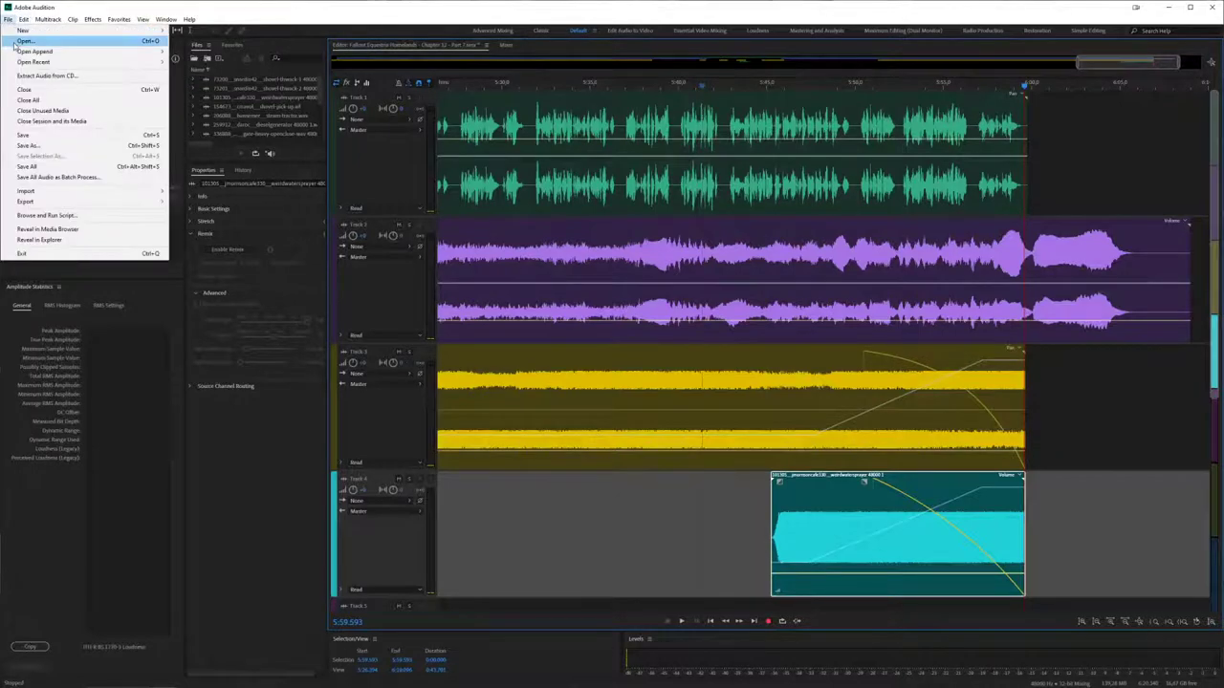
pyautogui.click(38, 42)
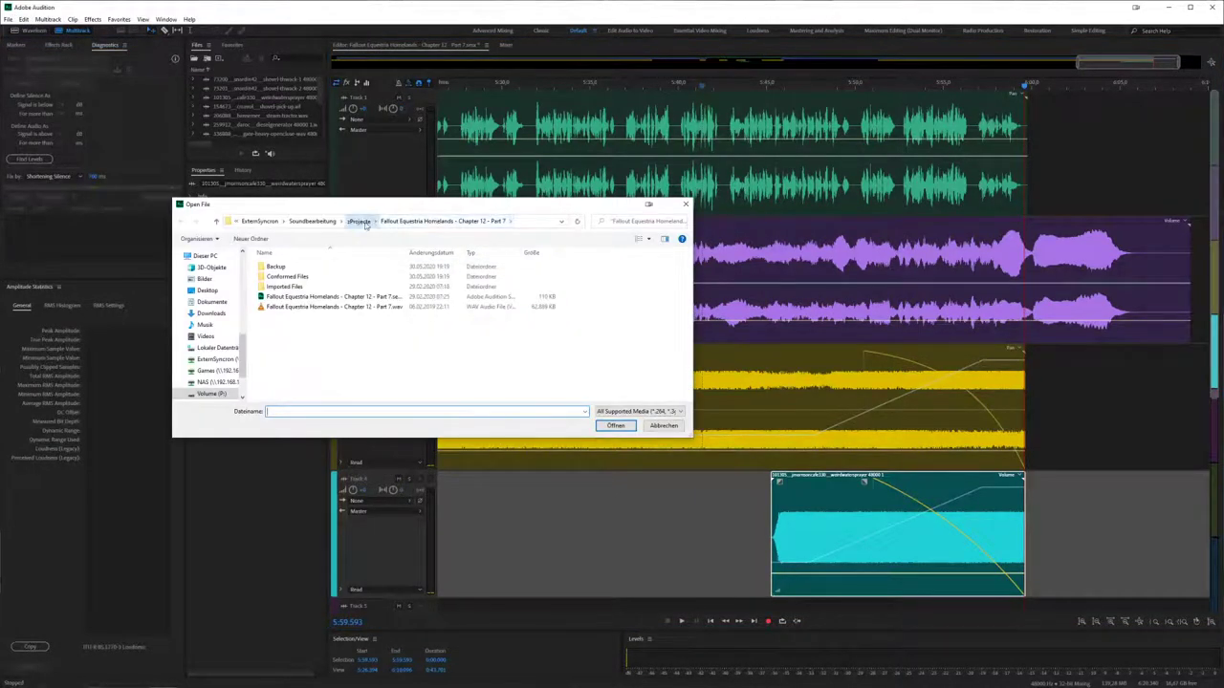
pyautogui.click(362, 222)
pyautogui.doubleClick(316, 306)
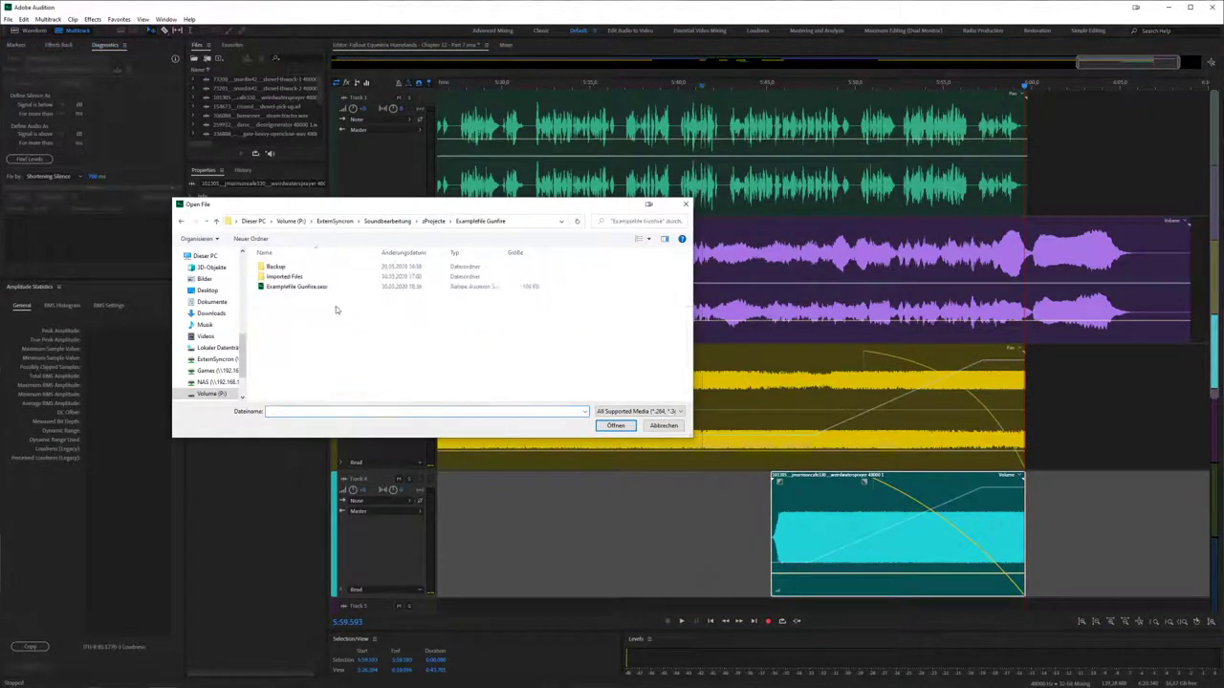
pyautogui.doubleClick(312, 286)
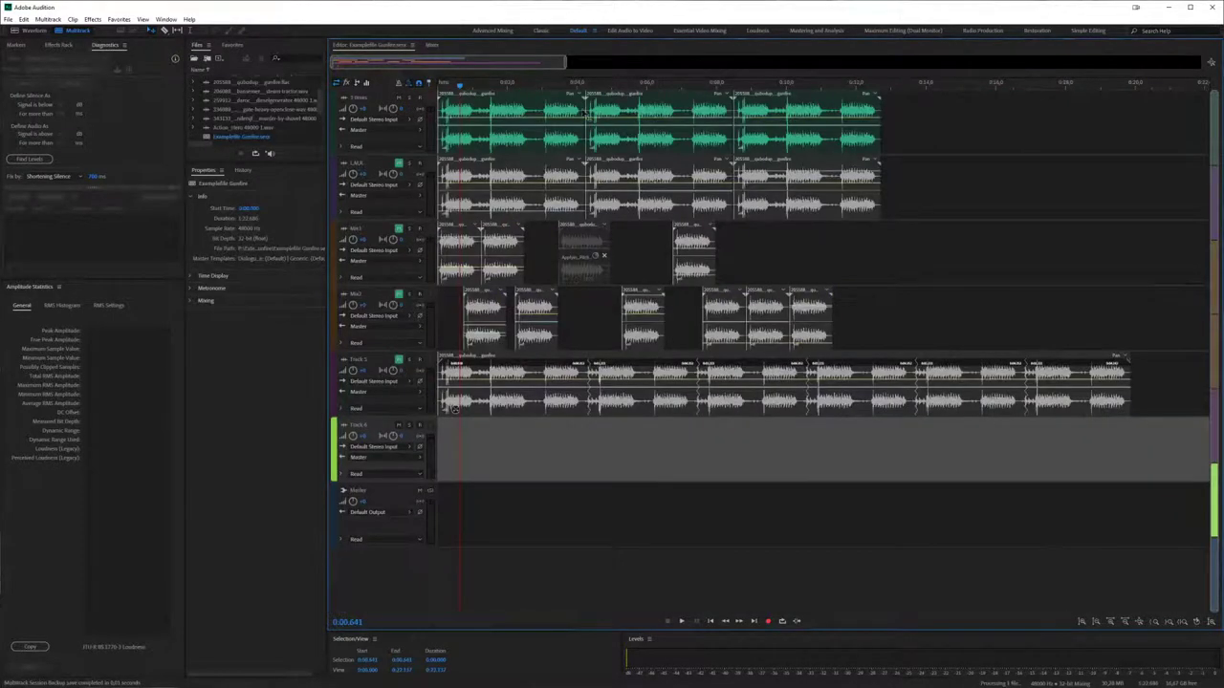
# - Play the session from the start to hear the three repeated gunfire clips on the first track
pyautogui.moveTo(565, 63); pyautogui.dragTo(469, 64)
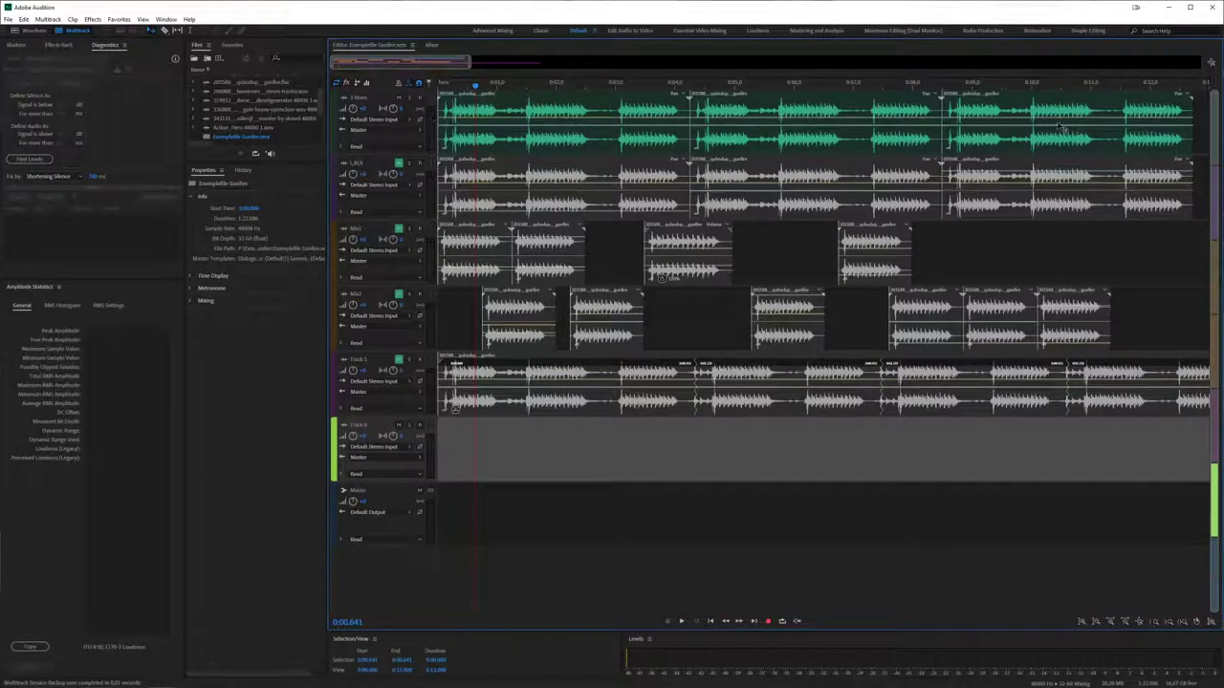
pyautogui.click(440, 84)
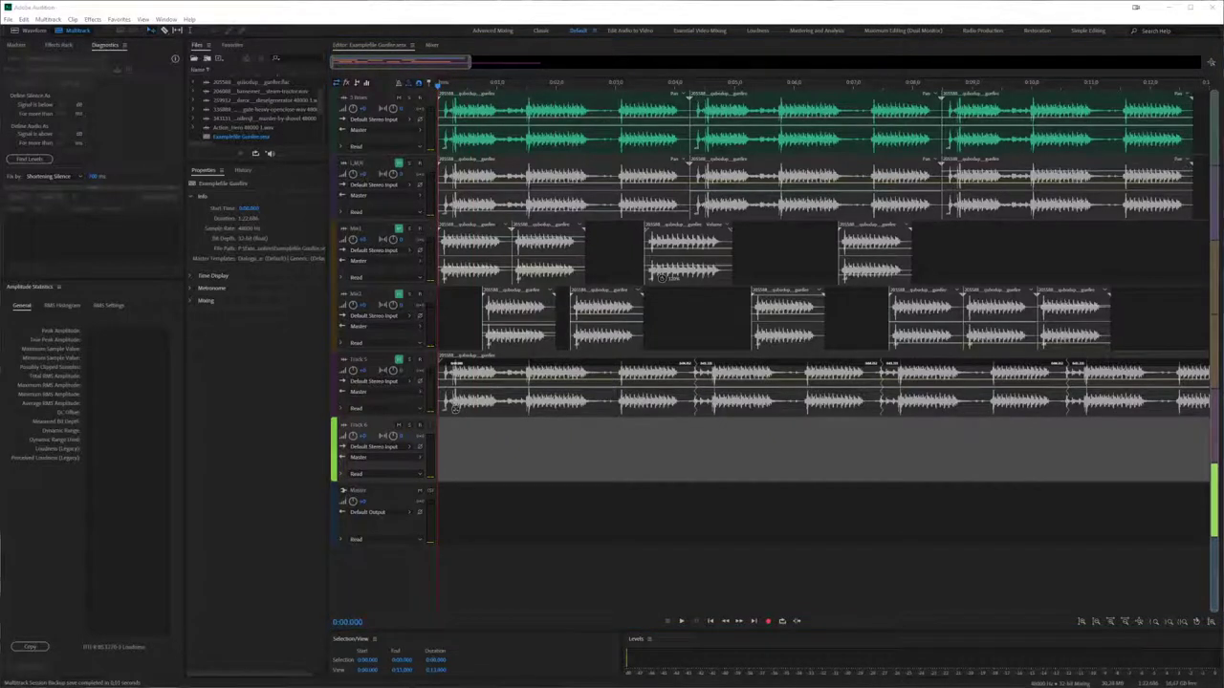
pyautogui.click(497, 134)
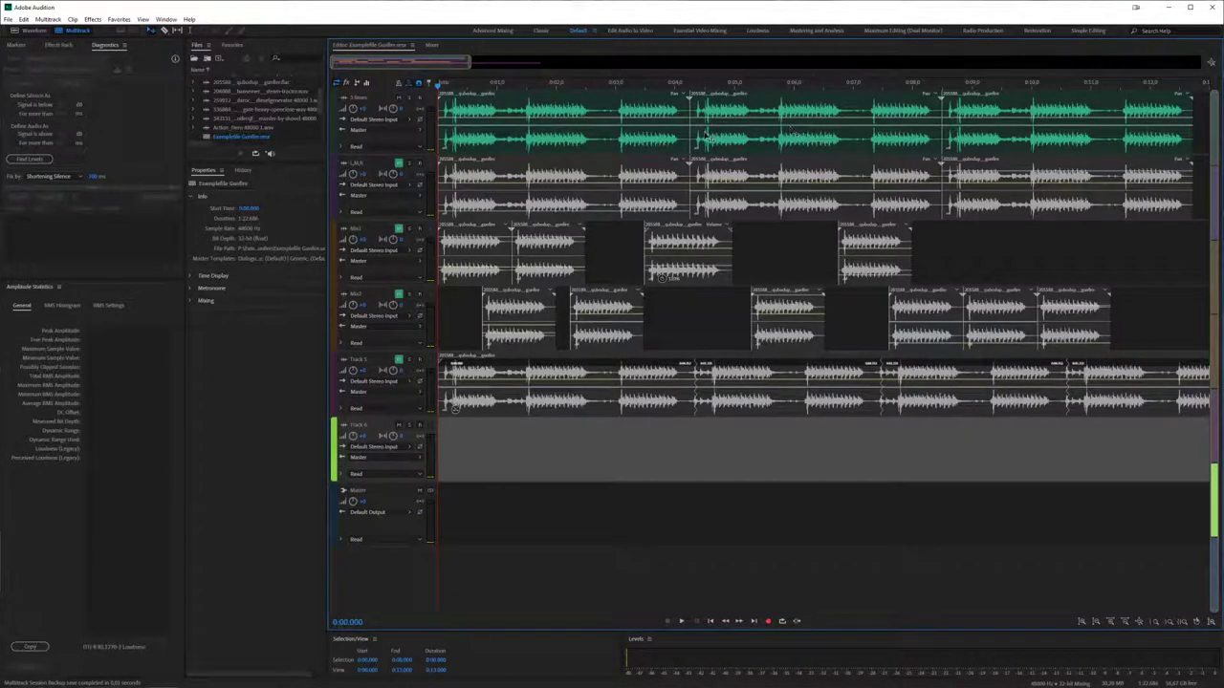
pyautogui.press('space')
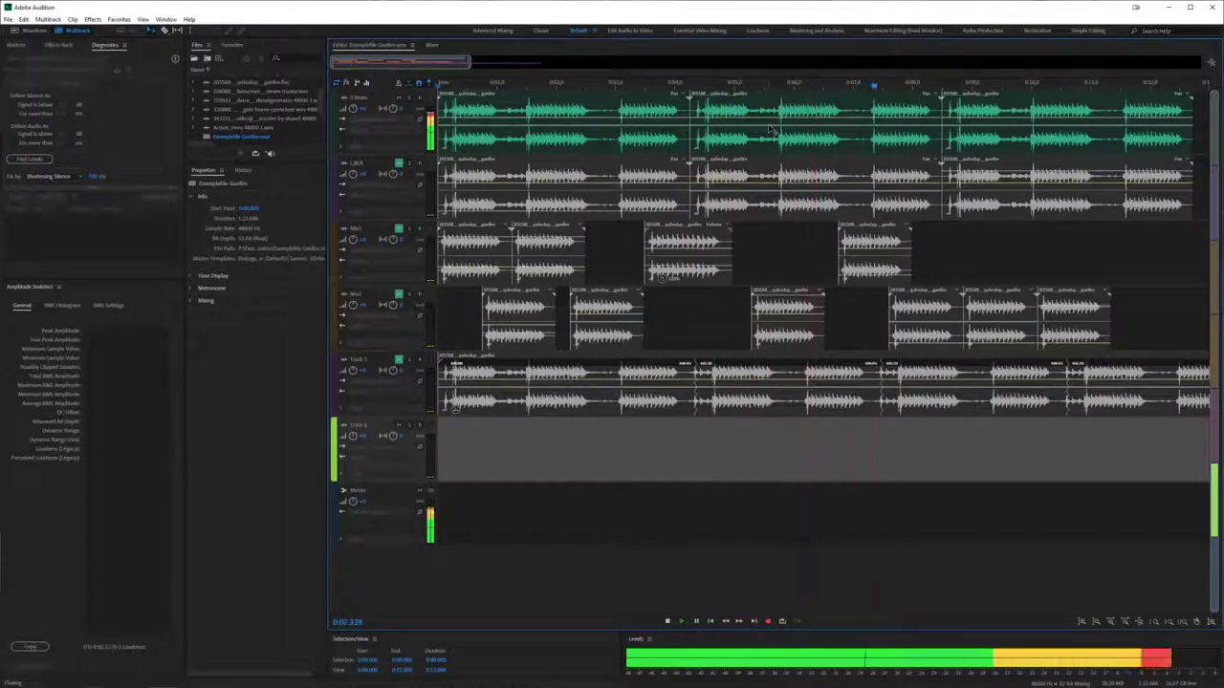
pyautogui.press('space')
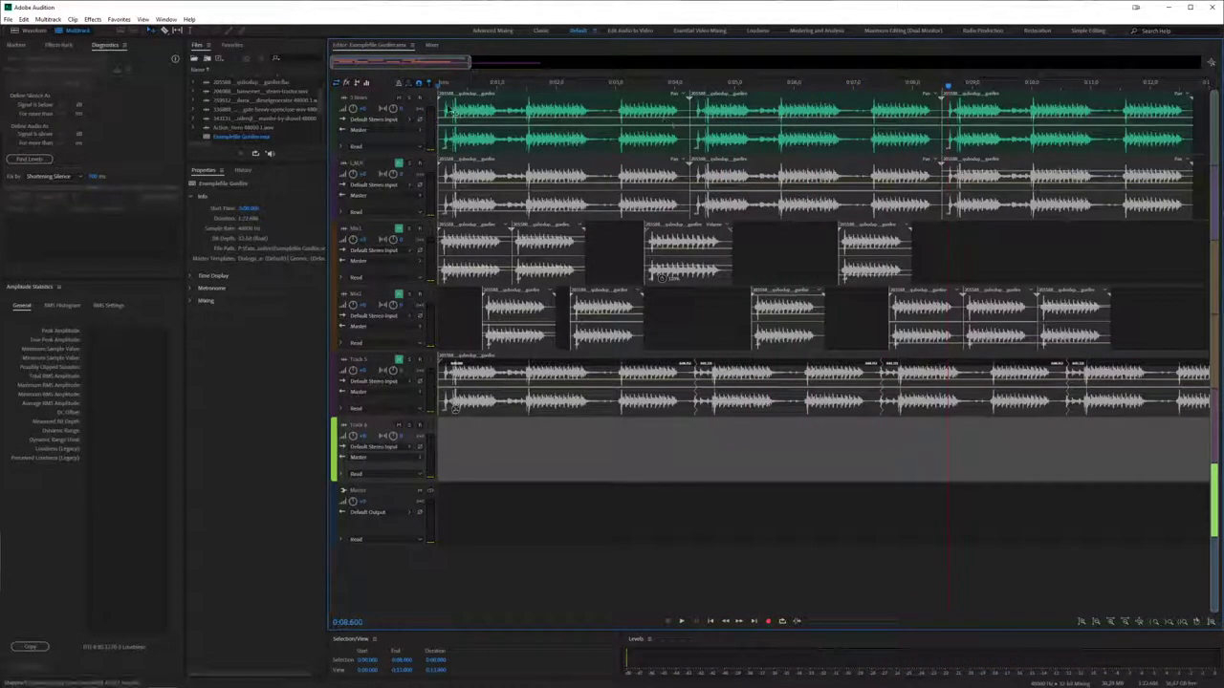
# - Unmute the second track, mute the first one, and play the session from the beginning
pyautogui.click(404, 171)
pyautogui.click(400, 105)
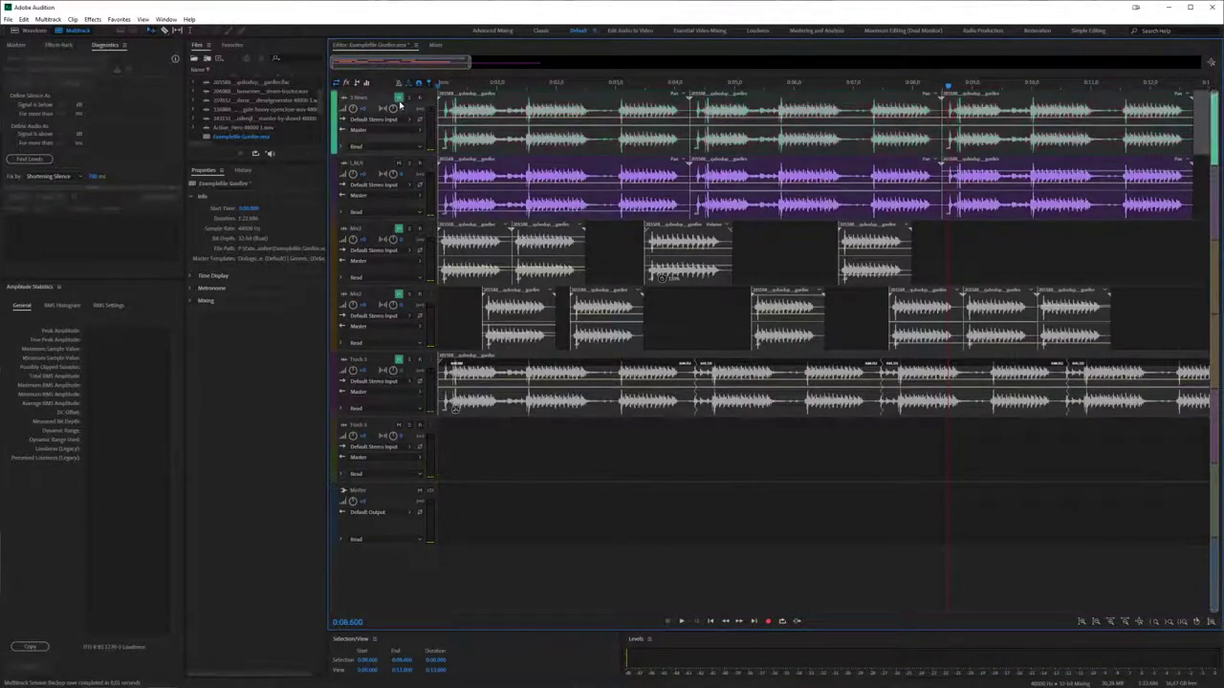
pyautogui.press('Home')
pyautogui.press('space')
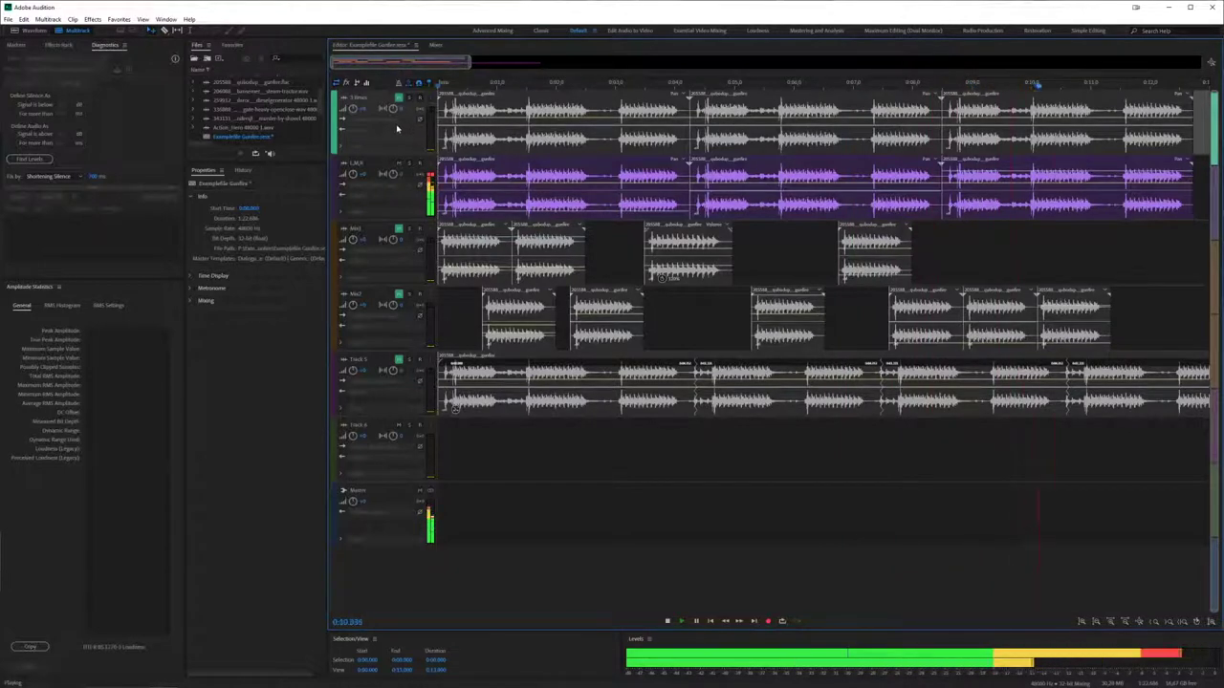
pyautogui.press('space')
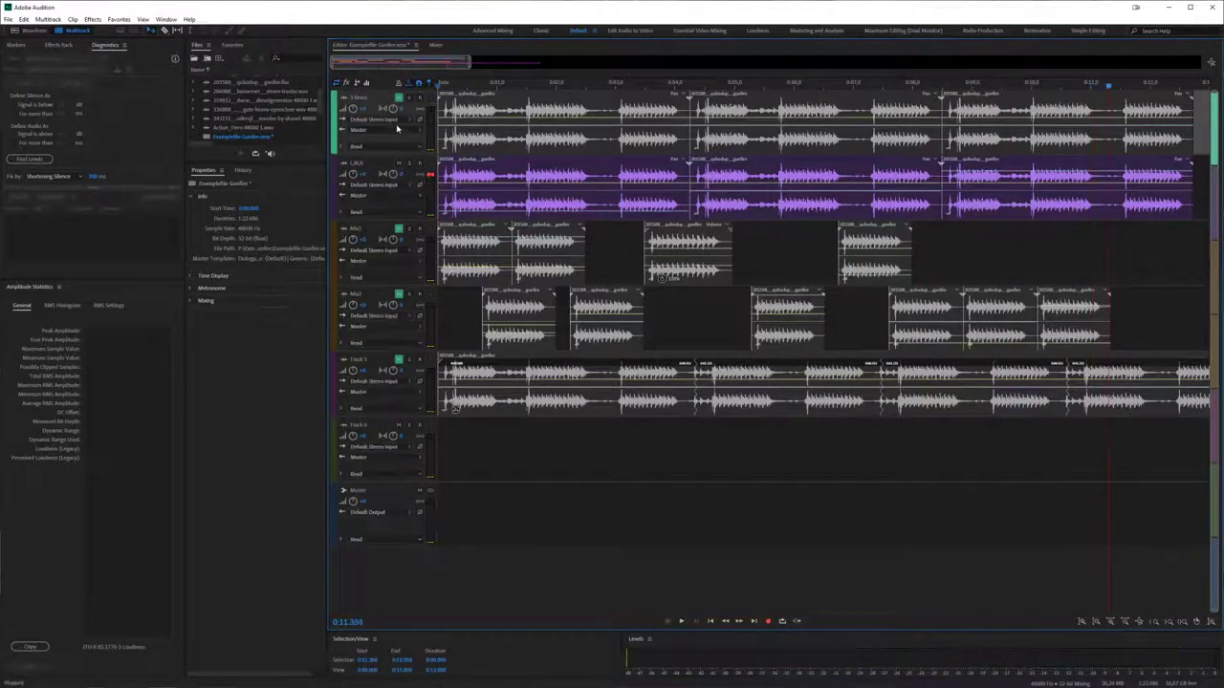
# - Mute the second track, unmute the third and fourth tracks, and audition the staggered gunfire clips
pyautogui.click(431, 178)
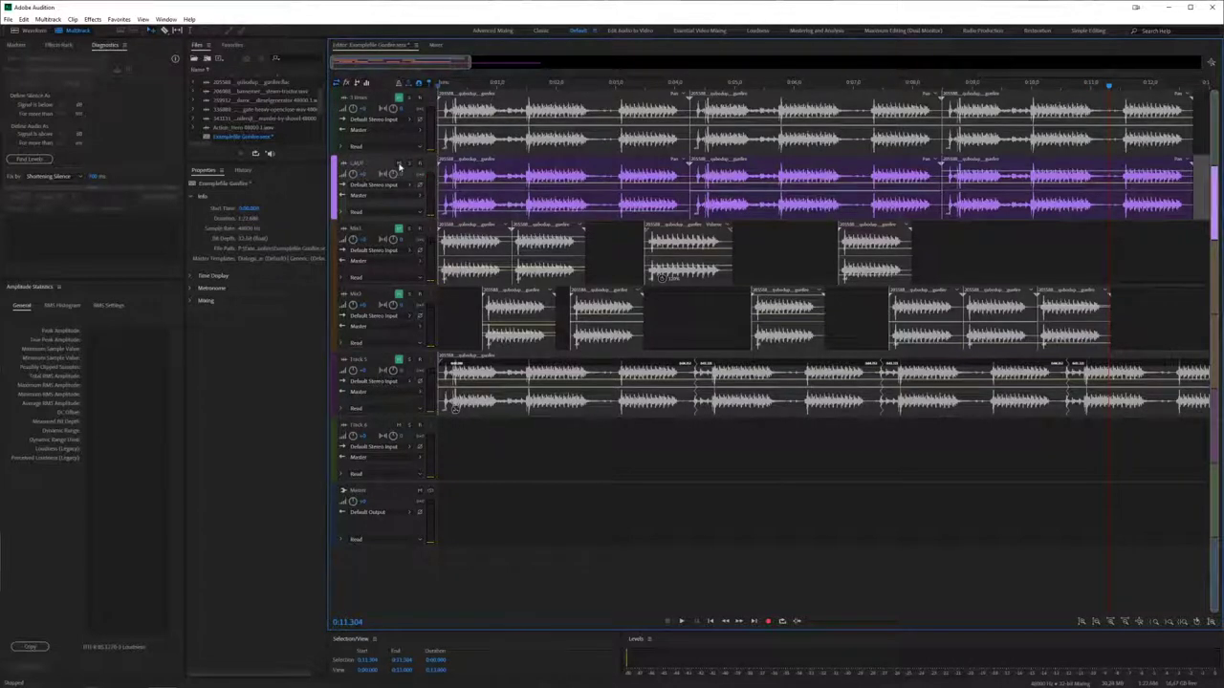
pyautogui.click(399, 233)
pyautogui.click(396, 299)
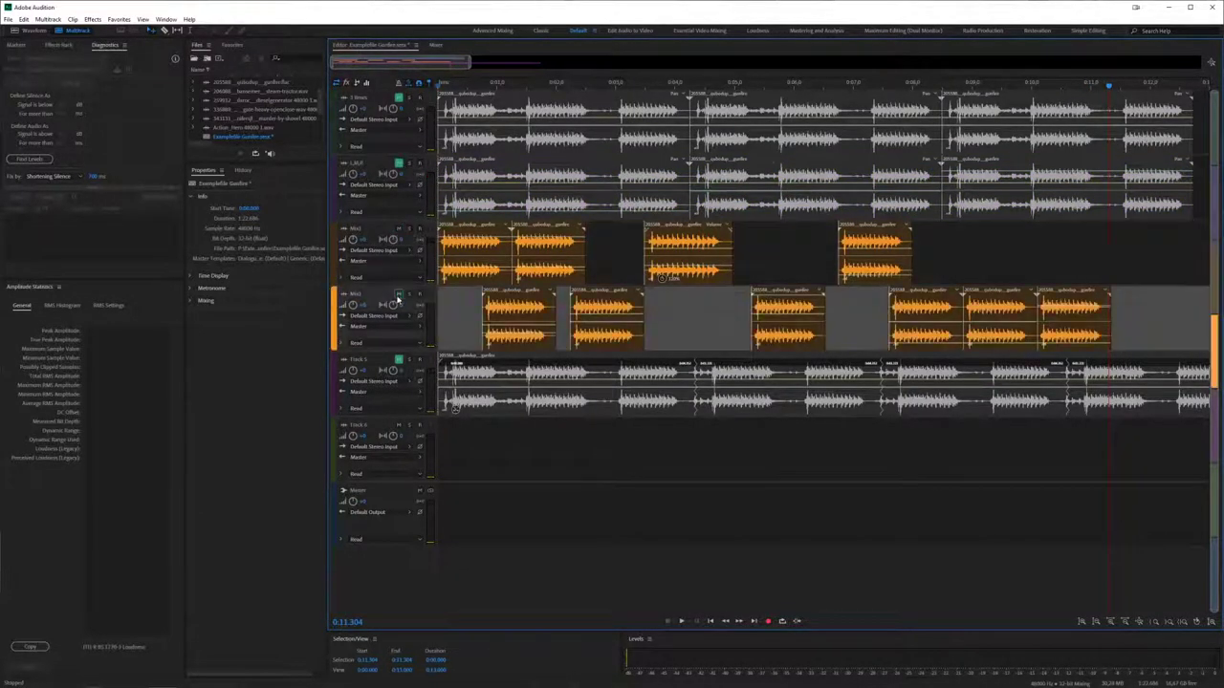
pyautogui.click(527, 85)
pyautogui.press('space')
pyautogui.press('space')
pyautogui.press('Home')
pyautogui.click(48, 19)
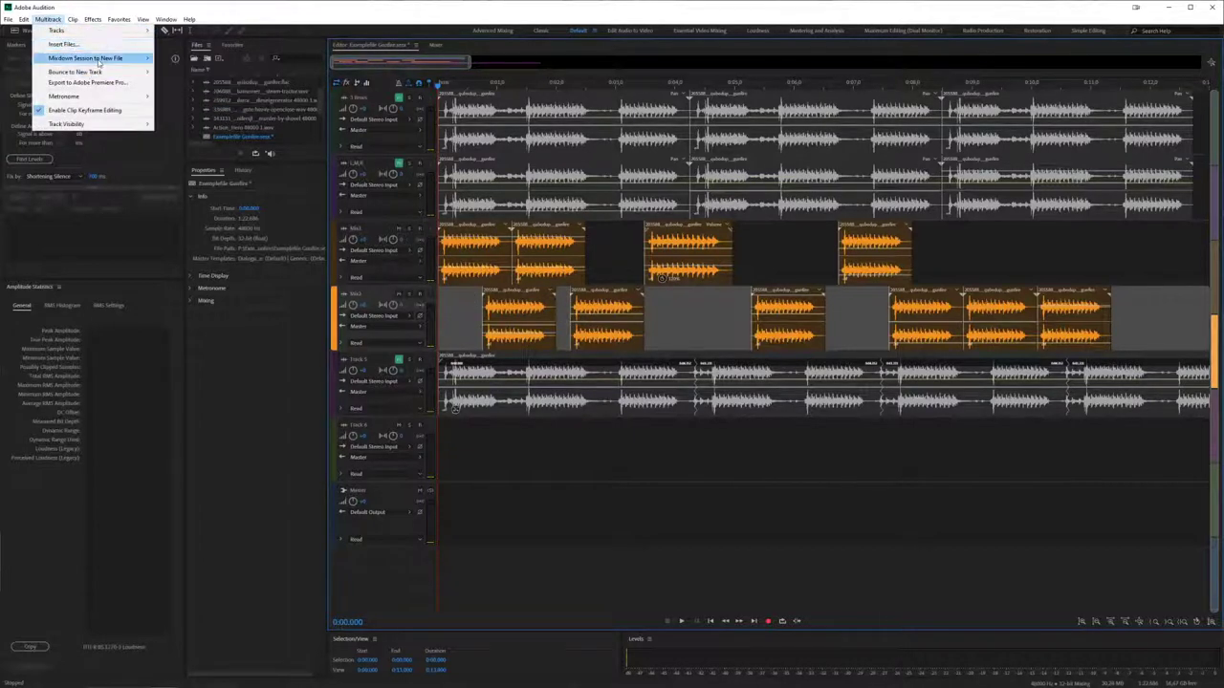
pyautogui.moveTo(98, 63)
pyautogui.moveTo(138, 31)
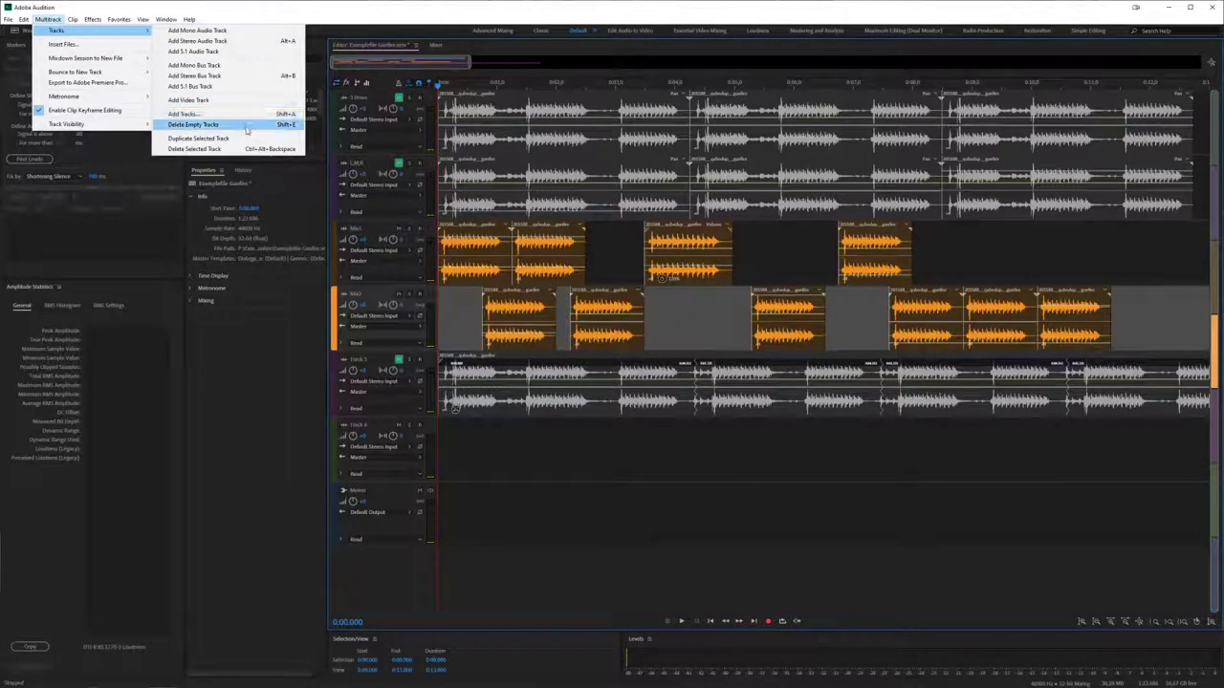
pyautogui.click(618, 456)
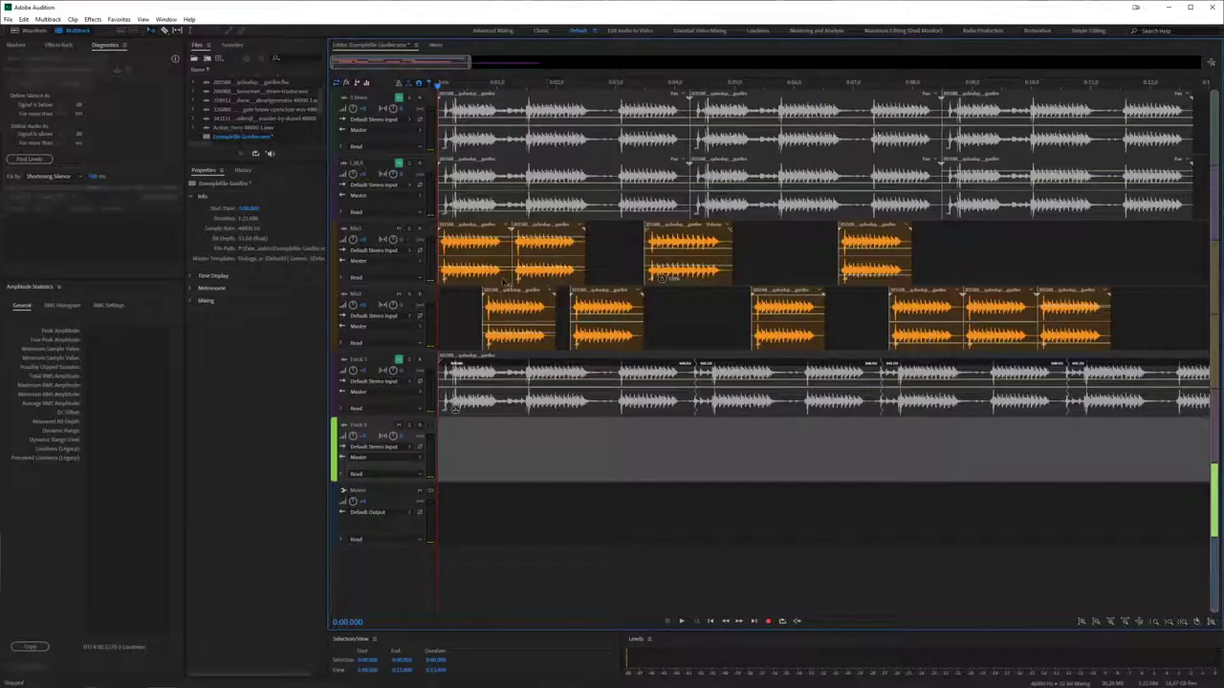
# - Select the stretched clip on the third track and play the layered gunfire mix from the start
pyautogui.click(688, 251)
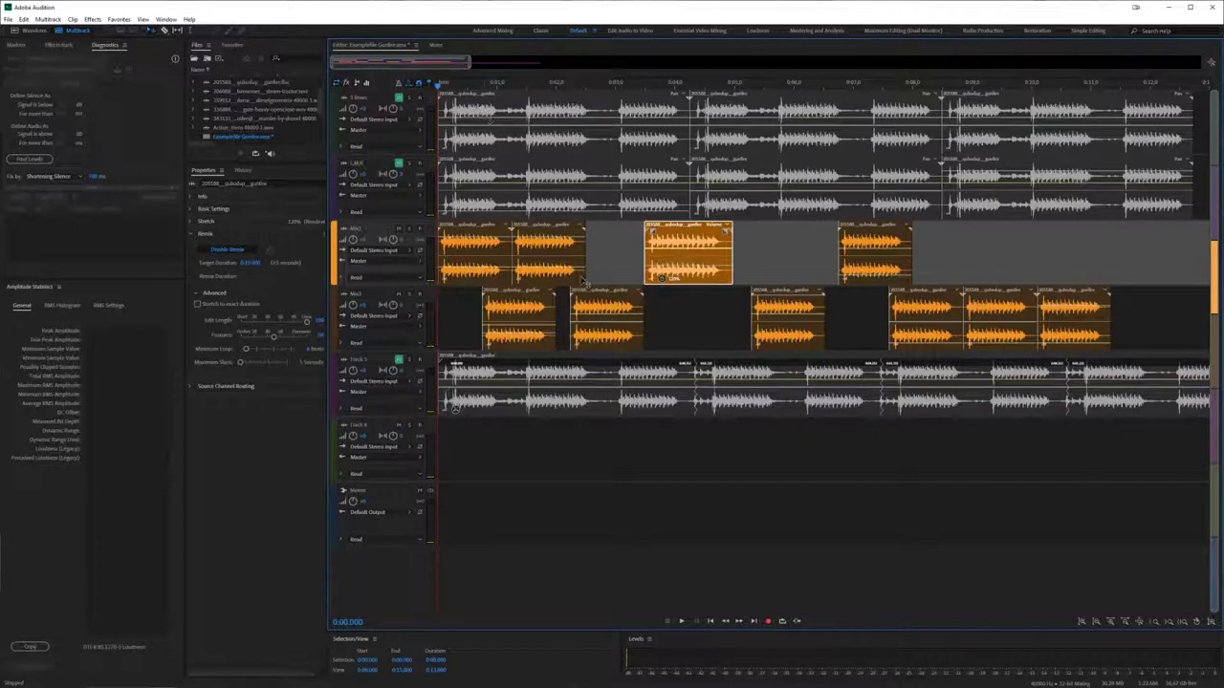
pyautogui.press('space')
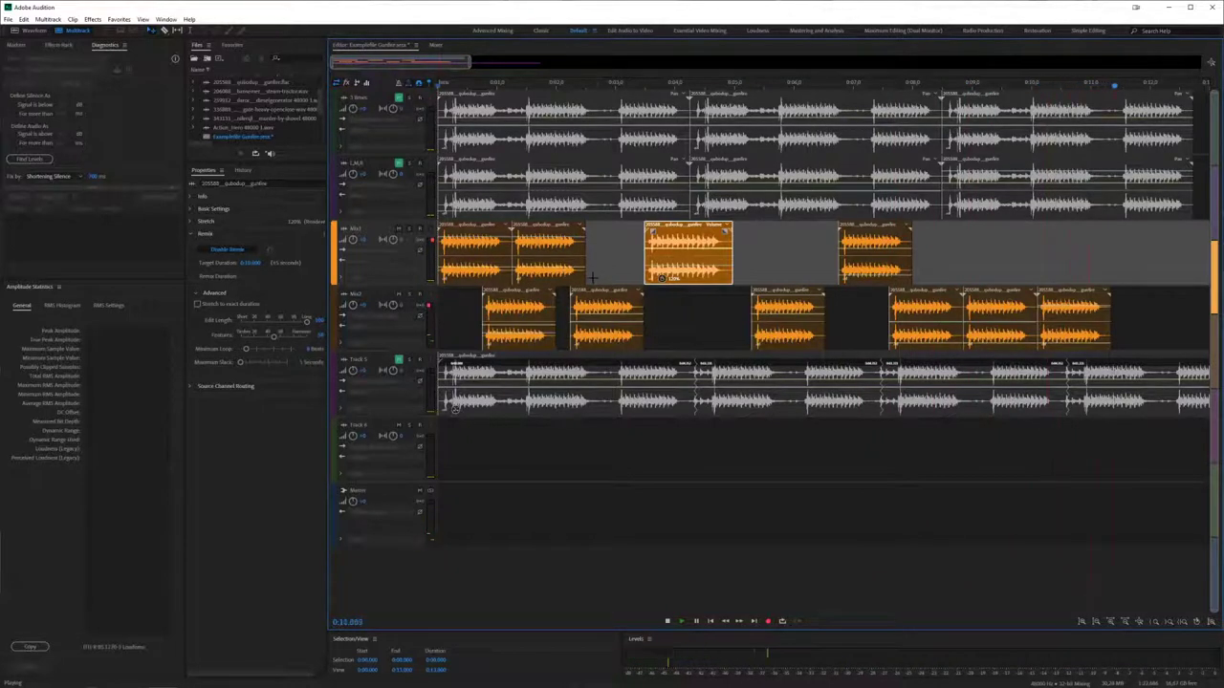
pyautogui.press('space')
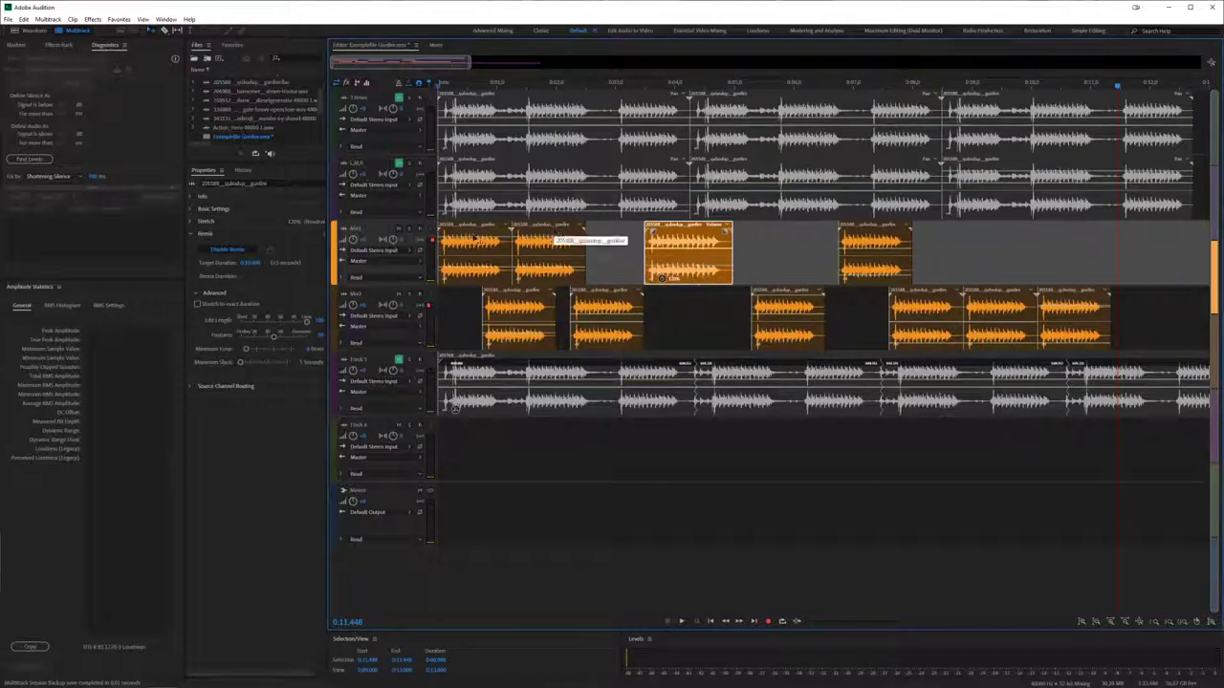
# - Open the multitrack session "Fallout Equestria Homelands - Chapter 14" from its project folder
pyautogui.click(8, 19)
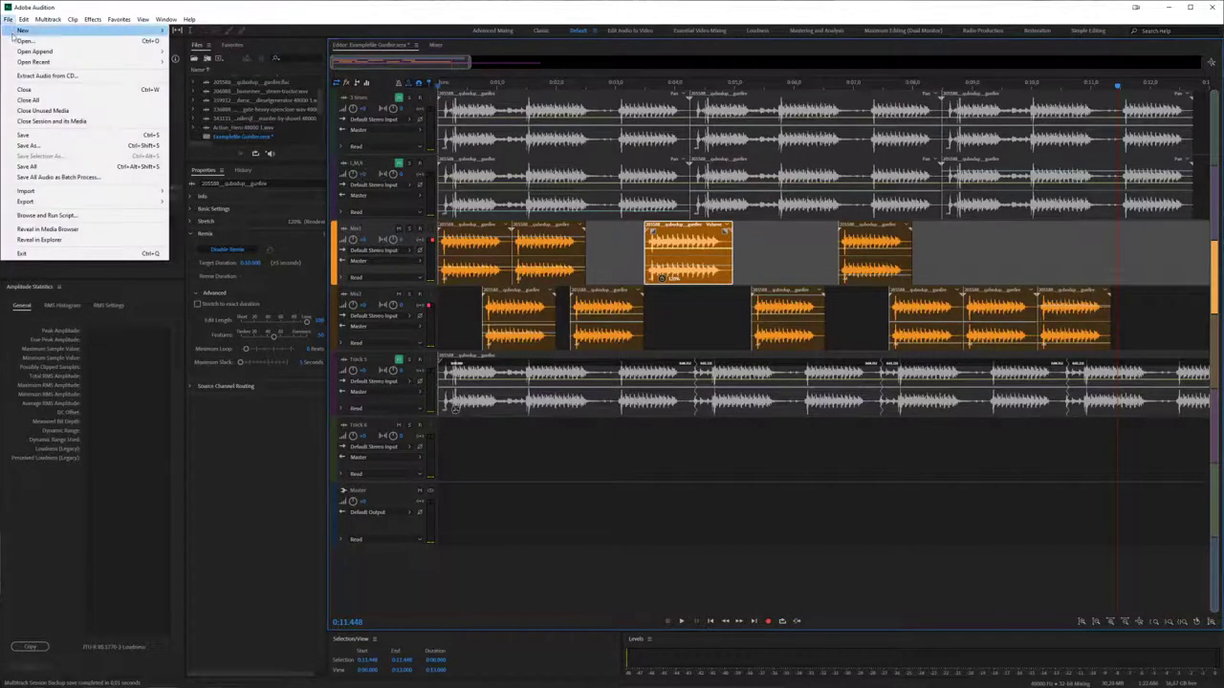
pyautogui.click(14, 44)
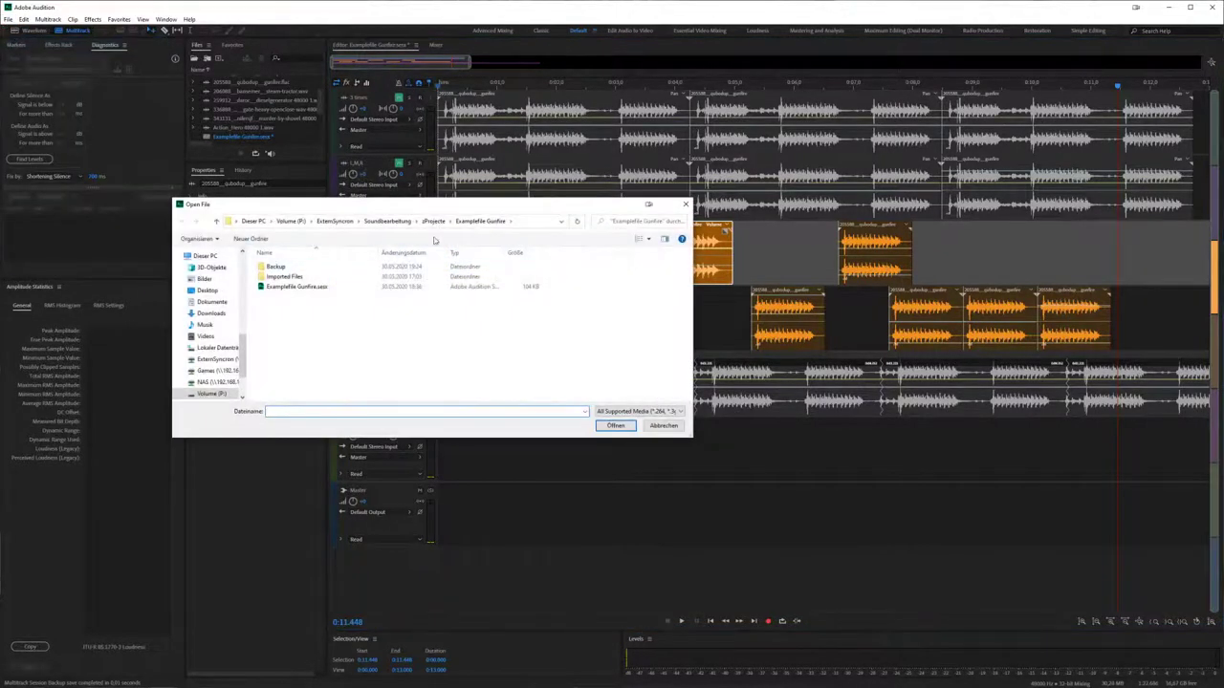
pyautogui.click(433, 221)
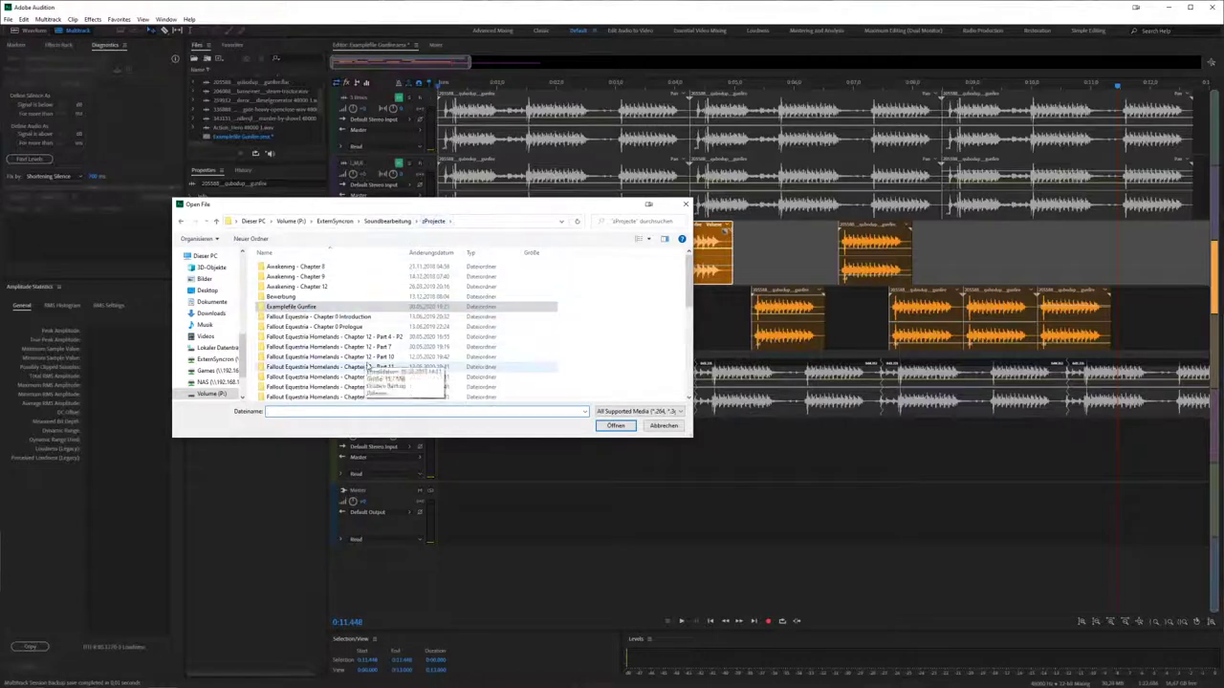
pyautogui.click(372, 346)
pyautogui.scroll(-1, 374, 365)
pyautogui.doubleClick(373, 345)
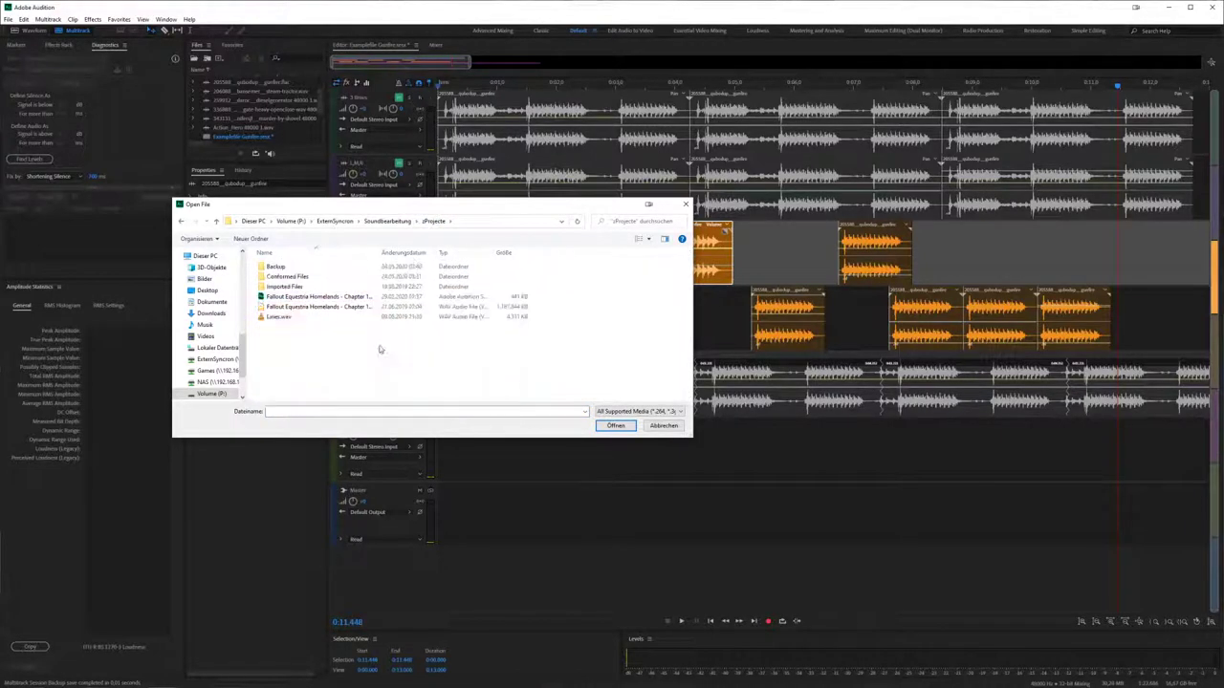
pyautogui.doubleClick(322, 298)
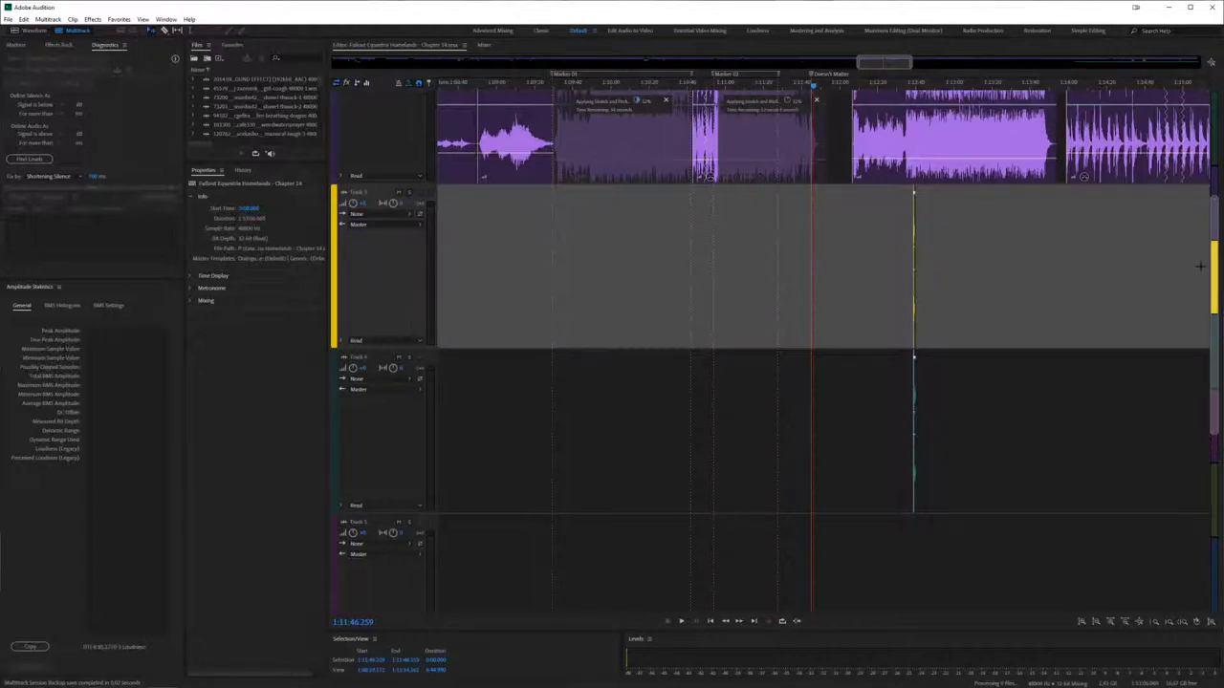
# - Examine the stretched and cut "ES_Shadows - Phoenix Tail" music clips on Track 2 from Marker 01 onward
pyautogui.scroll(1, 1212, 278)
pyautogui.scroll(4, 1212, 277)
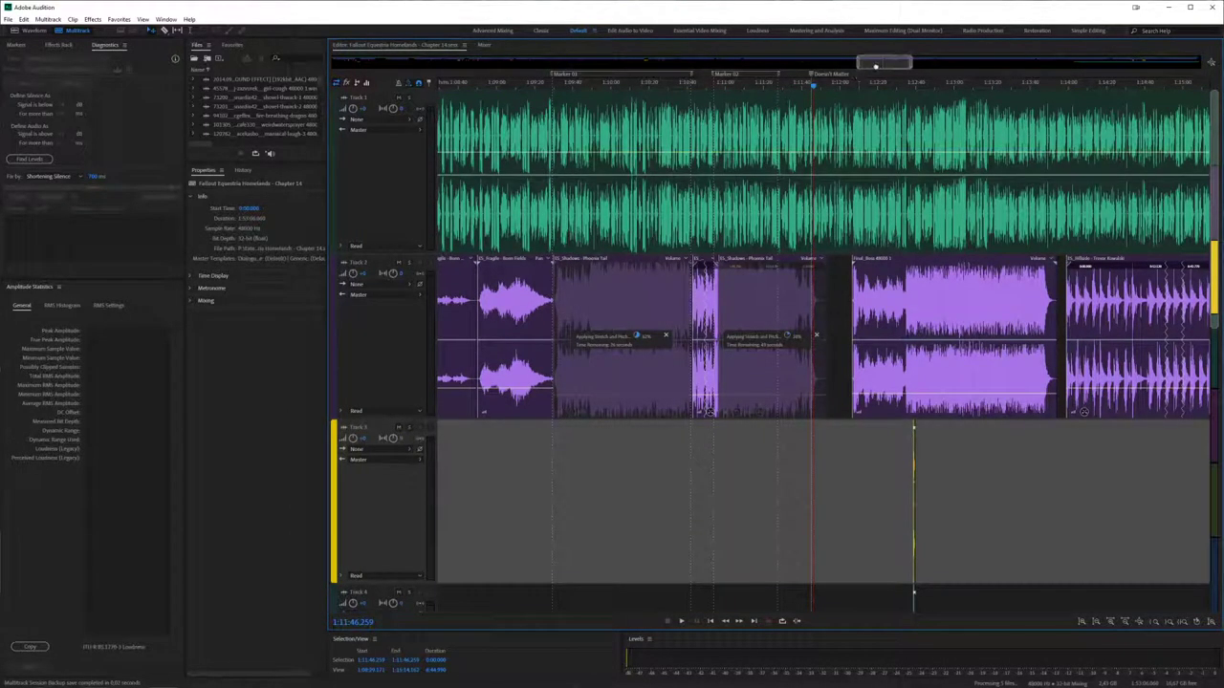
pyautogui.moveTo(875, 66)
pyautogui.mouseDown()
pyautogui.moveTo(864, 65)
pyautogui.moveTo(909, 64)
pyautogui.moveTo(884, 64)
pyautogui.mouseUp()
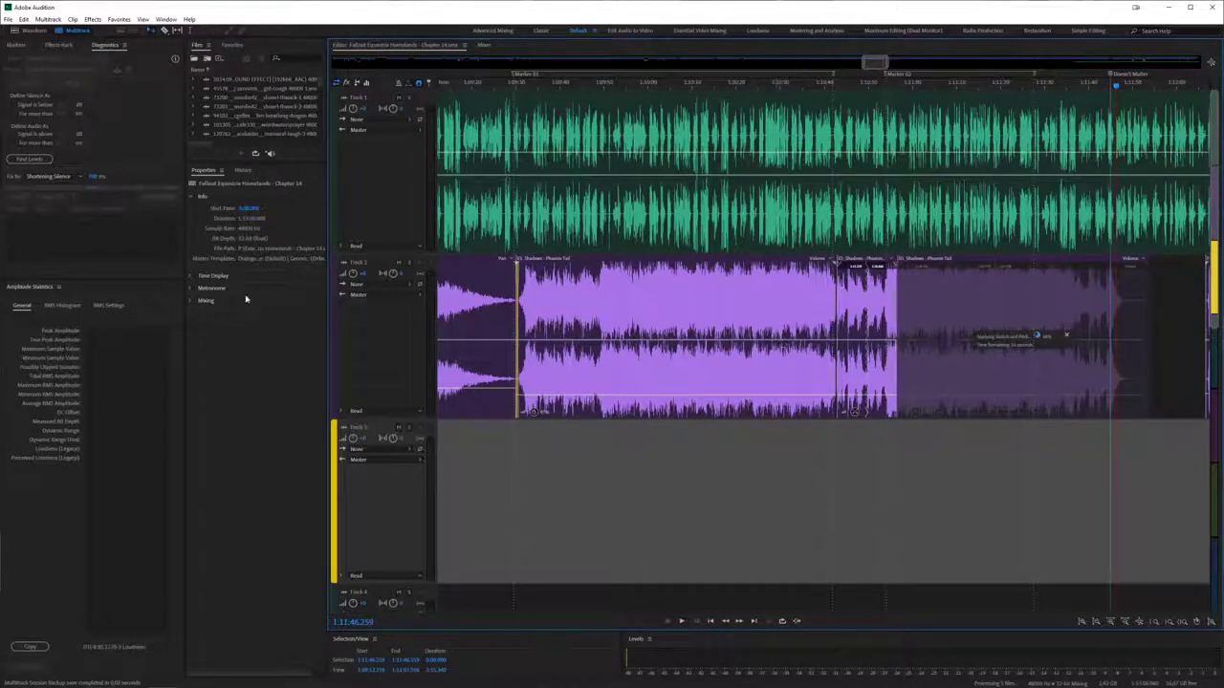
pyautogui.click(599, 298)
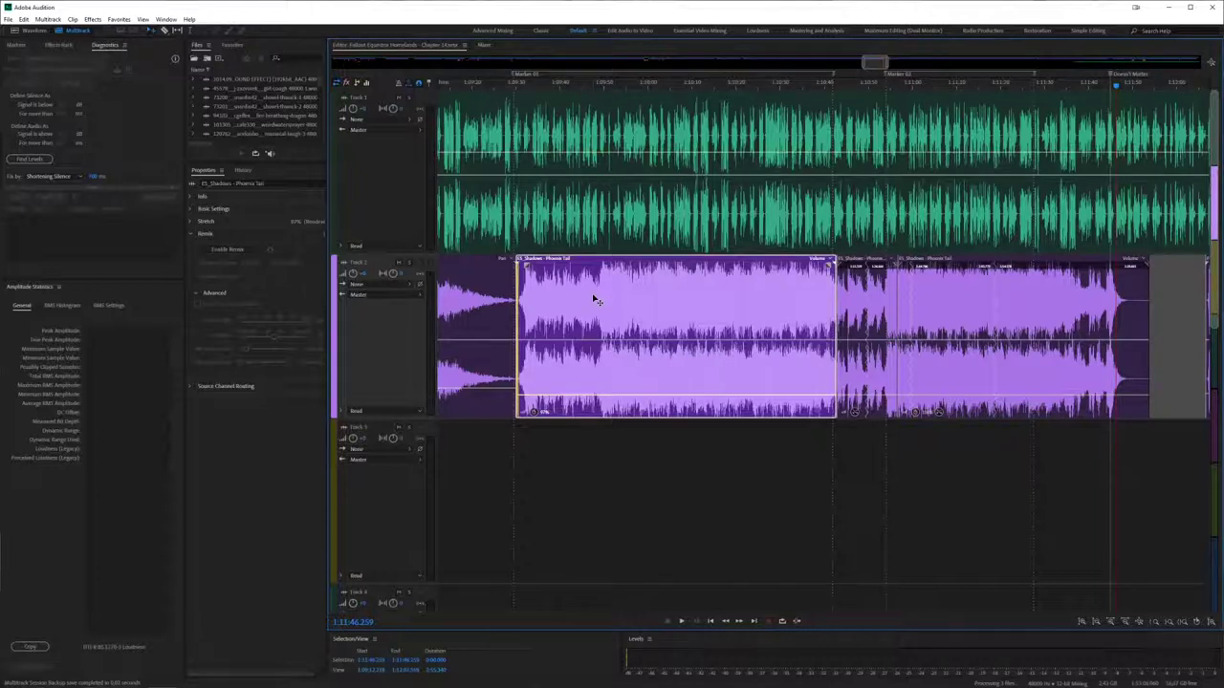
pyautogui.hotkey('ctrl', 'z')
pyautogui.click(604, 313)
# - Place the original "ES_Shadows - Phoenix Tail" file on Track 4, starting at Marker 01, to compare with the Track 2 clips
pyautogui.moveTo(1221, 337); pyautogui.dragTo(1215, 386)
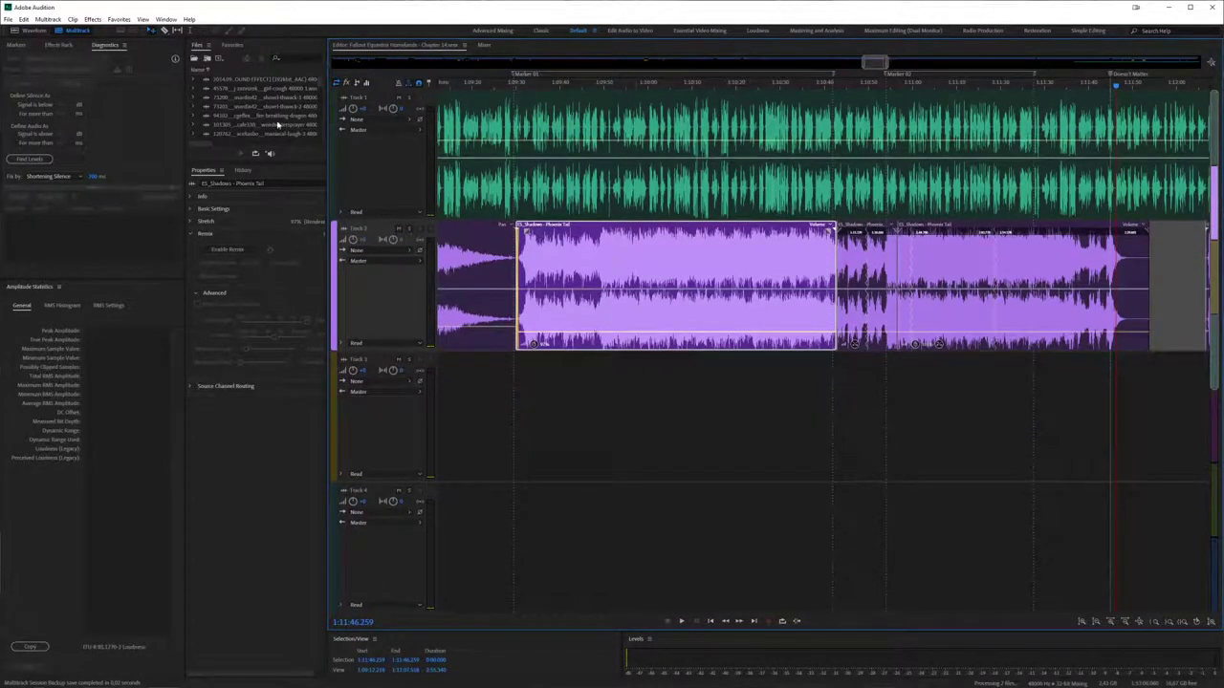
pyautogui.scroll(-5, 316, 96)
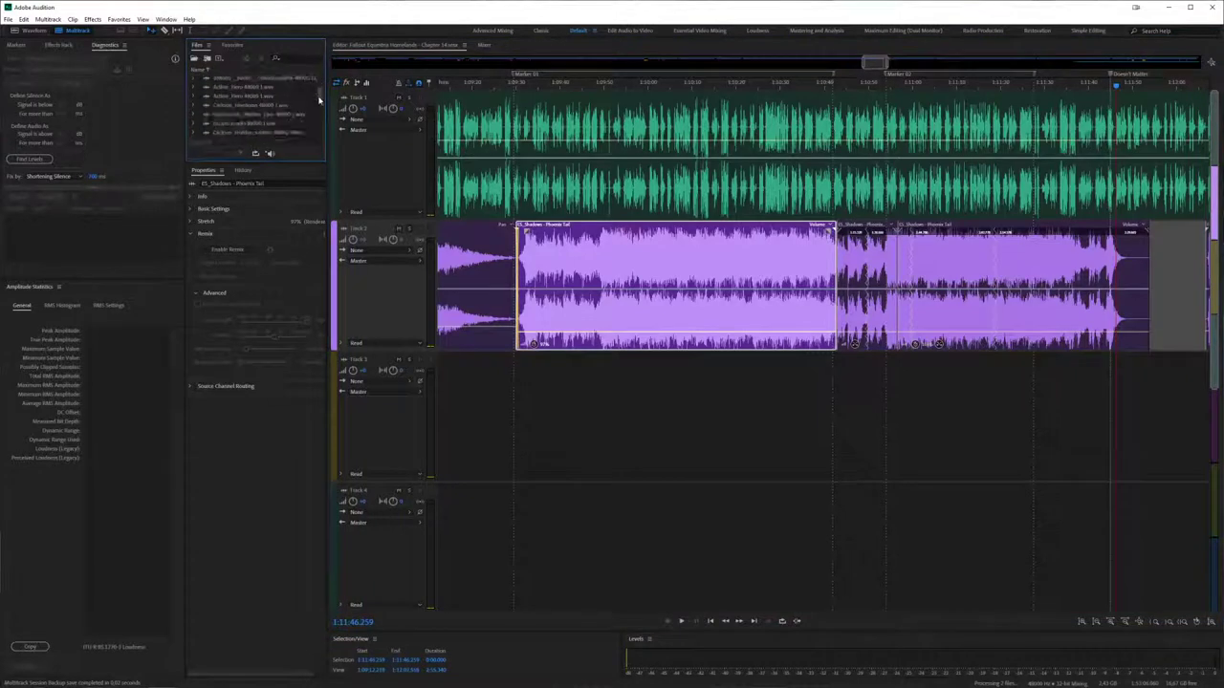
pyautogui.scroll(-6, 319, 107)
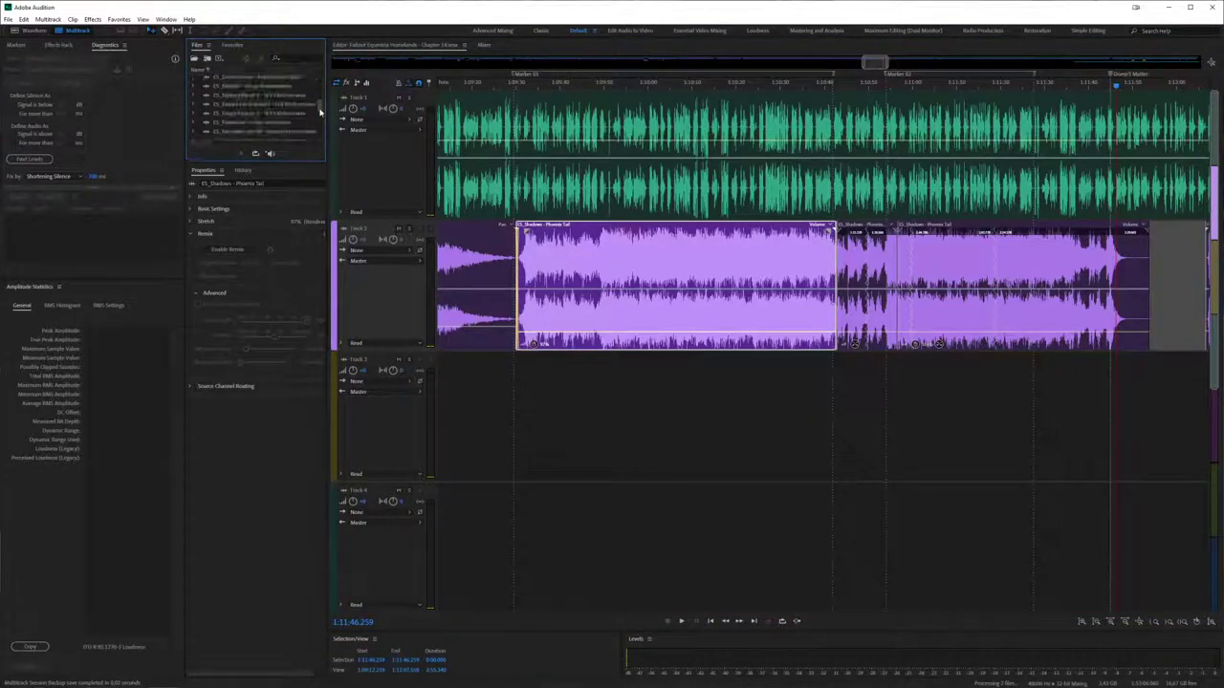
pyautogui.moveTo(273, 142); pyautogui.dragTo(577, 488)
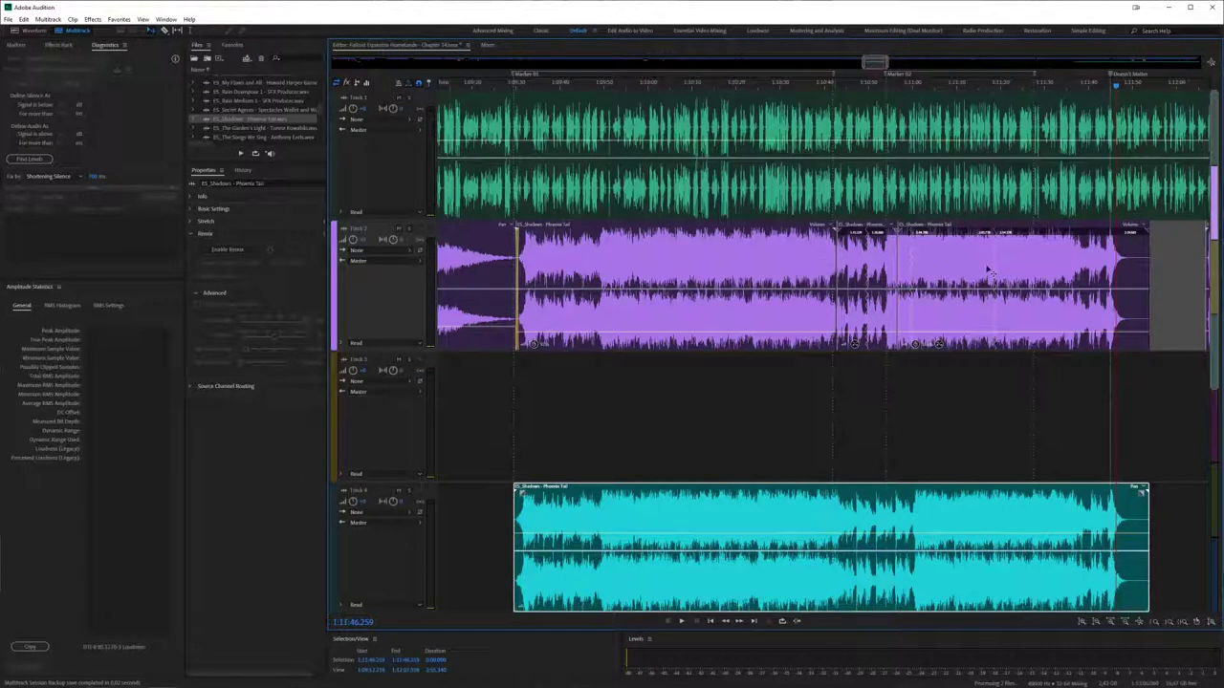
# - Enable Remix on the Track 4 "ES_Shadows - Phoenix Tail" clip and set its target duration to 2:04.444
pyautogui.click(953, 418)
pyautogui.click(940, 522)
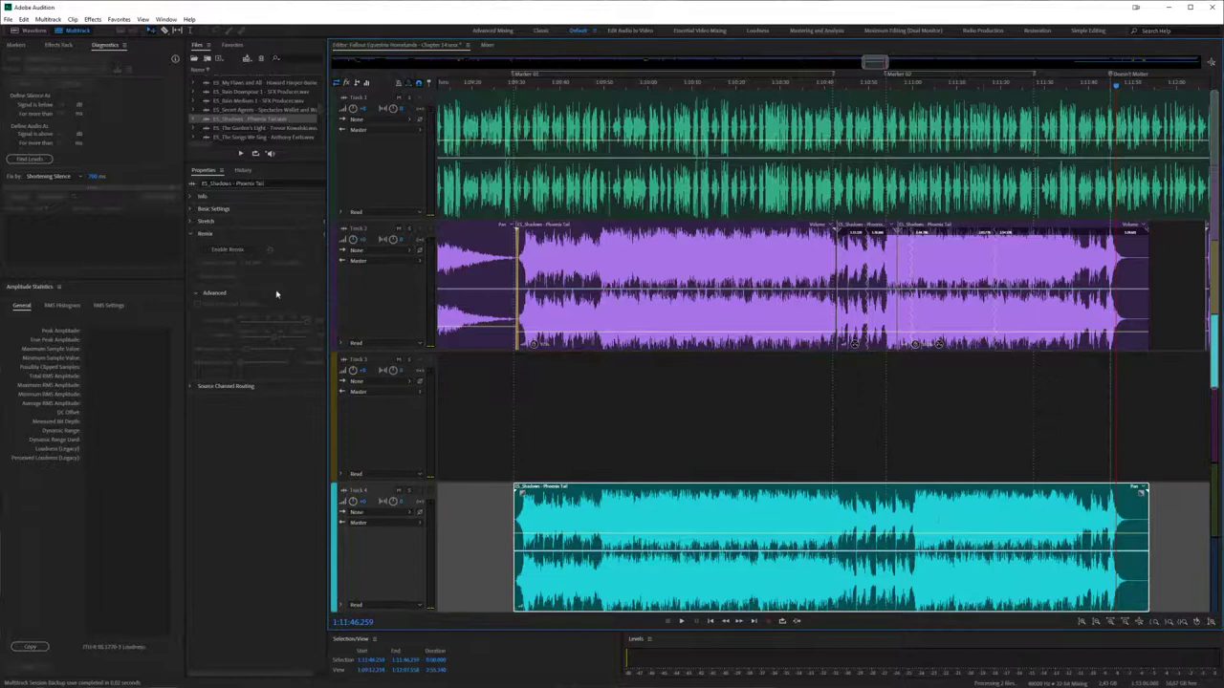
pyautogui.click(239, 249)
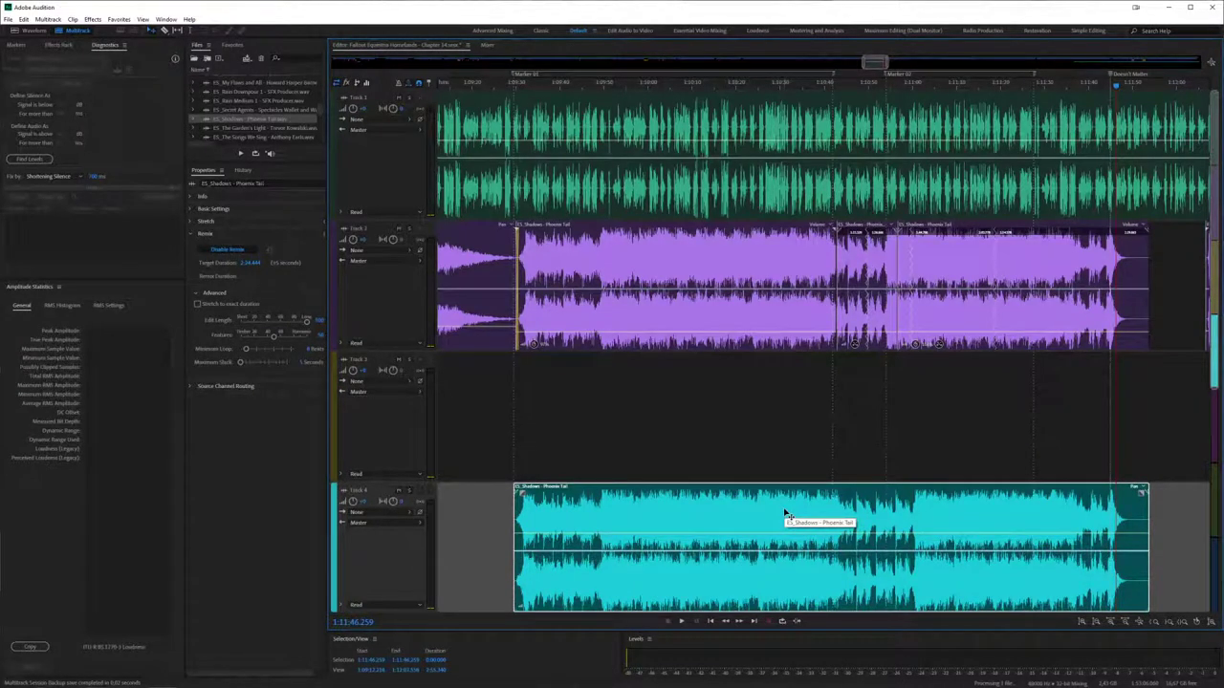
pyautogui.click(251, 263)
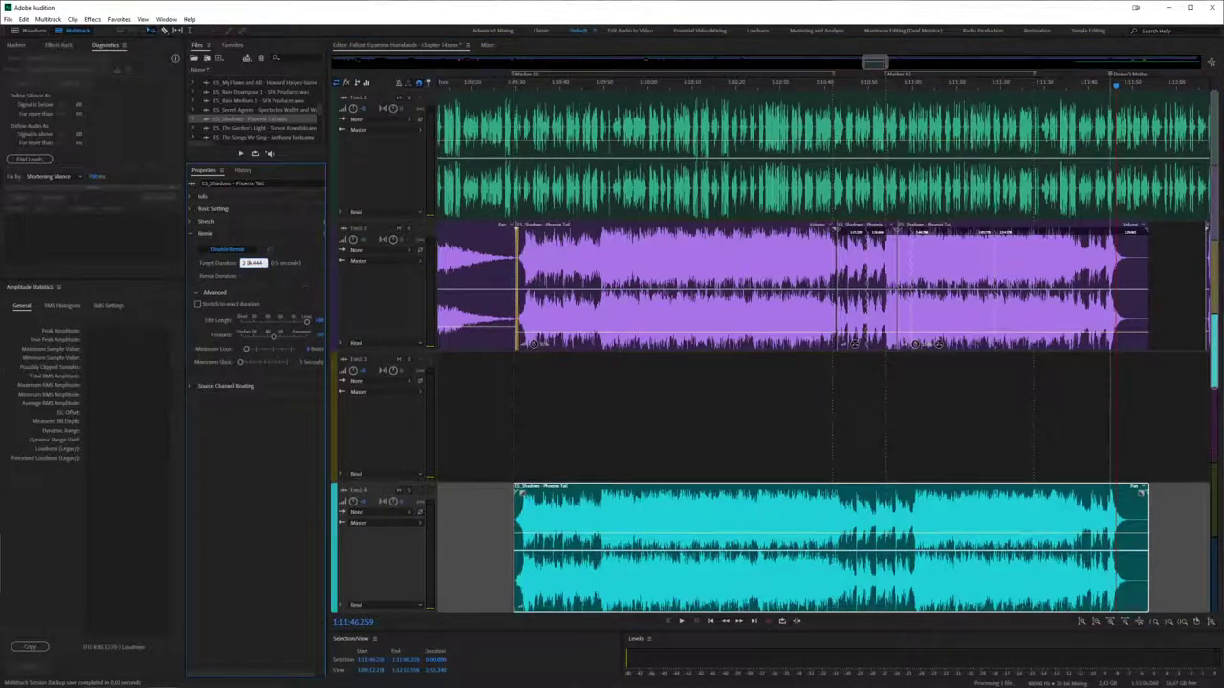
pyautogui.press('Return')
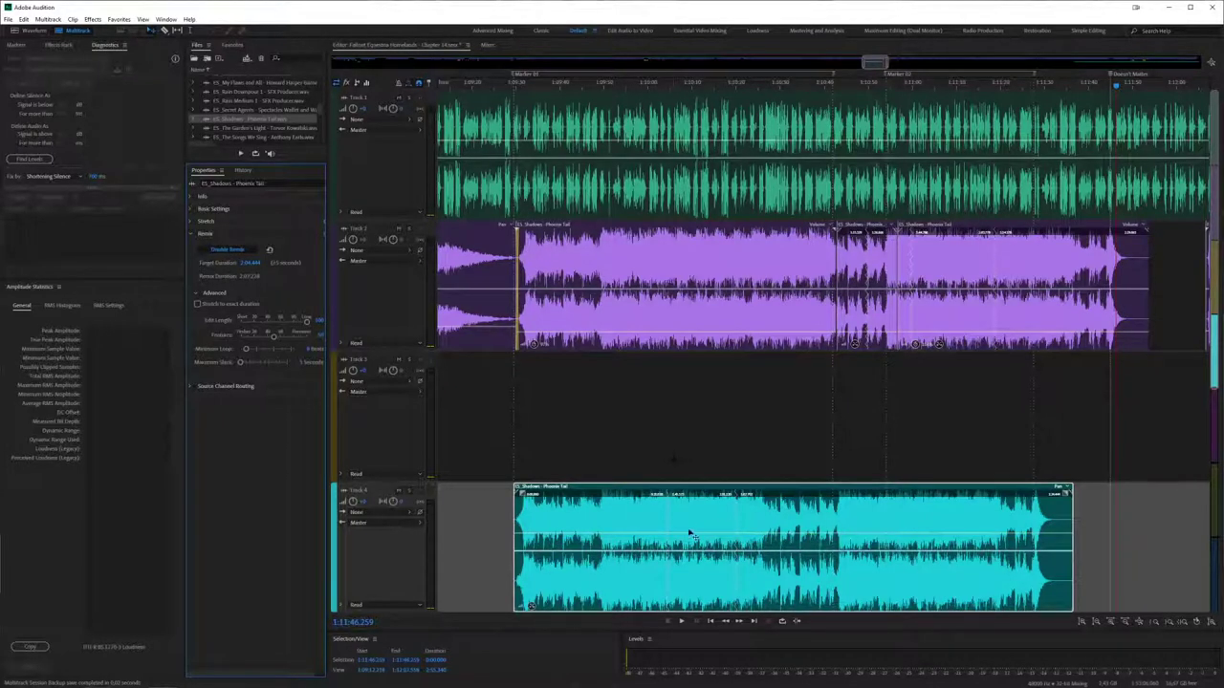
# - Solo Track 4 and briefly play the remixed clip from just before its first remix cut
pyautogui.click(663, 88)
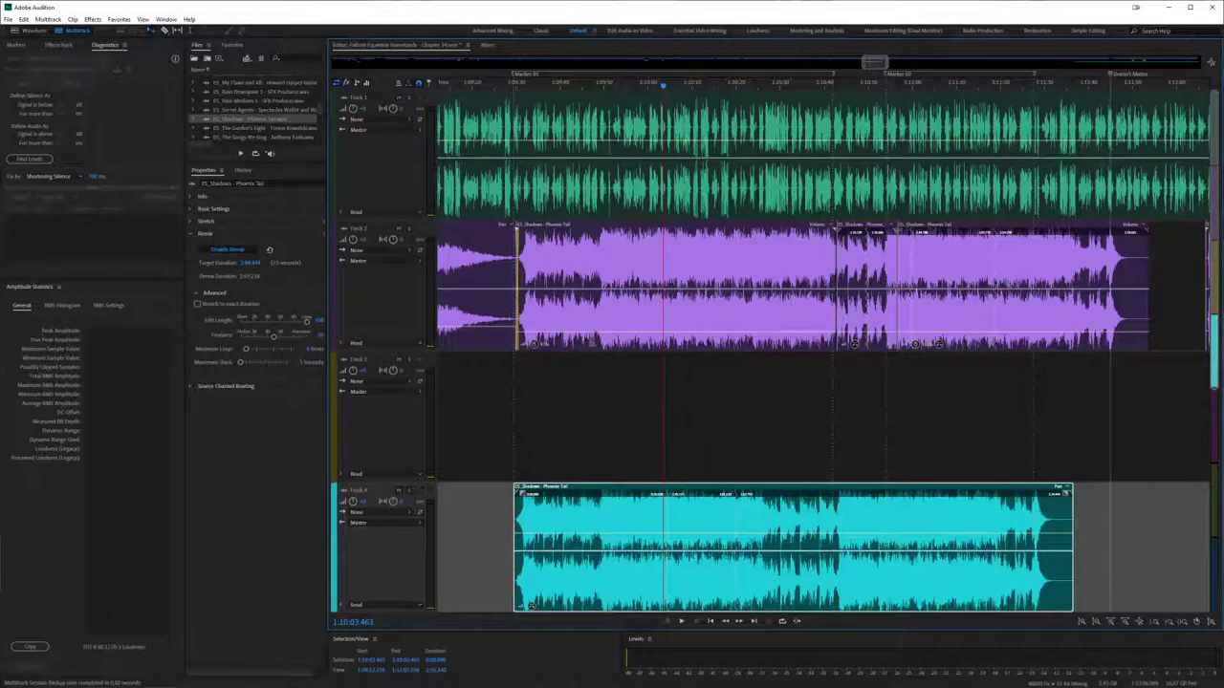
pyautogui.click(409, 491)
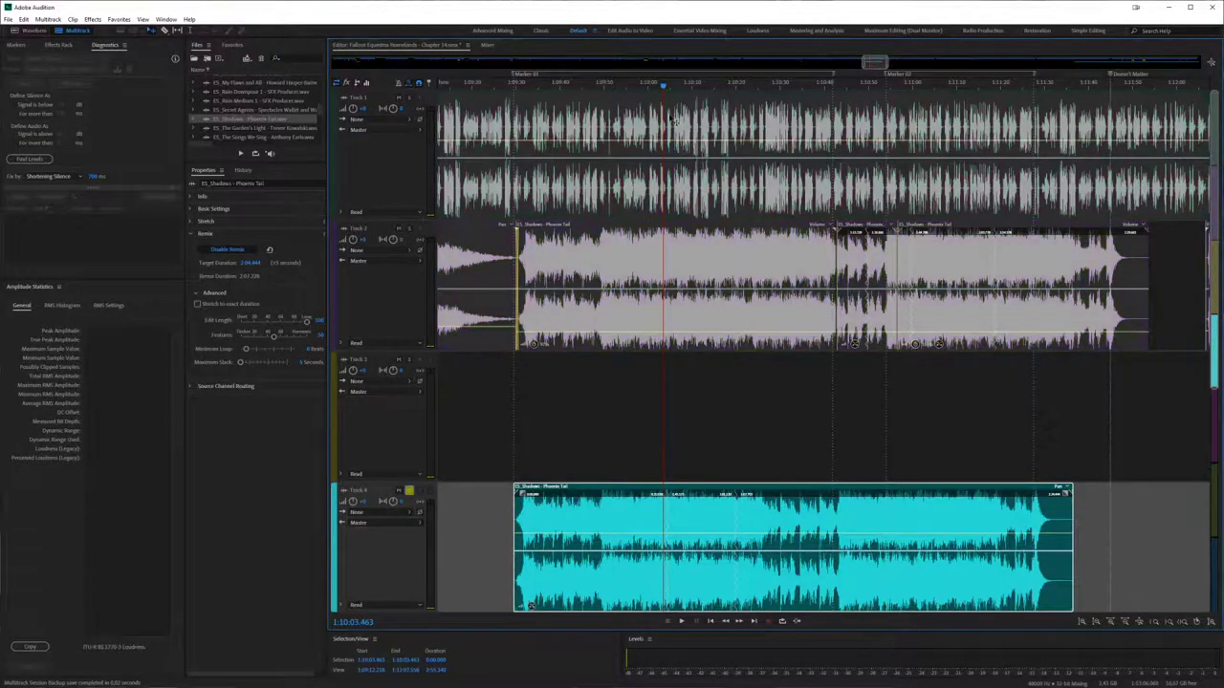
pyautogui.click(656, 86)
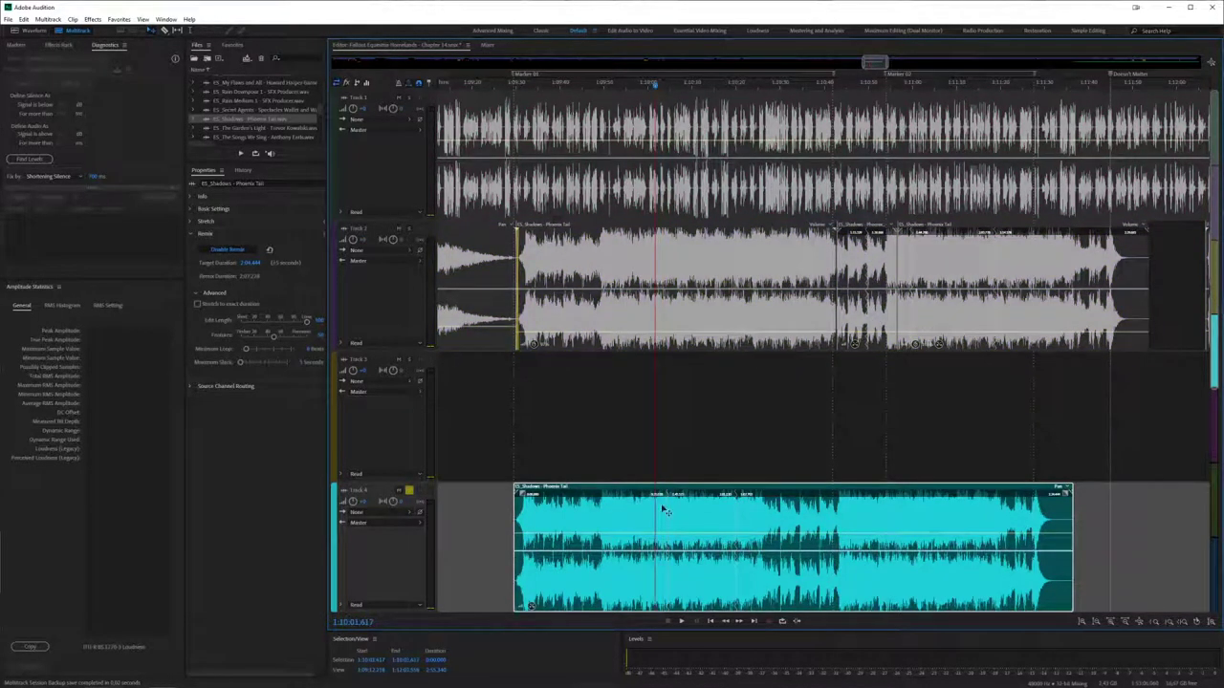
pyautogui.press('space')
pyautogui.press('space')
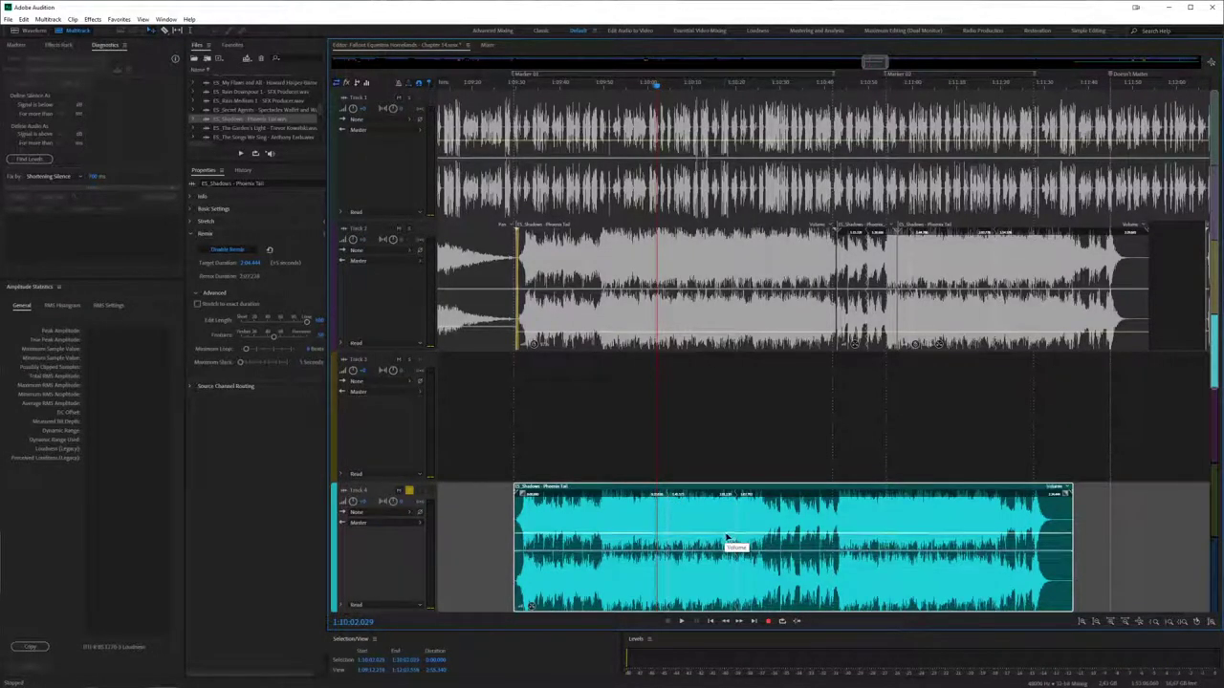
# - Lower the remixed Track 4 clip's volume envelope to a quiet listening level, checking it with short playbacks
pyautogui.moveTo(727, 538); pyautogui.dragTo(723, 601)
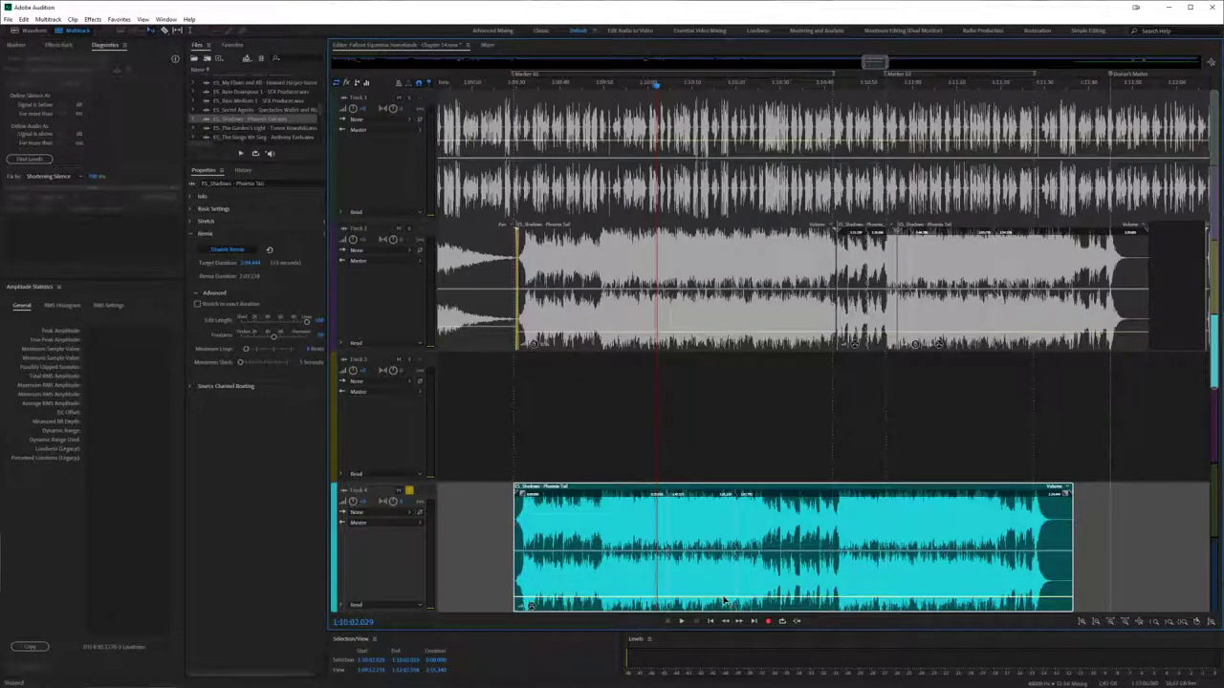
pyautogui.press('space')
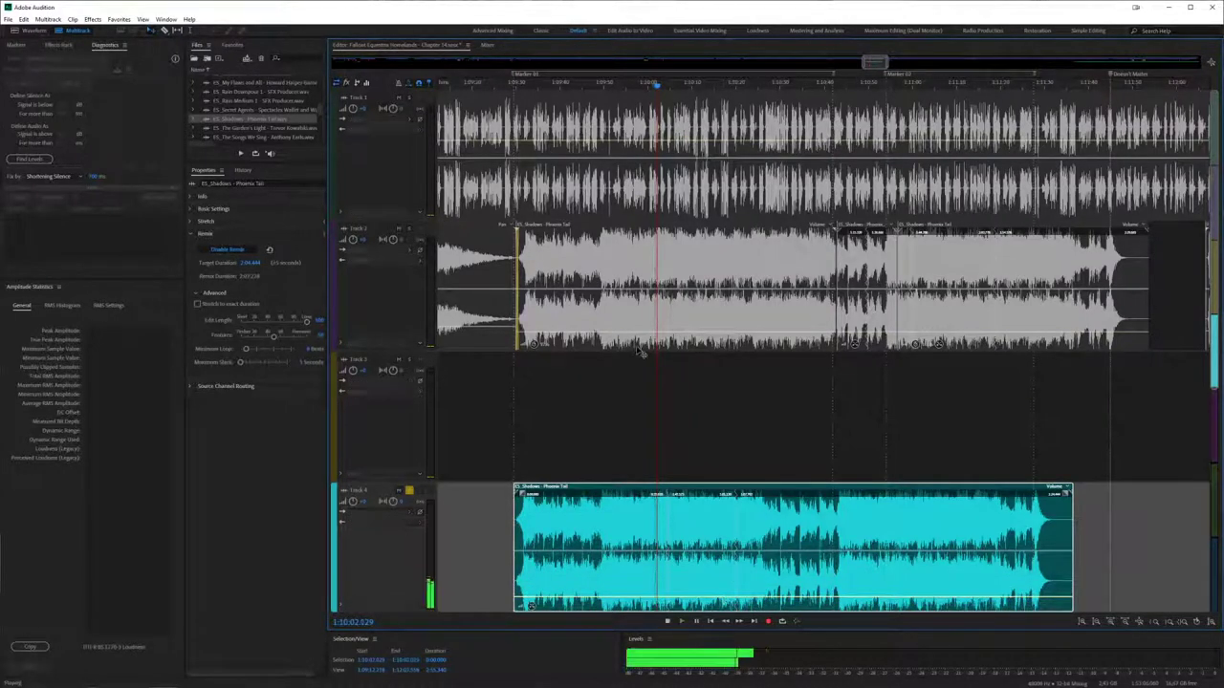
pyautogui.press('space')
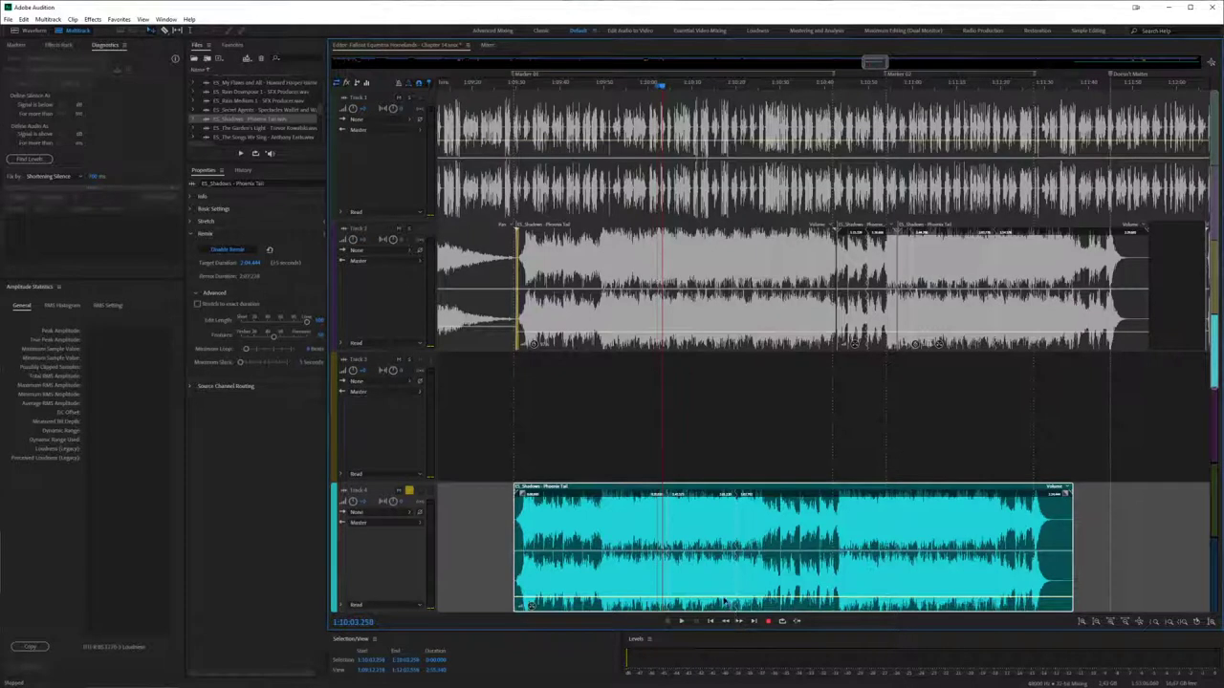
pyautogui.click(656, 88)
pyautogui.press('space')
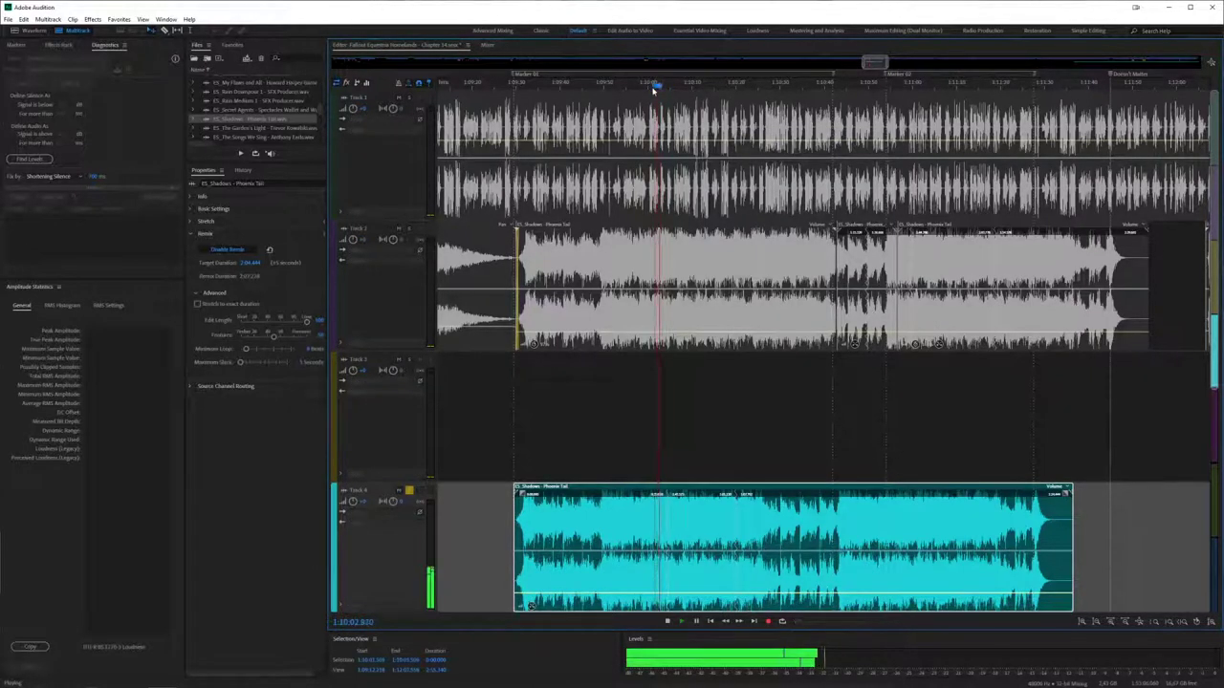
pyautogui.press('space')
pyautogui.moveTo(732, 595); pyautogui.dragTo(732, 584)
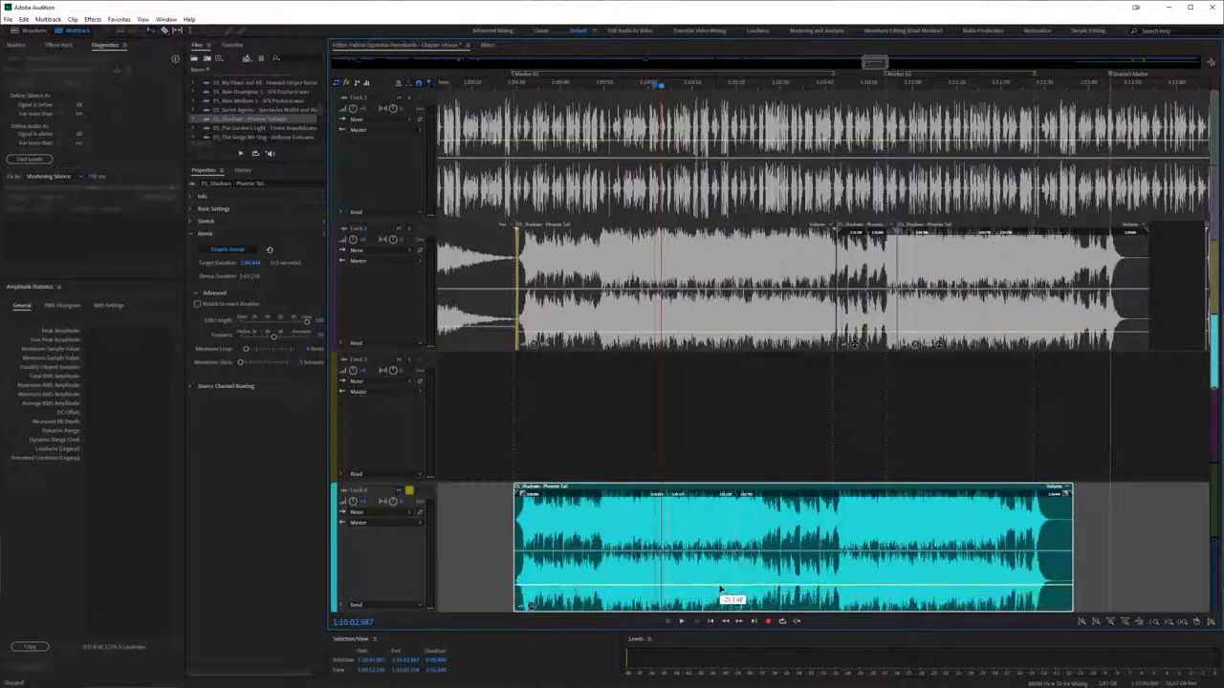
# - Play the remixed Track 4 clip across its first cut, from about 1:10:00 to 1:10:08
pyautogui.click(651, 86)
pyautogui.press('space')
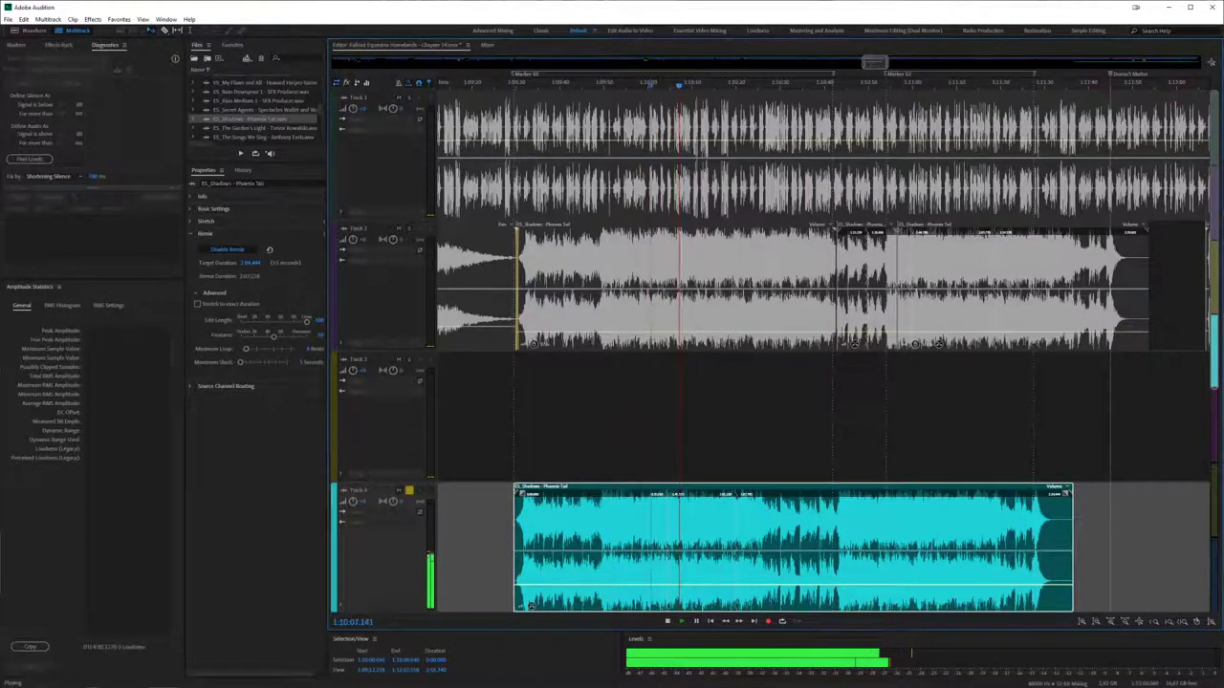
pyautogui.press('space')
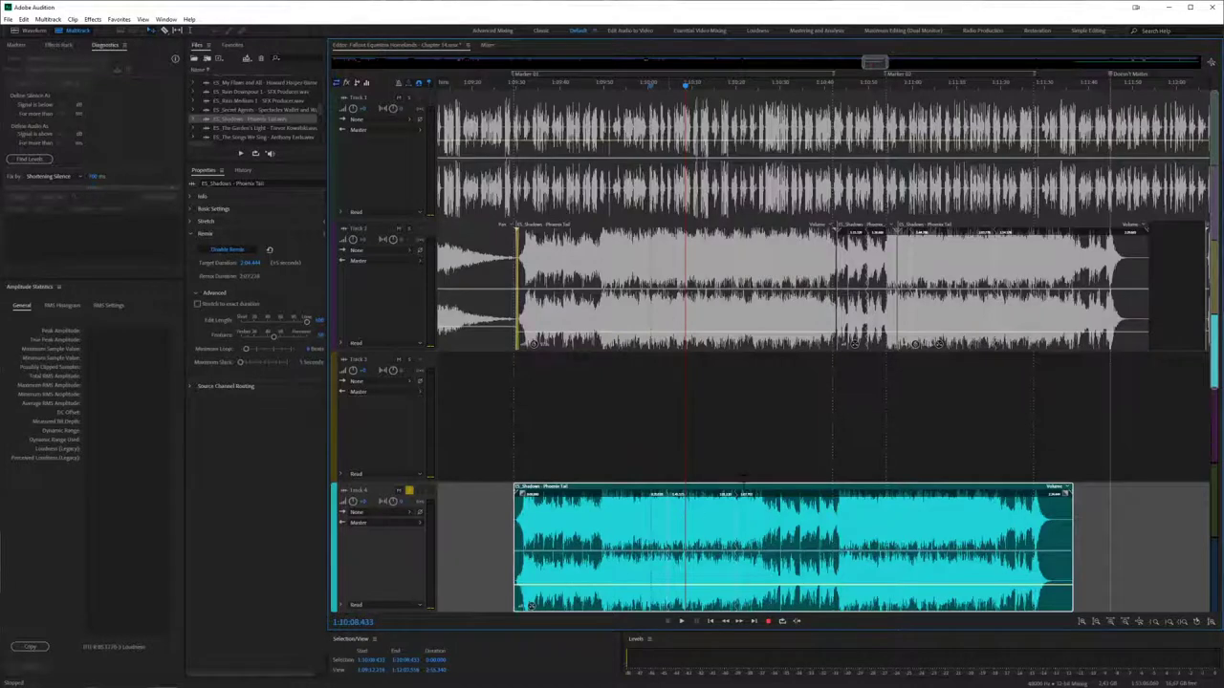
# - Undo the shortened remix of the Track 4 clip and lower the full-length clip's volume envelope
pyautogui.click(742, 470)
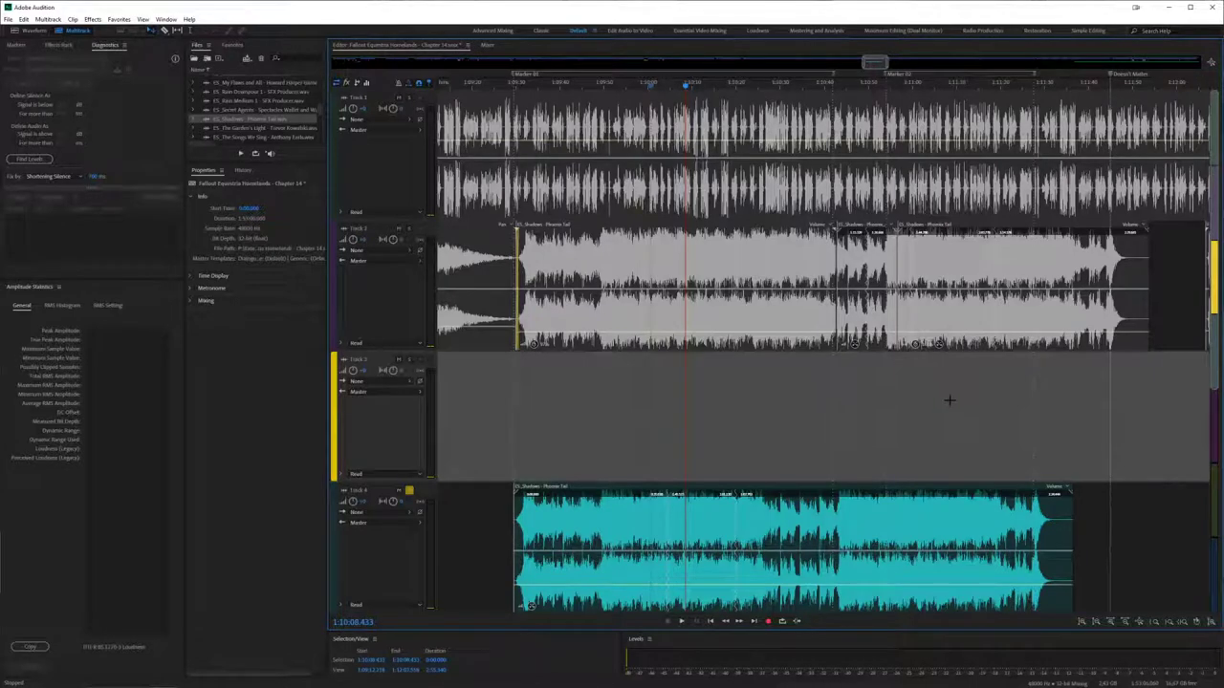
pyautogui.hotkey('ctrl', 'z')
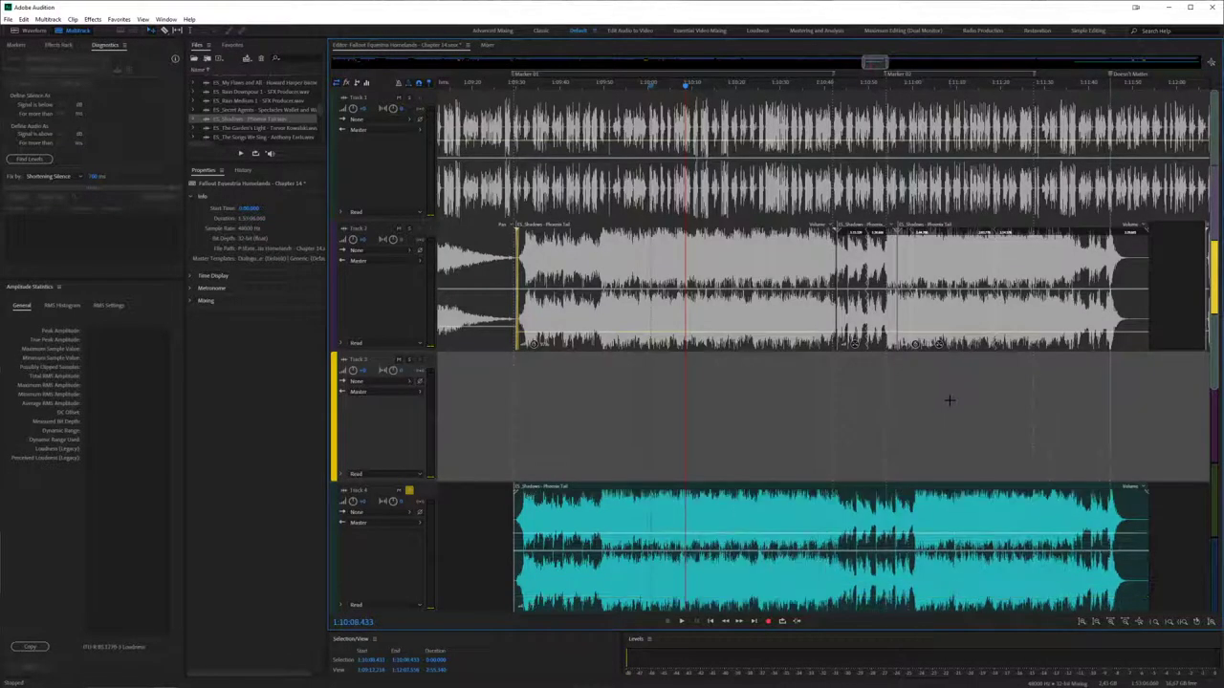
pyautogui.moveTo(845, 540); pyautogui.dragTo(847, 598)
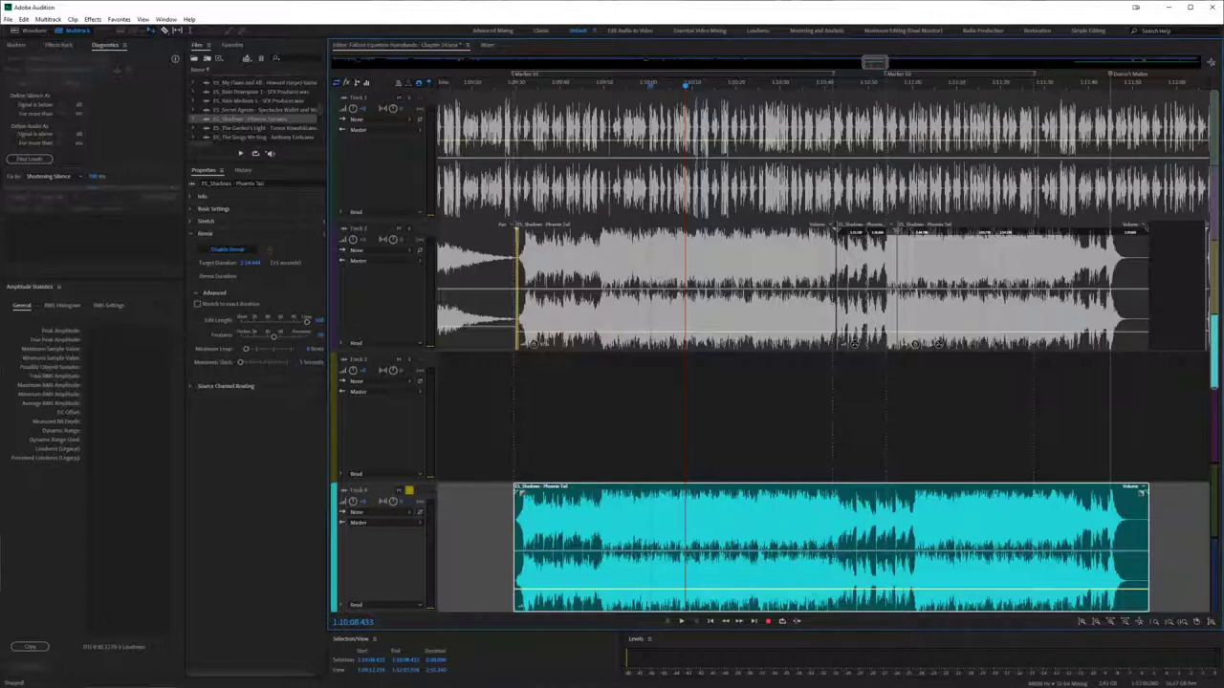
# - Unsolo and mute Track 4, and play the Track 1 and Track 2 mix from just before the second music clip
pyautogui.click(409, 491)
pyautogui.click(397, 492)
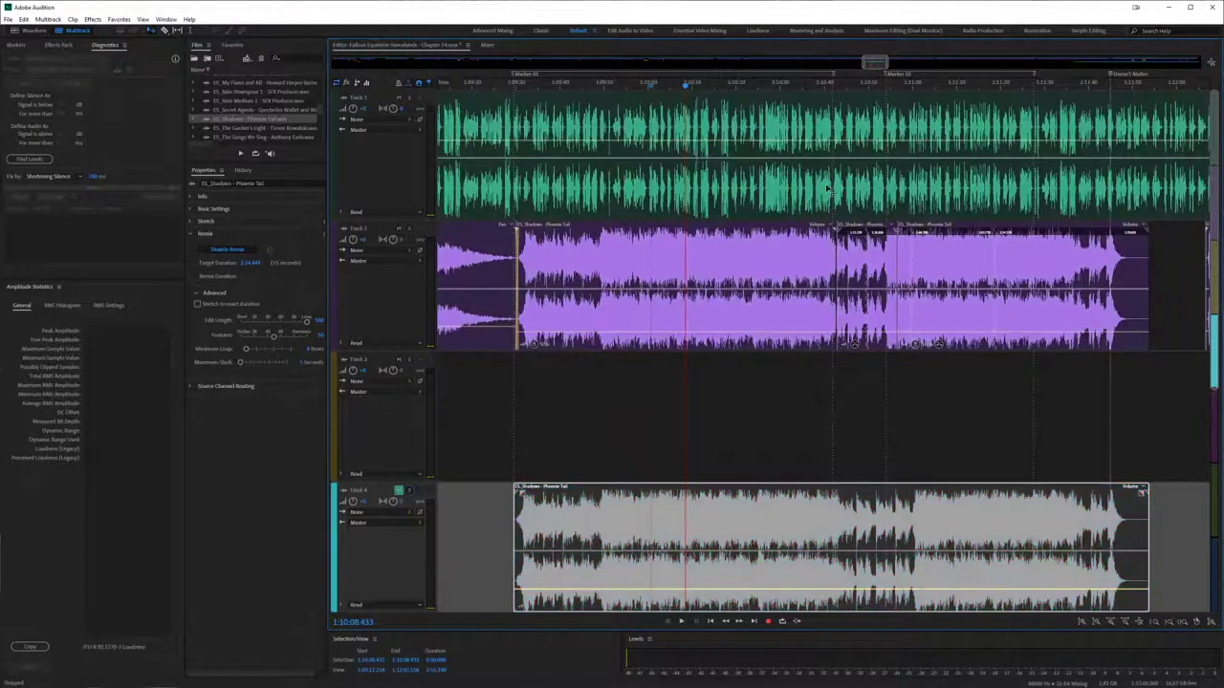
pyautogui.click(812, 86)
pyautogui.press('space')
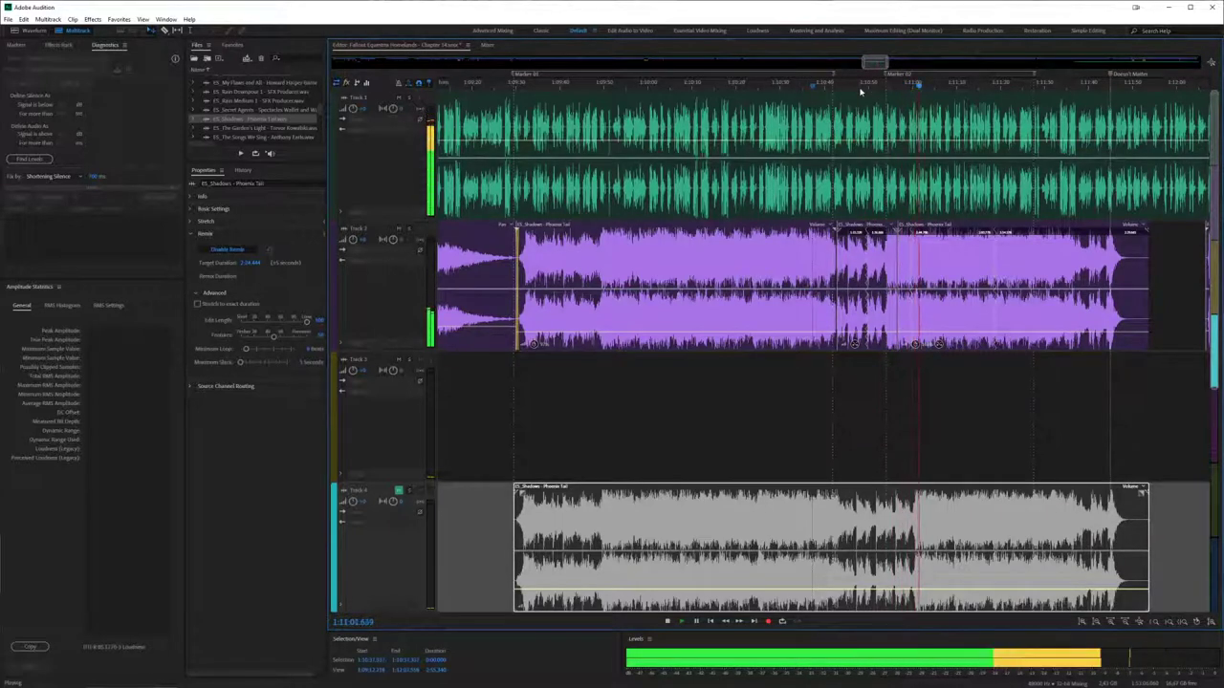
pyautogui.press('space')
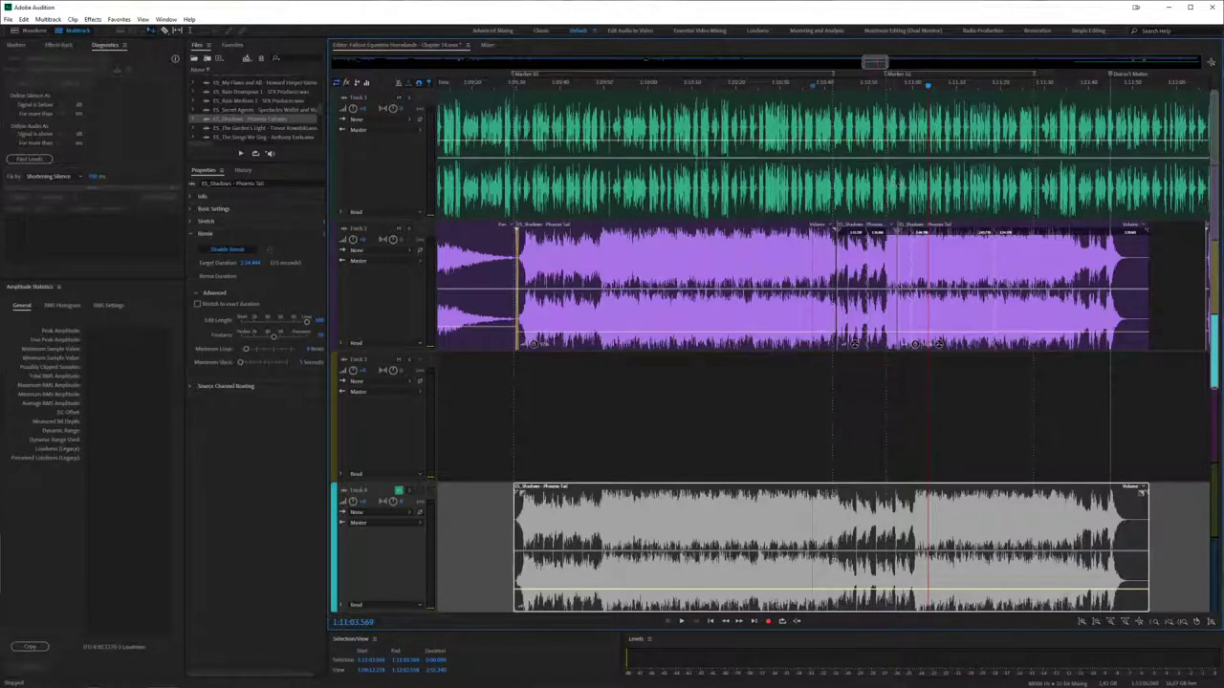
# - Play the mix from just after Marker 02 to find where the quieter music section of the Track 4 clip ends
pyautogui.click(842, 90)
pyautogui.click(901, 89)
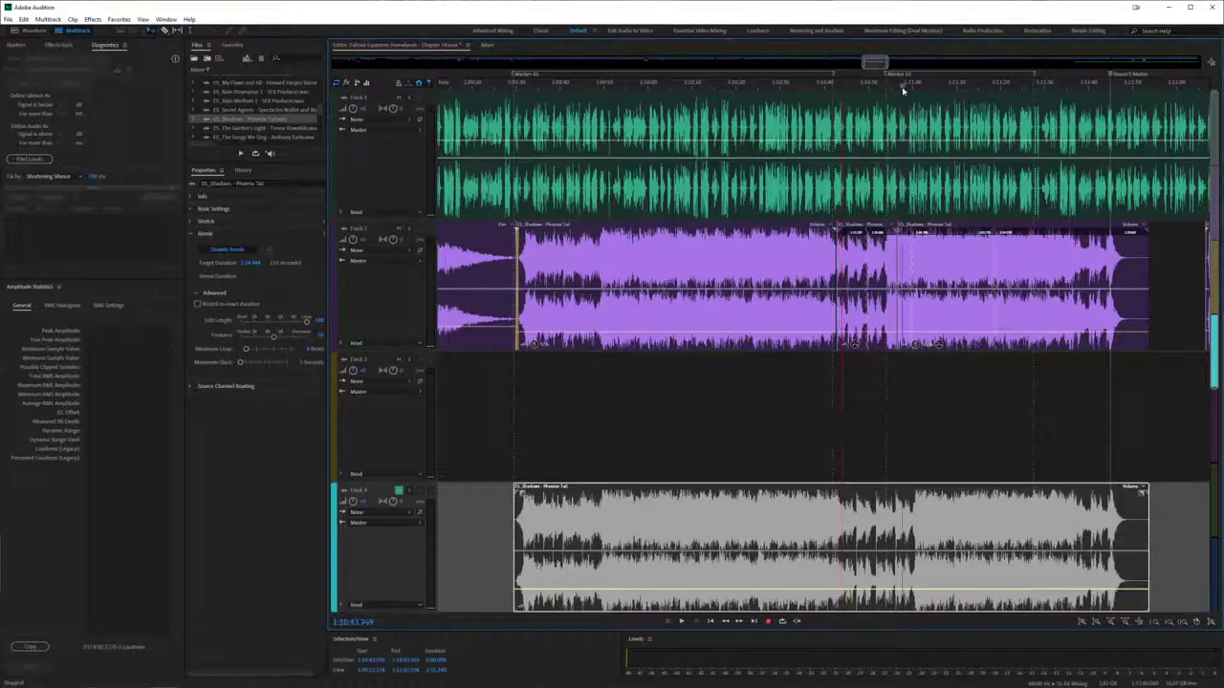
pyautogui.press('space')
pyautogui.press('space')
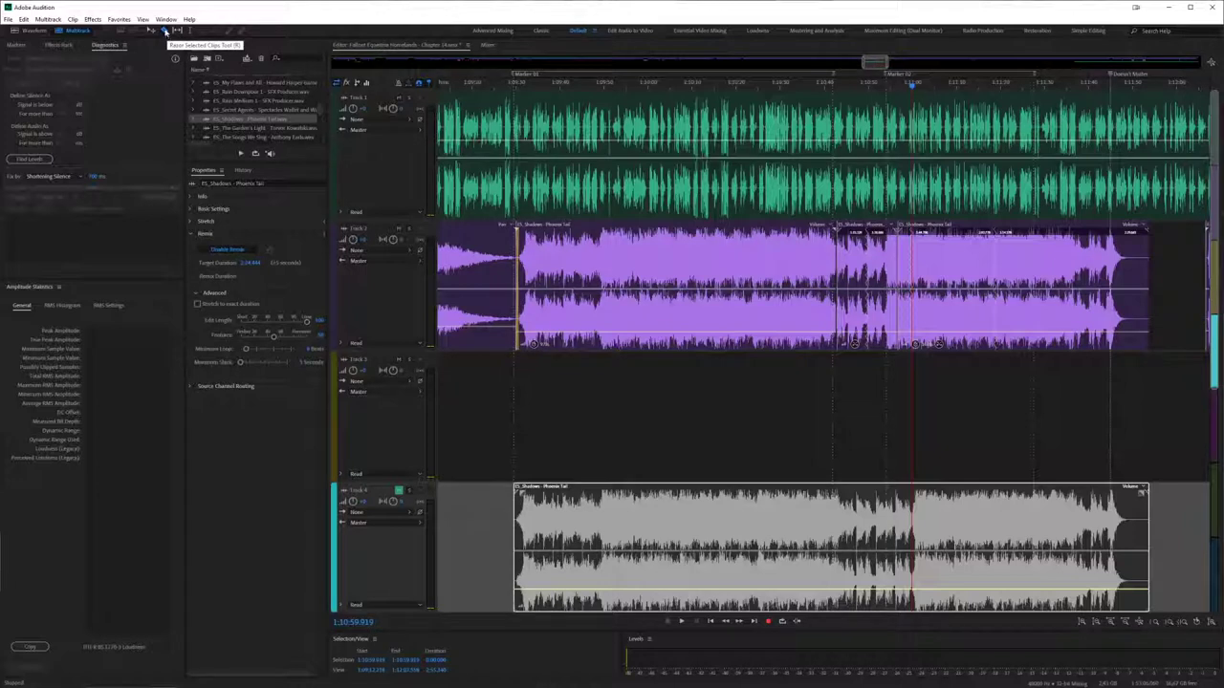
# - Split the Track 4 clip with the Razor tool at the start and end of its quieter middle section
pyautogui.click(165, 31)
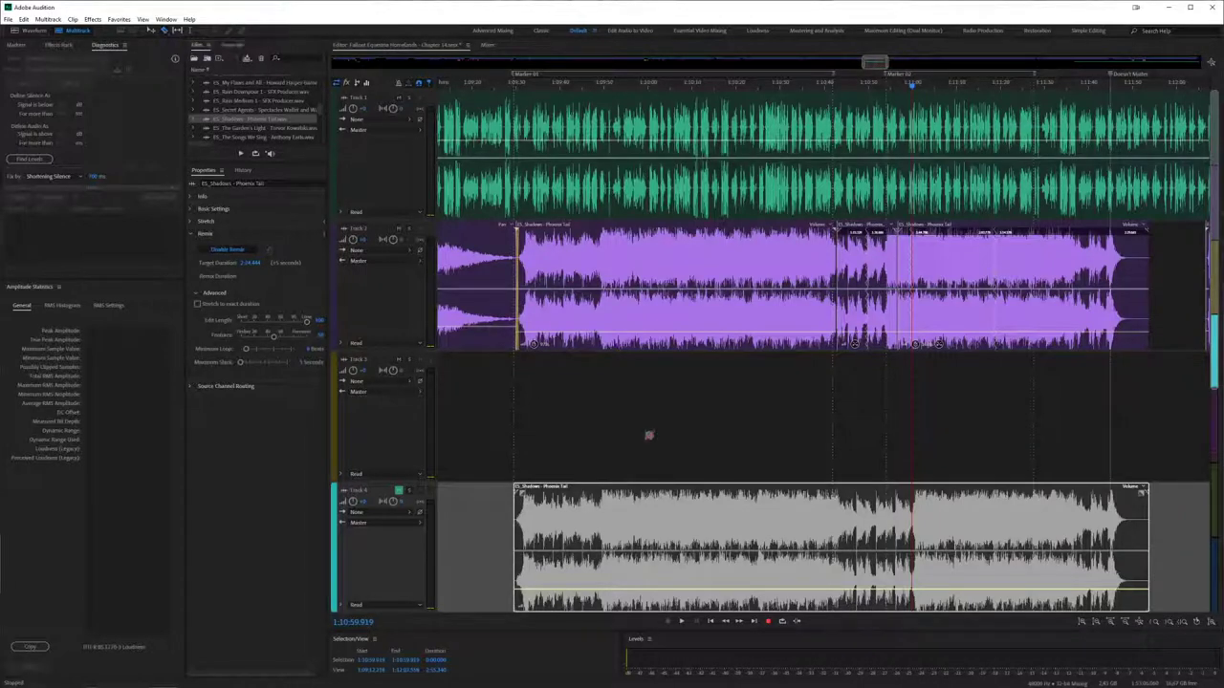
pyautogui.click(835, 519)
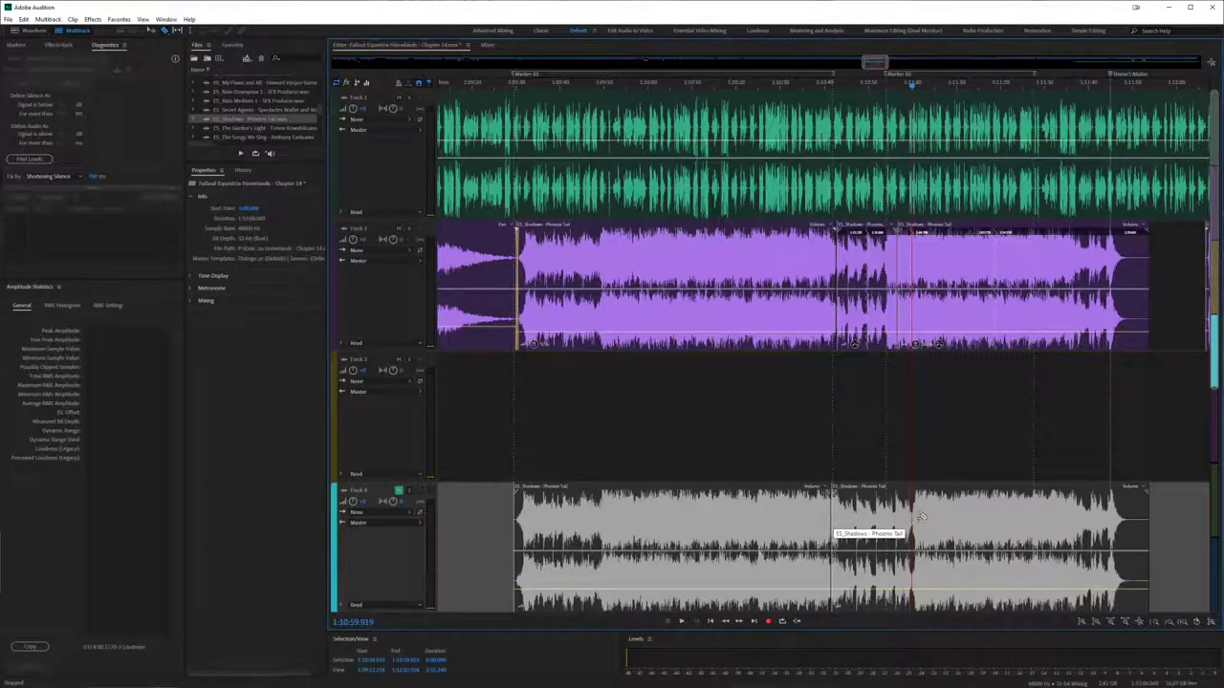
pyautogui.click(913, 516)
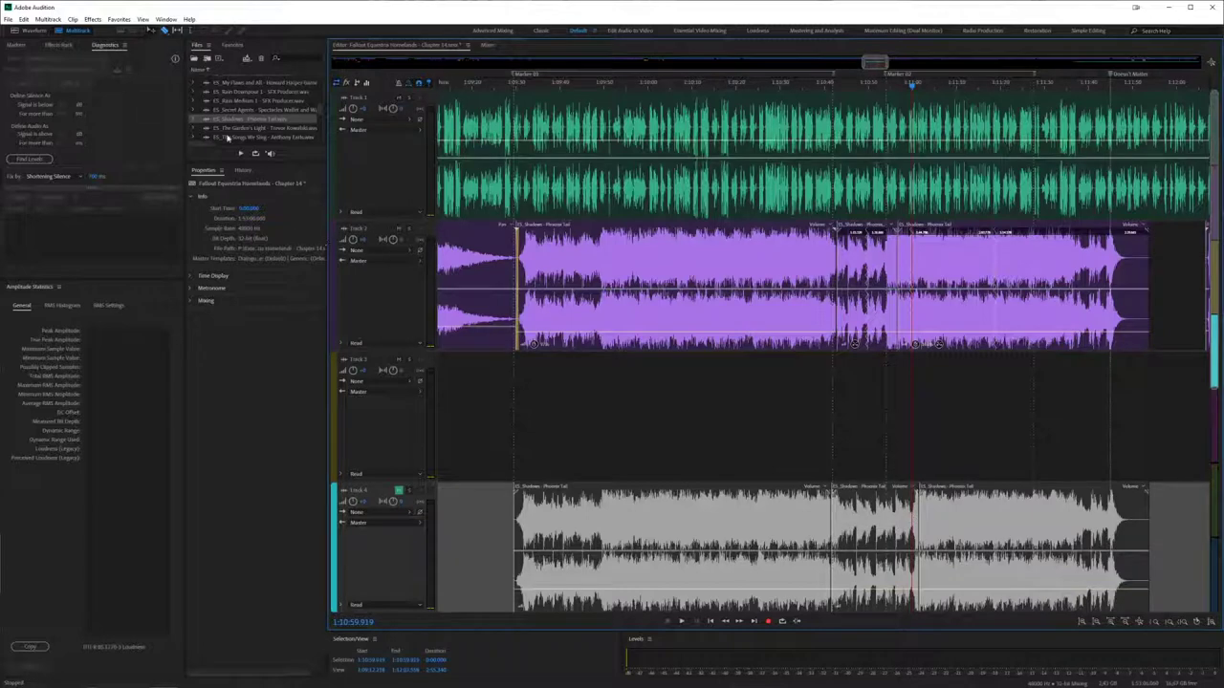
# - Solo Track 4 and play across the first split from about 1:10:39
pyautogui.click(409, 494)
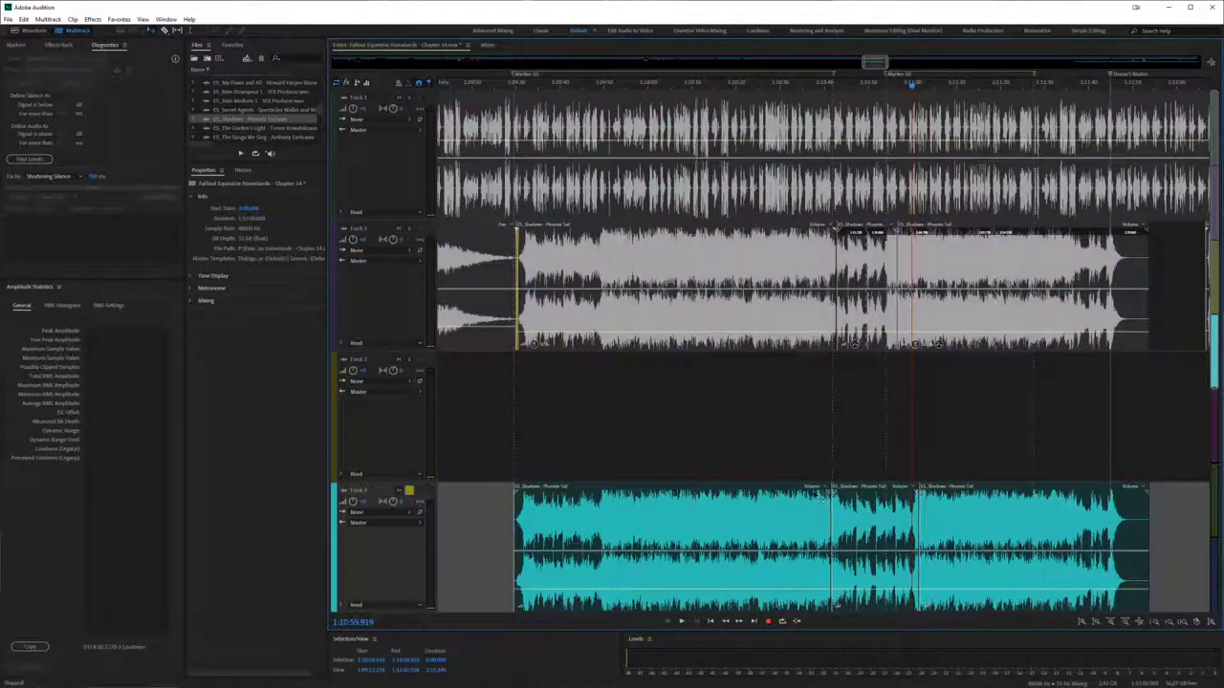
pyautogui.click(822, 84)
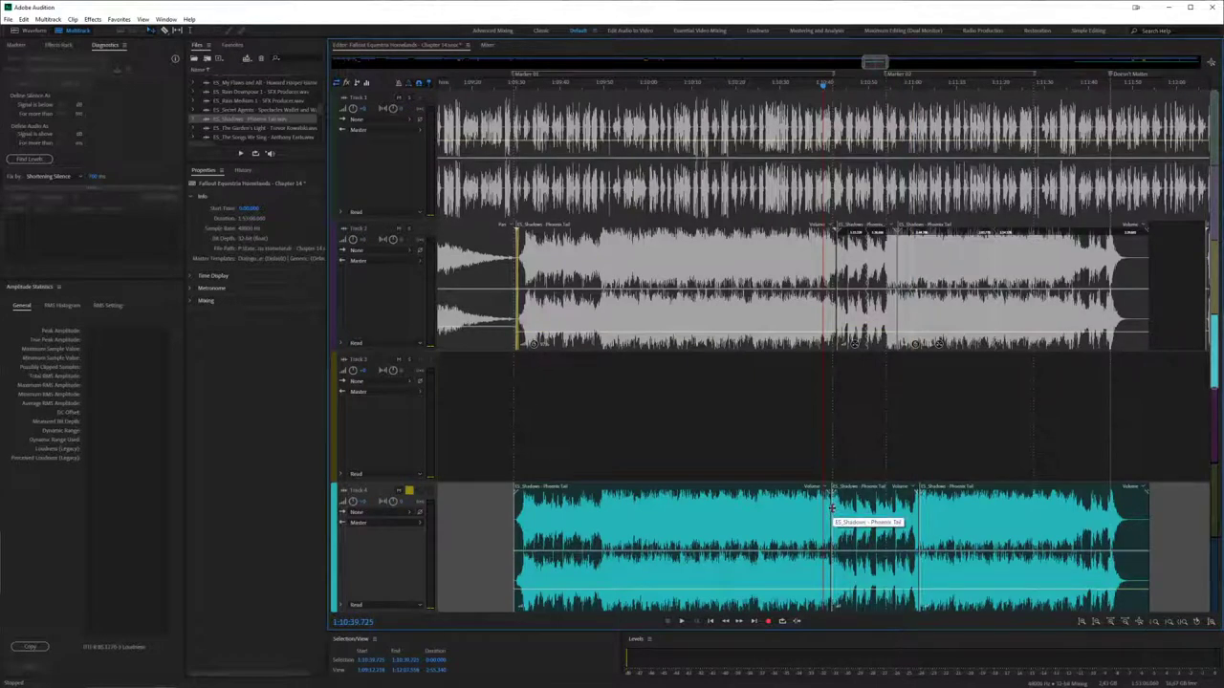
pyautogui.press('space')
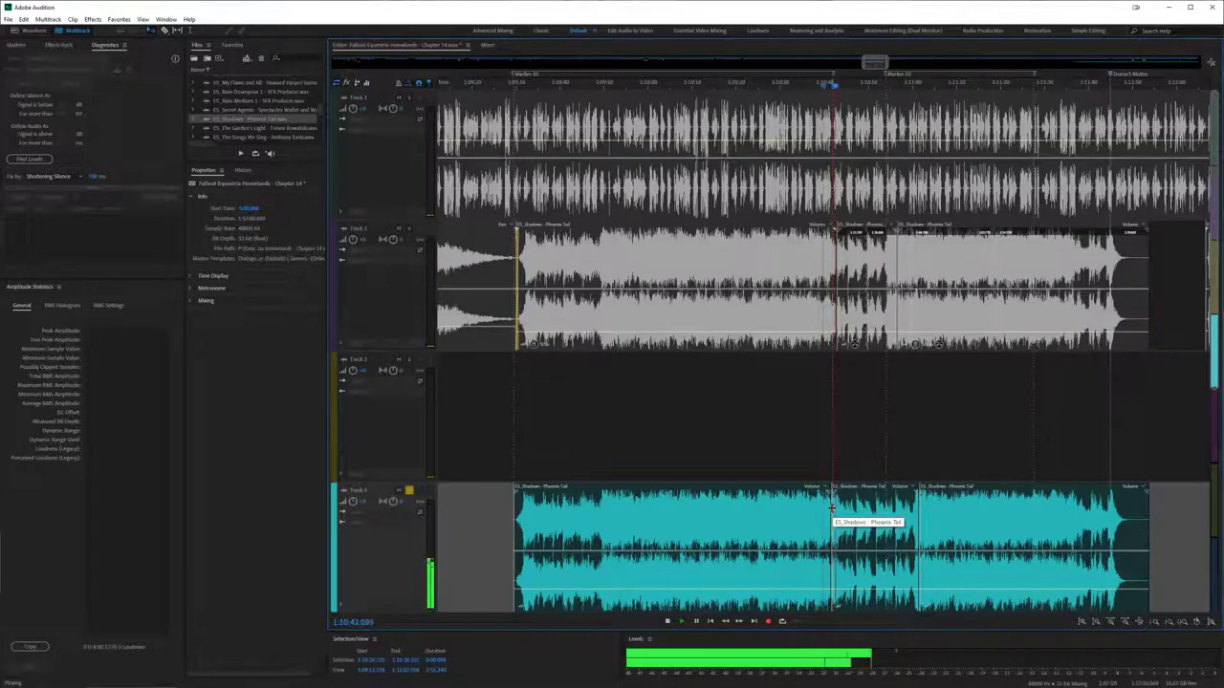
pyautogui.press('space')
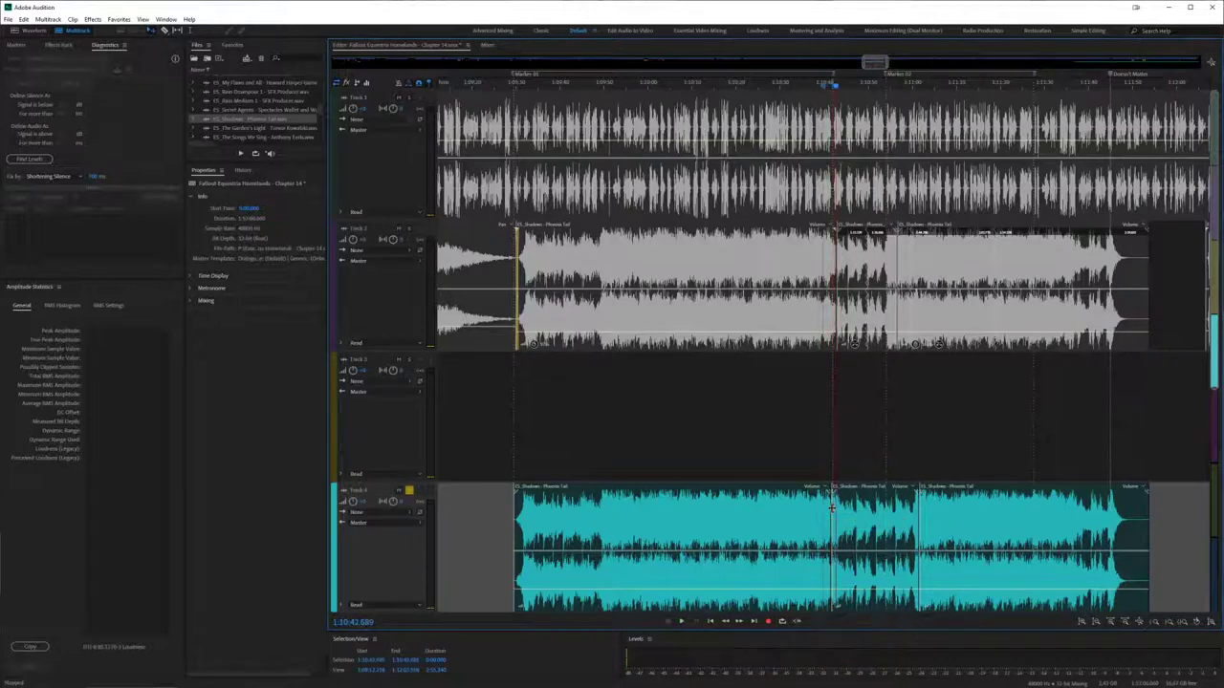
# - Shorten the first Track 4 segment to about 40 seconds through its Remix target duration, and move the middle segment directly after it
pyautogui.click(763, 510)
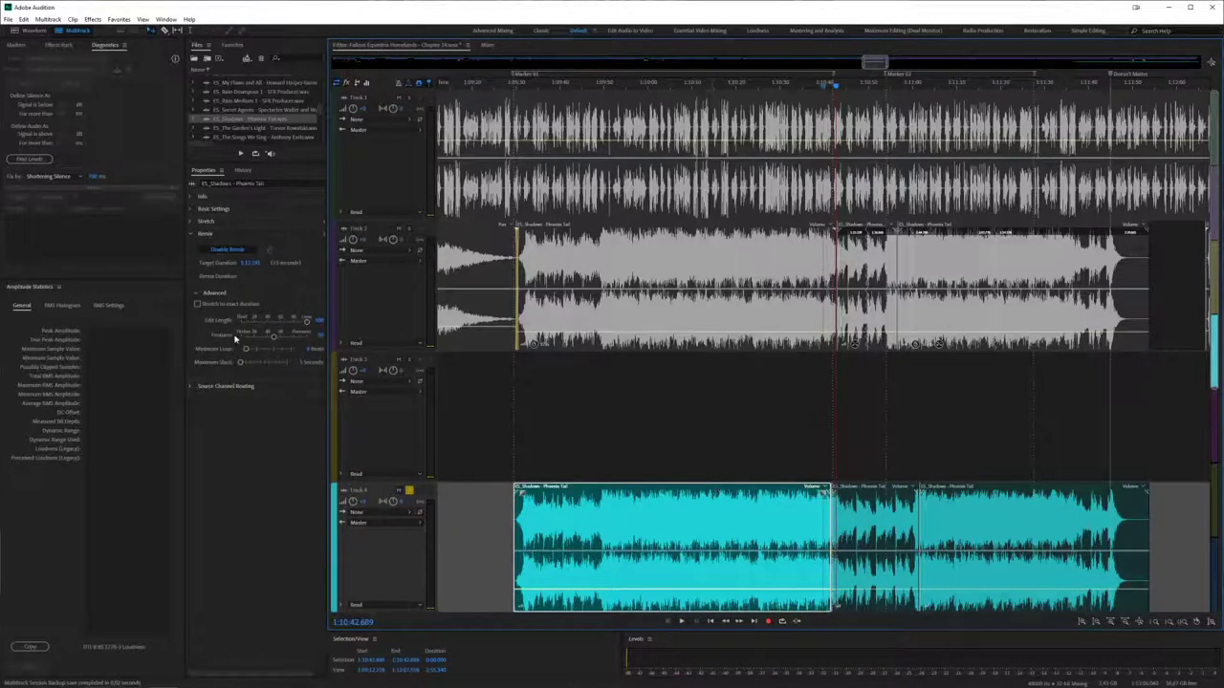
pyautogui.click(246, 264)
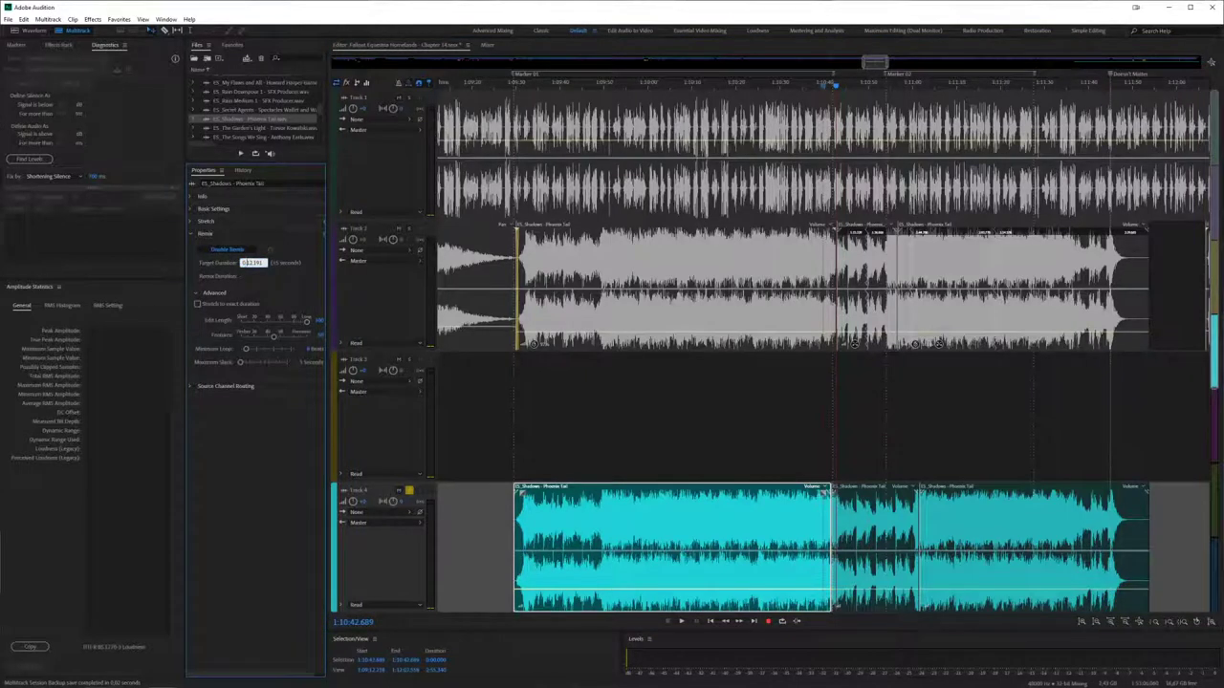
pyautogui.press('Return')
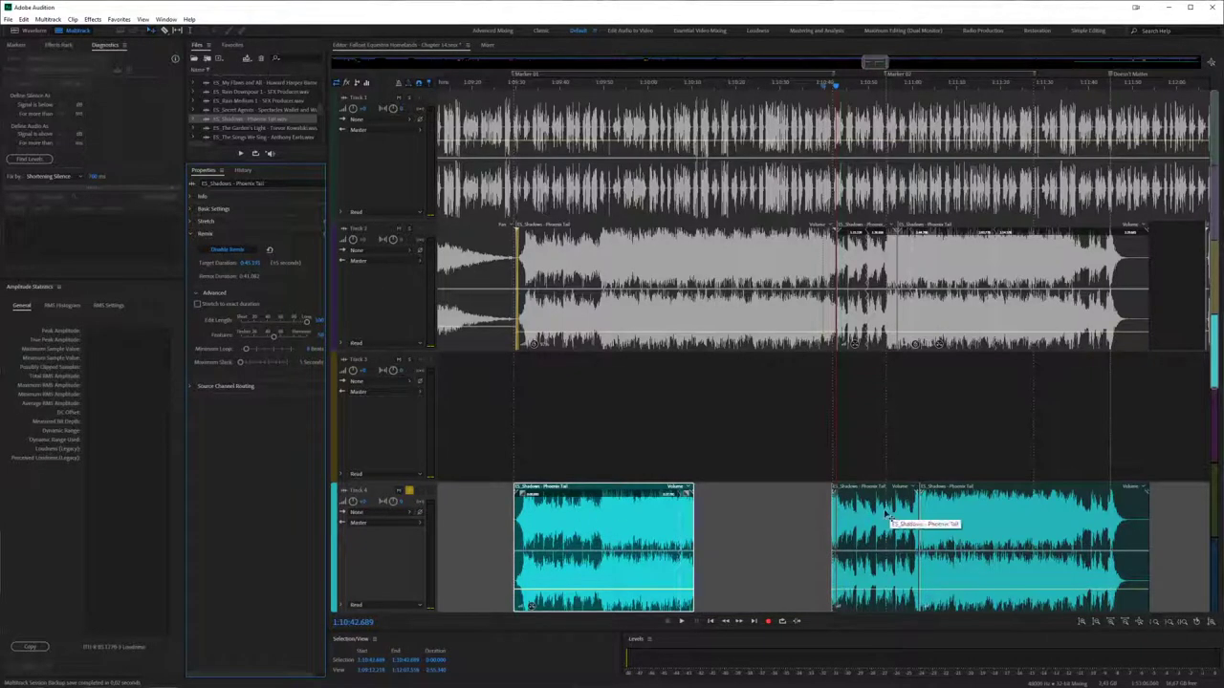
pyautogui.moveTo(868, 510); pyautogui.dragTo(731, 507)
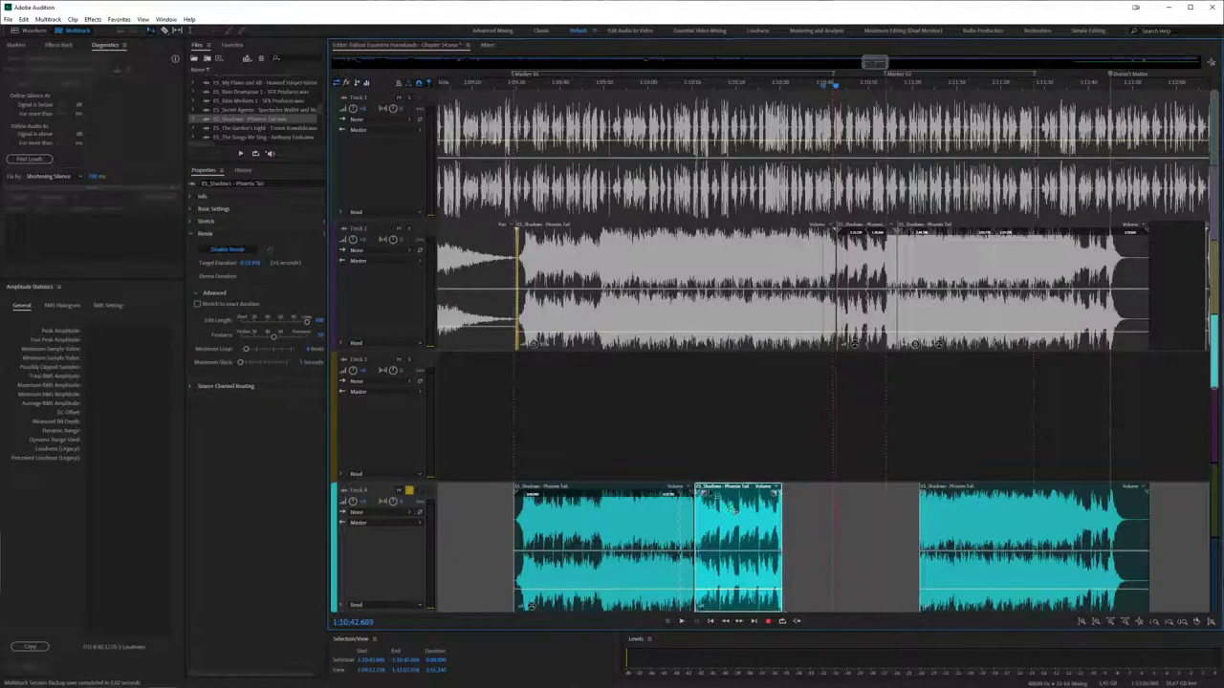
pyautogui.click(671, 88)
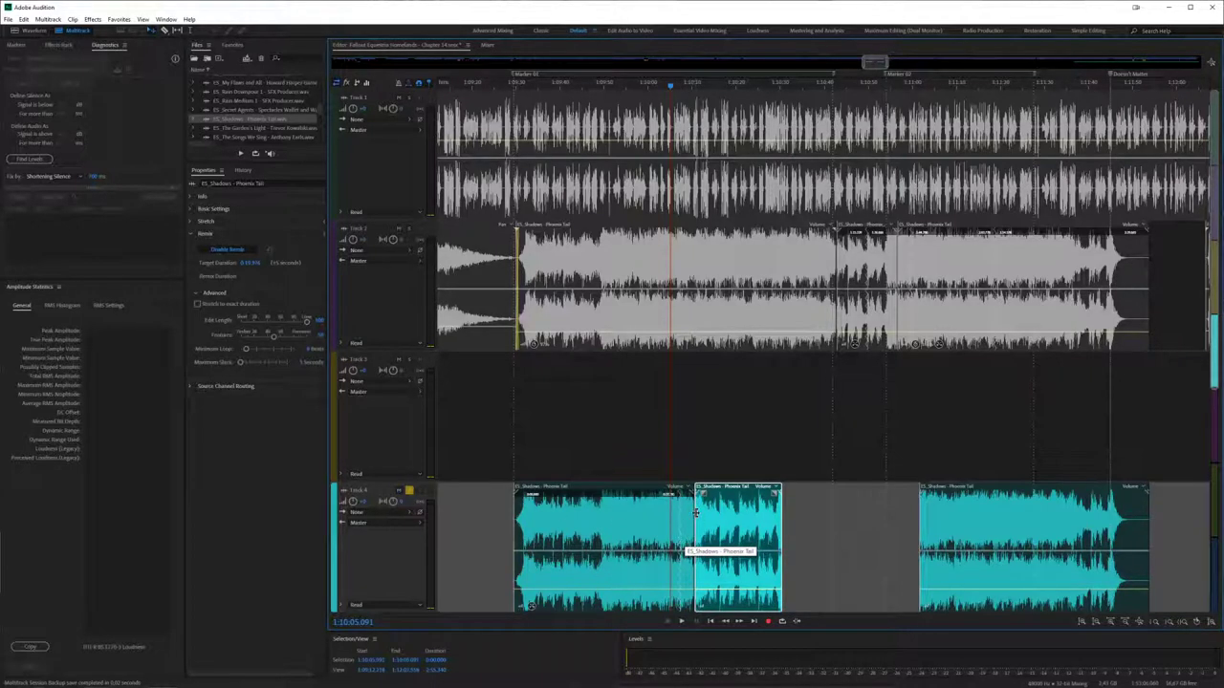
# - Play Track 4 from about 1:10:05 across the join between the first and middle segments
pyautogui.press('space')
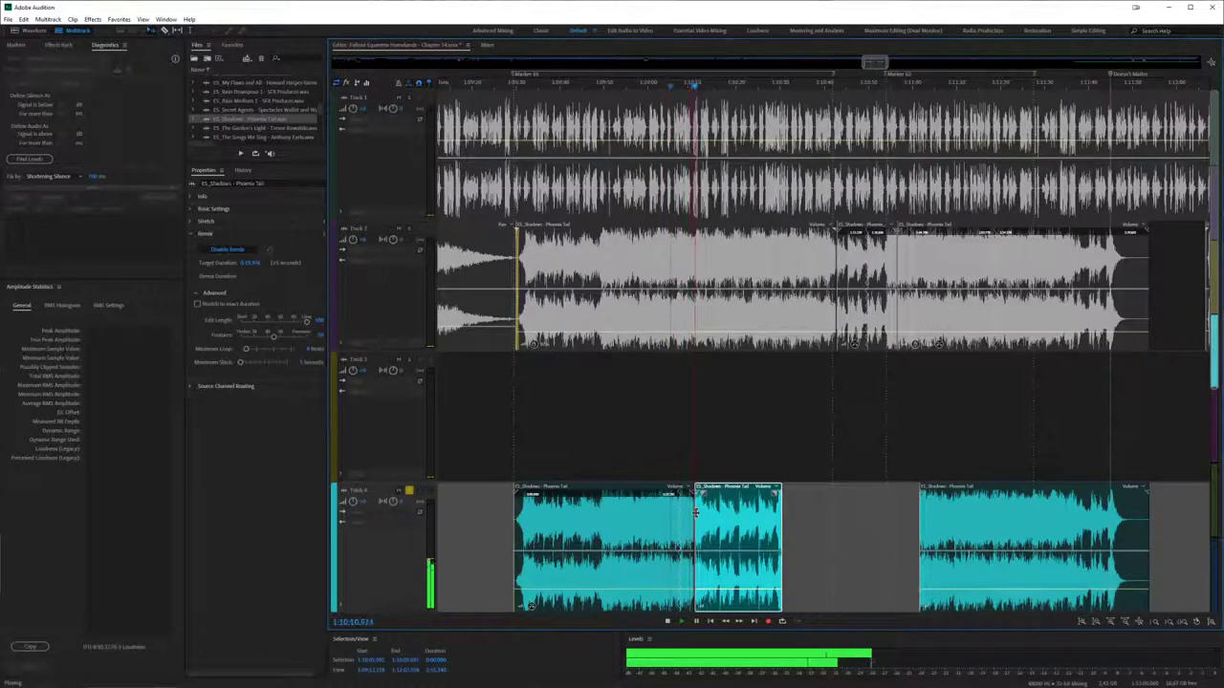
pyautogui.press('space')
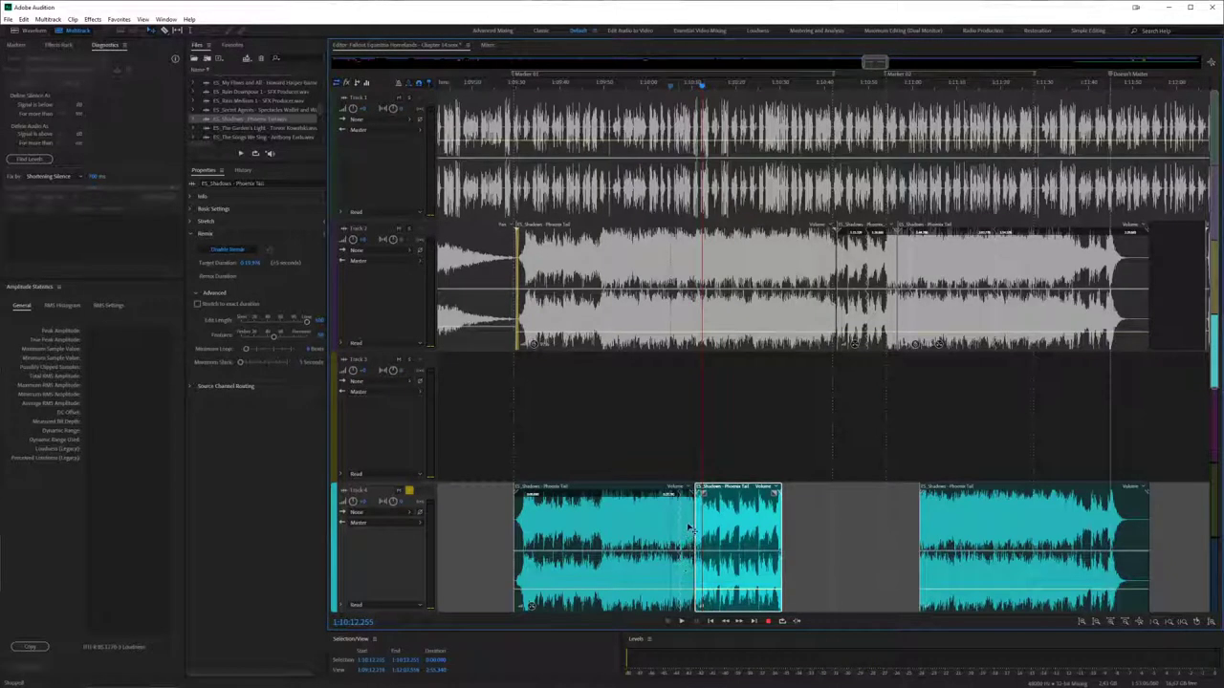
pyautogui.click(639, 512)
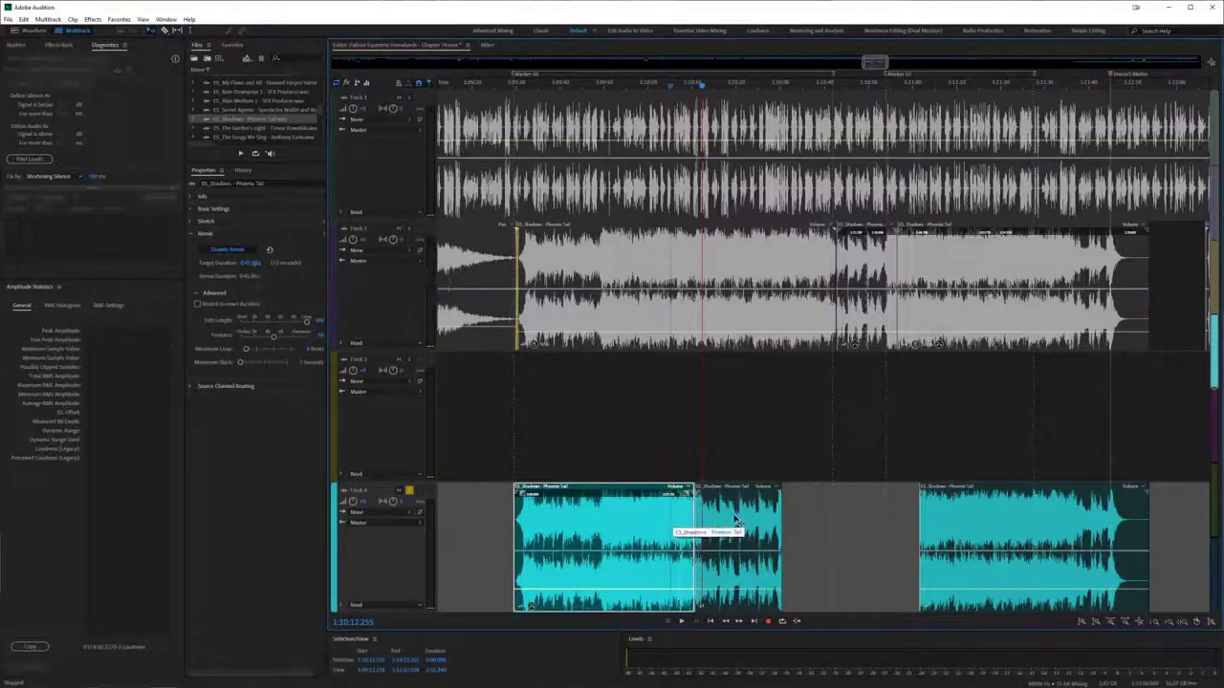
# - Move the middle Track 4 segment away from the first, and shorten the first segment's Remix duration to about 38 seconds
pyautogui.moveTo(732, 523); pyautogui.dragTo(799, 524)
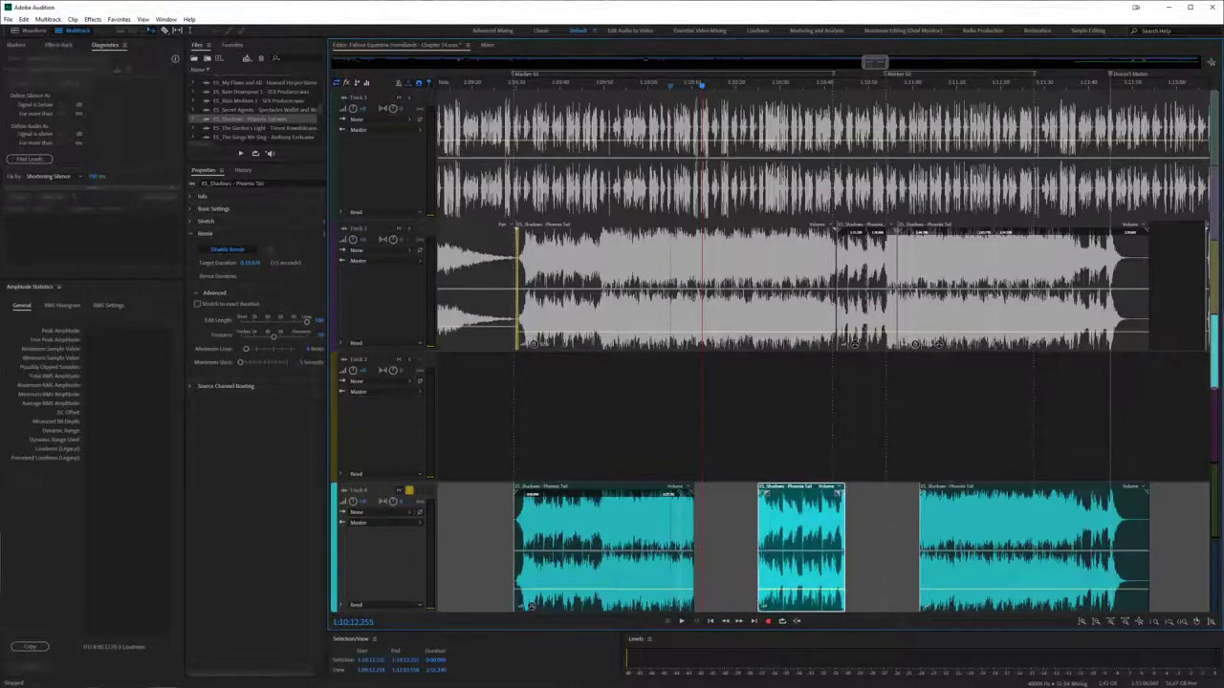
pyautogui.click(620, 528)
pyautogui.click(251, 262)
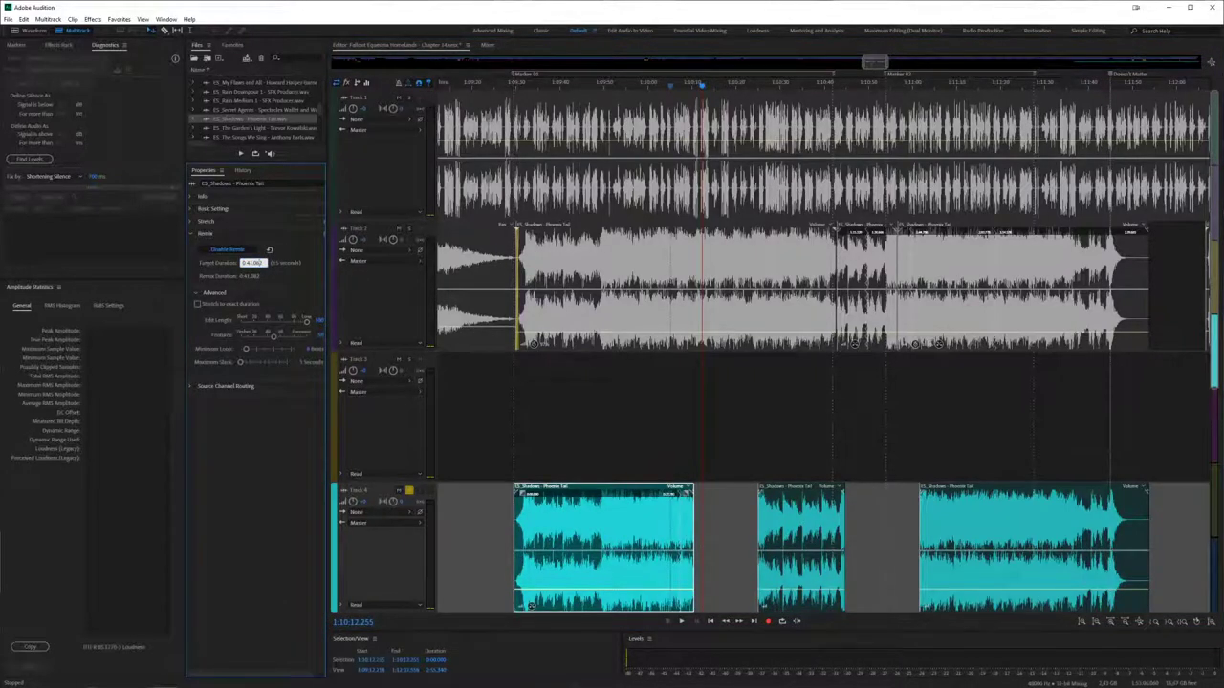
pyautogui.press('Return')
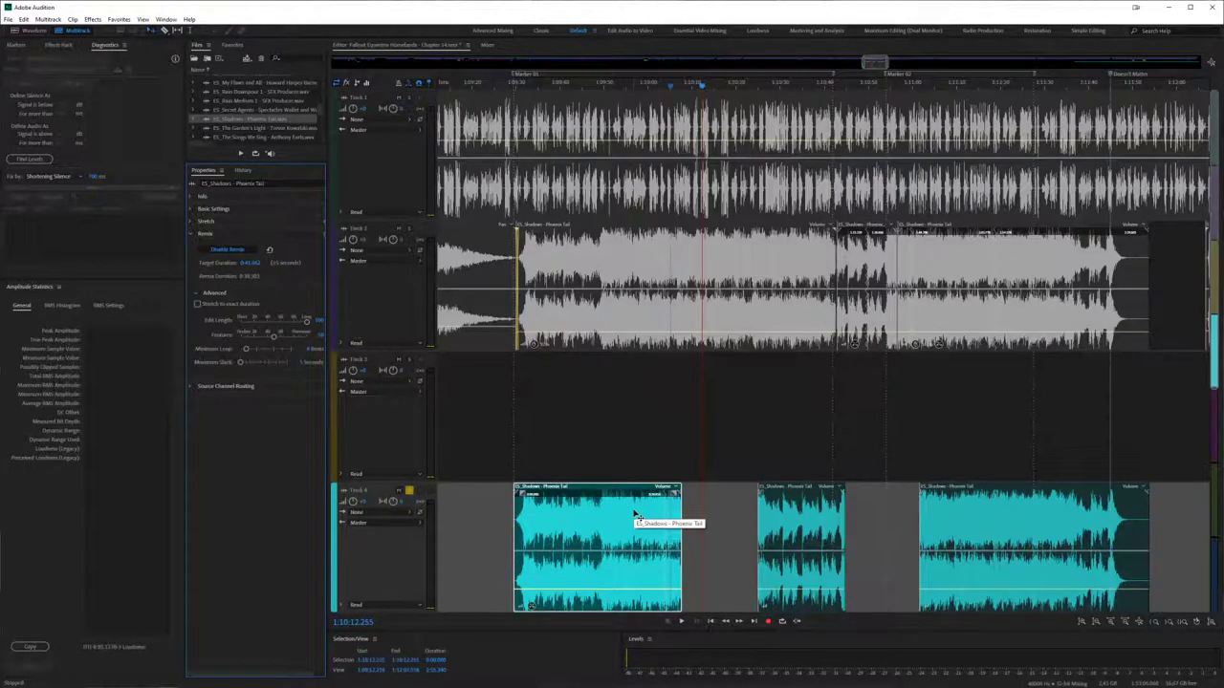
# - Set the first Track 4 segment's Stretch mode to Rendered (High Quality) and its type to Polyphonic
pyautogui.click(604, 422)
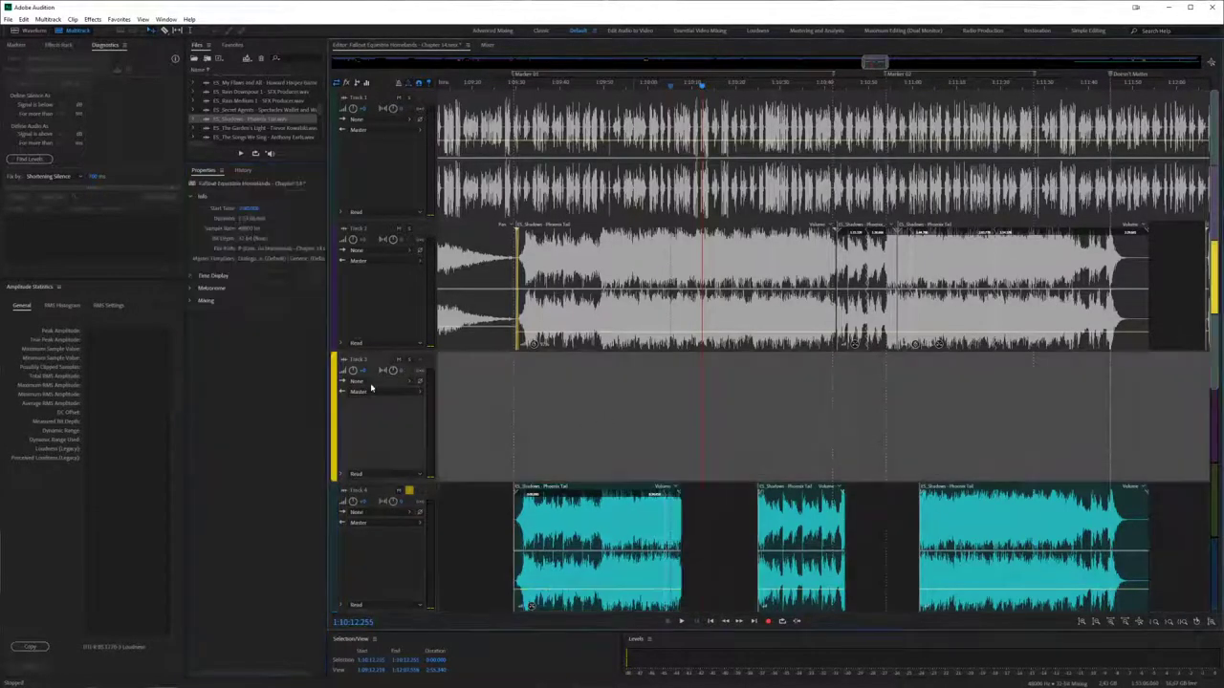
pyautogui.click(619, 527)
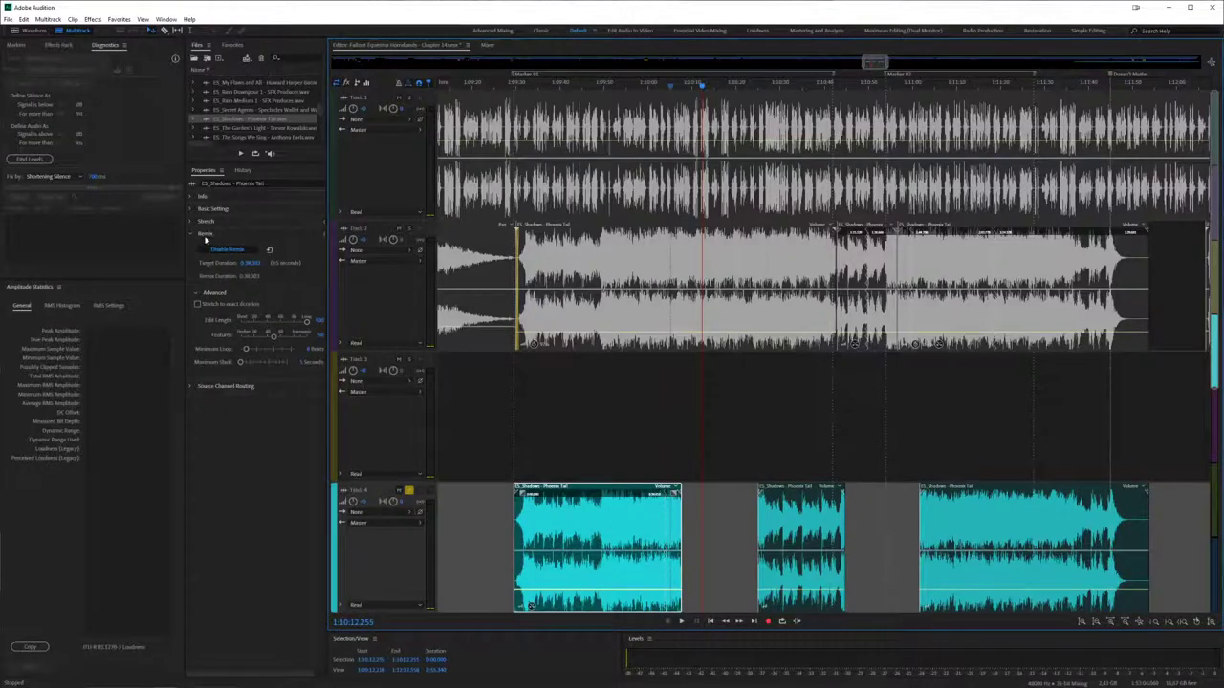
pyautogui.click(571, 459)
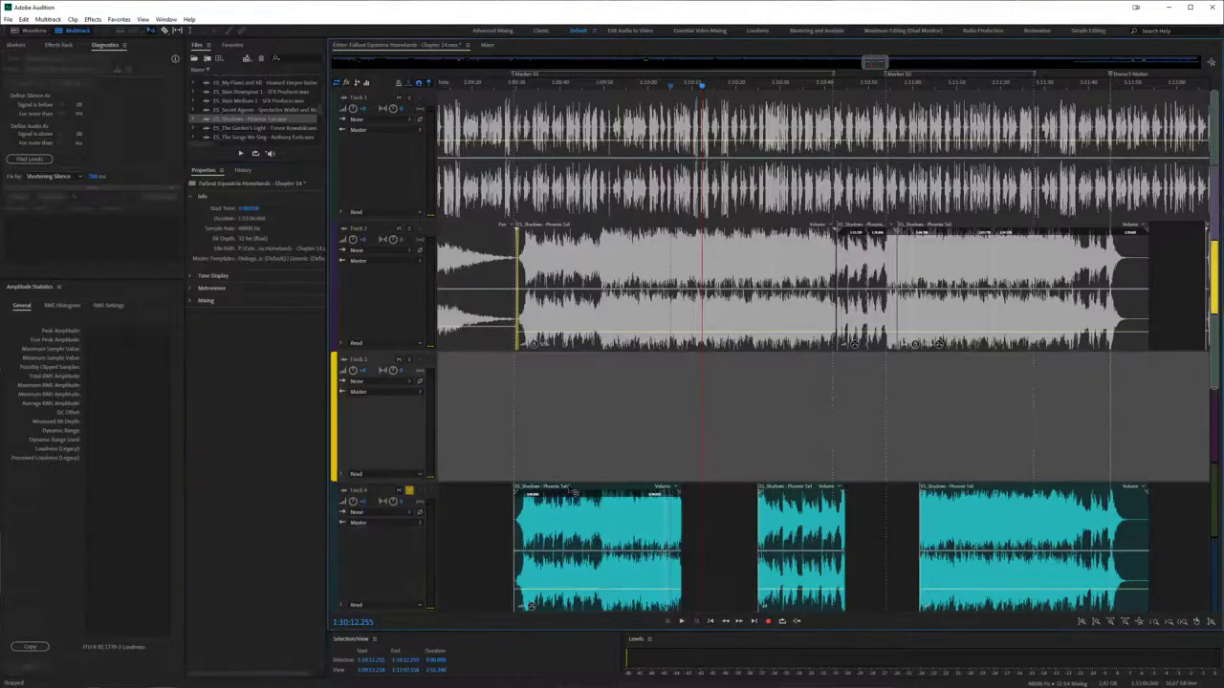
pyautogui.click(610, 541)
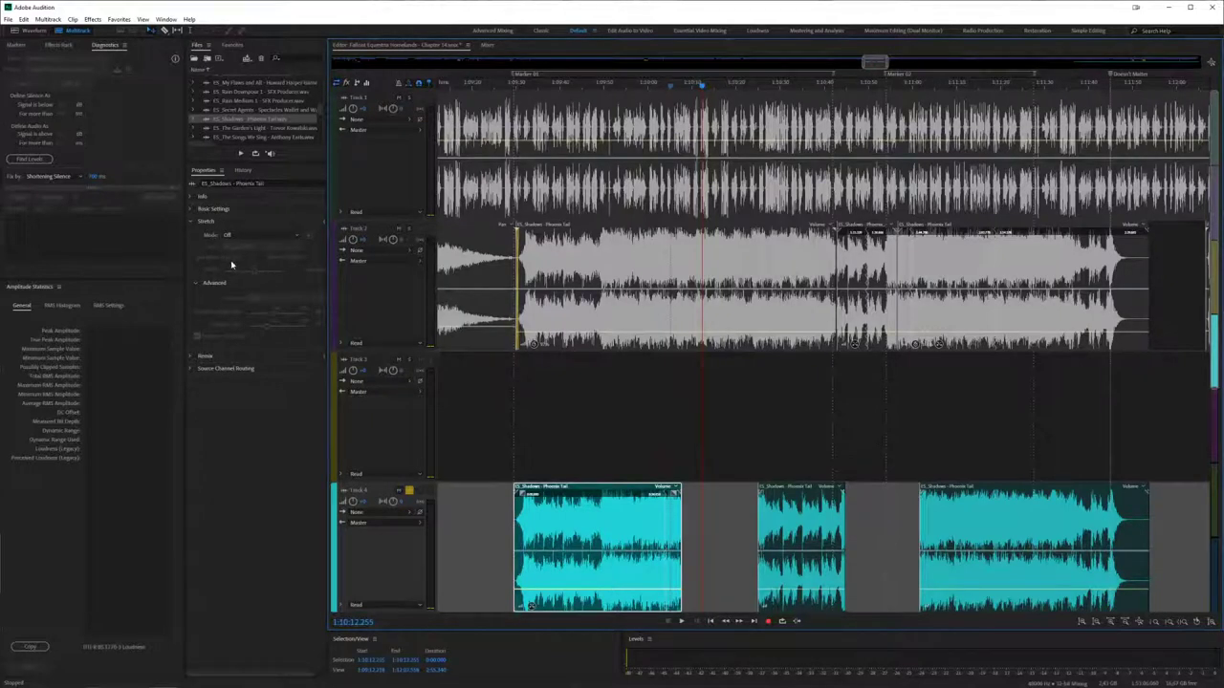
pyautogui.click(254, 236)
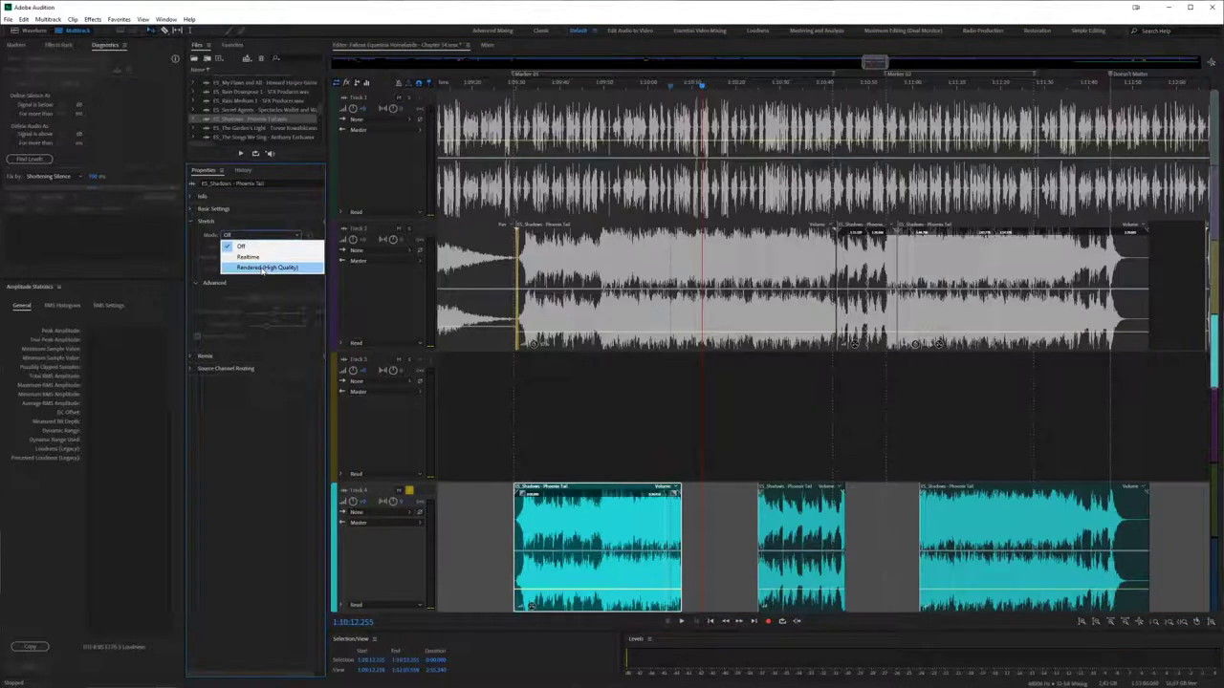
pyautogui.click(261, 269)
pyautogui.click(236, 257)
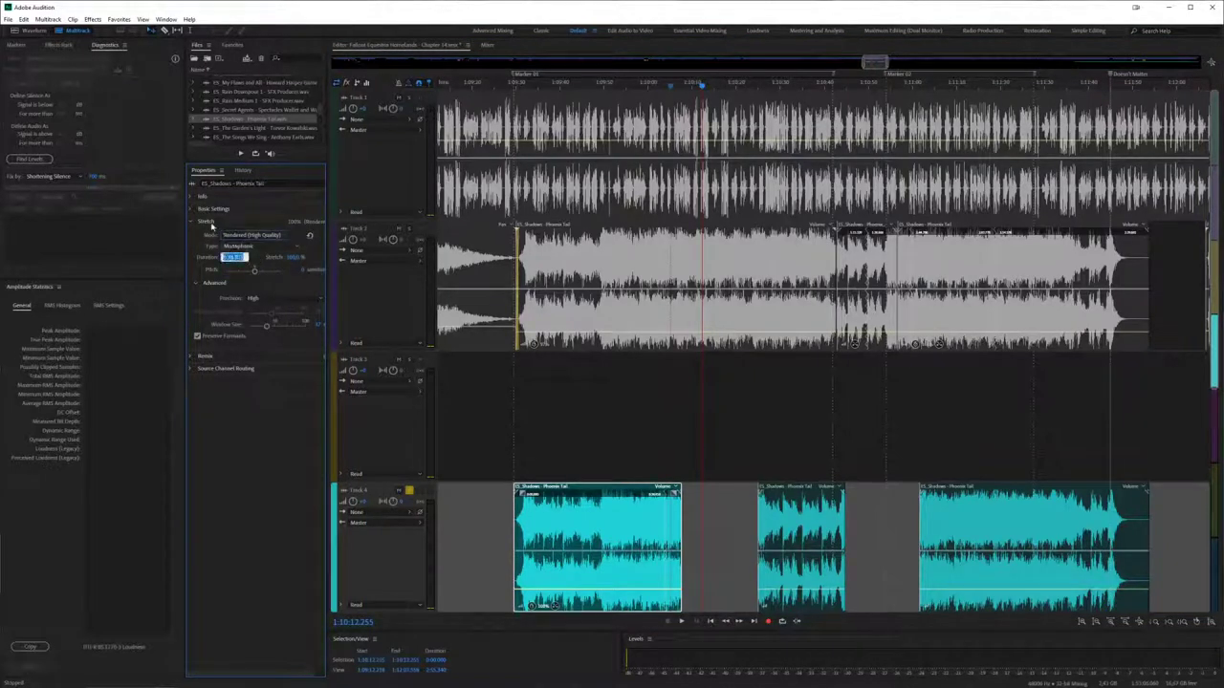
pyautogui.click(237, 246)
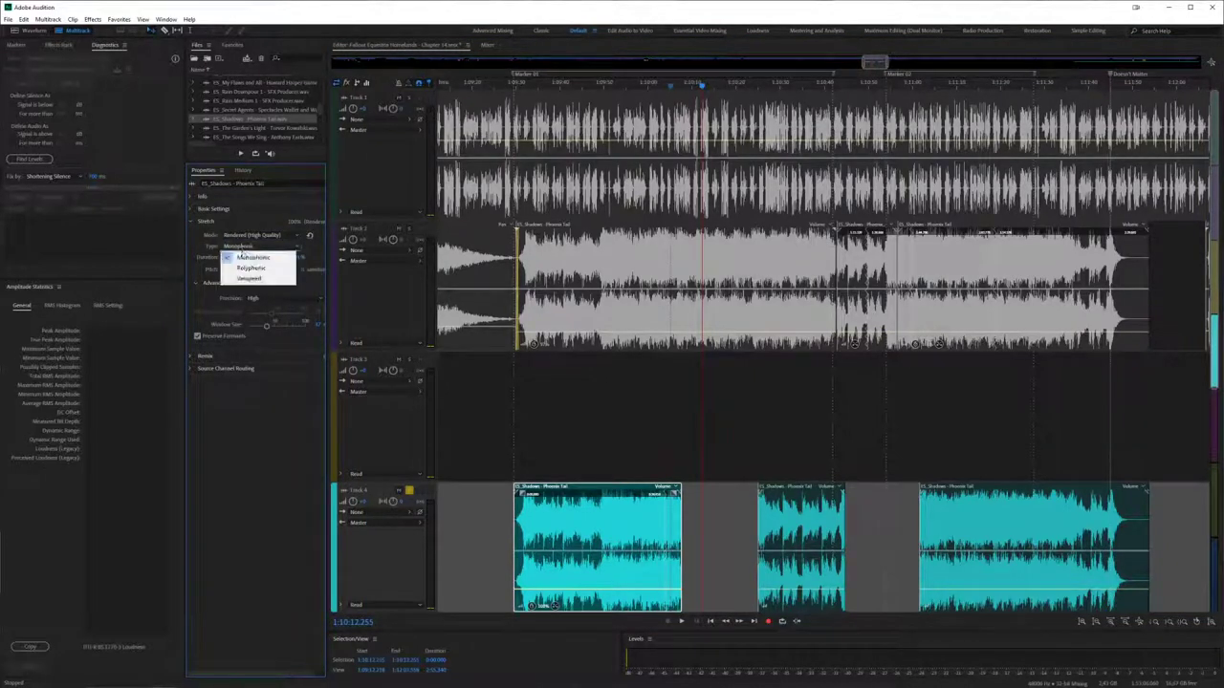
pyautogui.click(246, 249)
pyautogui.click(246, 249)
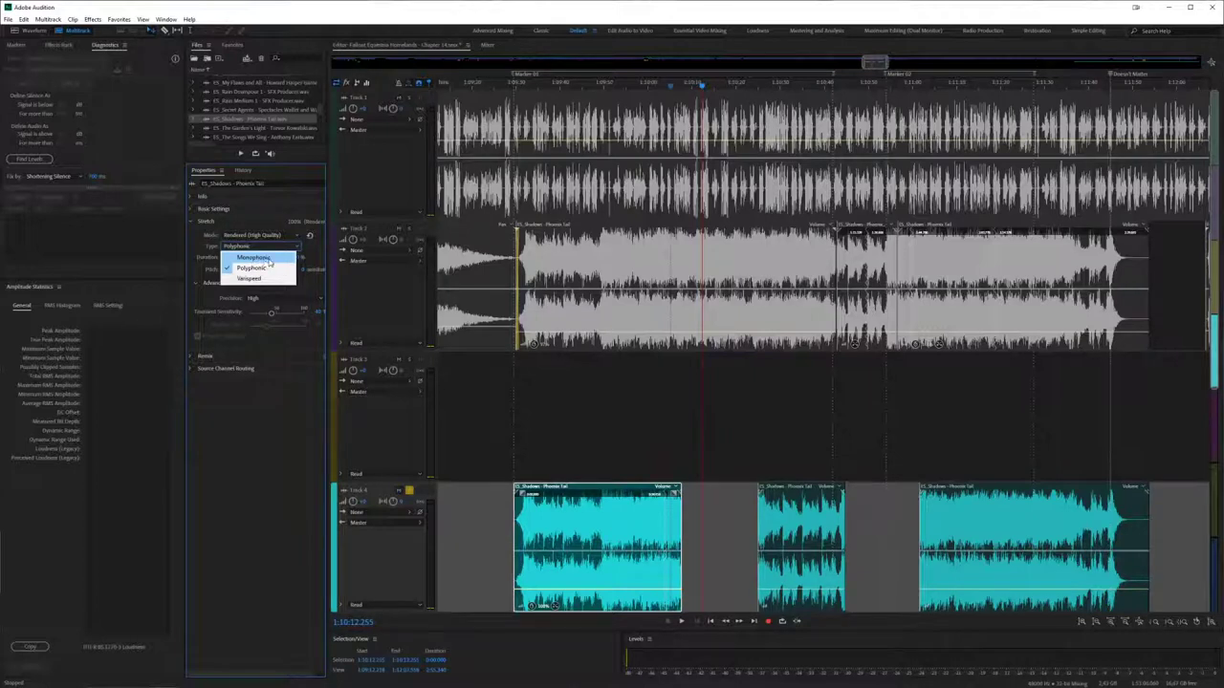
pyautogui.click(270, 269)
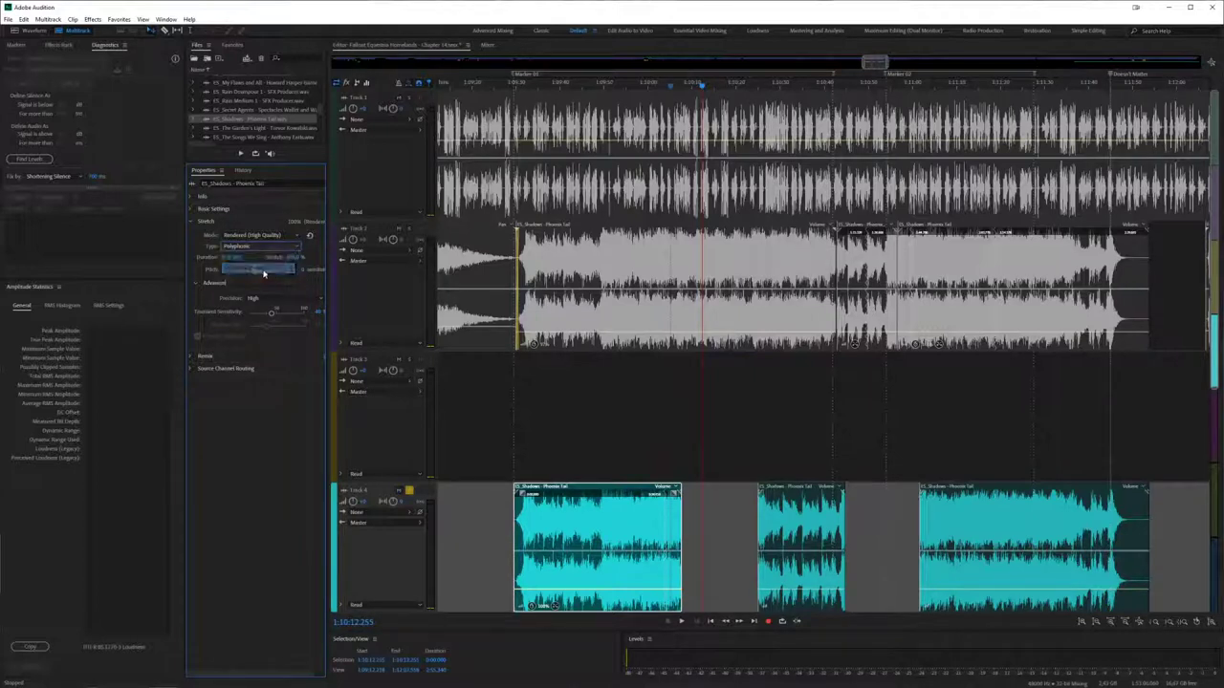
# - Set the first Track 4 segment's Stretch duration to about 42.3 seconds and apply the stretch
pyautogui.click(233, 258)
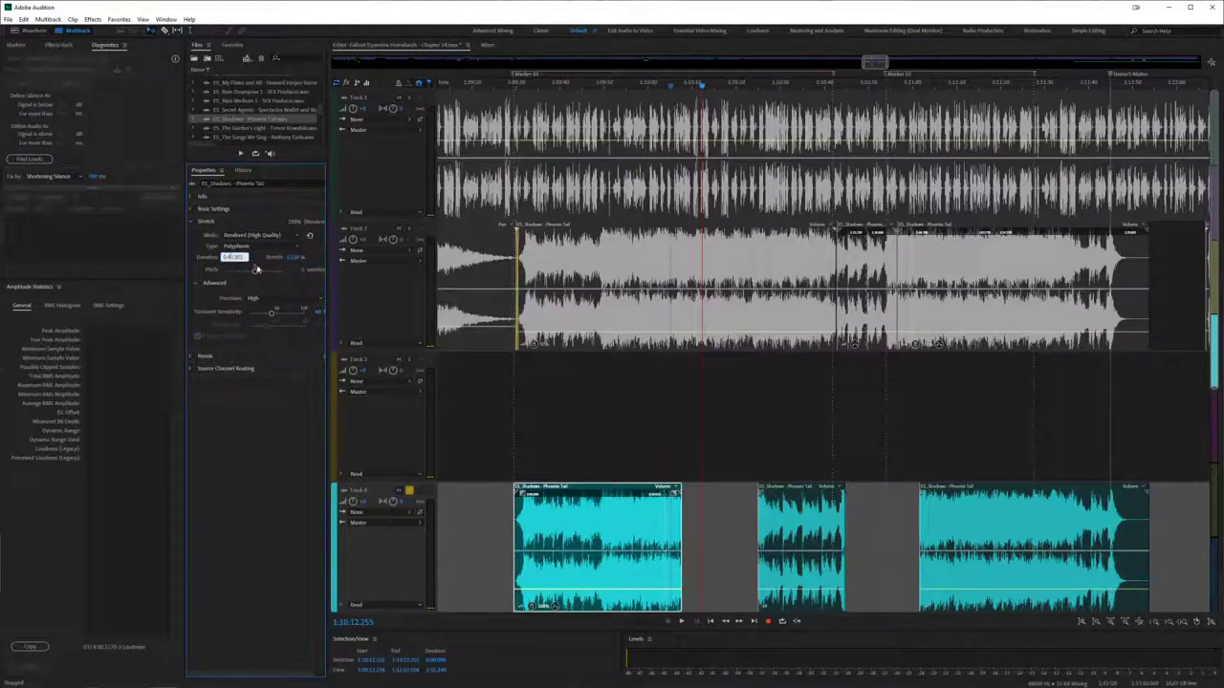
pyautogui.click(230, 257)
pyautogui.write('1')
pyautogui.press('Return')
pyautogui.press('Return')
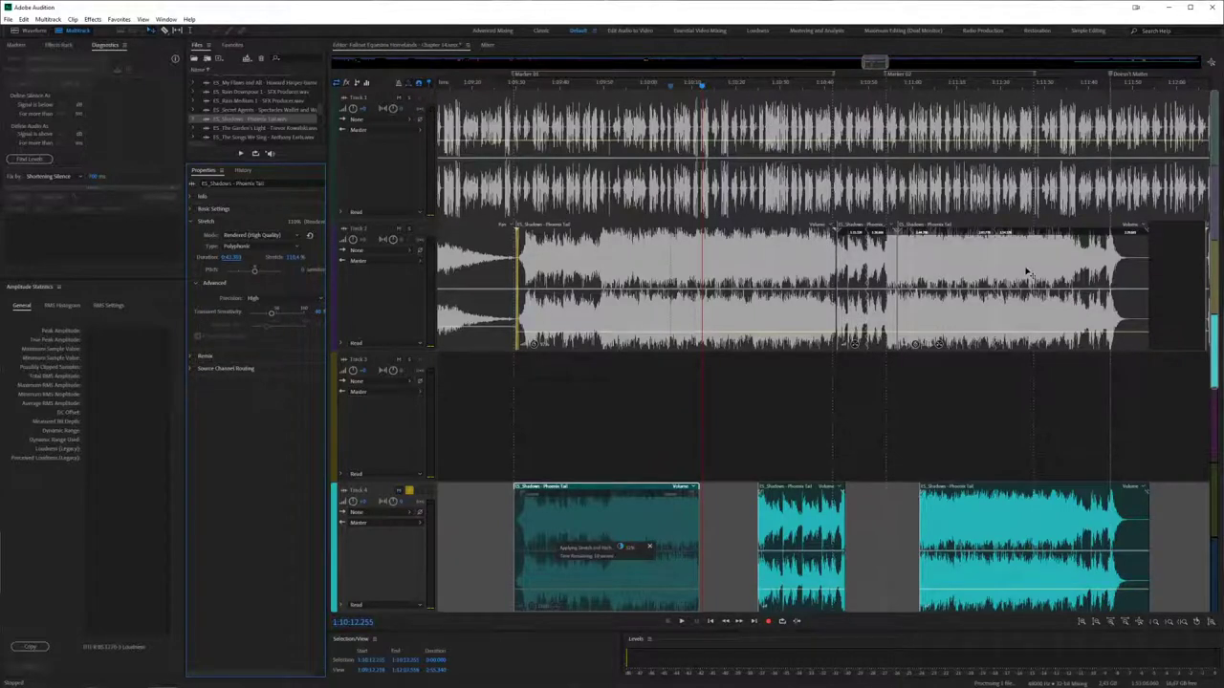
# - Check the Stretch settings of the last and first music segments on Track 2
pyautogui.click(968, 258)
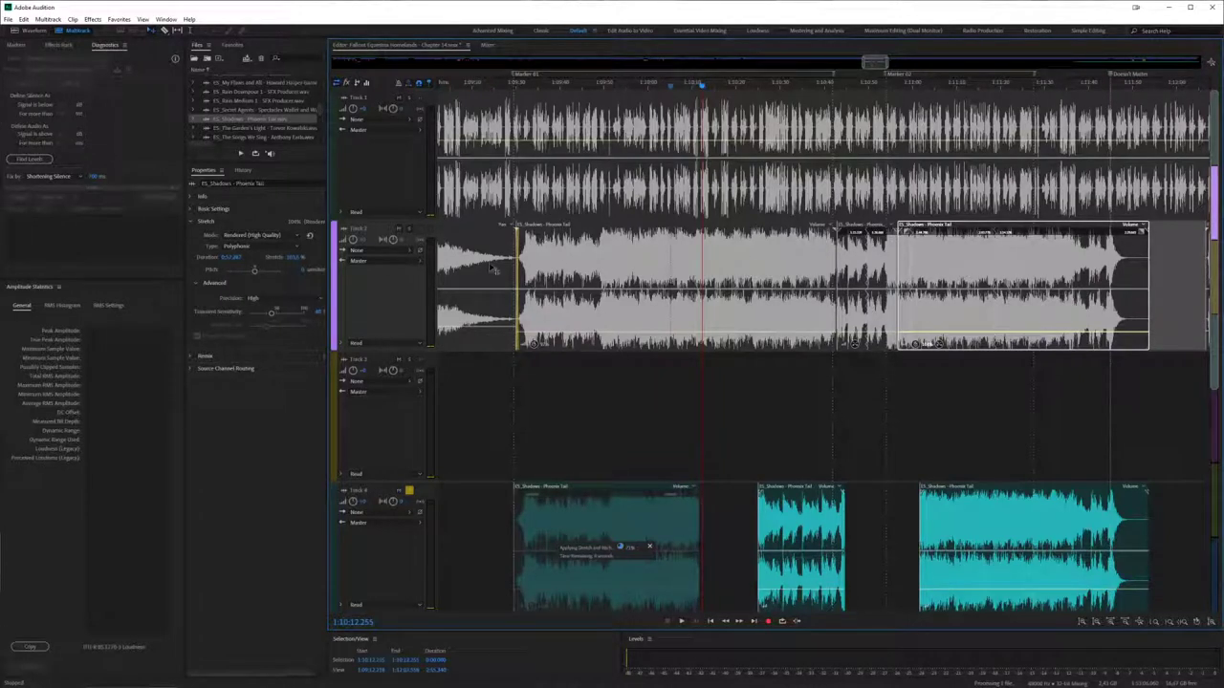
pyautogui.click(779, 260)
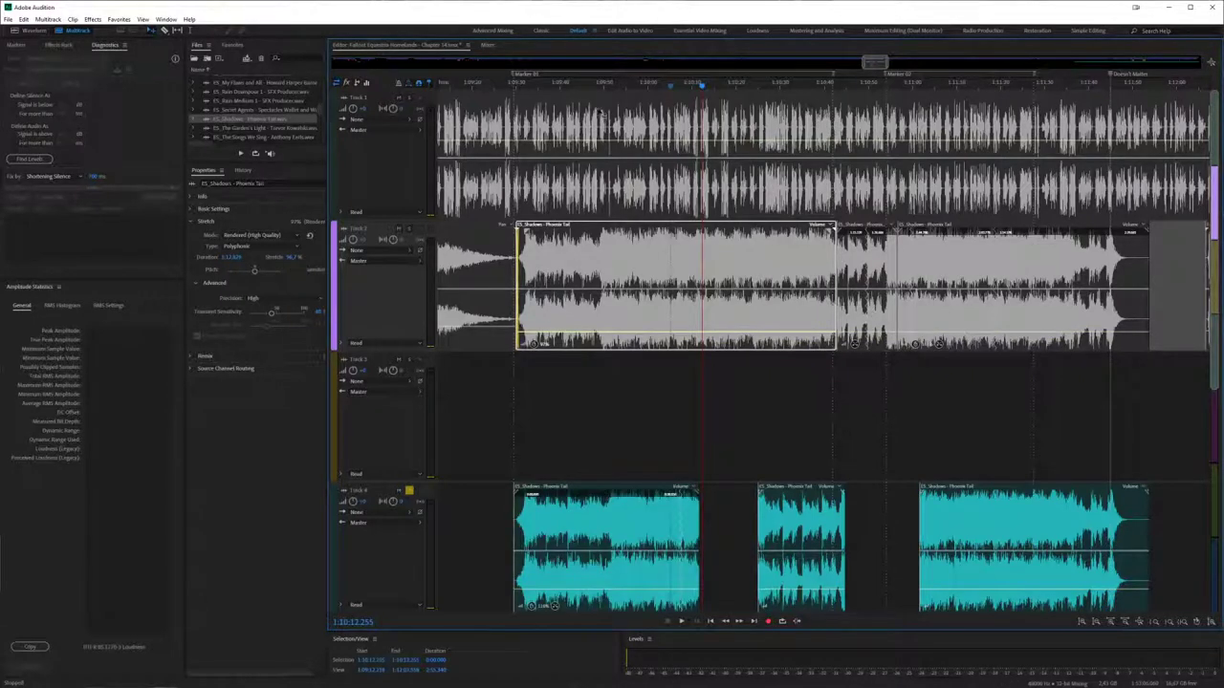
# - Play through the stretched first Track 4 segment, and move the middle segment directly after it
pyautogui.click(593, 84)
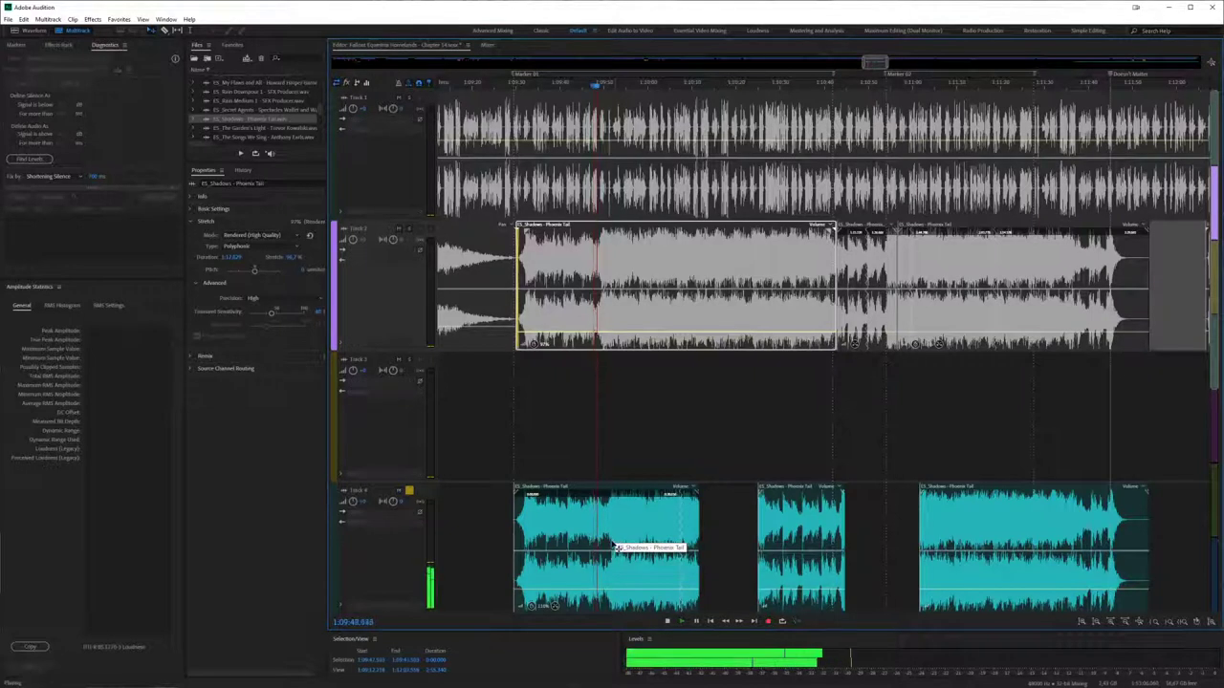
pyautogui.click(617, 547)
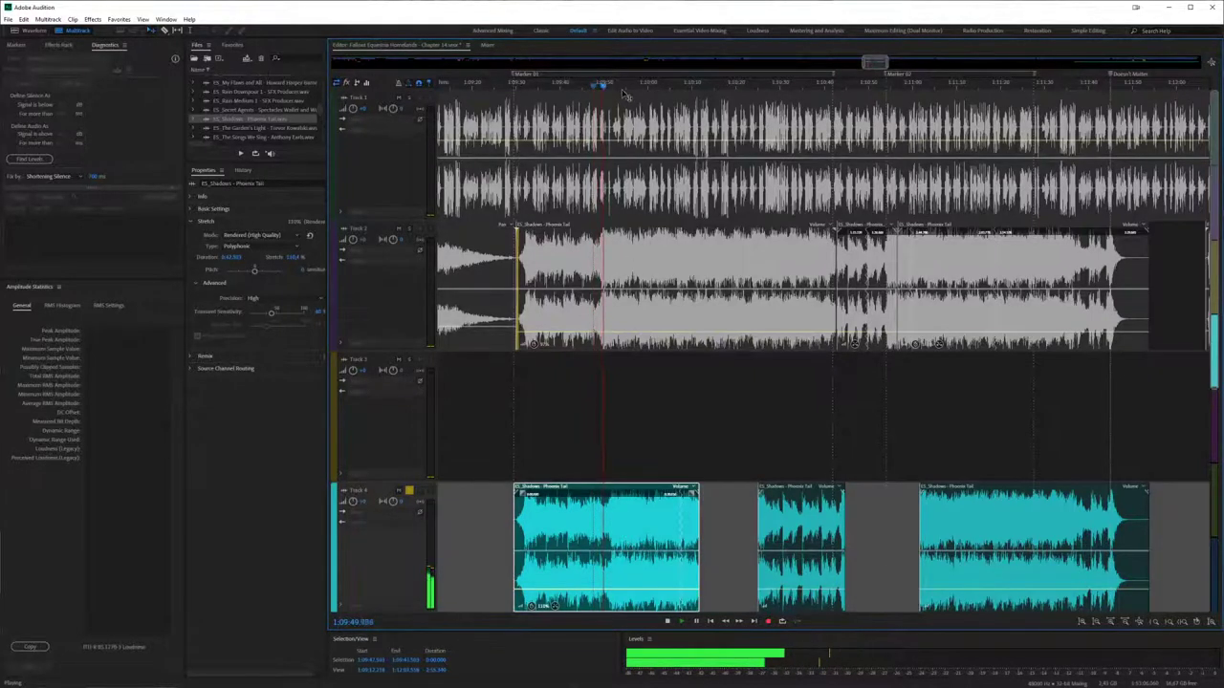
pyautogui.click(630, 86)
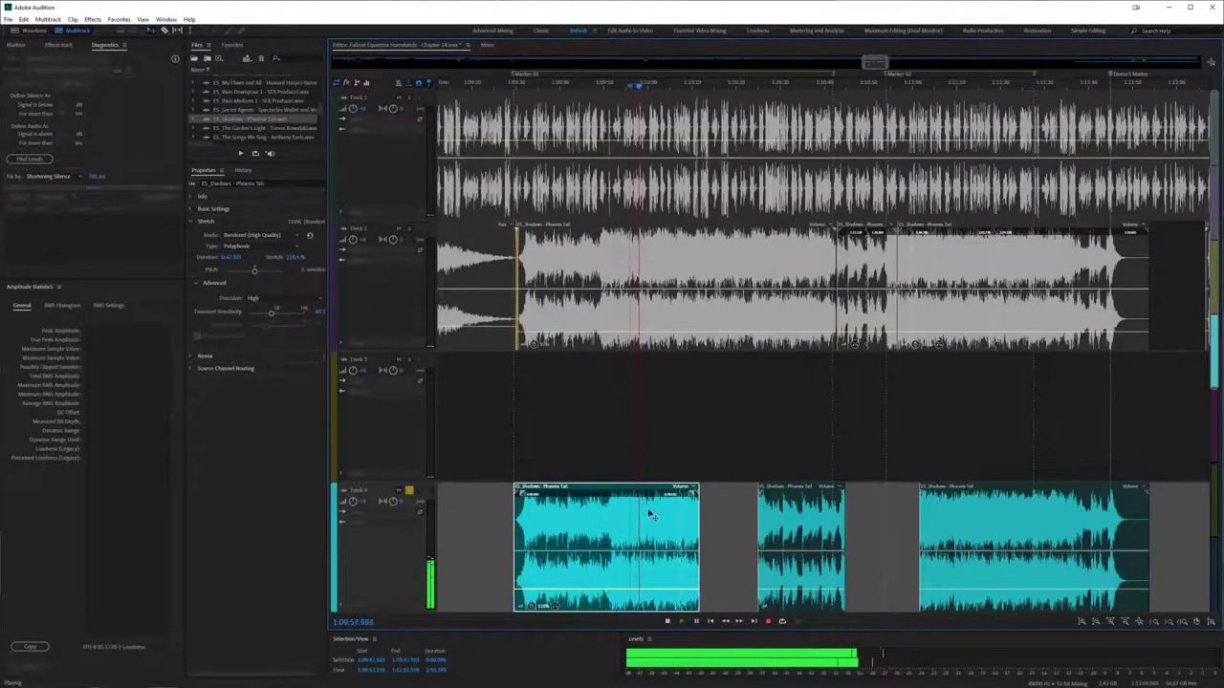
pyautogui.press('space')
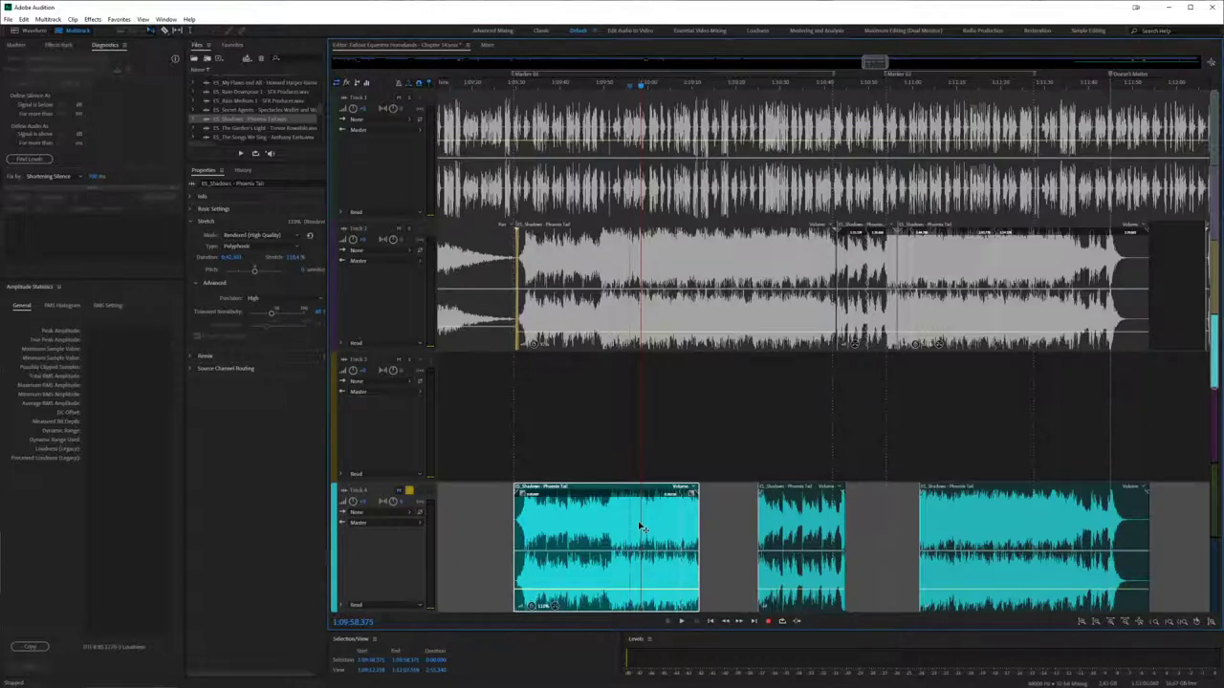
pyautogui.moveTo(790, 521); pyautogui.dragTo(732, 521)
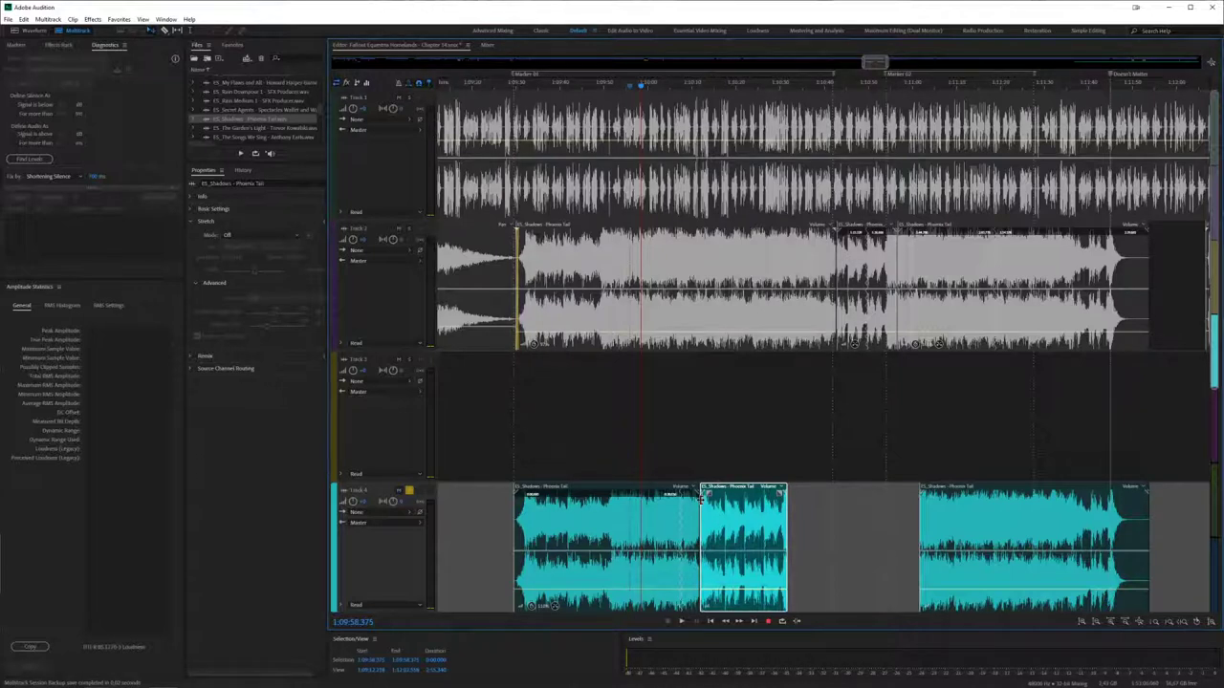
# - Open the revelations session from the revelations project folder
pyautogui.click(5, 20)
pyautogui.click(25, 41)
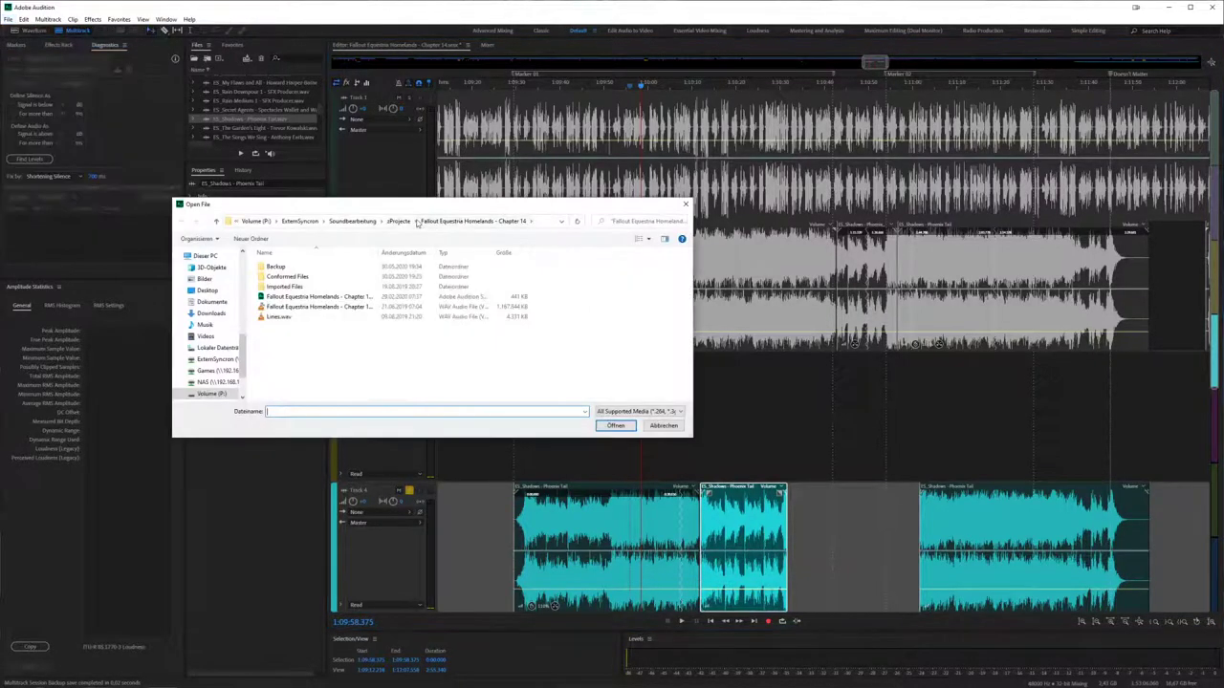
pyautogui.click(398, 225)
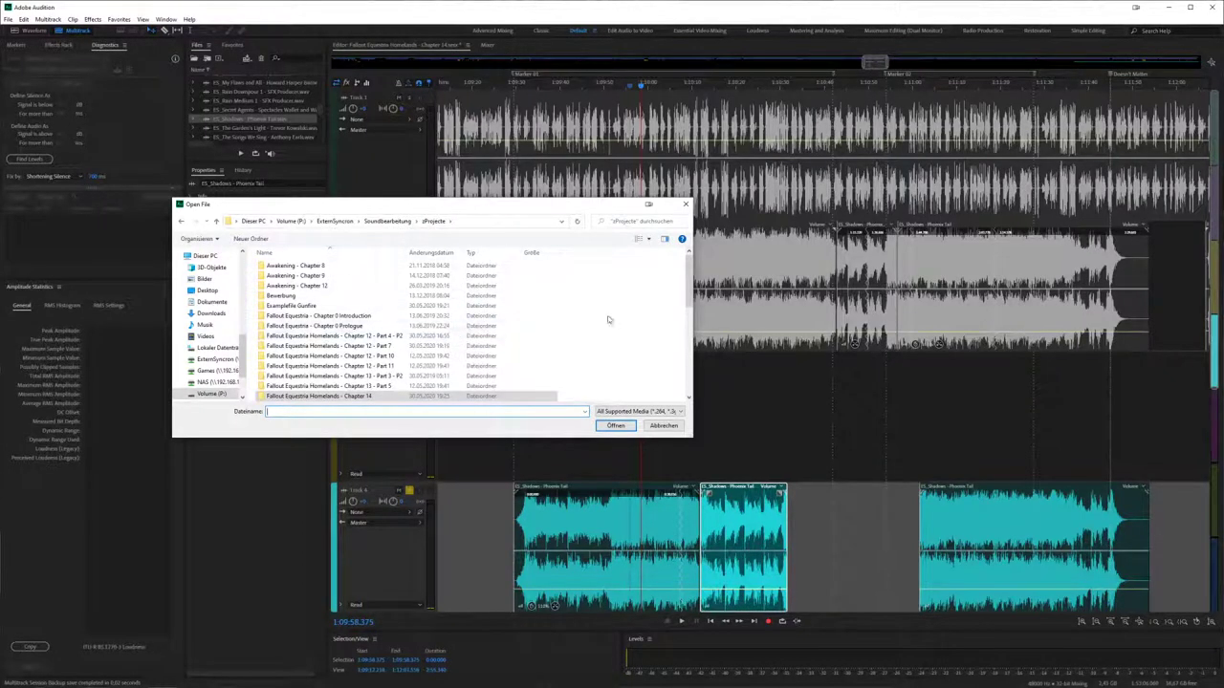
pyautogui.moveTo(695, 284); pyautogui.dragTo(688, 317)
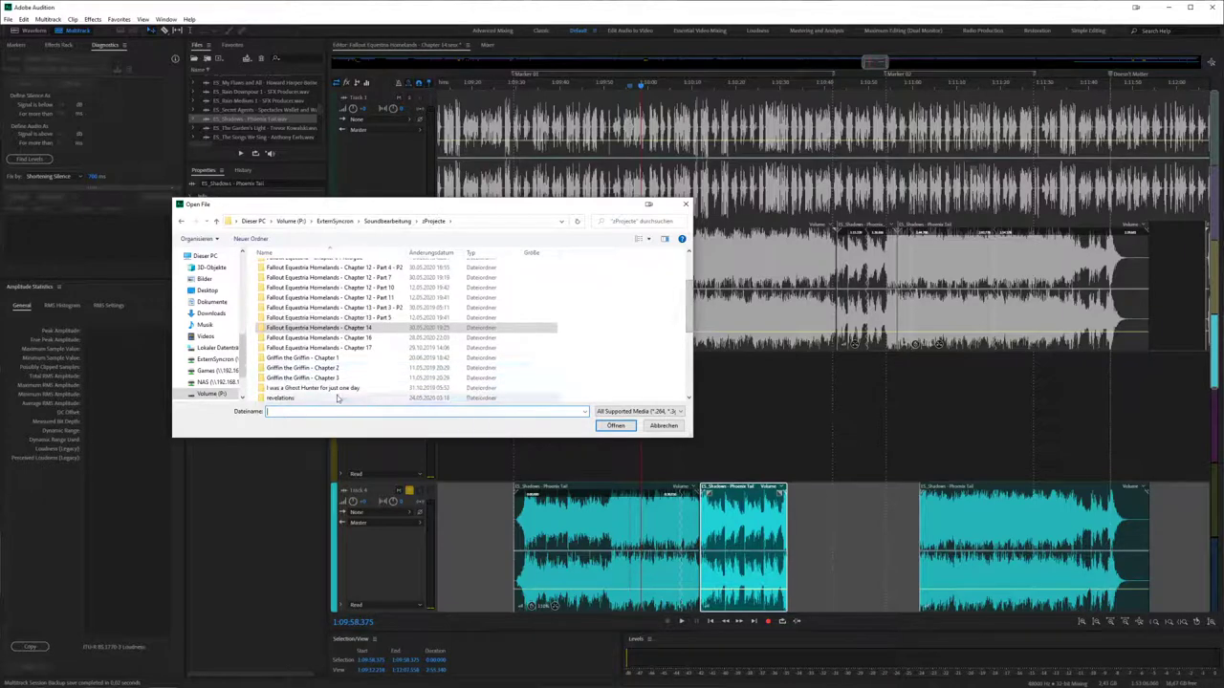
pyautogui.doubleClick(344, 396)
pyautogui.doubleClick(457, 297)
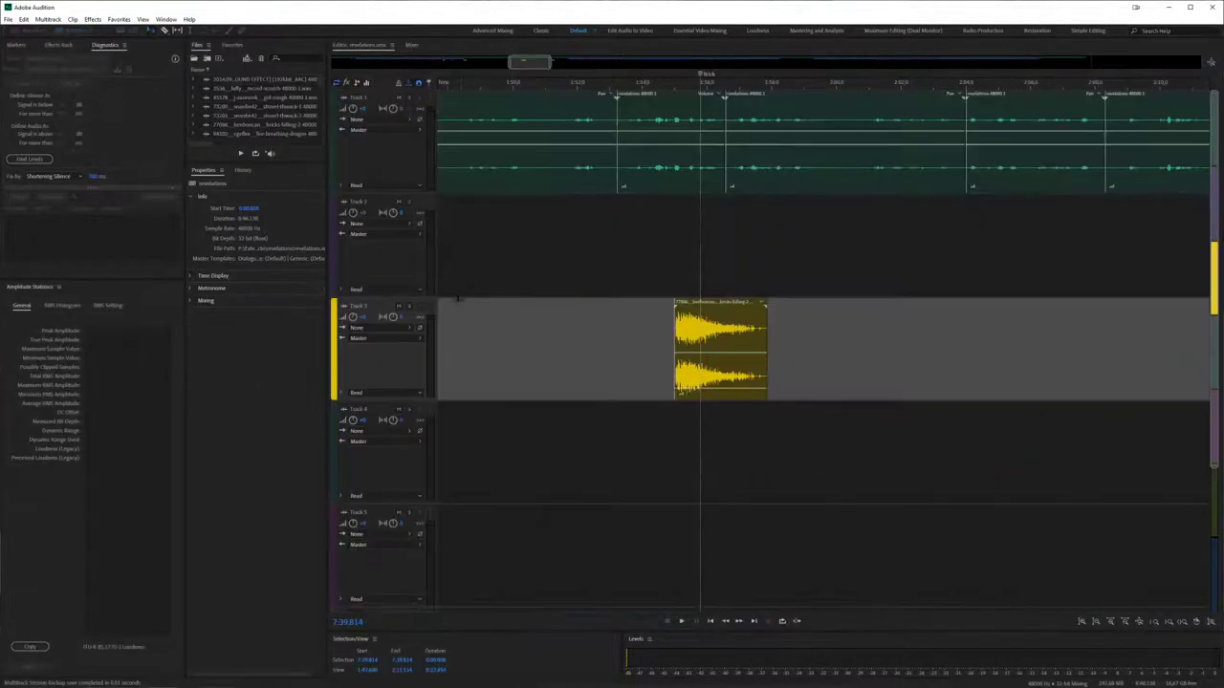
# - Play the session from about 1:16 past the Music Stops marker, and select the record scratch clip on Track 3
pyautogui.moveTo(524, 62); pyautogui.dragTo(456, 62)
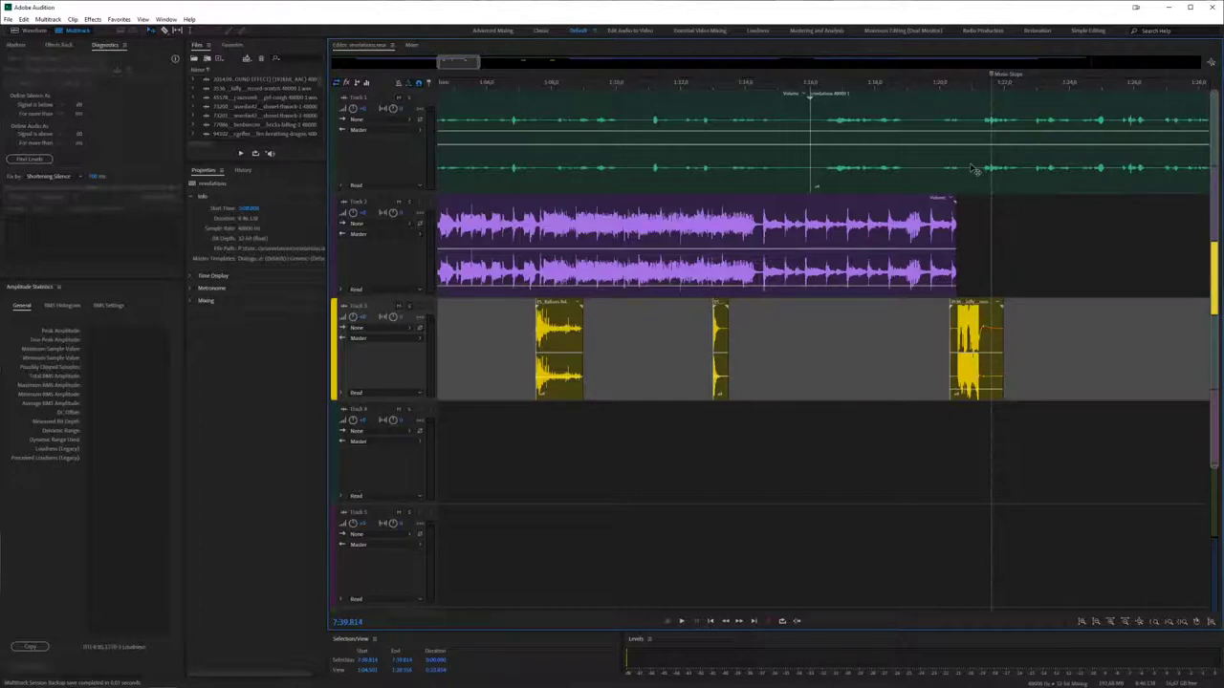
pyautogui.click(915, 87)
pyautogui.click(826, 88)
pyautogui.press('space')
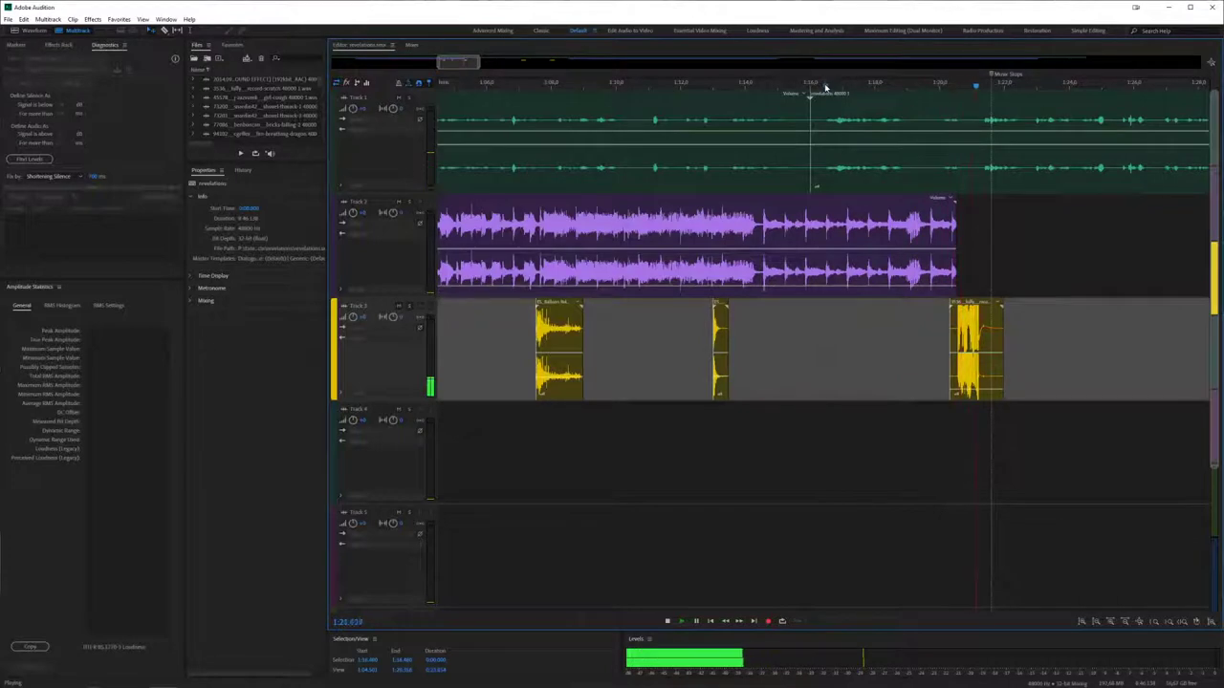
pyautogui.press('space')
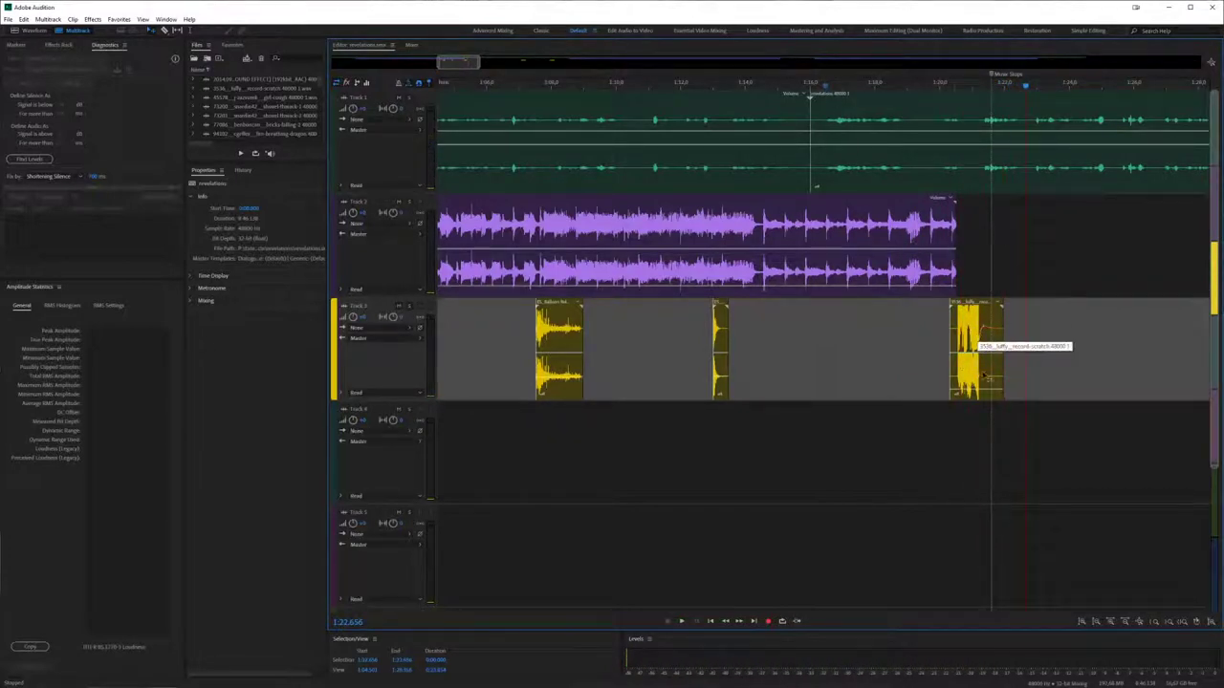
pyautogui.click(971, 336)
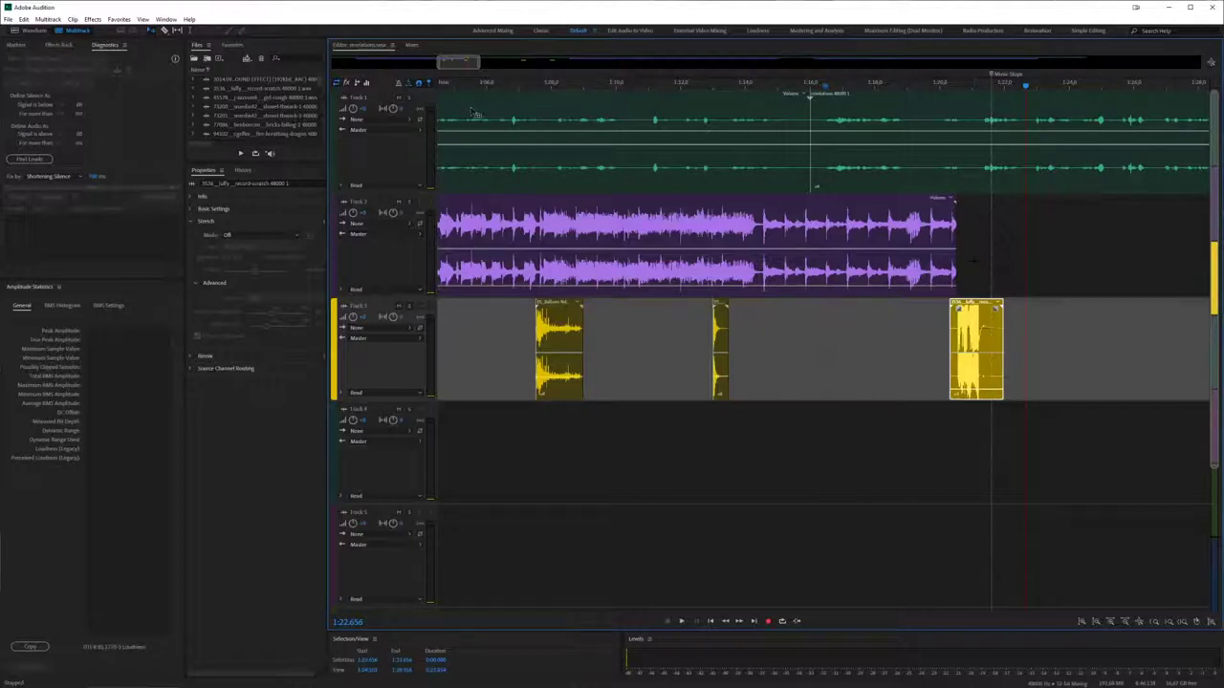
# - Open the Fallout Equestria Homelands - Chapter 12 - Part 7 session from its folder in zProjects
pyautogui.click(7, 19)
pyautogui.click(6, 40)
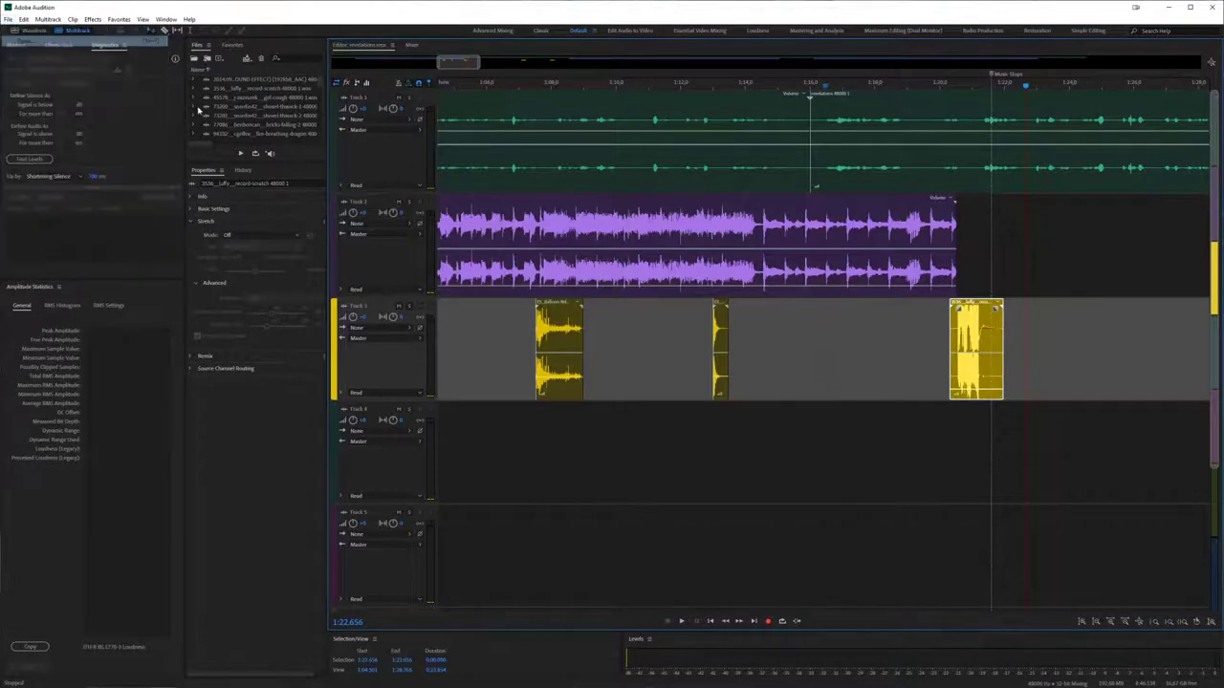
pyautogui.click(395, 222)
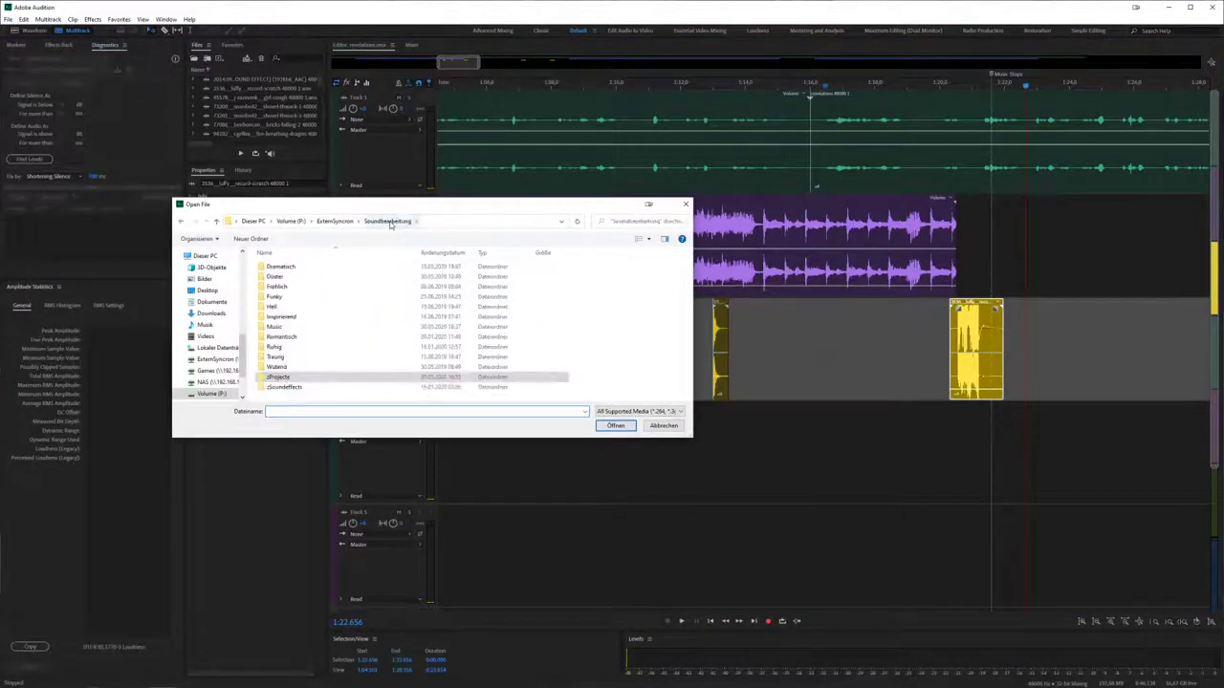
pyautogui.doubleClick(315, 377)
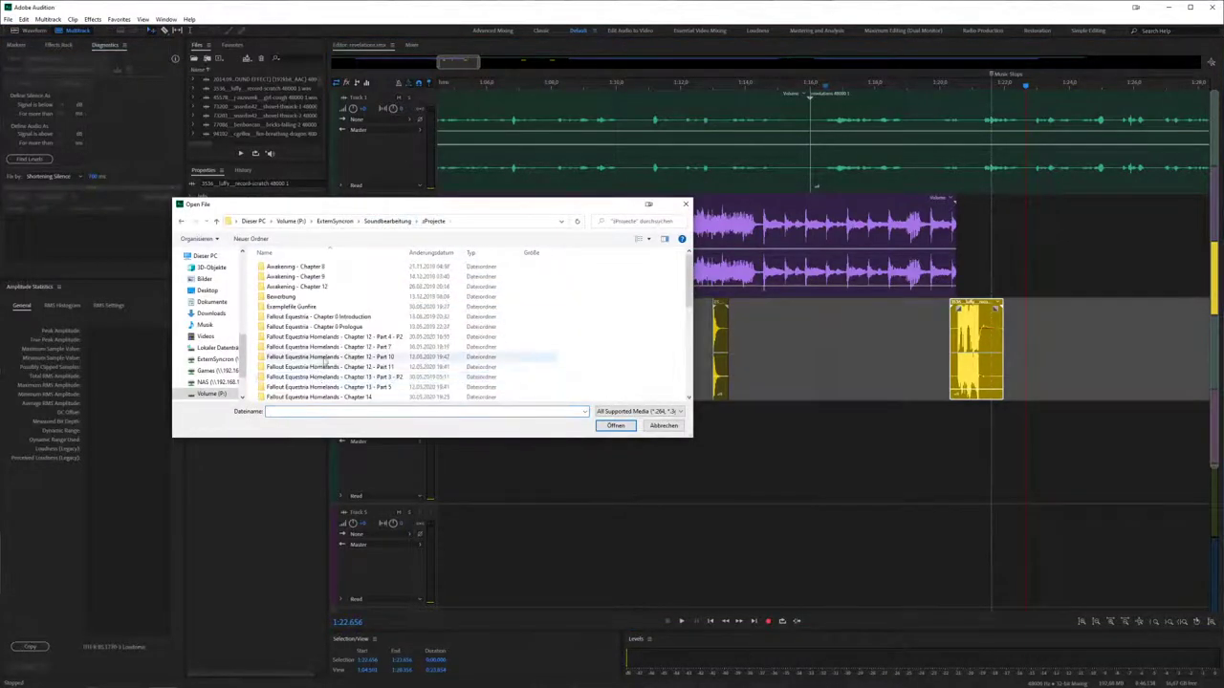
pyautogui.doubleClick(398, 352)
pyautogui.doubleClick(373, 298)
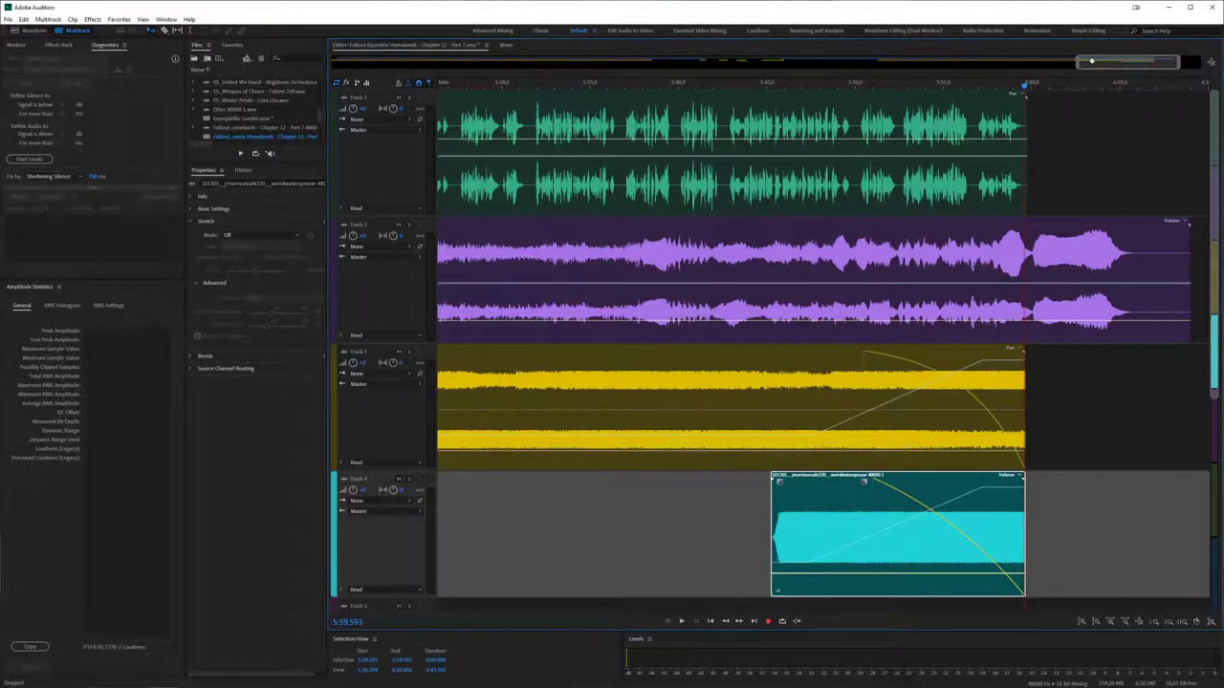
# - Play the session from about 2:49, through the murder-by-shovel sound effect on Track 3
pyautogui.moveTo(1090, 62); pyautogui.dragTo(681, 59)
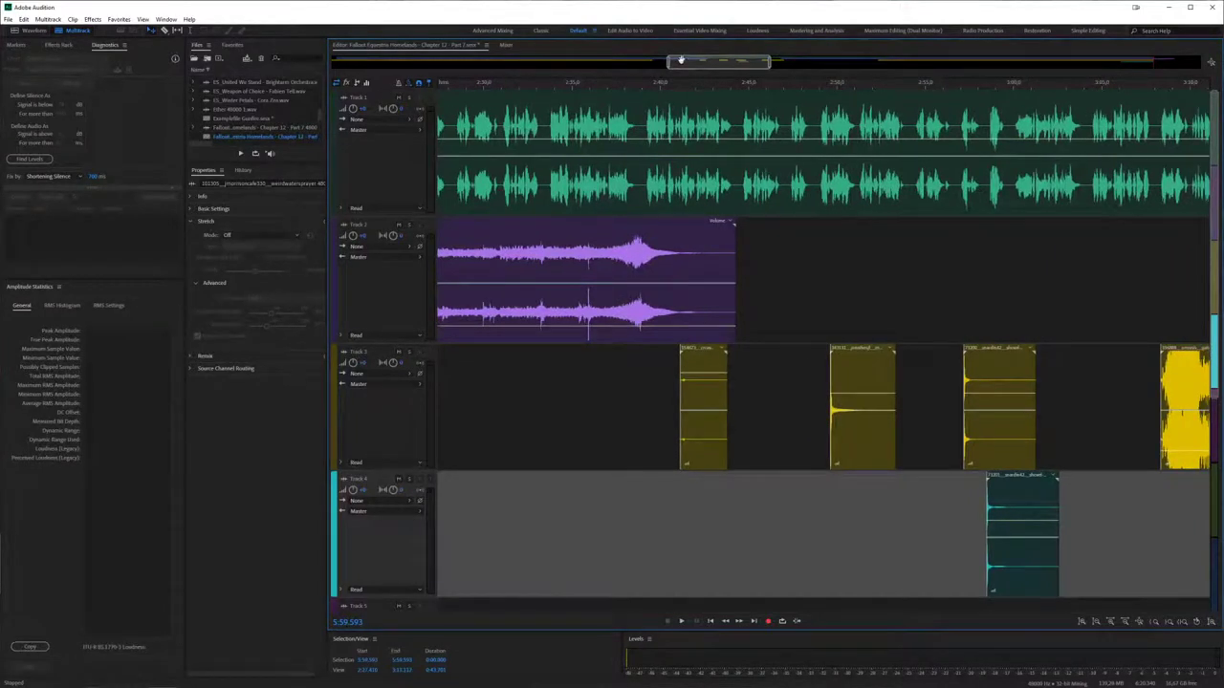
pyautogui.click(815, 84)
pyautogui.press('space')
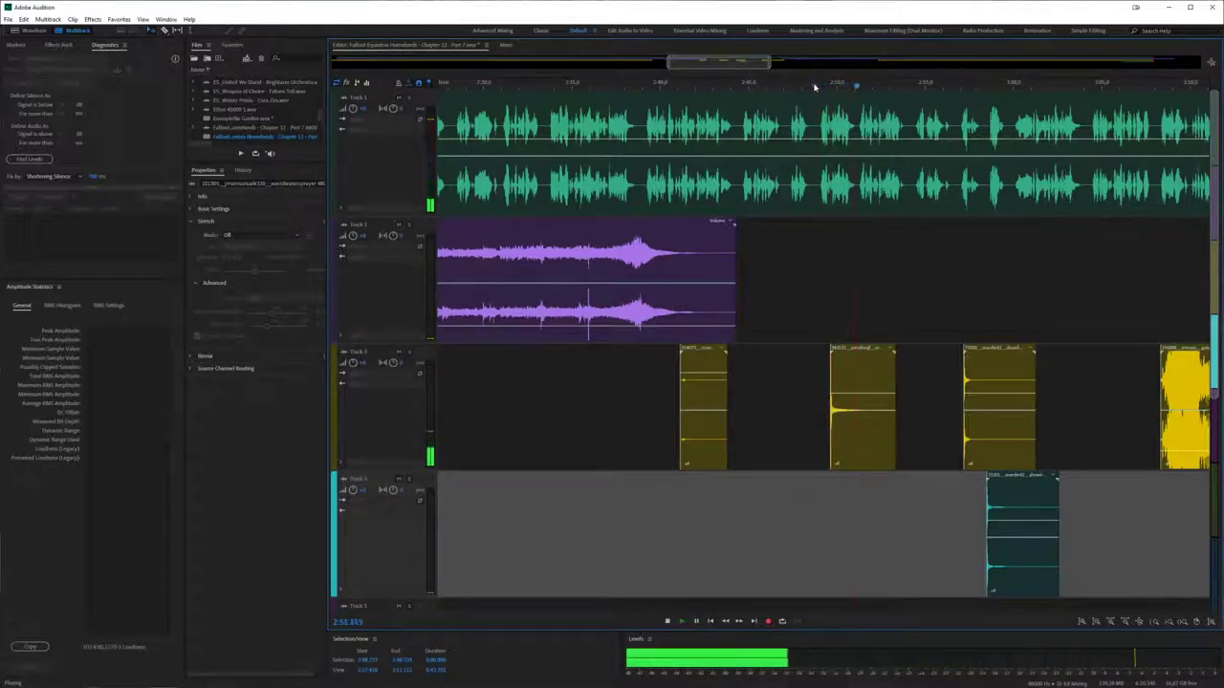
pyautogui.press('space')
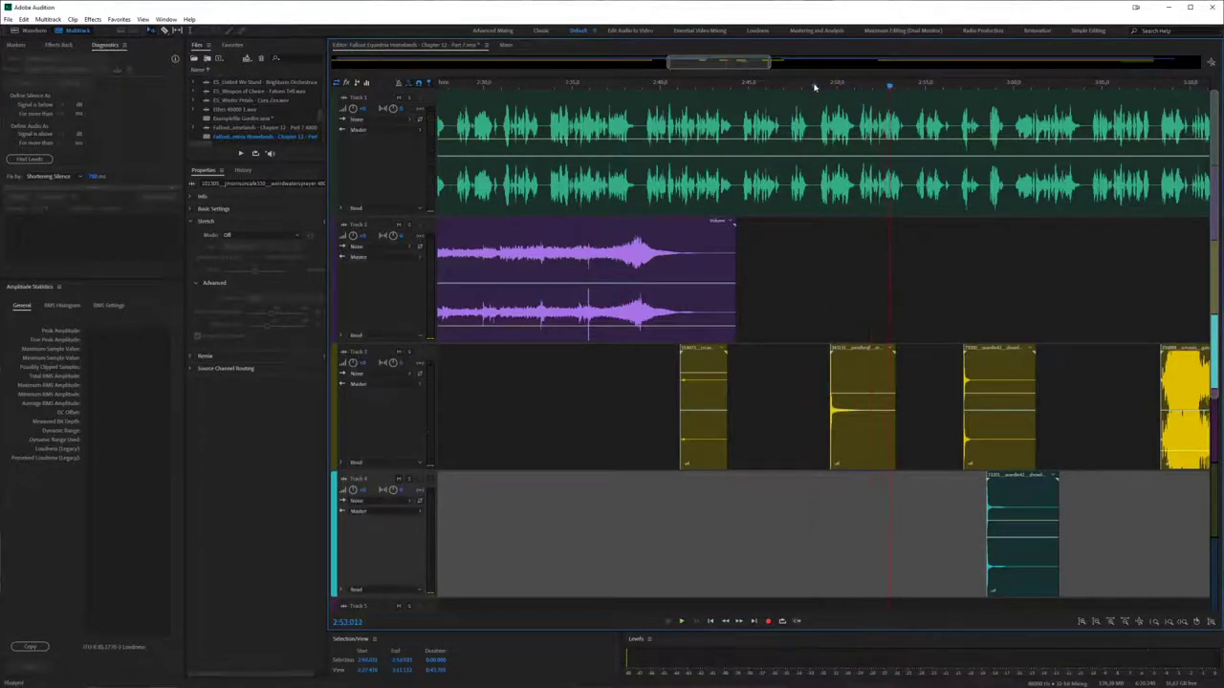
# - Try the murder-by-shovel clip on Track 3 slightly earlier, starting at about 2:49
pyautogui.click(818, 85)
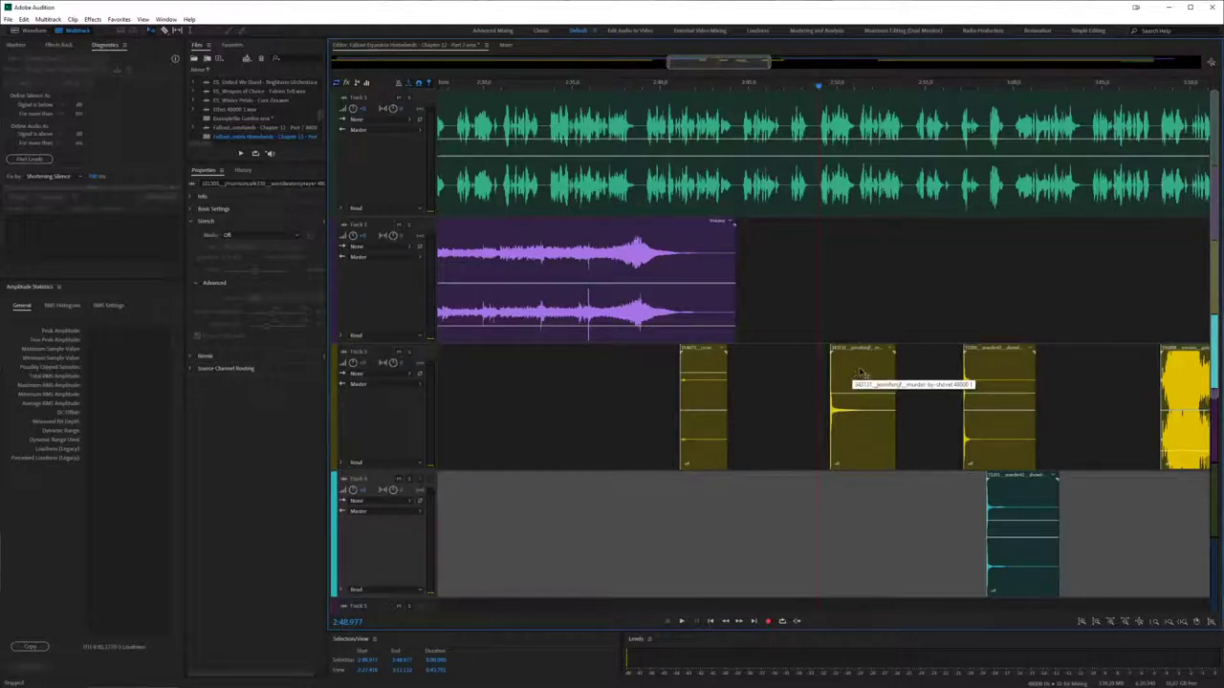
pyautogui.moveTo(855, 373); pyautogui.dragTo(825, 373)
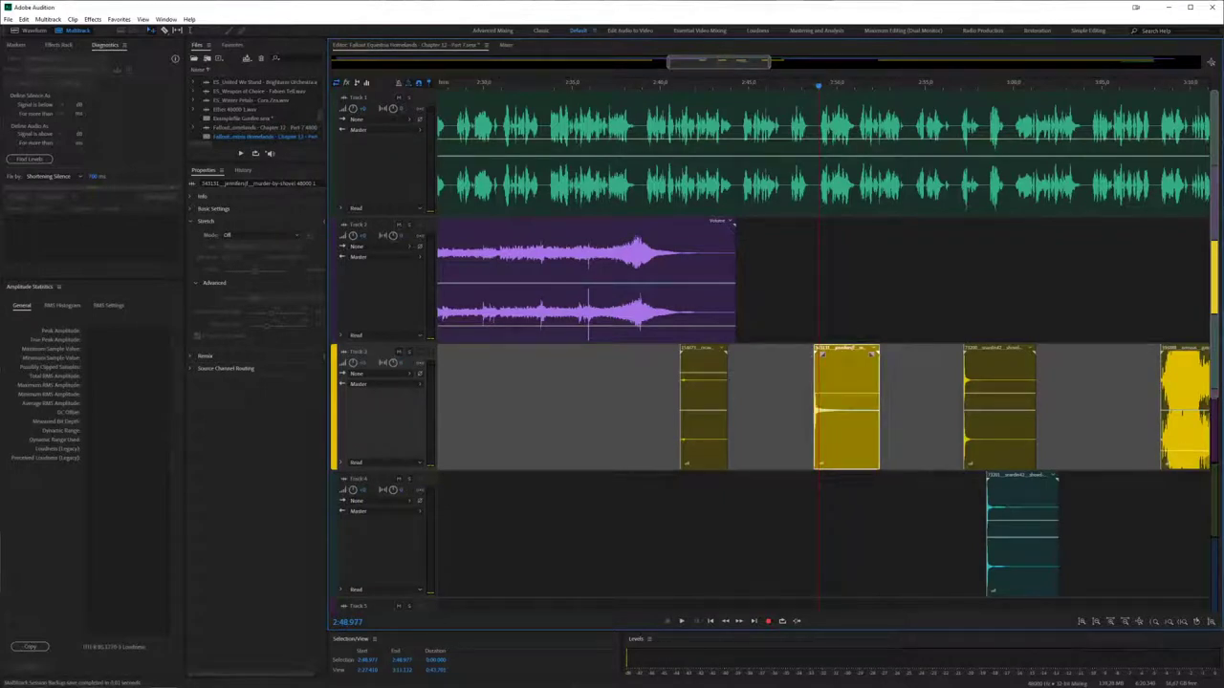
pyautogui.moveTo(817, 86); pyautogui.dragTo(817, 82)
# - Move the murder-by-shovel clip on Track 3 to start at about 2:51, and briefly play from that point
pyautogui.moveTo(847, 381); pyautogui.dragTo(886, 380)
pyautogui.click(858, 86)
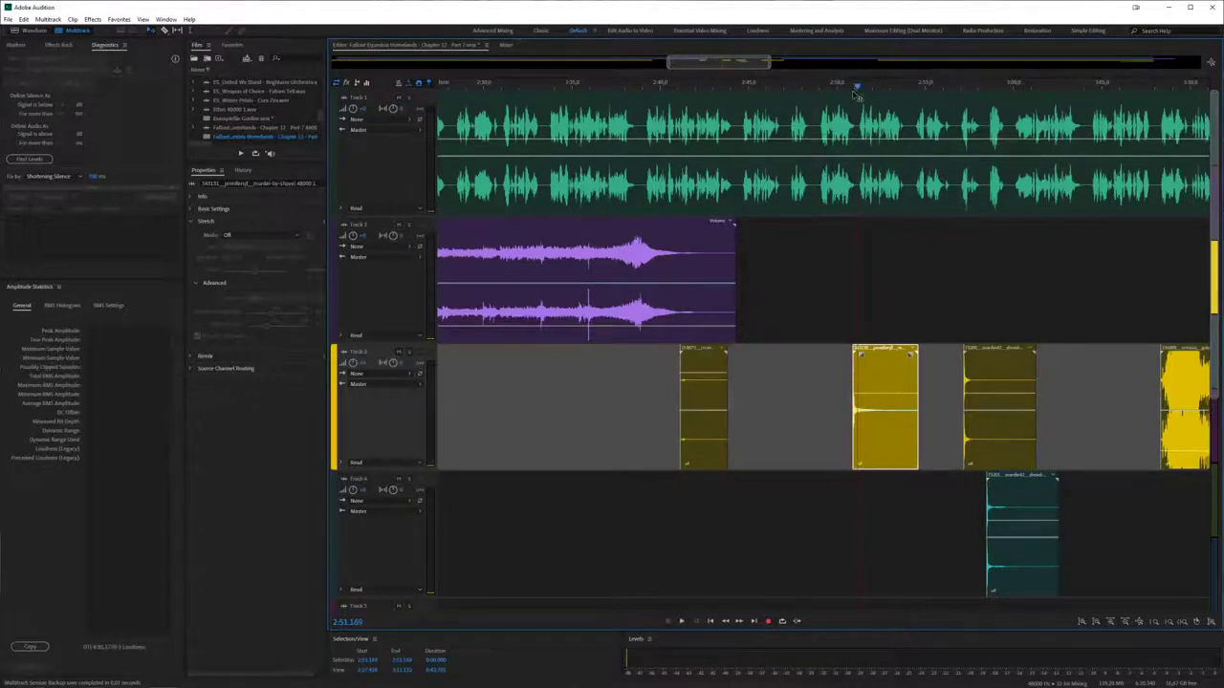
pyautogui.click(823, 85)
pyautogui.click(855, 88)
pyautogui.press('space')
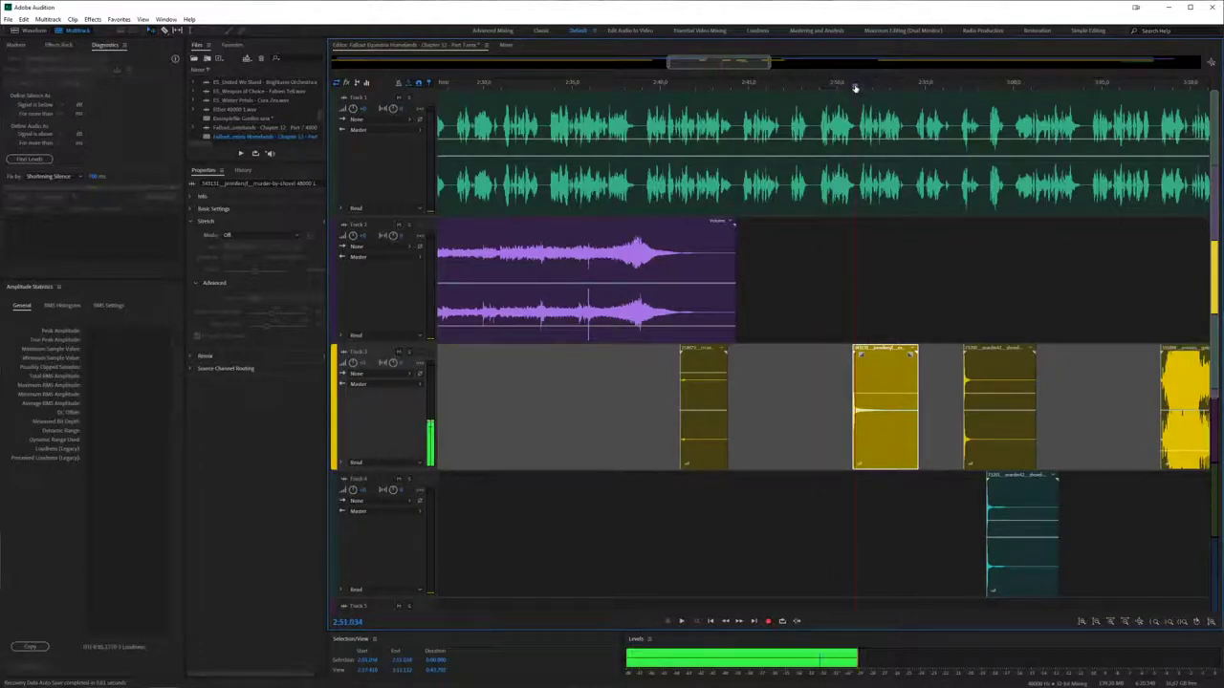
pyautogui.press('space')
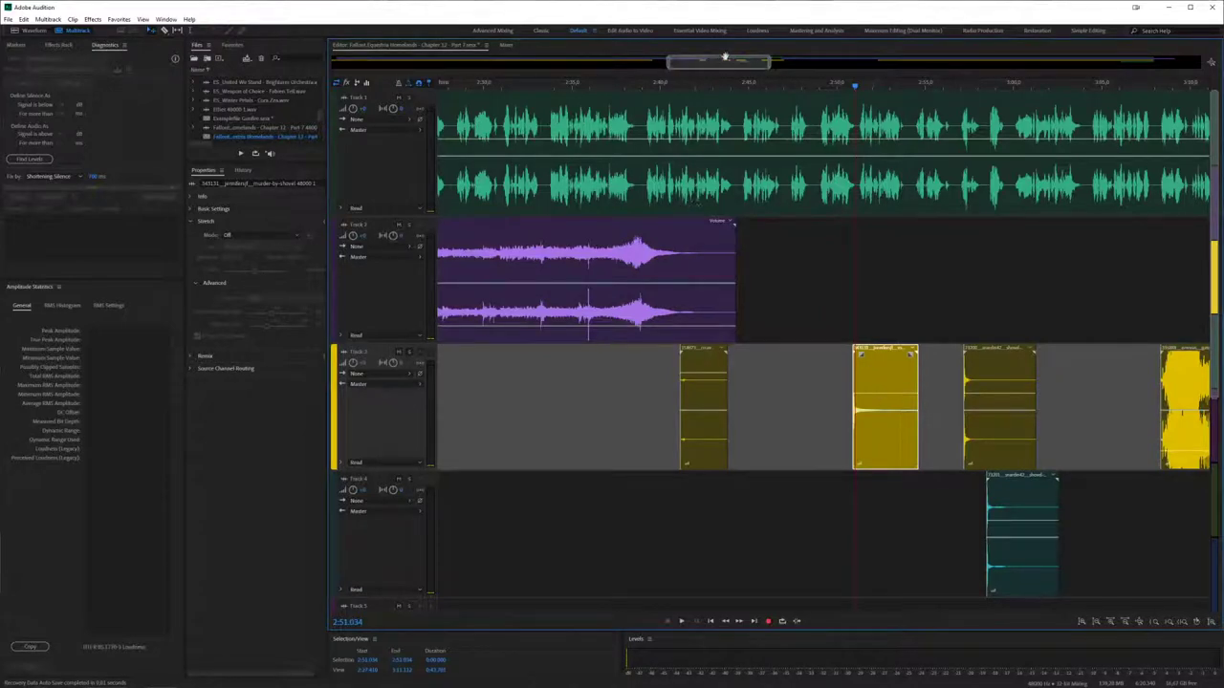
# - Open the WWRP Twelve Days of Christmas - Day 6 session from its folder in zProjects
pyautogui.moveTo(666, 63); pyautogui.dragTo(337, 63)
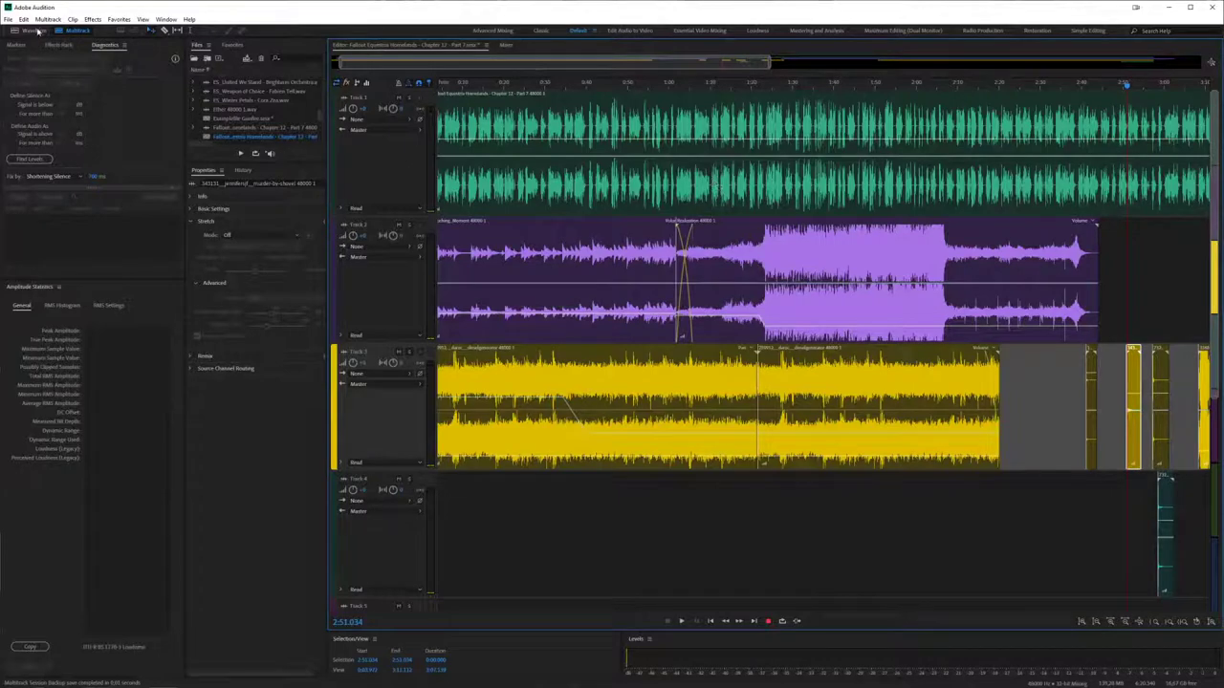
pyautogui.click(9, 19)
pyautogui.click(38, 40)
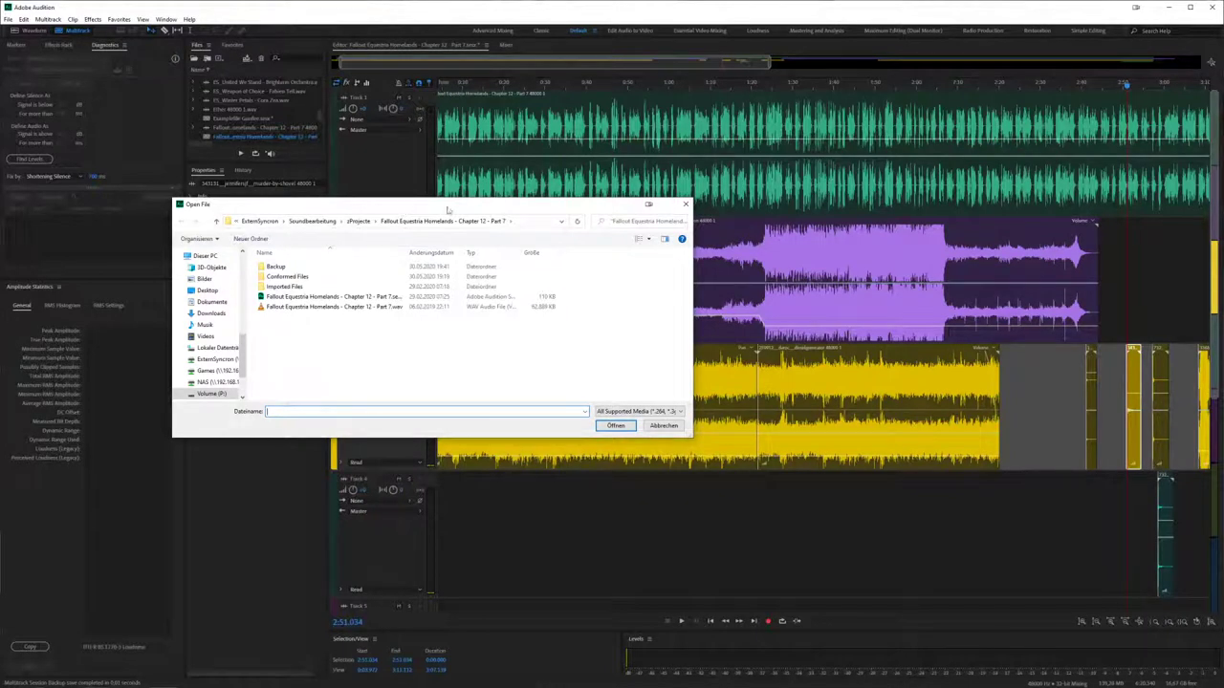
pyautogui.click(363, 220)
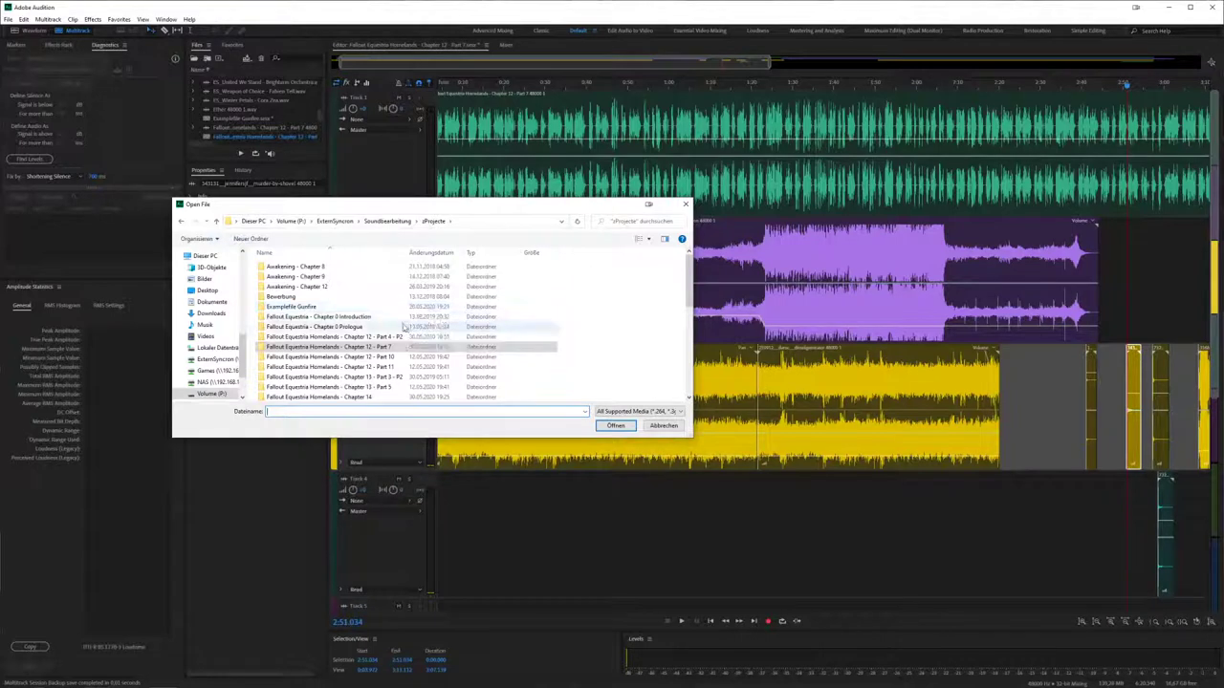
pyautogui.click(403, 327)
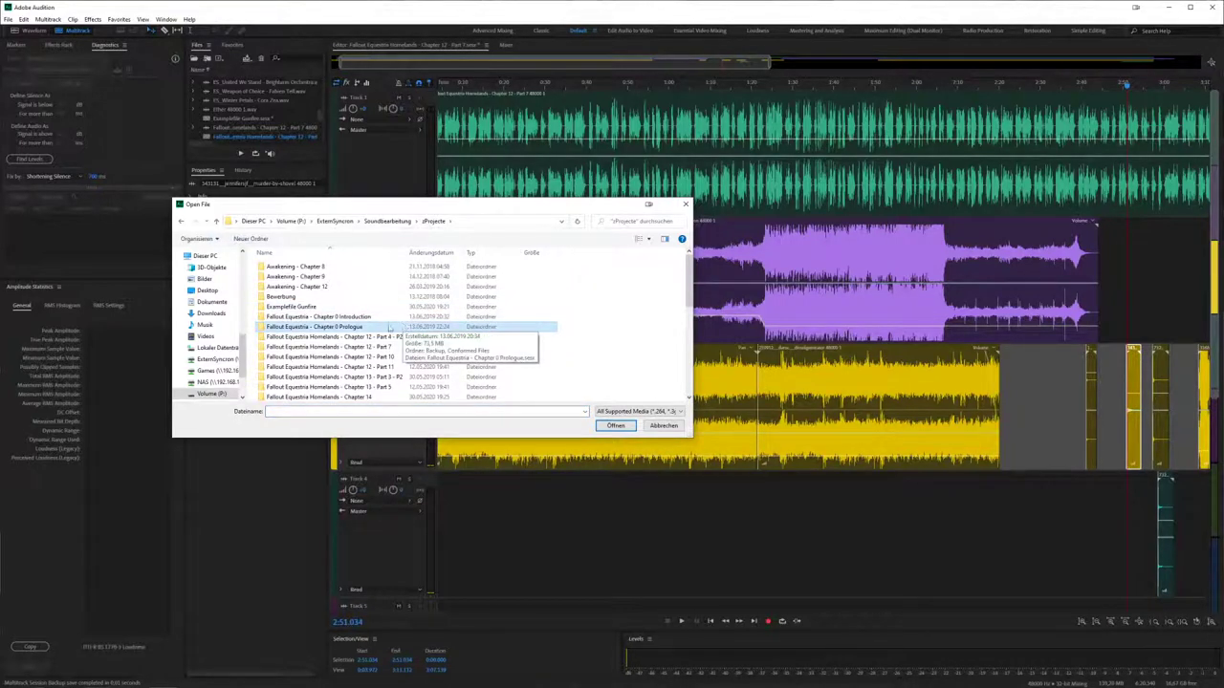
pyautogui.scroll(-10, 396, 344)
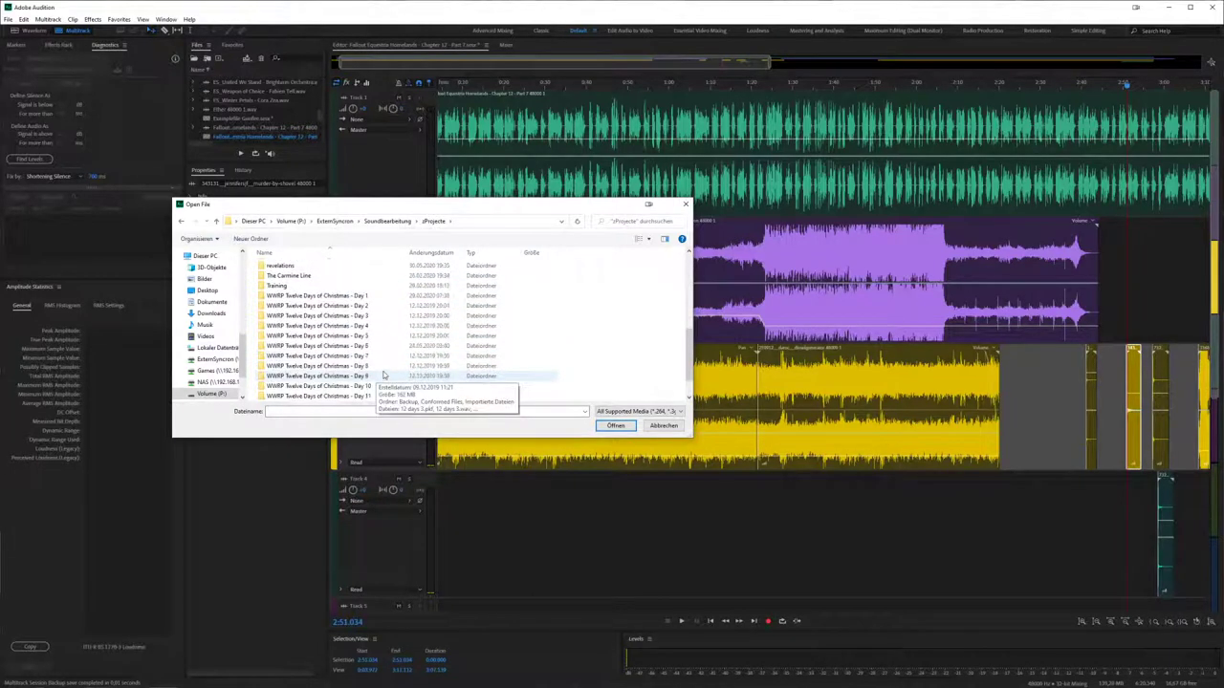
pyautogui.scroll(-1, 384, 375)
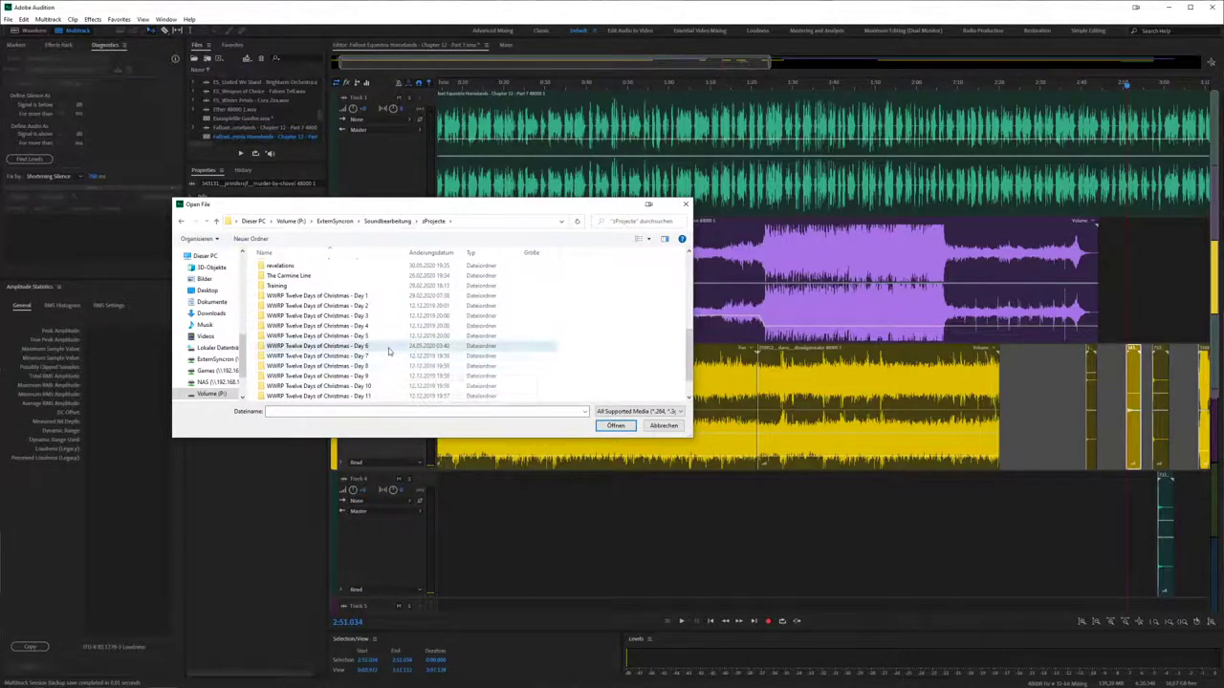
pyautogui.doubleClick(388, 346)
pyautogui.doubleClick(334, 386)
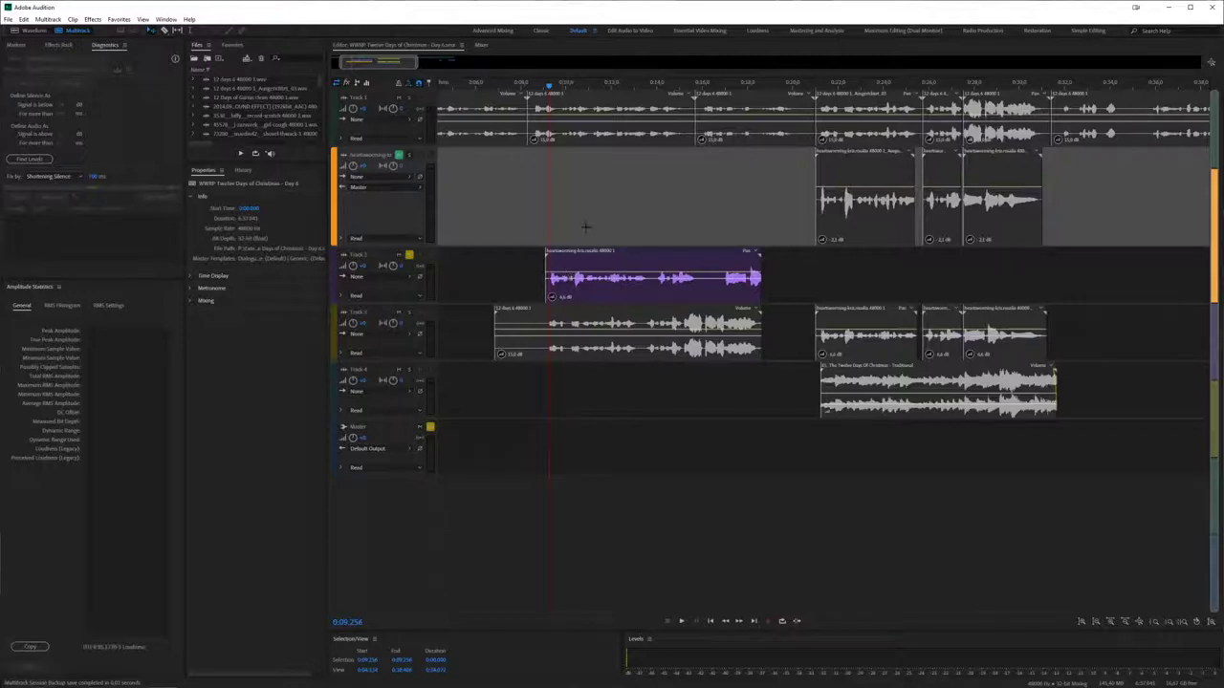
# - Turn off solo on Track 2 and play the layered vocals and music from about 0:21
pyautogui.click(412, 257)
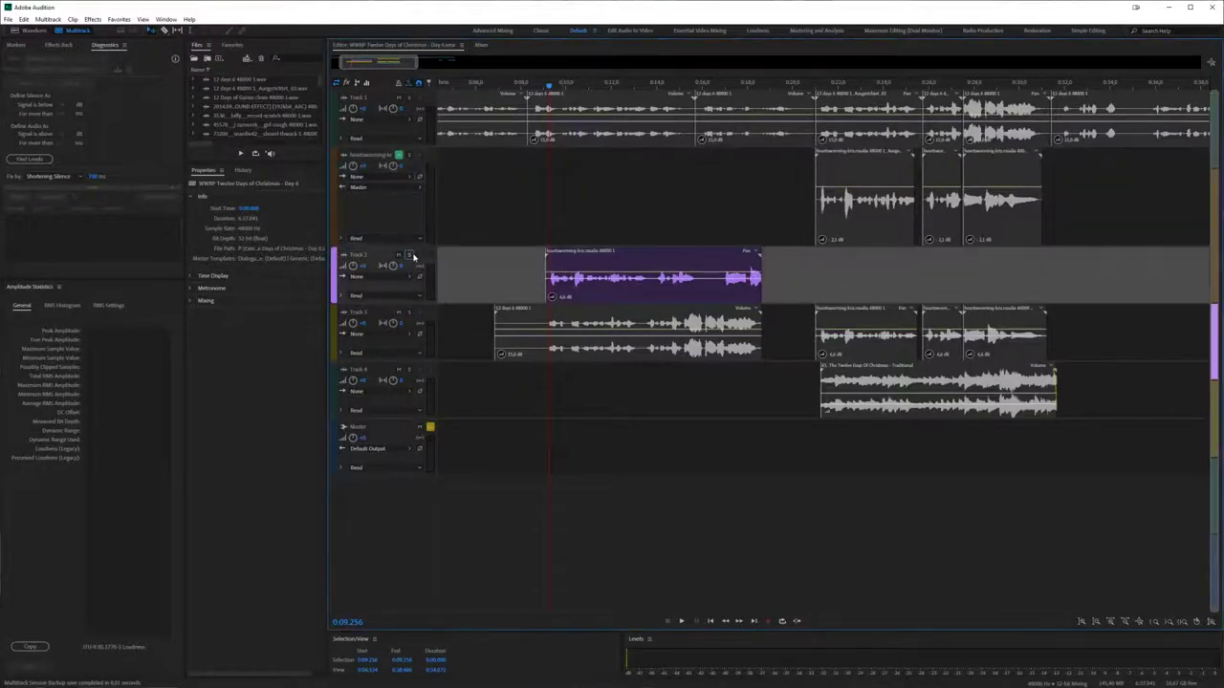
pyautogui.click(824, 88)
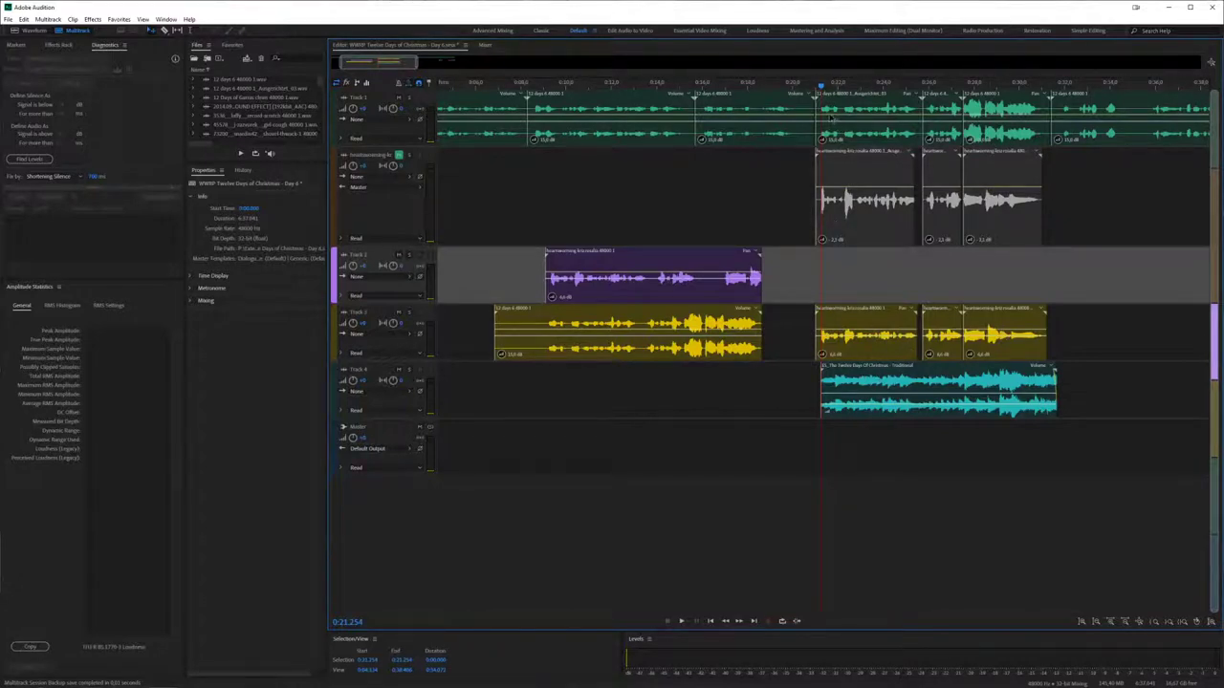
pyautogui.press('space')
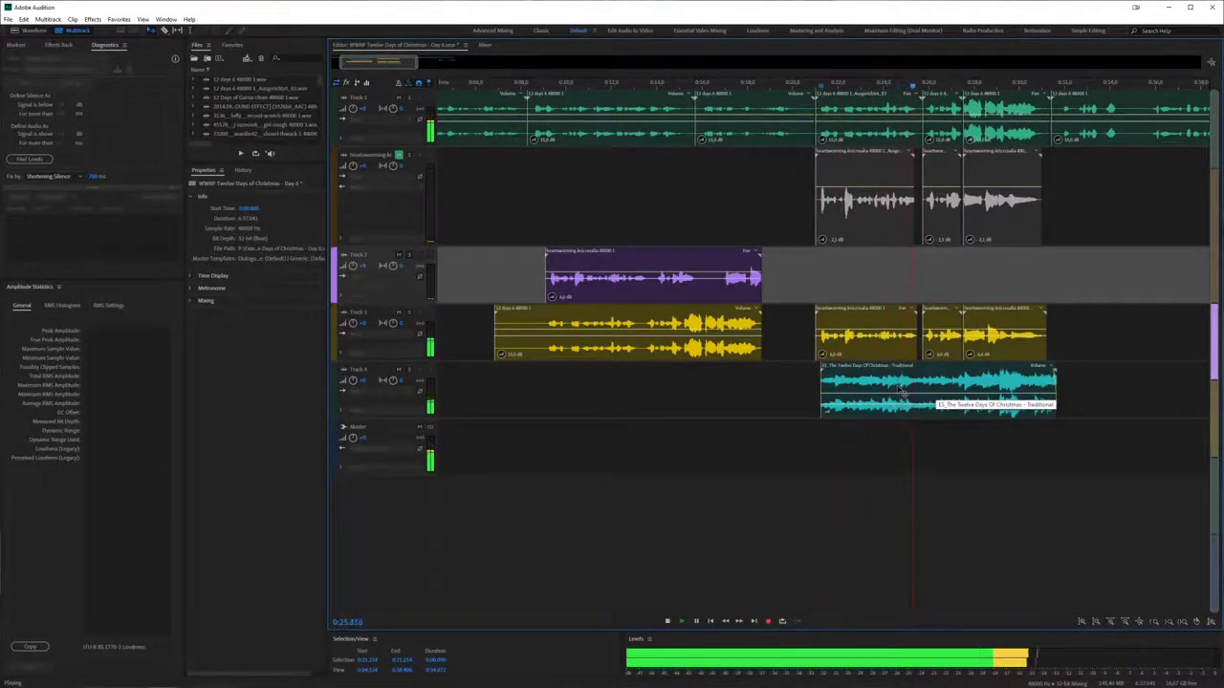
pyautogui.press('space')
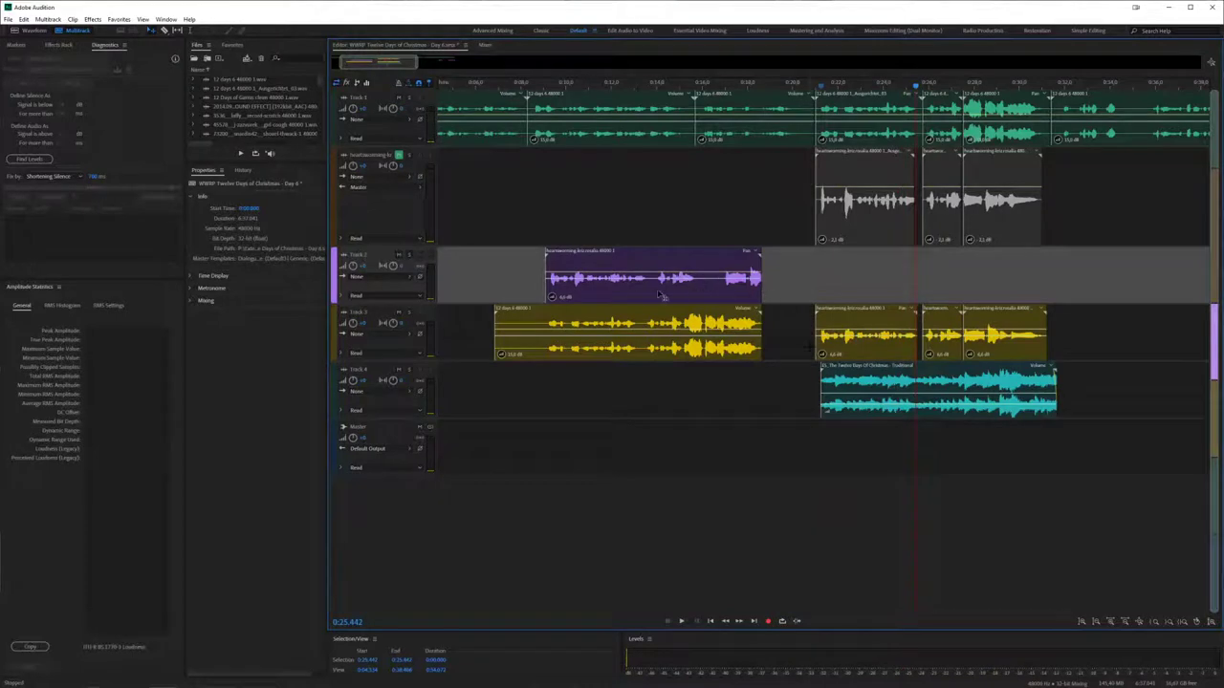
# - Solo Track 2 and Track 3, and play their overlapping vocal clips from about 0:09
pyautogui.click(408, 256)
pyautogui.click(408, 313)
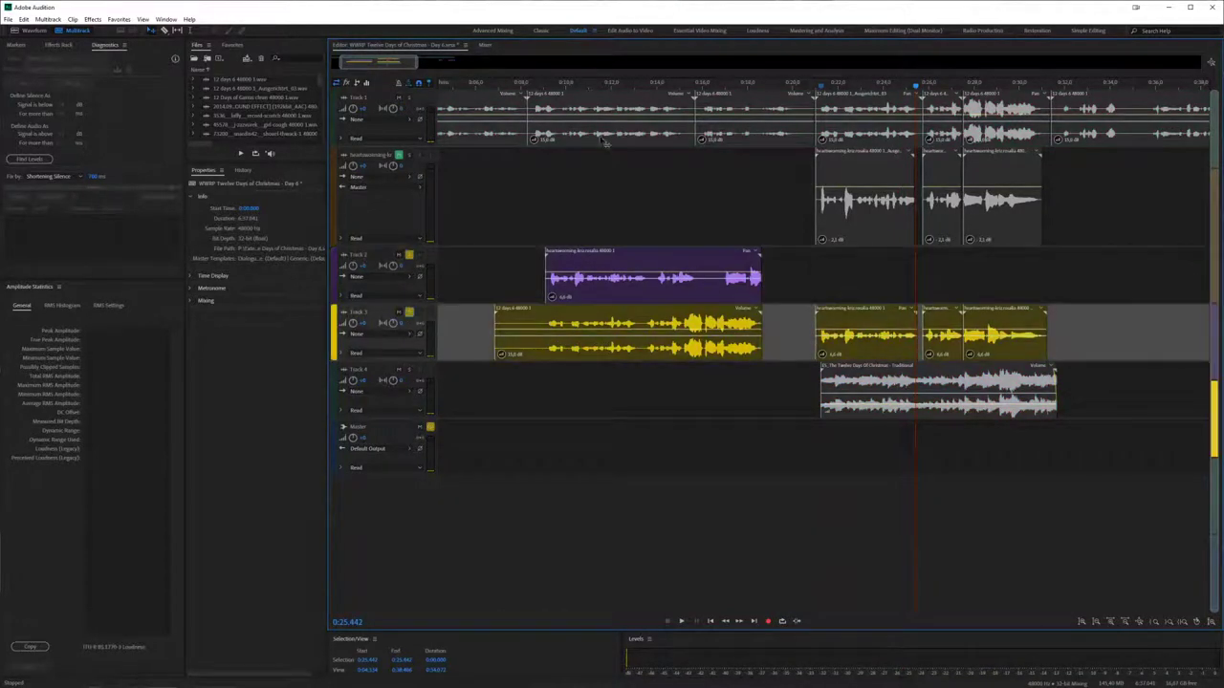
pyautogui.click(544, 96)
pyautogui.press('space')
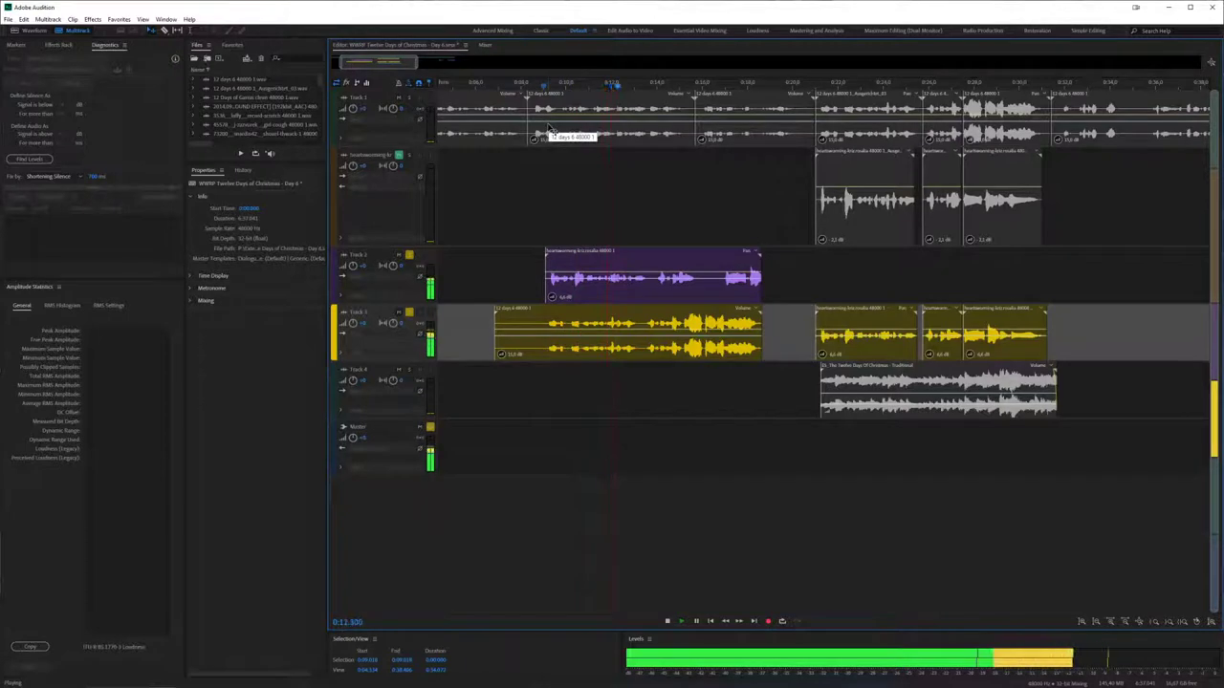
pyautogui.press('space')
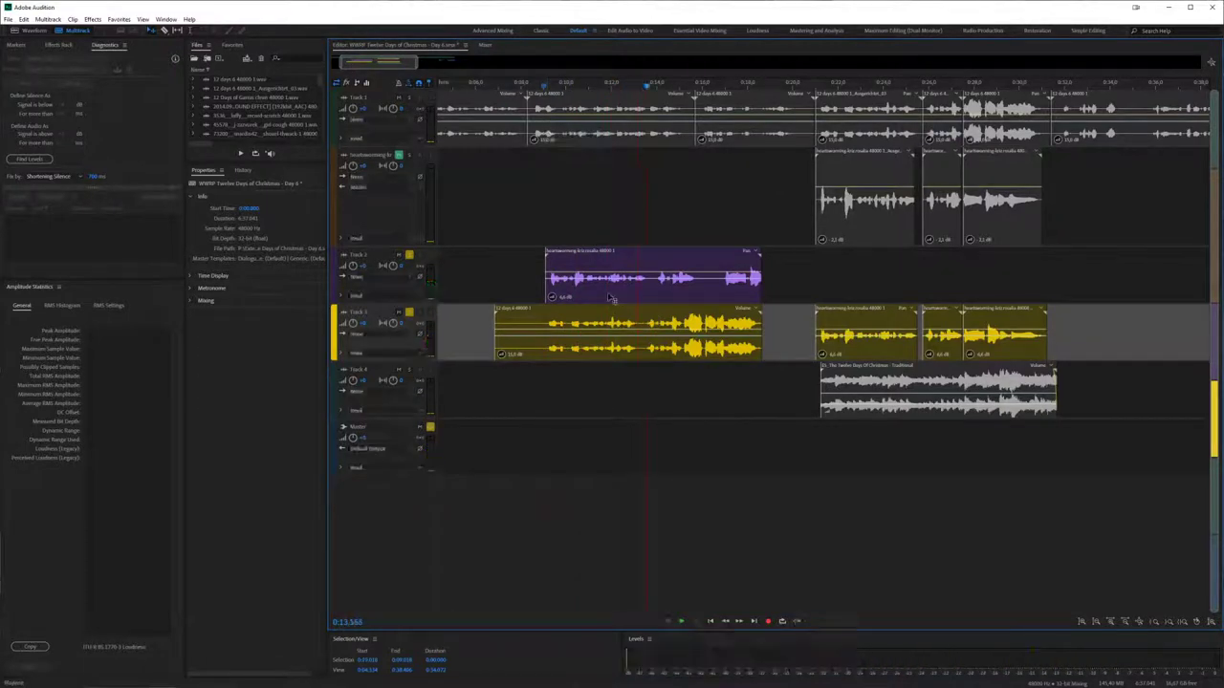
# - Replay the soloed vocals from about 0:09 to compare the timing of the two takes
pyautogui.click(550, 85)
pyautogui.press('space')
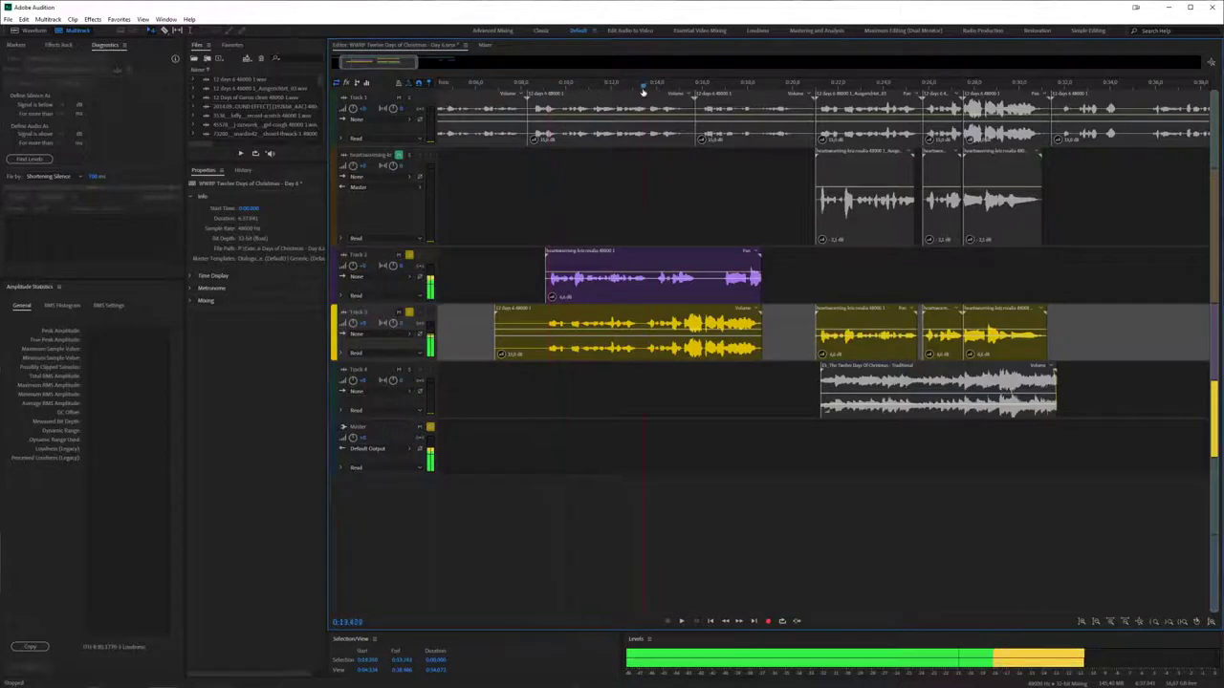
pyautogui.press('space')
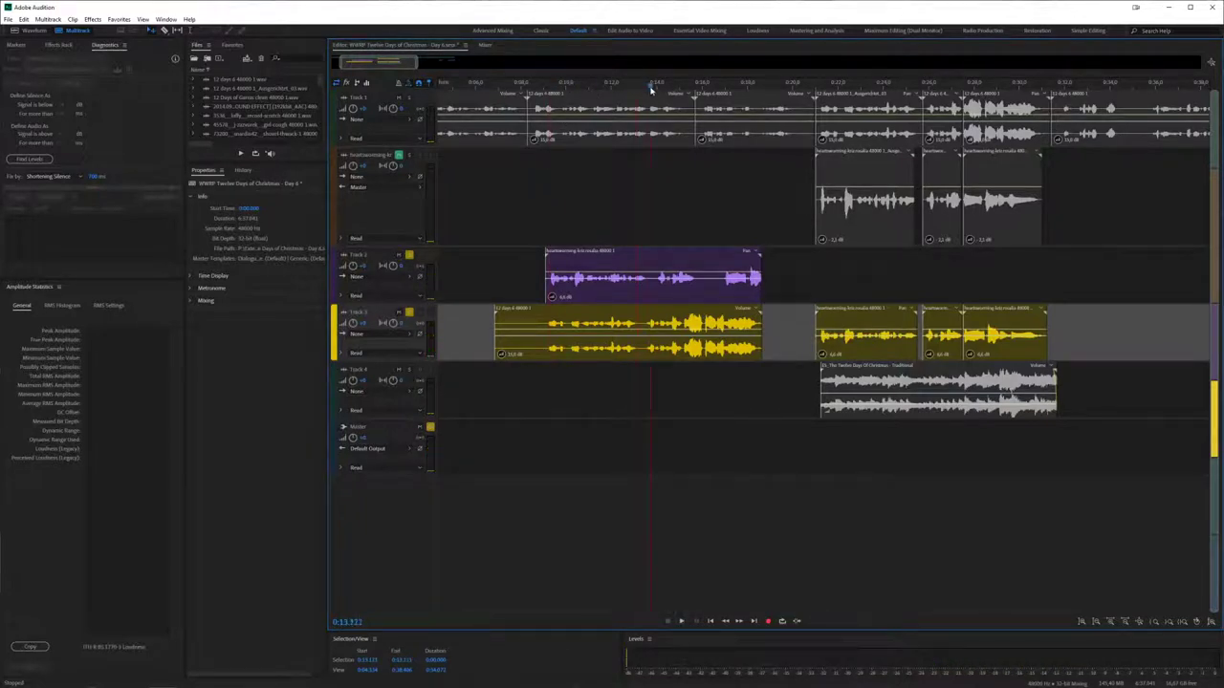
pyautogui.press('space')
pyautogui.press('space')
# - Align the 12 days 6 clip on Track 3 to the Track 2 vocal with Automatic Speech Alignment, balanced alignment and stretching, on a new track
pyautogui.click(613, 322)
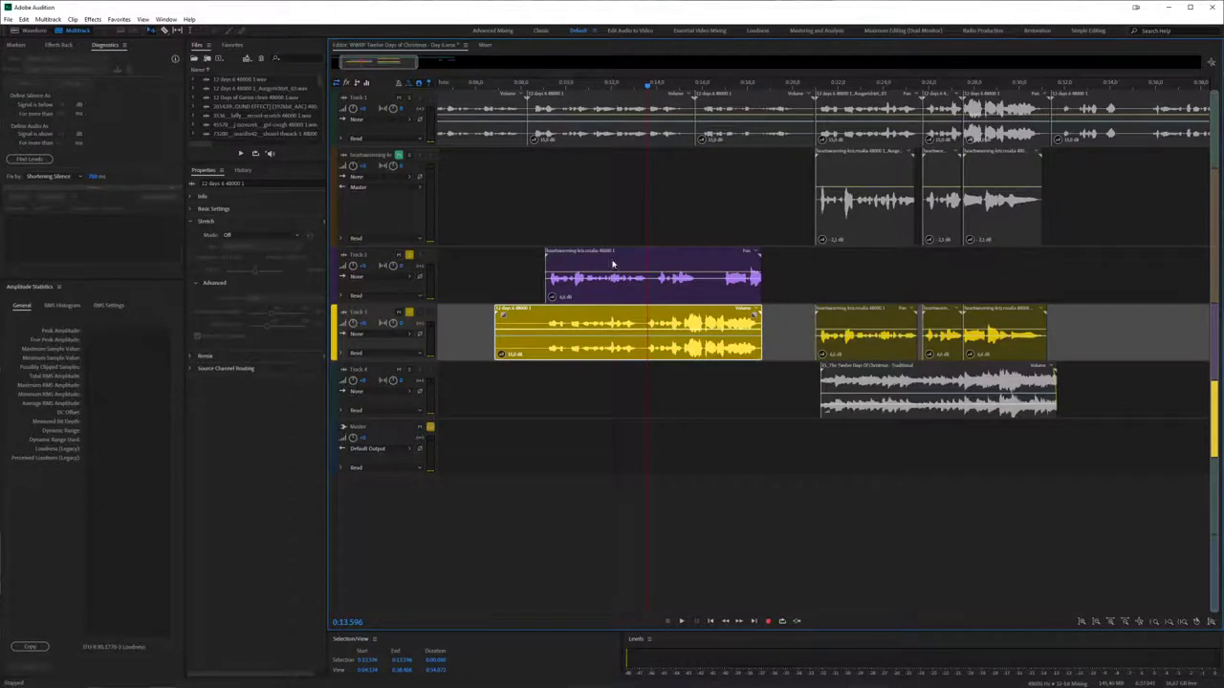
pyautogui.keyDown('ctrl'); pyautogui.click(614, 265); pyautogui.keyUp('ctrl')
pyautogui.rightClick(614, 265)
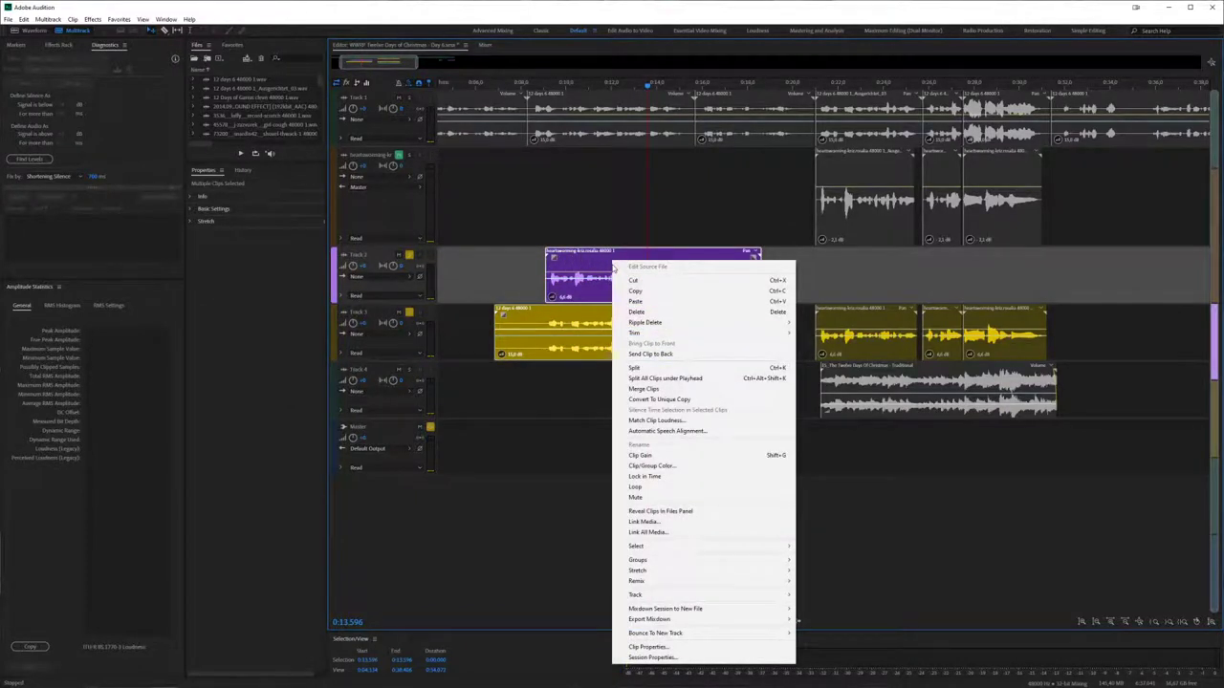
pyautogui.click(706, 435)
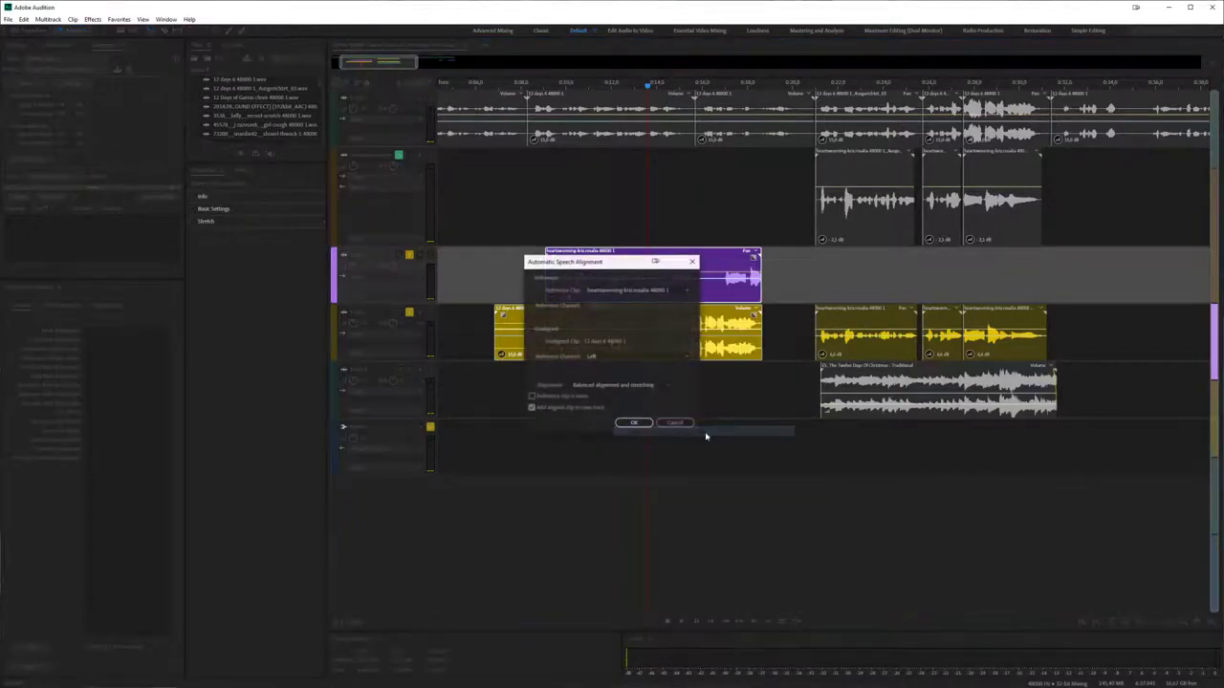
pyautogui.click(633, 424)
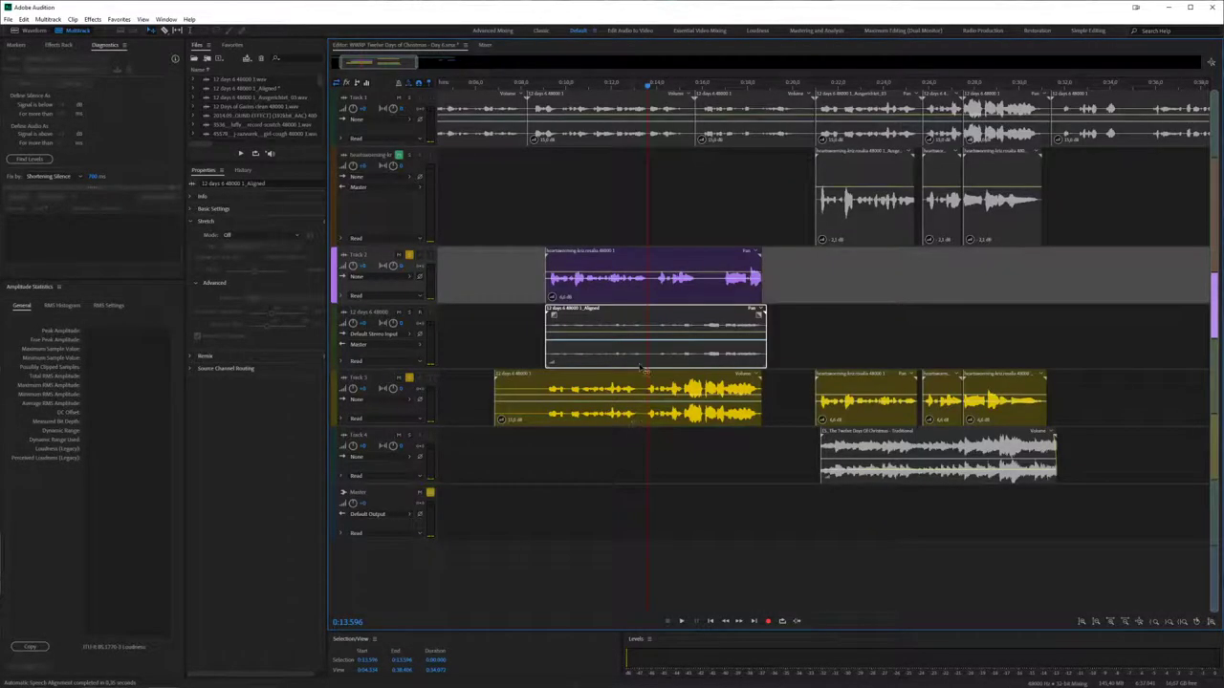
# - Raise the clip gain of the aligned 12 days 6 clip on the new track below Track 2
pyautogui.click(615, 331)
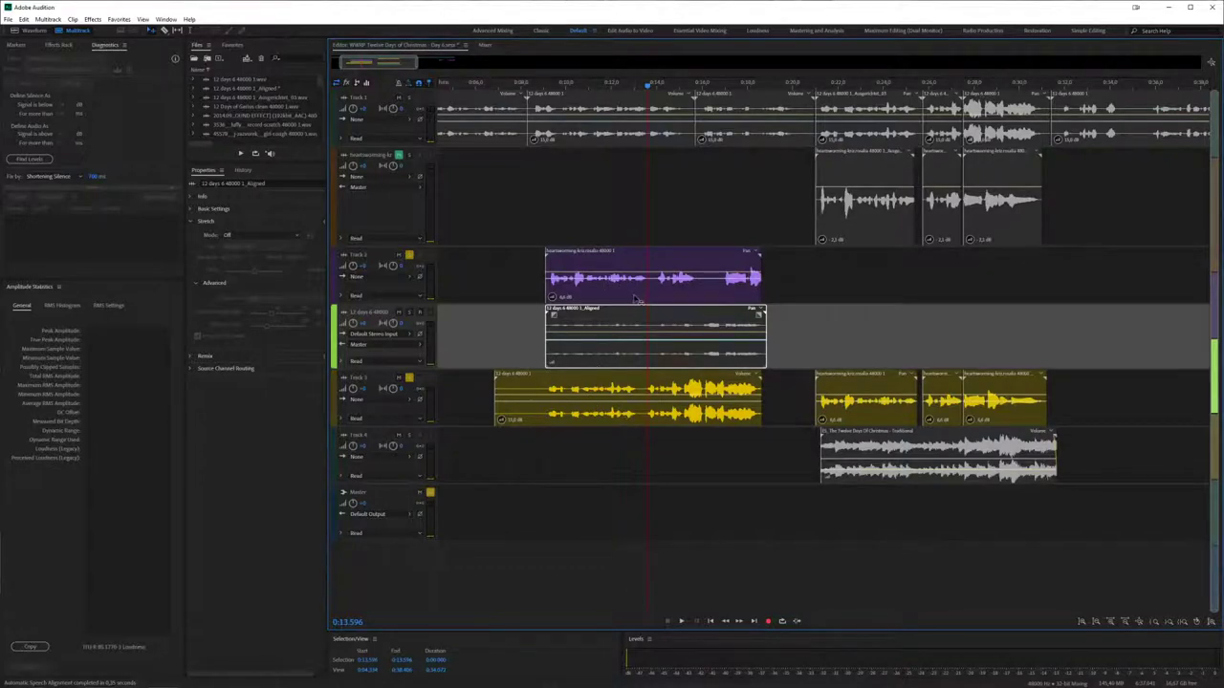
pyautogui.moveTo(551, 364); pyautogui.dragTo(559, 364)
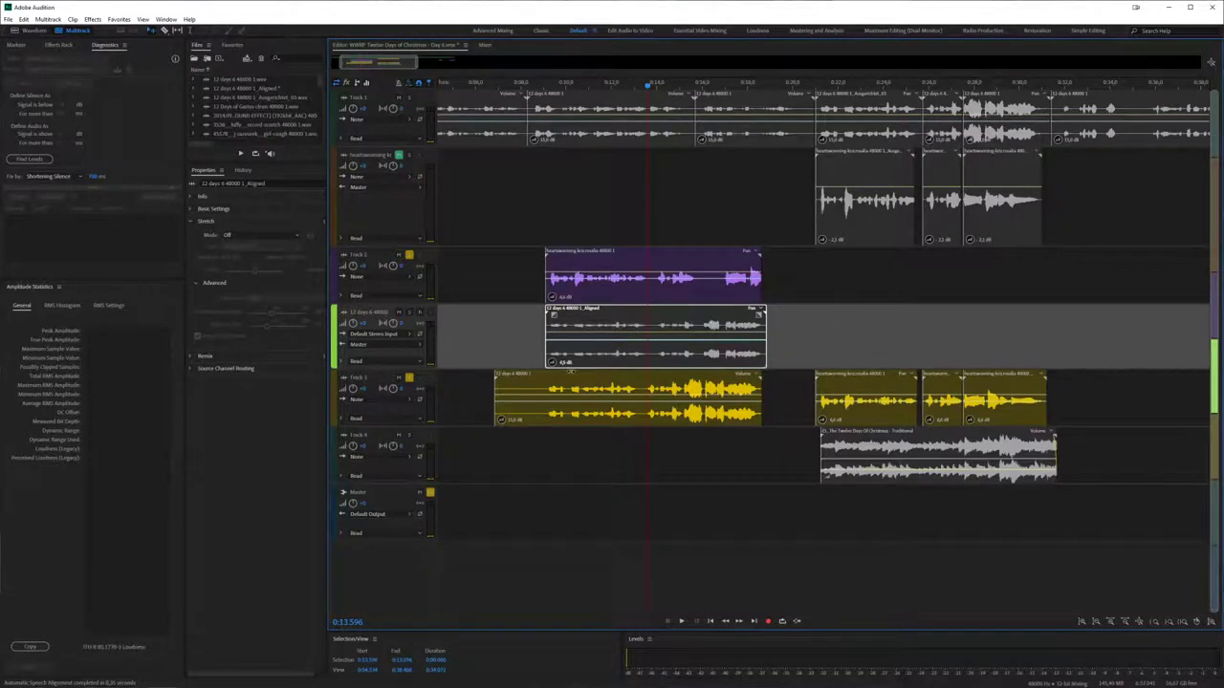
# - Solo the aligned track in place of Track 2 and play it together with Track 3 from about 0:09
pyautogui.click(411, 277)
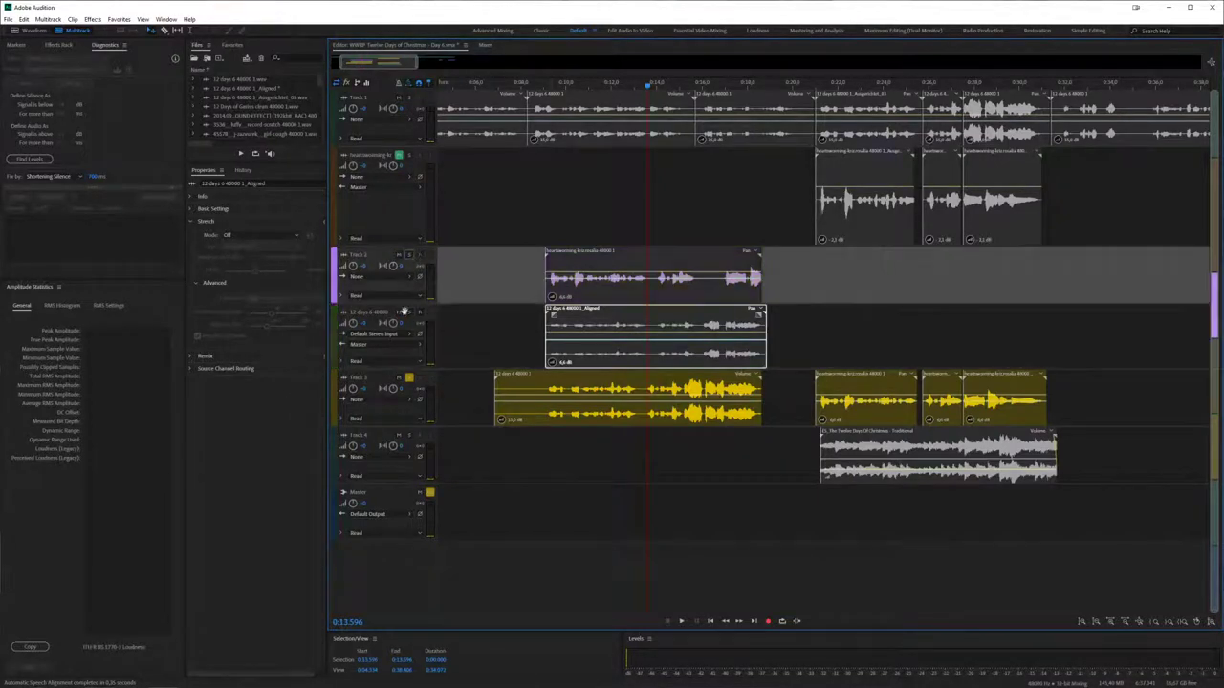
pyautogui.click(411, 313)
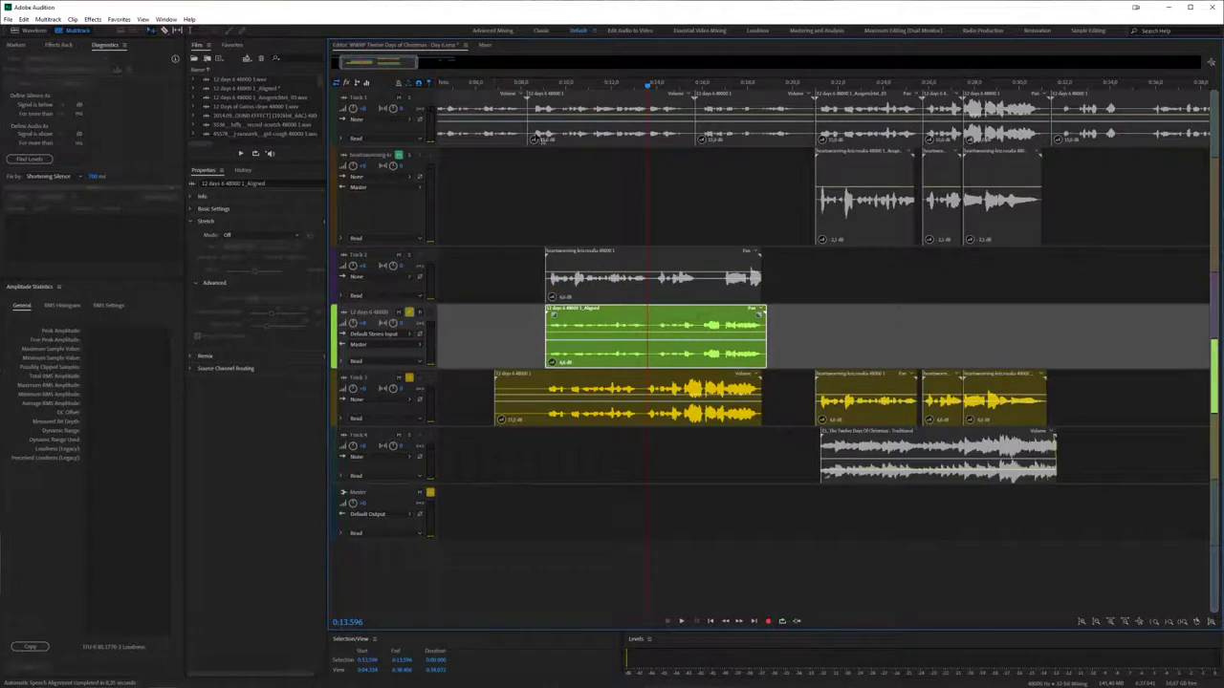
pyautogui.click(546, 89)
pyautogui.press('space')
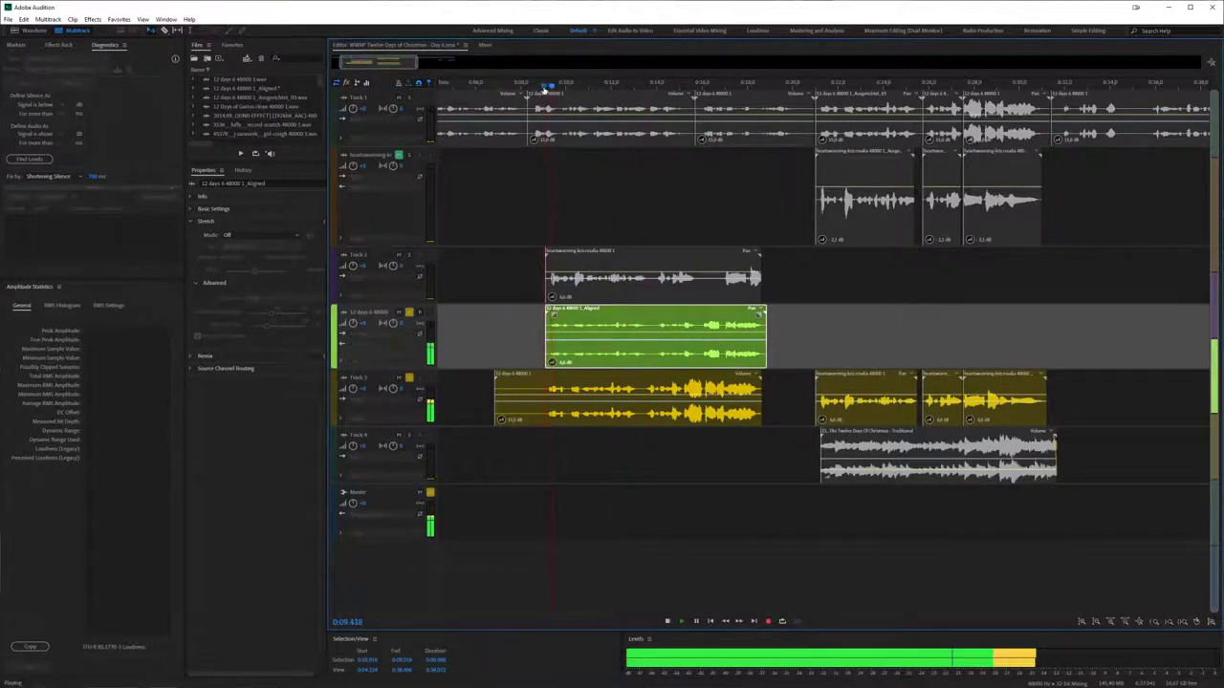
pyautogui.press('space')
pyautogui.click(409, 312)
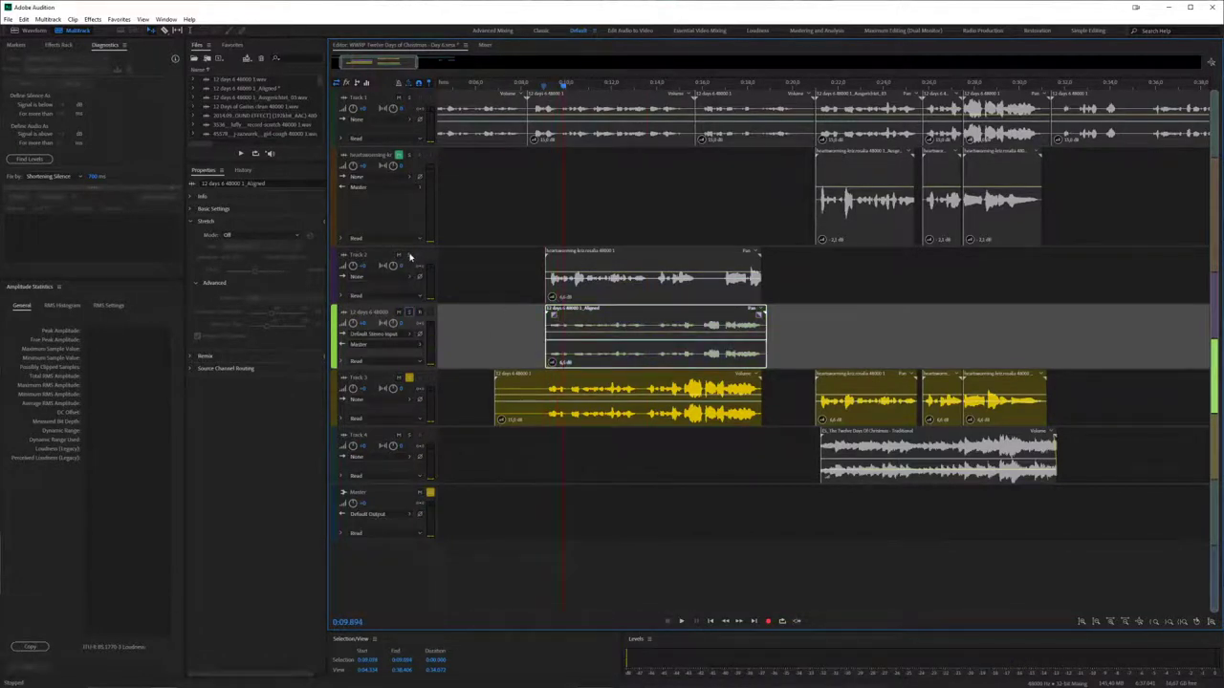
# - Solo Track 2 and the aligned 12 days 6 track, and turn off solo on Track 3
pyautogui.click(409, 255)
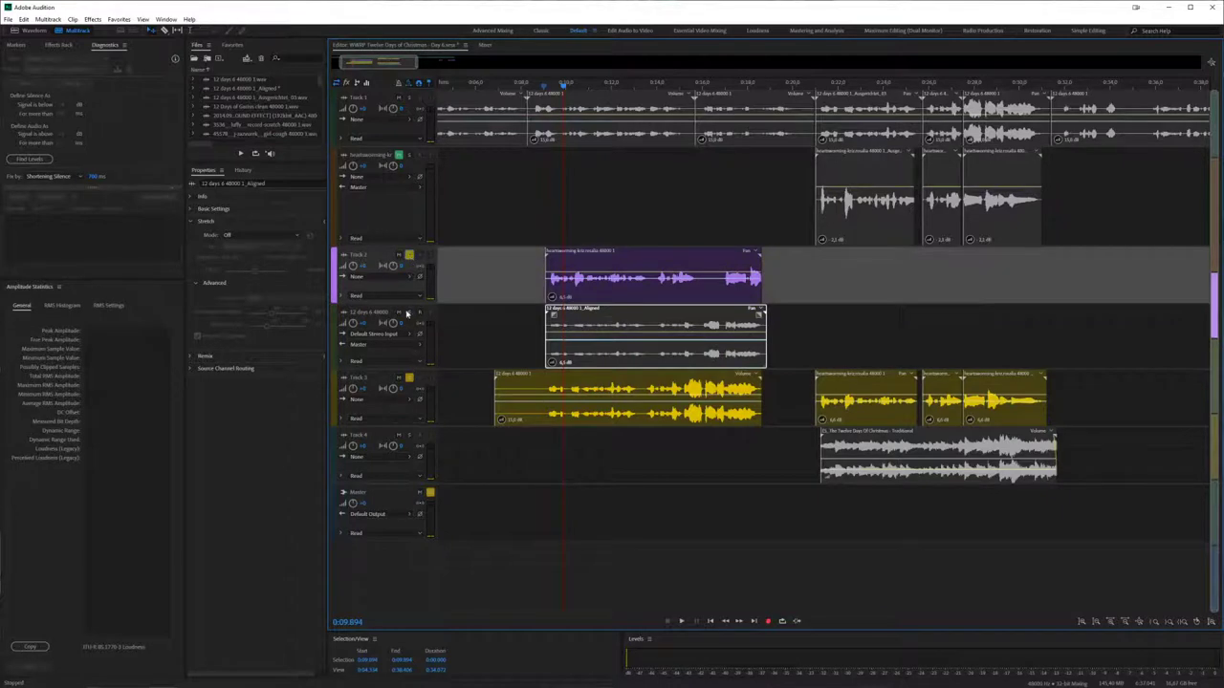
pyautogui.click(409, 312)
pyautogui.click(408, 378)
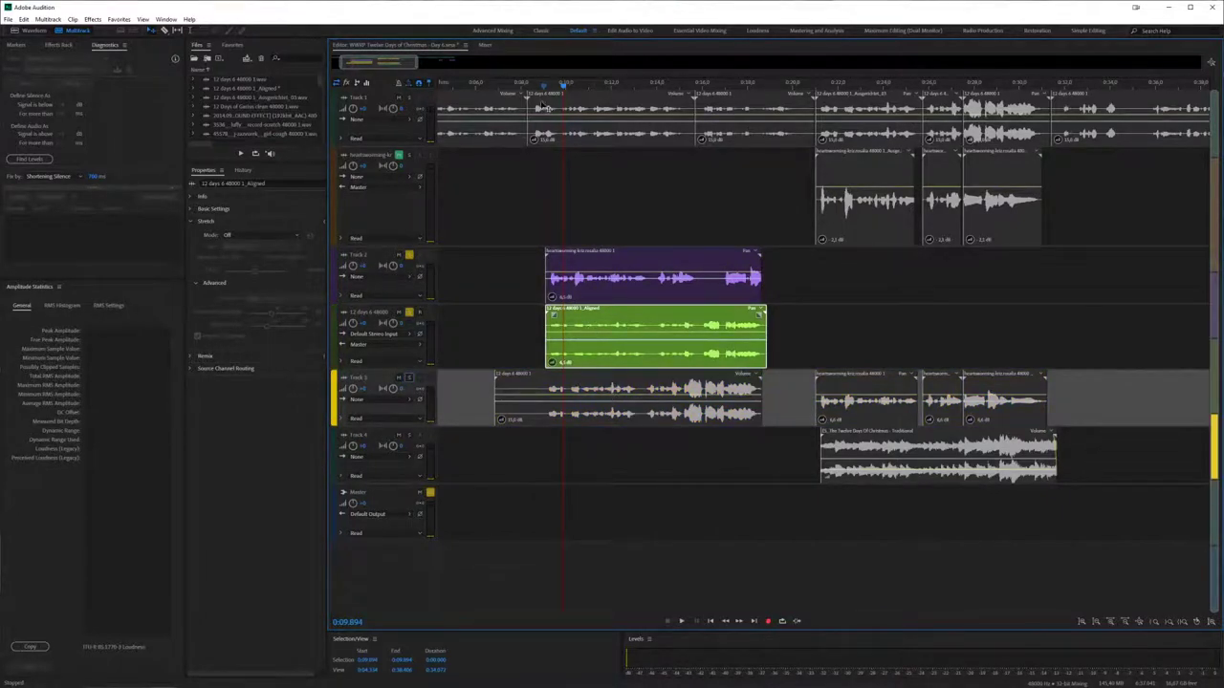
# - Raise the aligned clip's gain further to balance it against Track 2, and play both vocals from about 0:09
pyautogui.click(545, 92)
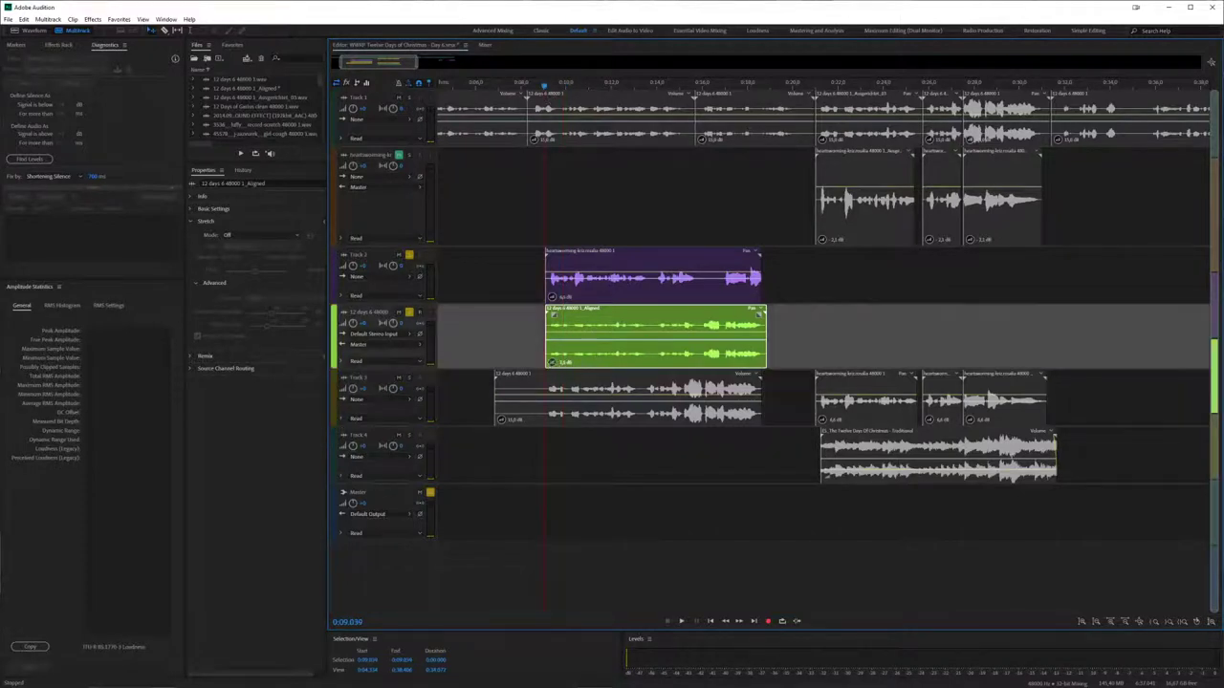
pyautogui.click(550, 366)
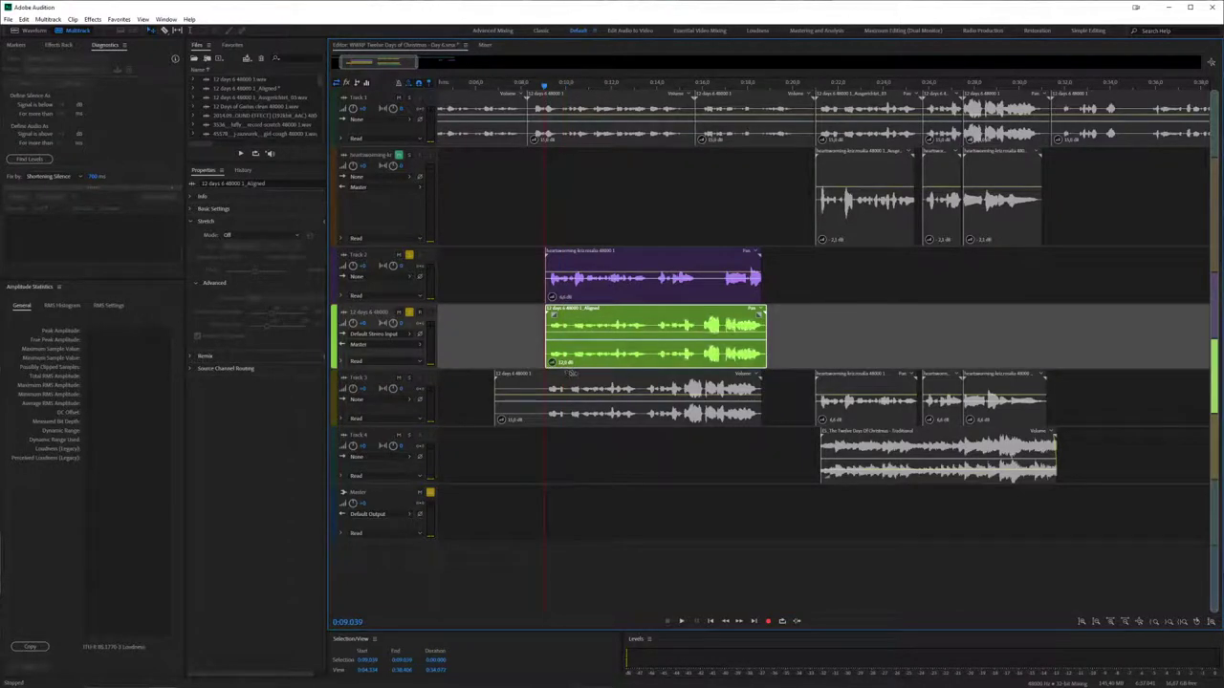
pyautogui.press('space')
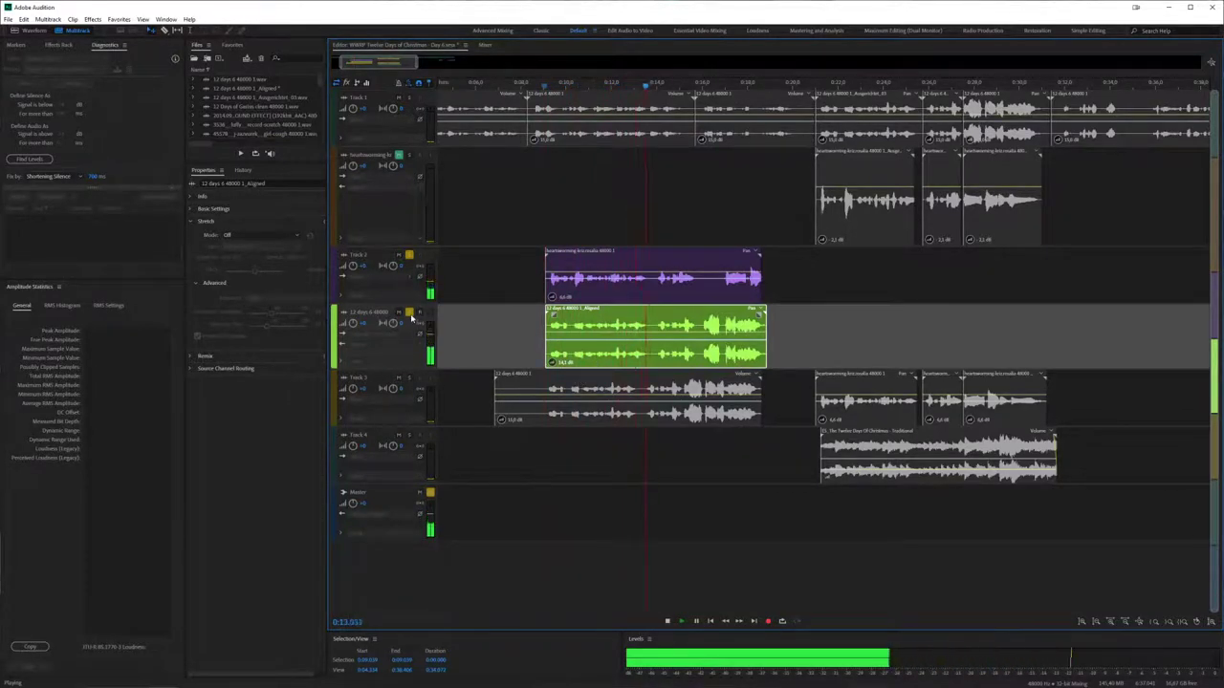
pyautogui.press('space')
# - Solo Track 3 instead of the aligned track and play the unaligned vocals from about 0:09 for comparison
pyautogui.click(413, 347)
pyautogui.click(409, 383)
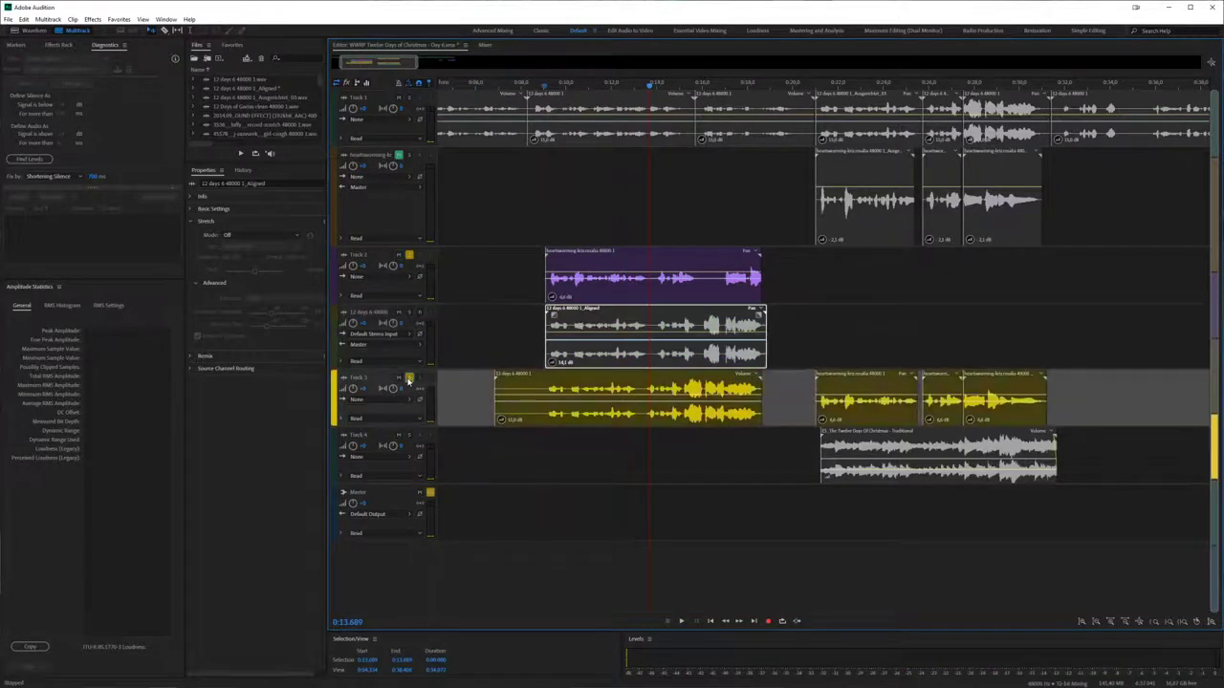
pyautogui.click(542, 88)
pyautogui.press('space')
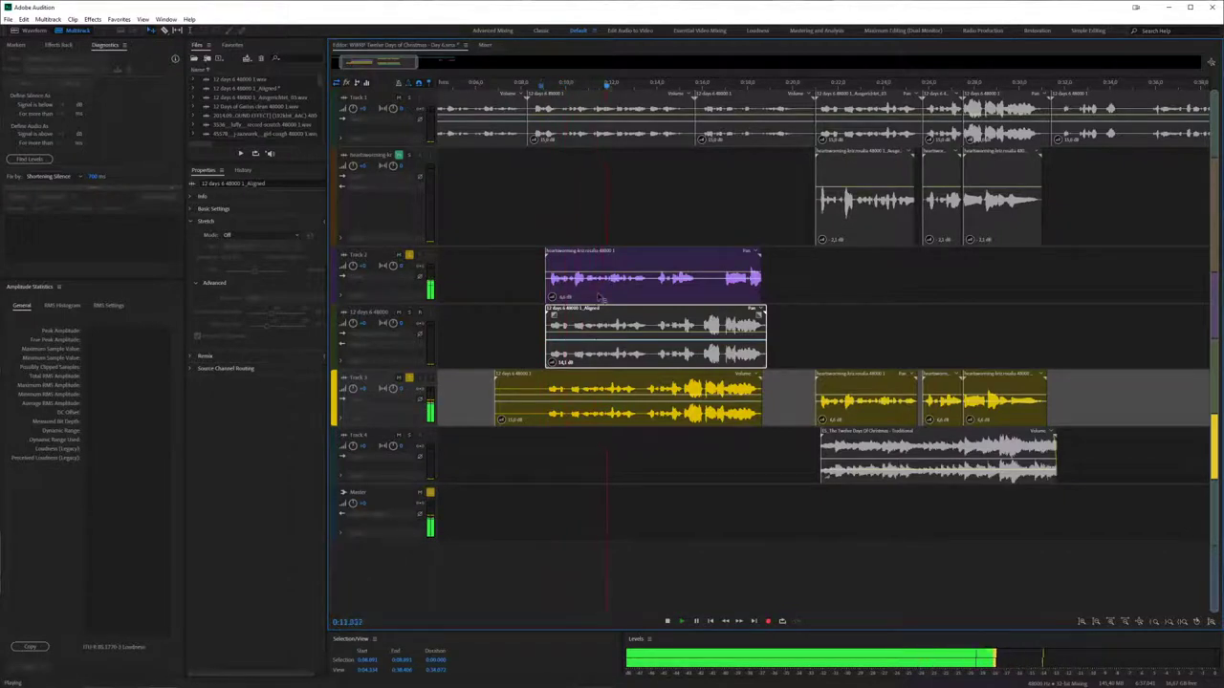
pyautogui.press('space')
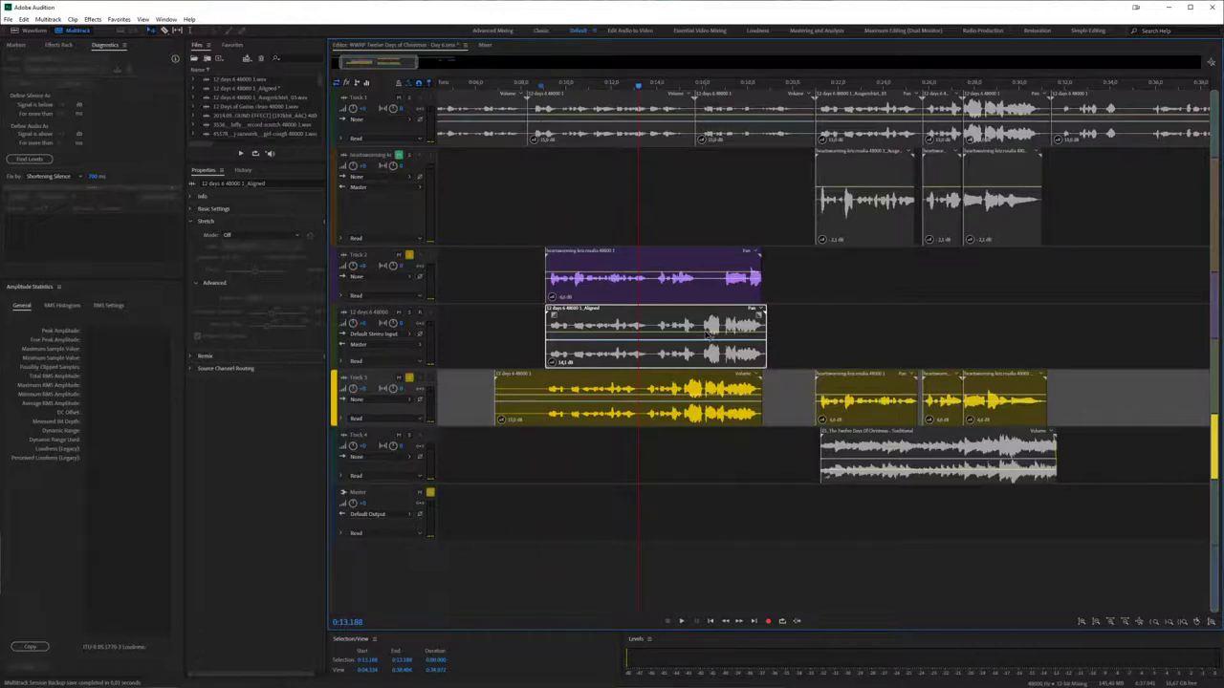
pyautogui.click(538, 87)
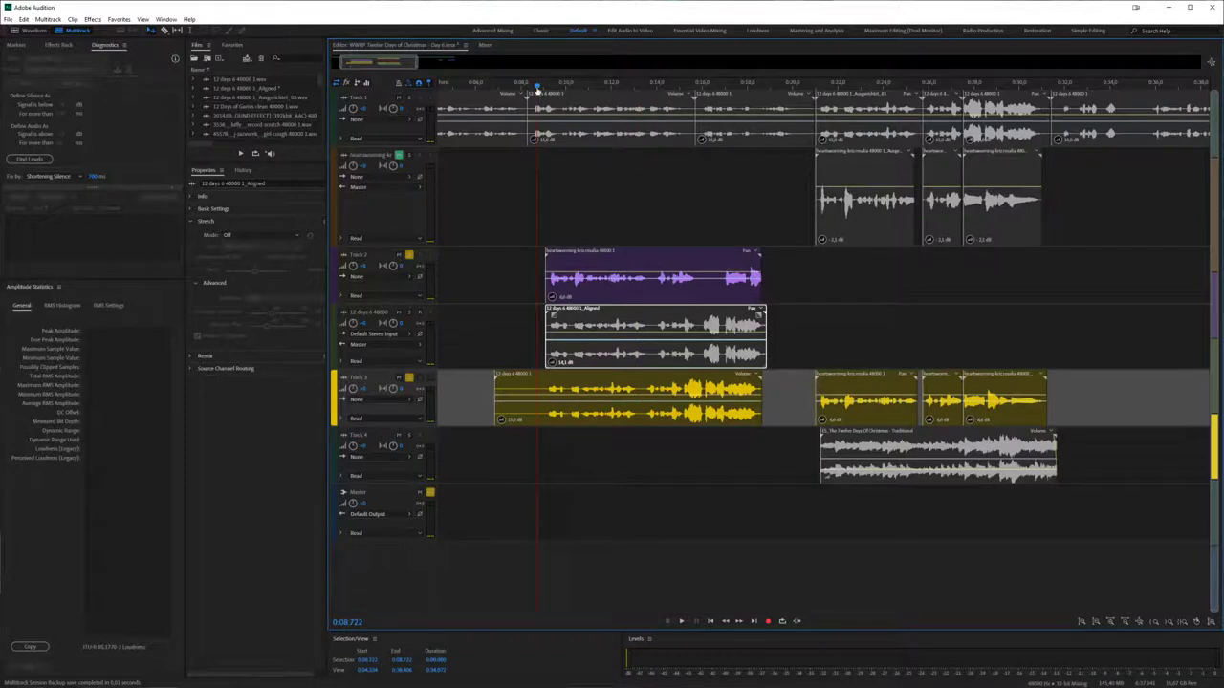